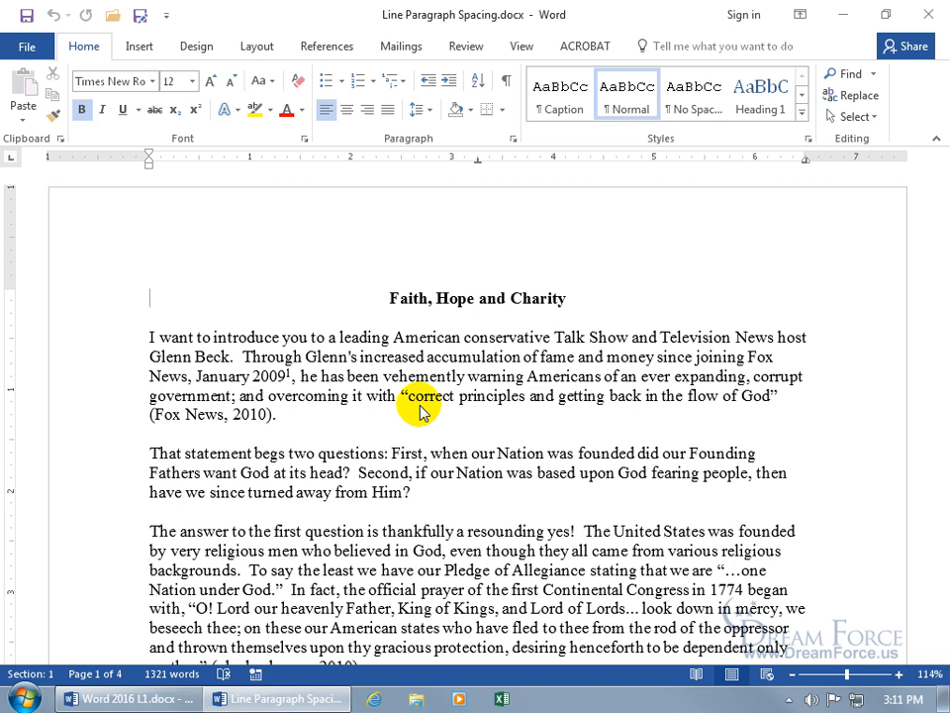
- Set the line spacing of the first two body paragraphs under the title to 2.0
click(430, 377)
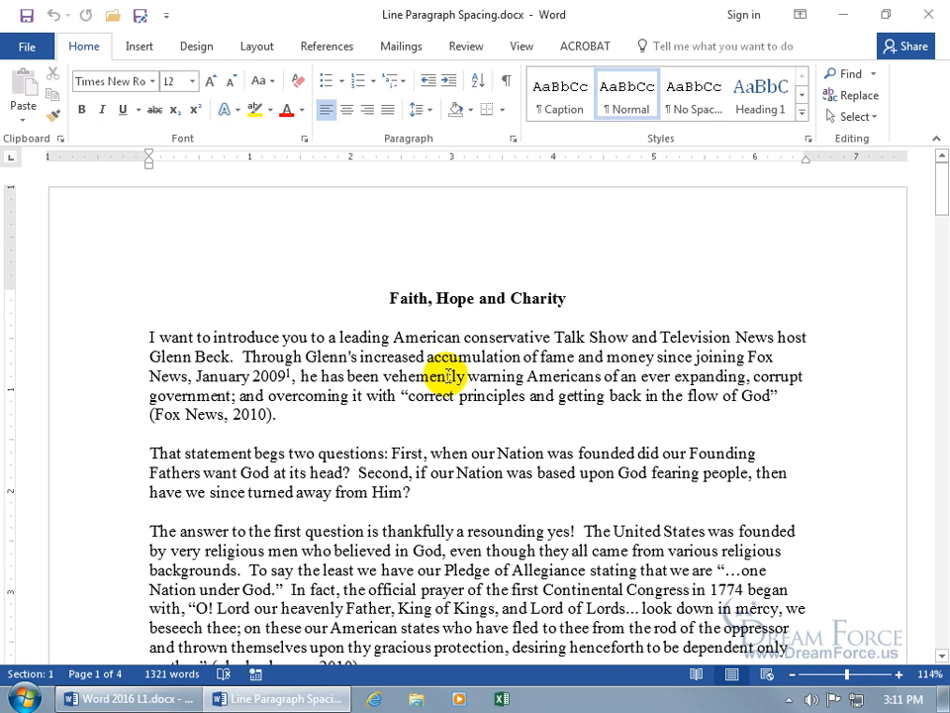
drag(147, 336, 426, 499)
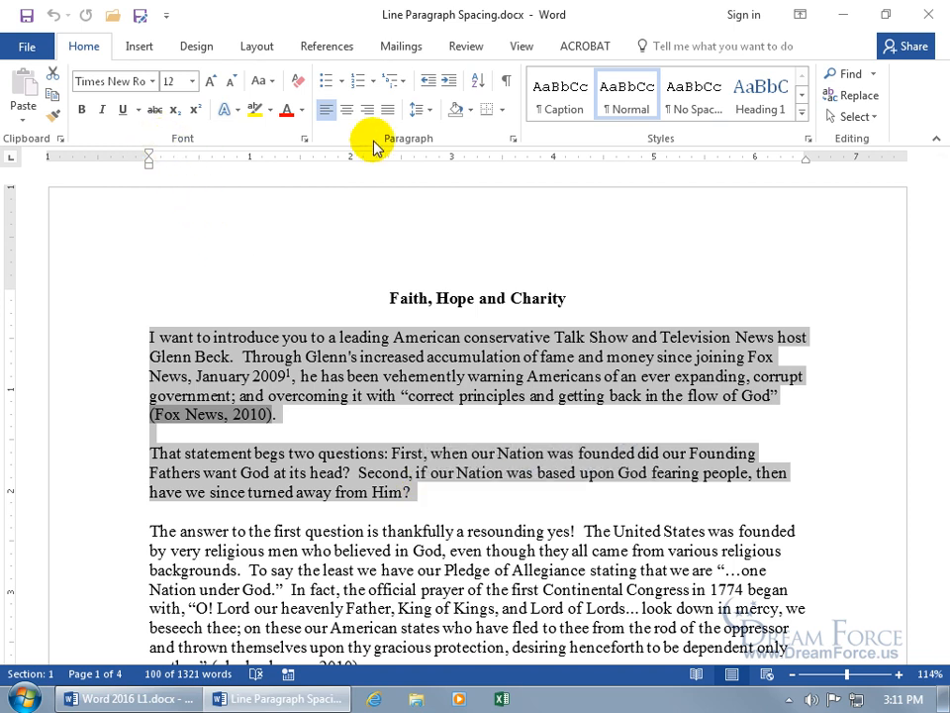
click(429, 114)
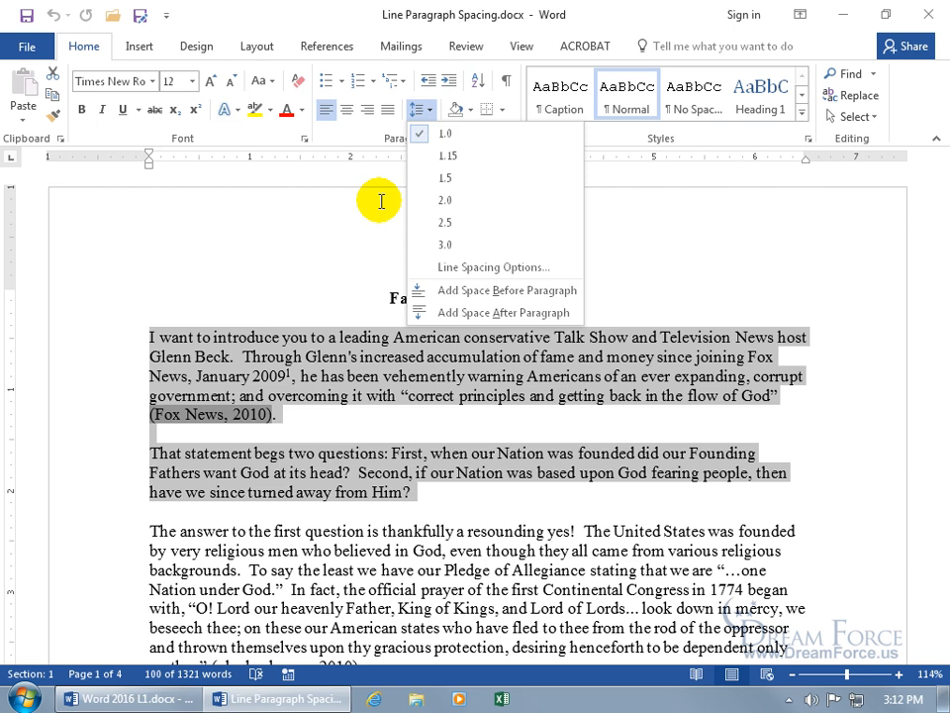
click(458, 202)
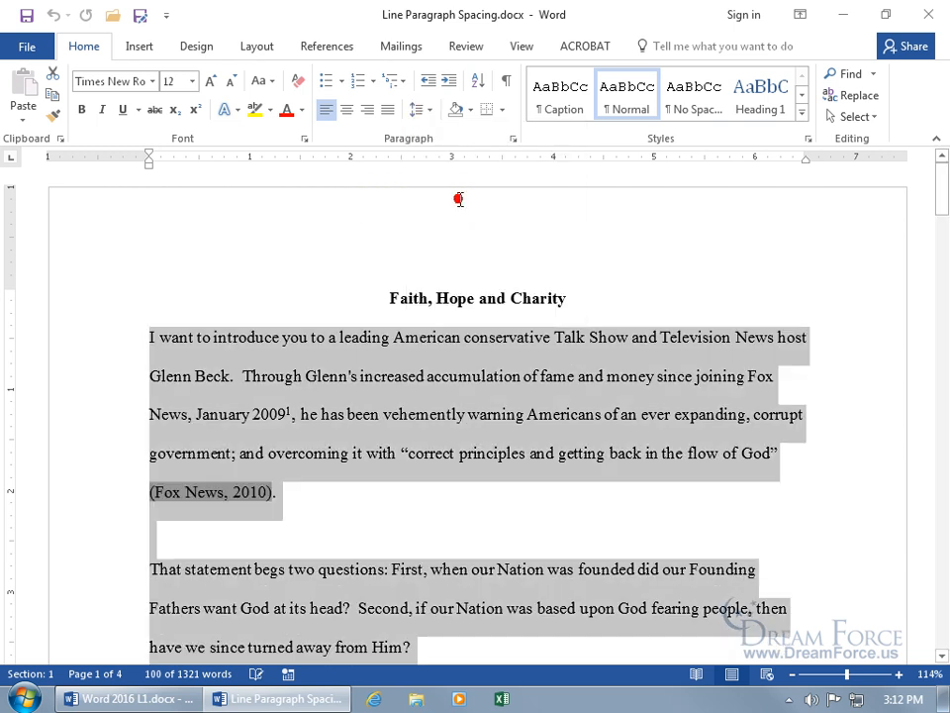
click(431, 416)
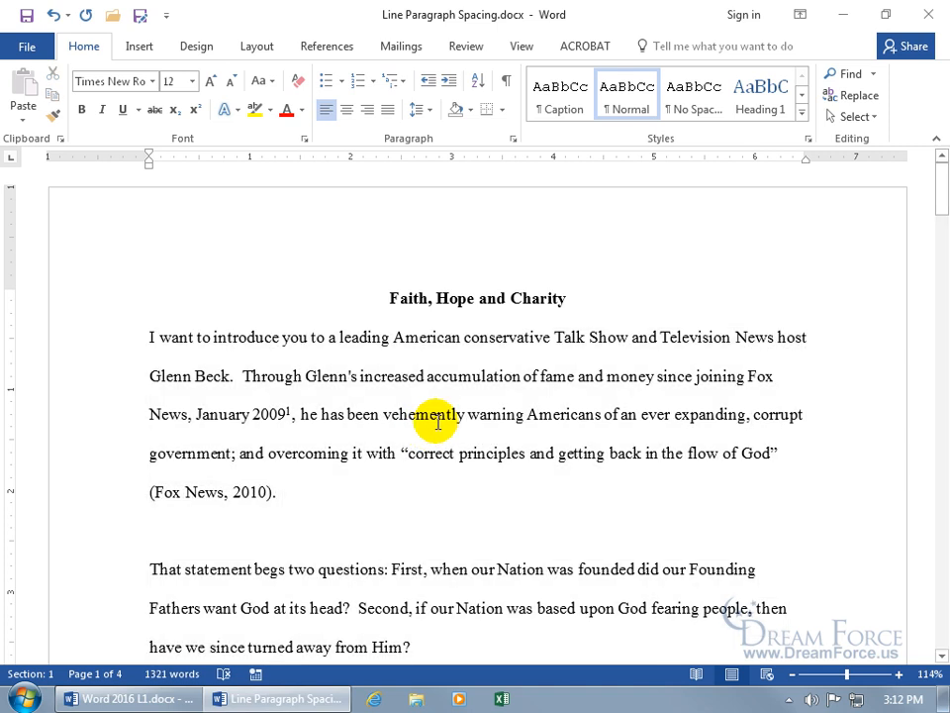
- Show the paragraph marks and other hidden formatting symbols in the document
click(166, 394)
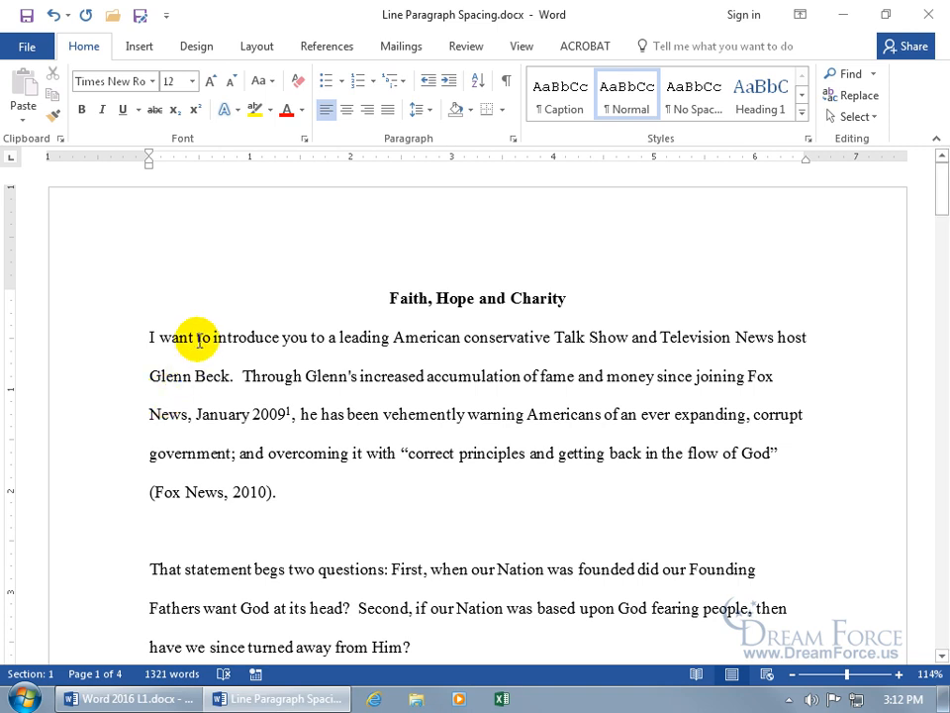
click(506, 79)
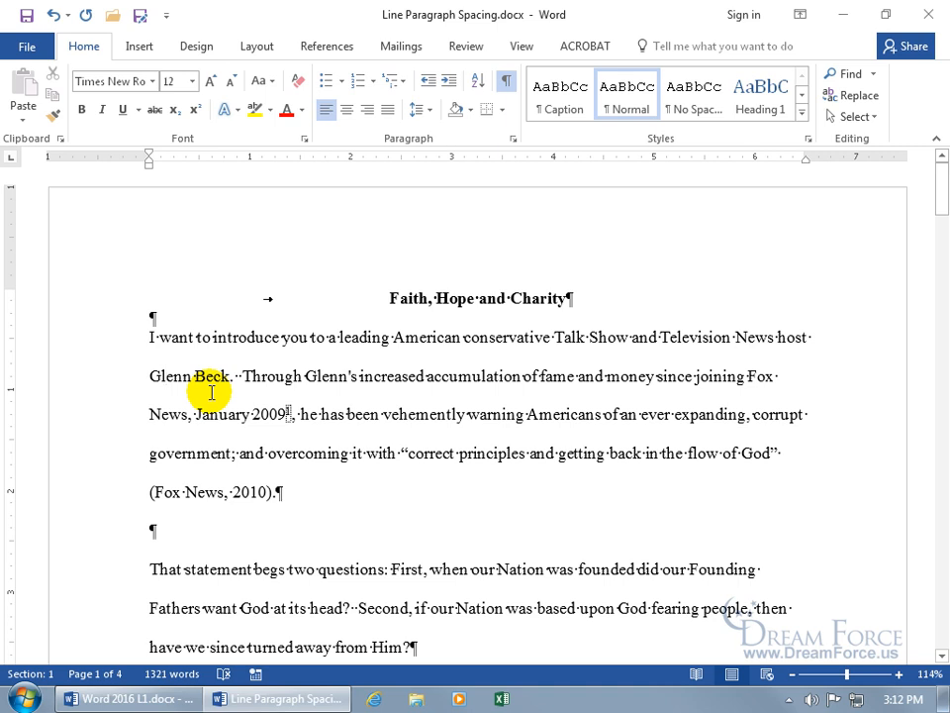
drag(171, 377, 303, 377)
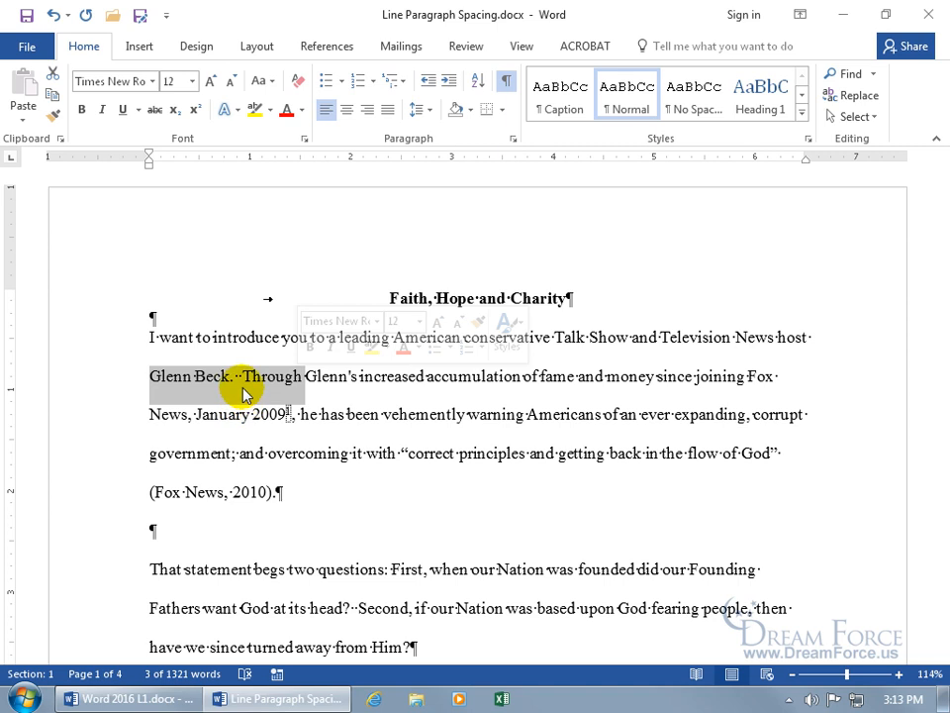
click(214, 384)
- Set the line spacing of the first two body paragraphs to Single through the paragraph settings
drag(148, 337, 421, 645)
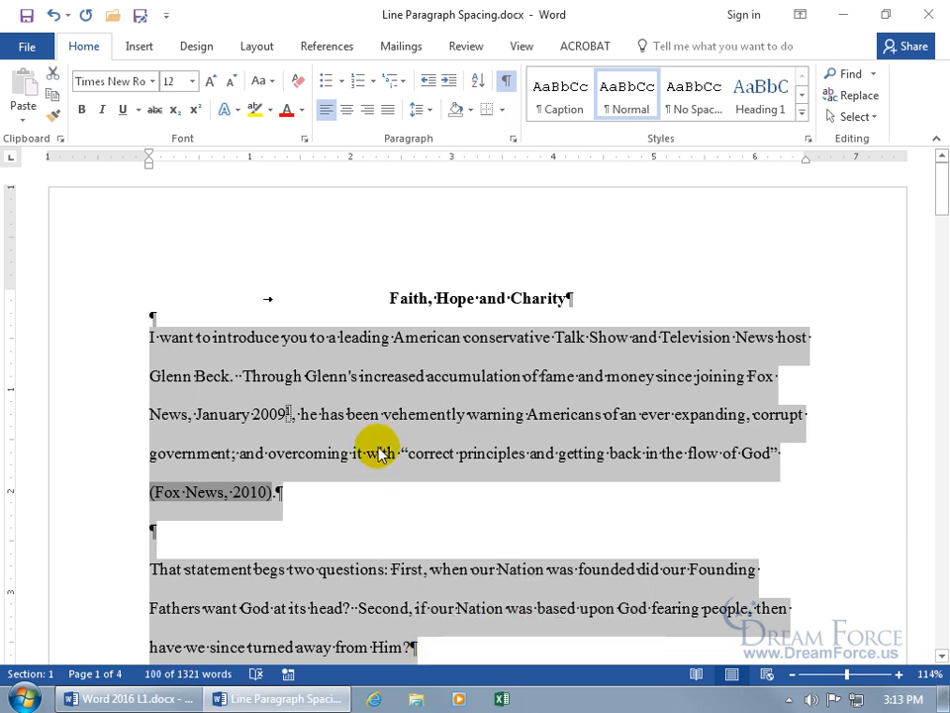
click(433, 114)
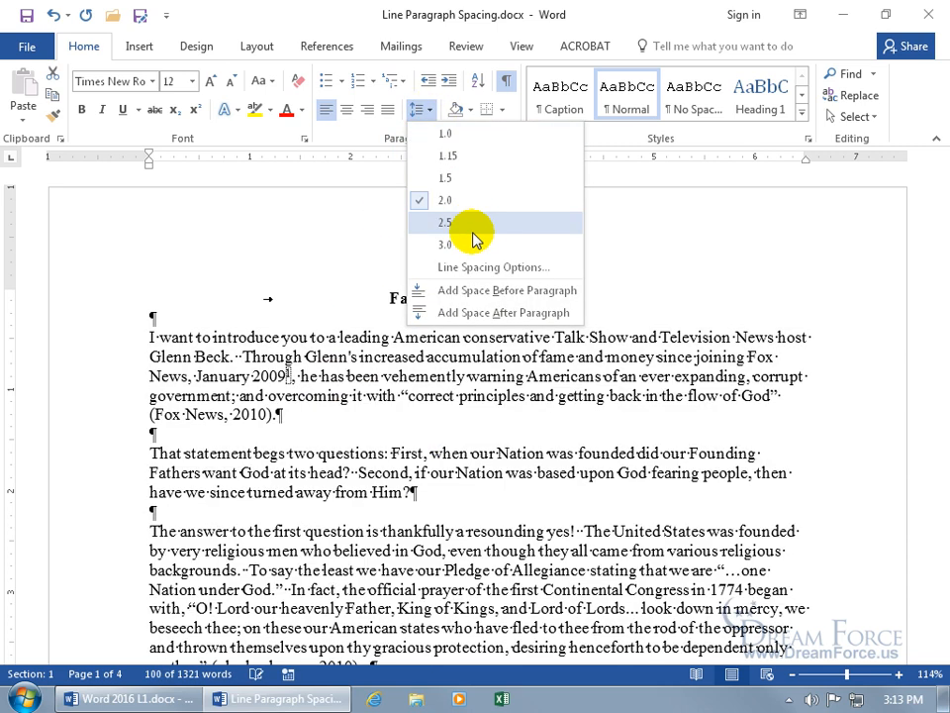
click(484, 270)
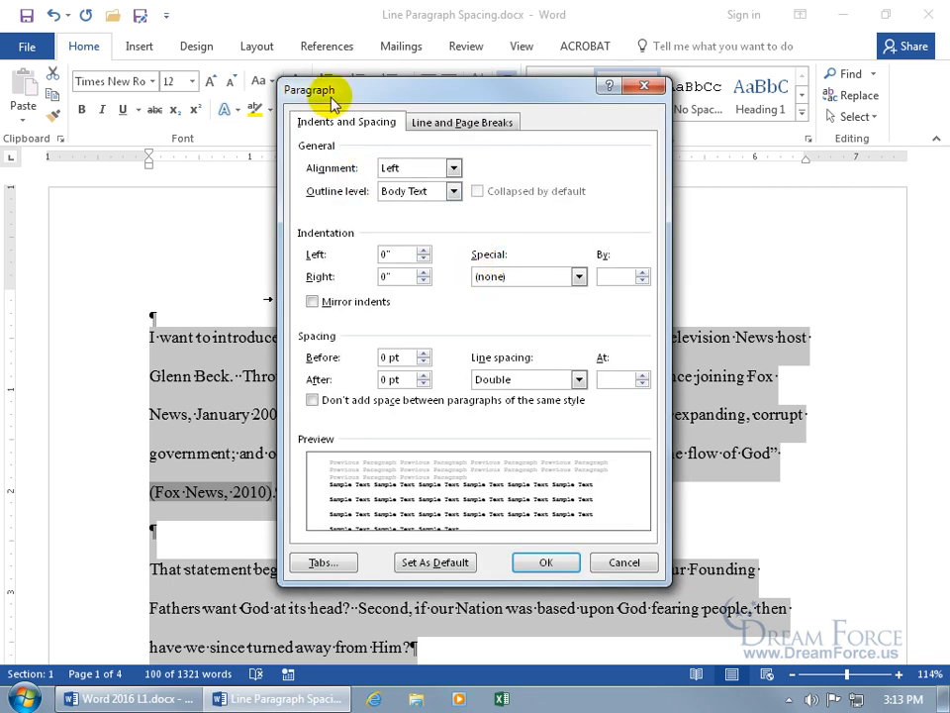
click(643, 87)
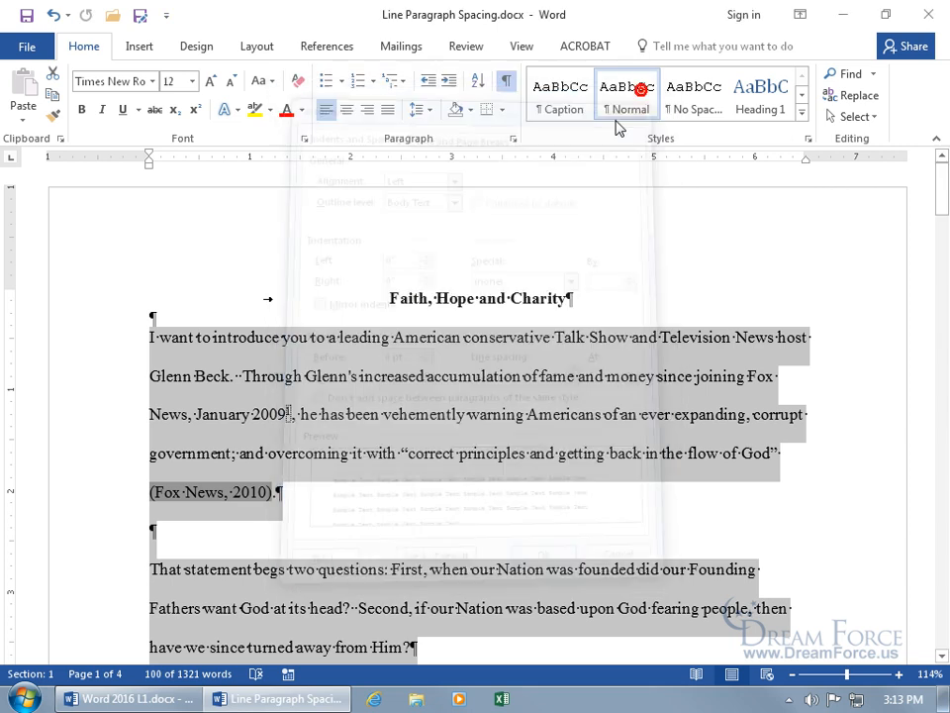
click(516, 145)
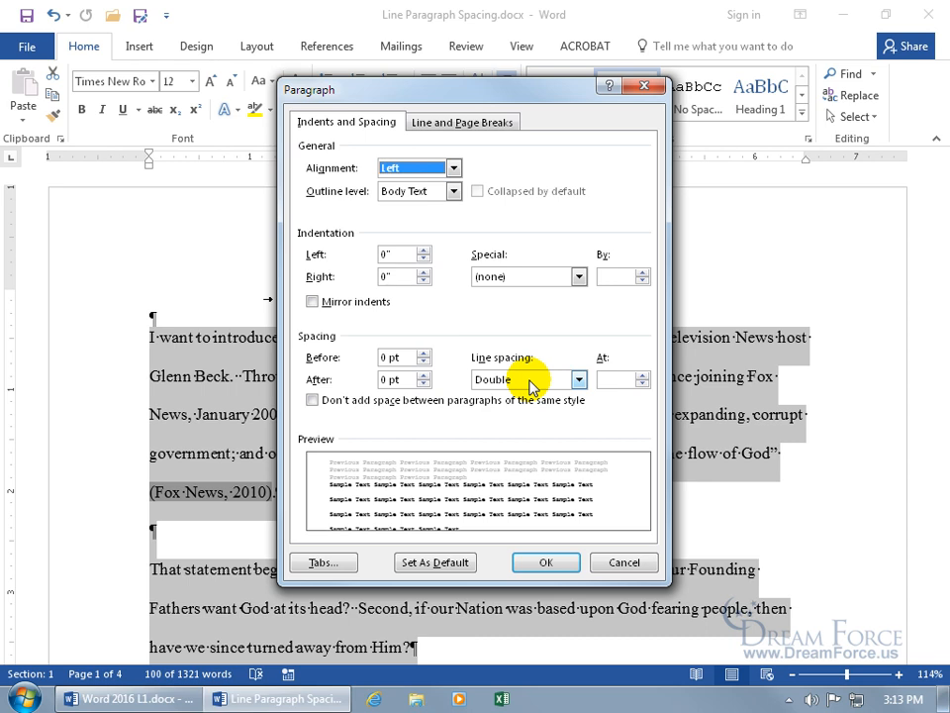
click(578, 379)
click(556, 394)
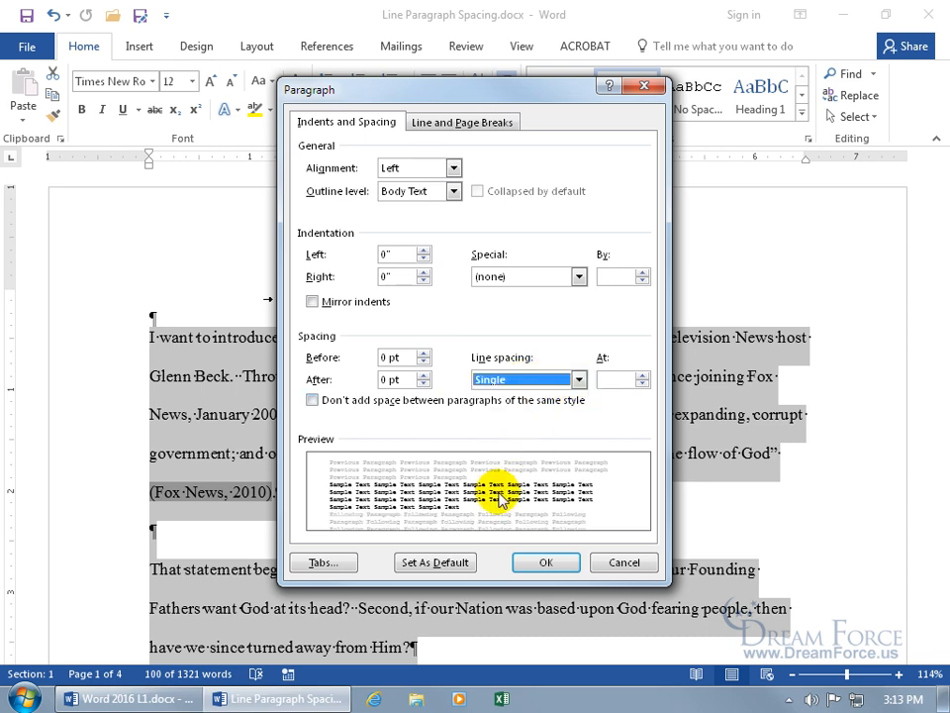
click(539, 559)
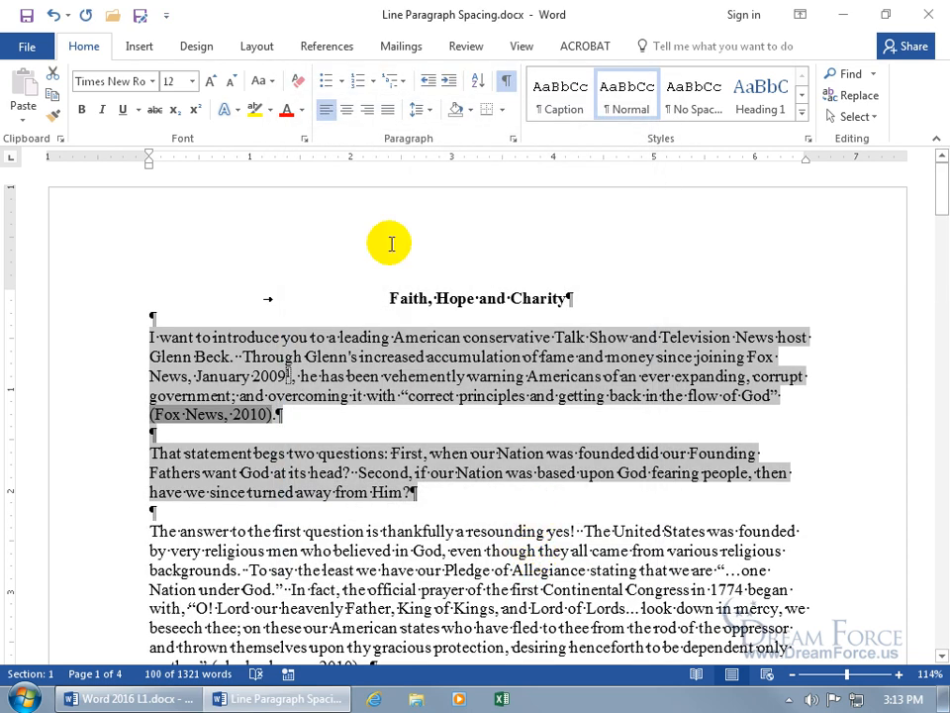
- Try an At least line spacing of 11.5 pt on the selected paragraphs, switch it back to Single and discard the dialog's changes
click(513, 139)
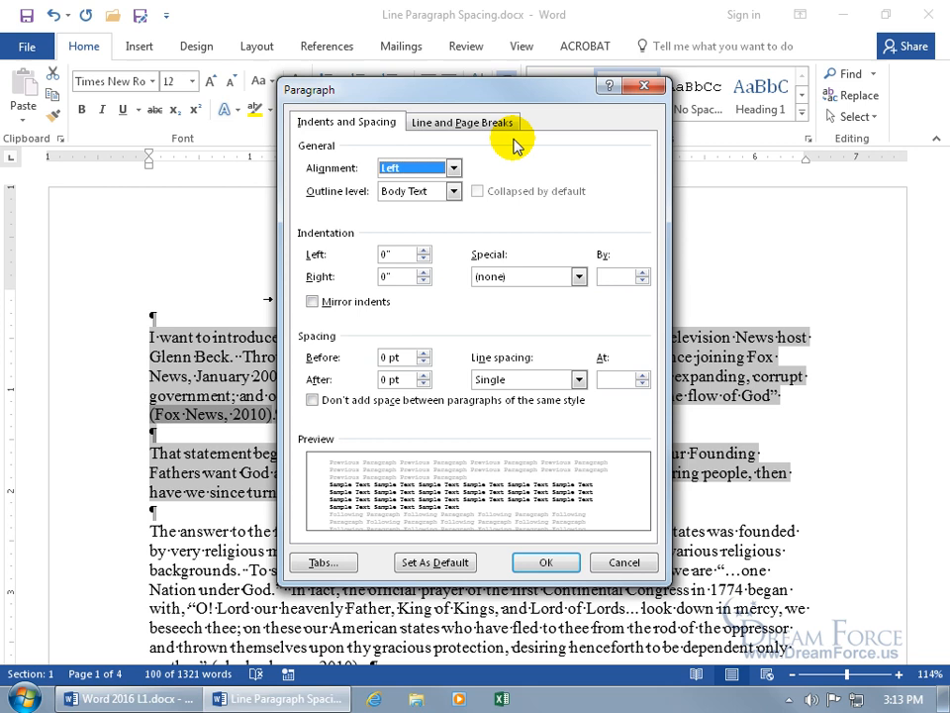
click(578, 381)
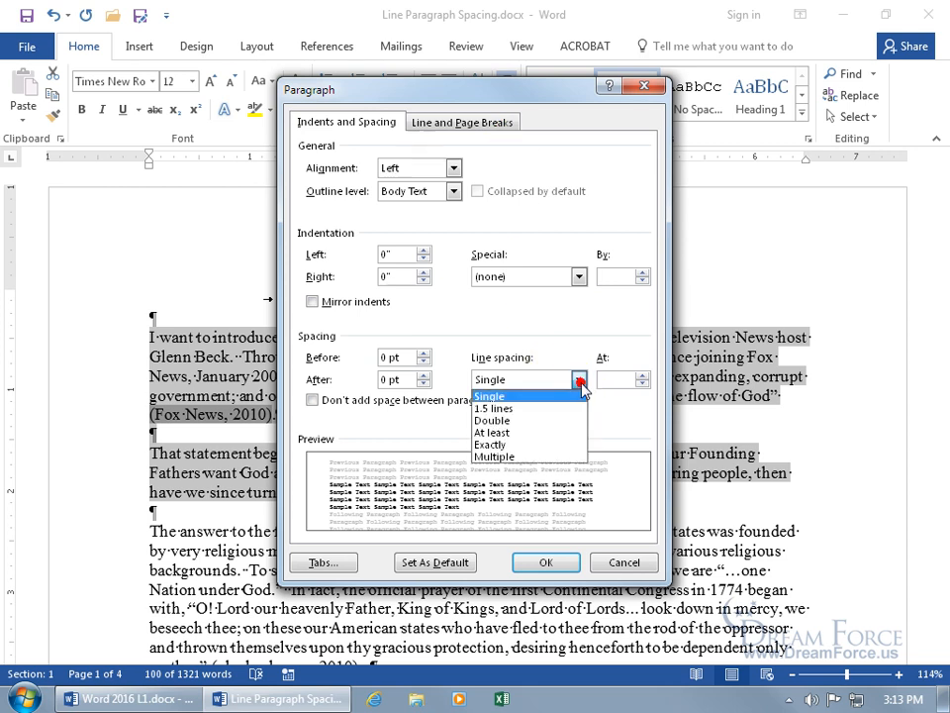
click(547, 433)
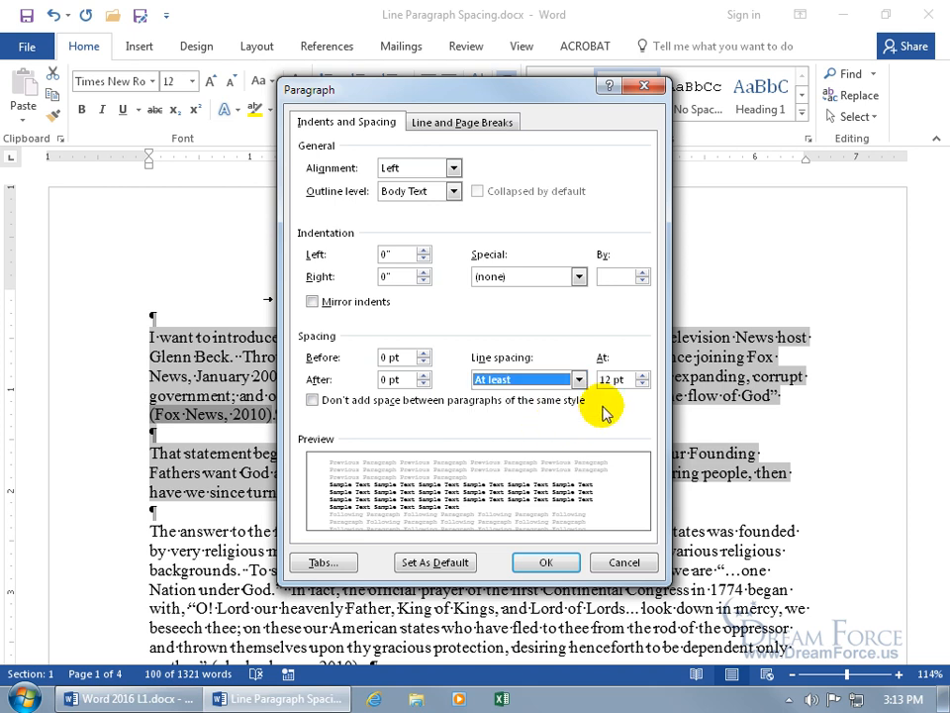
click(641, 384)
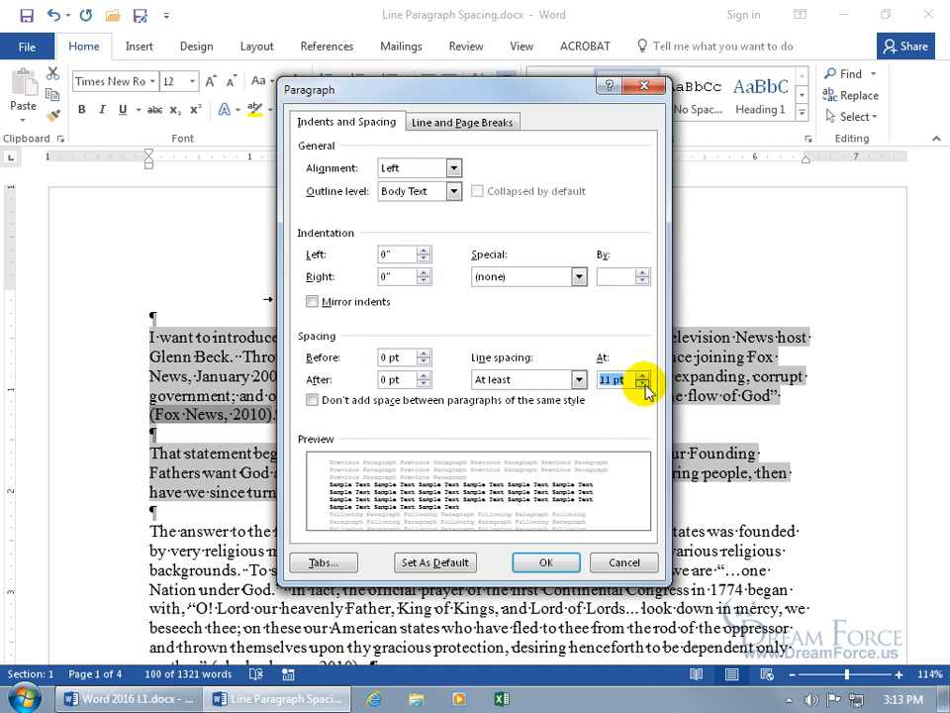
click(610, 384)
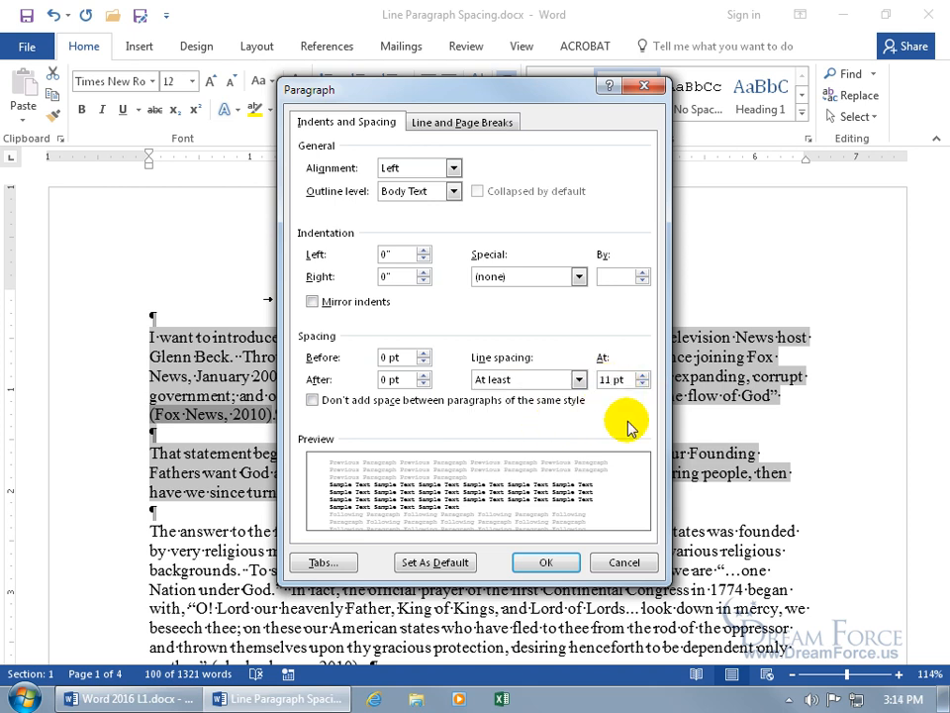
text(.5)
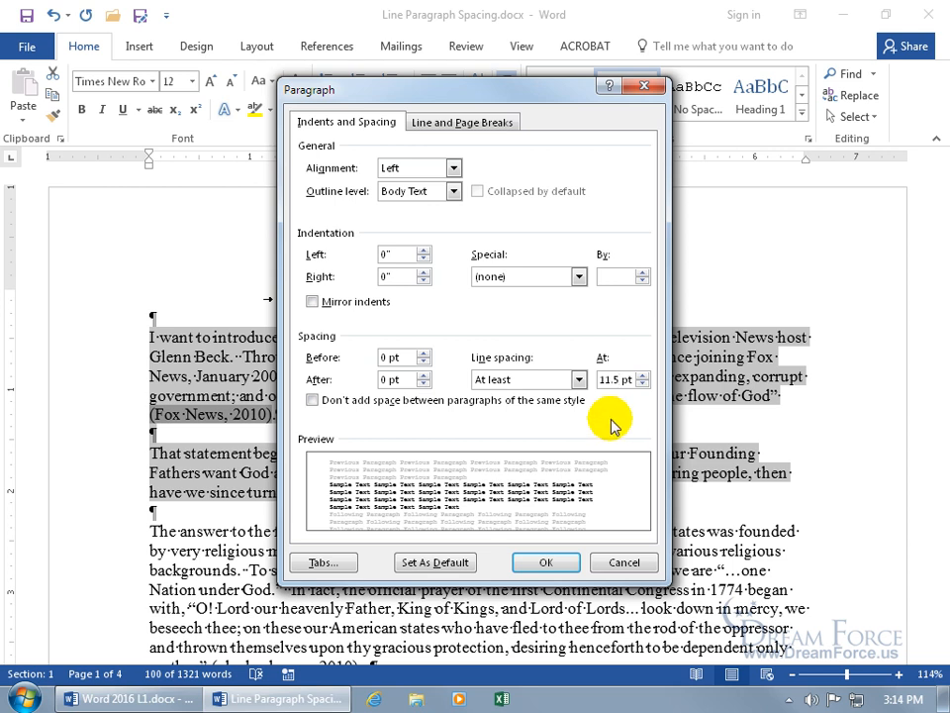
click(579, 380)
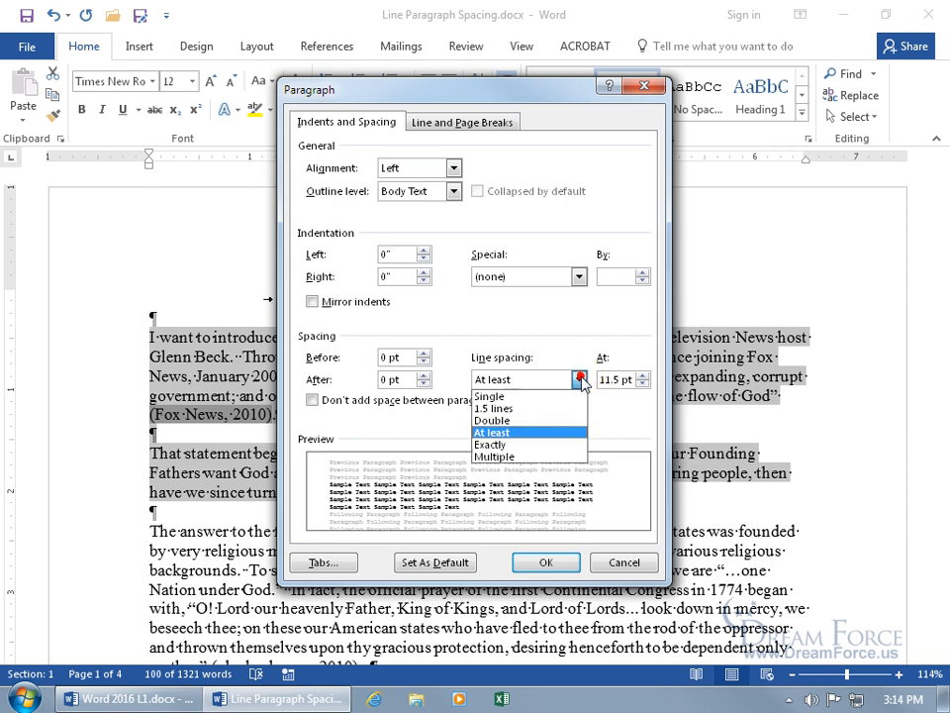
click(544, 396)
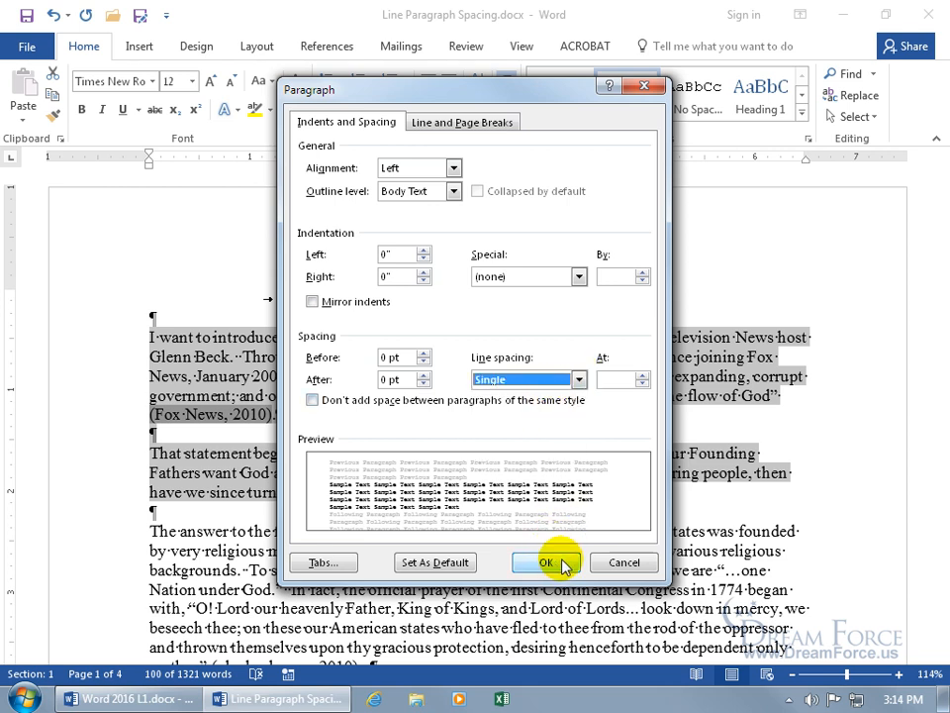
click(625, 563)
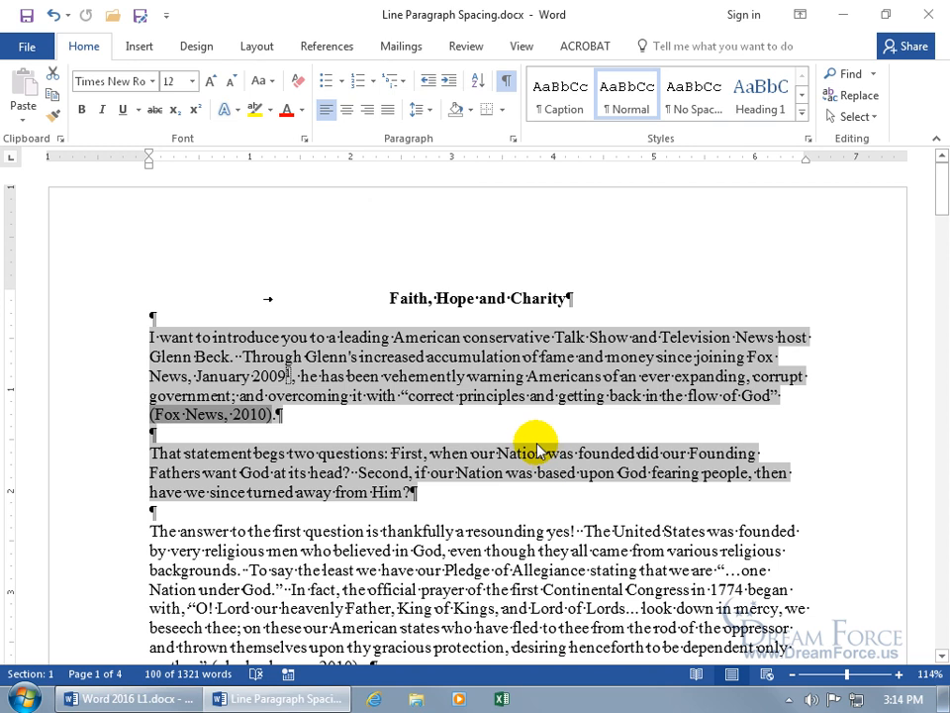
- Try double and 1.5 line spacing on the first body paragraph and return it to single spacing
click(451, 378)
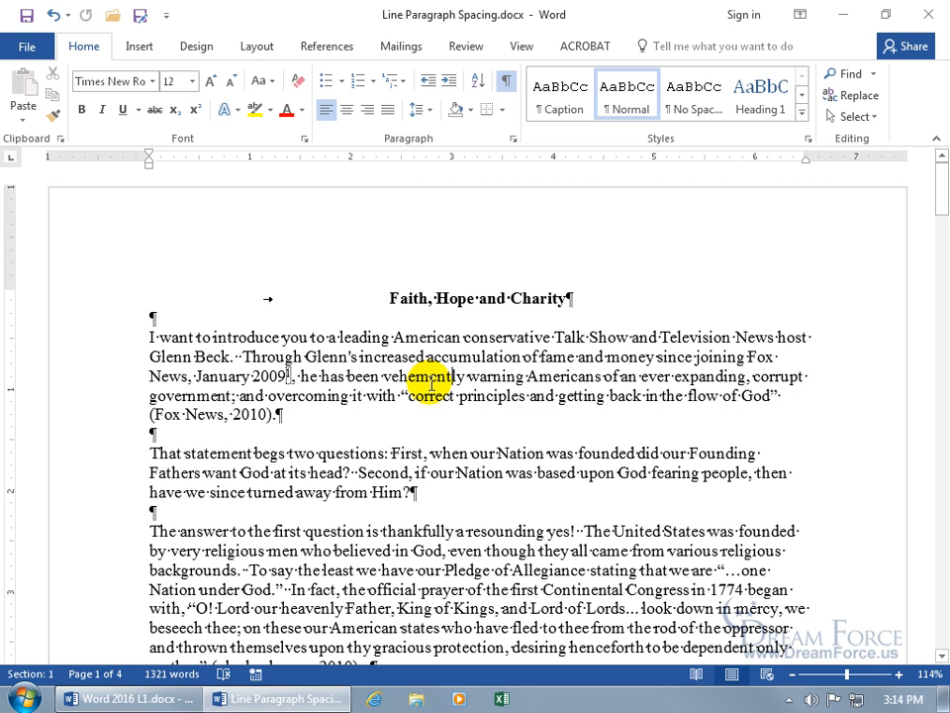
key(ctrl+2)
key(ctrl+5)
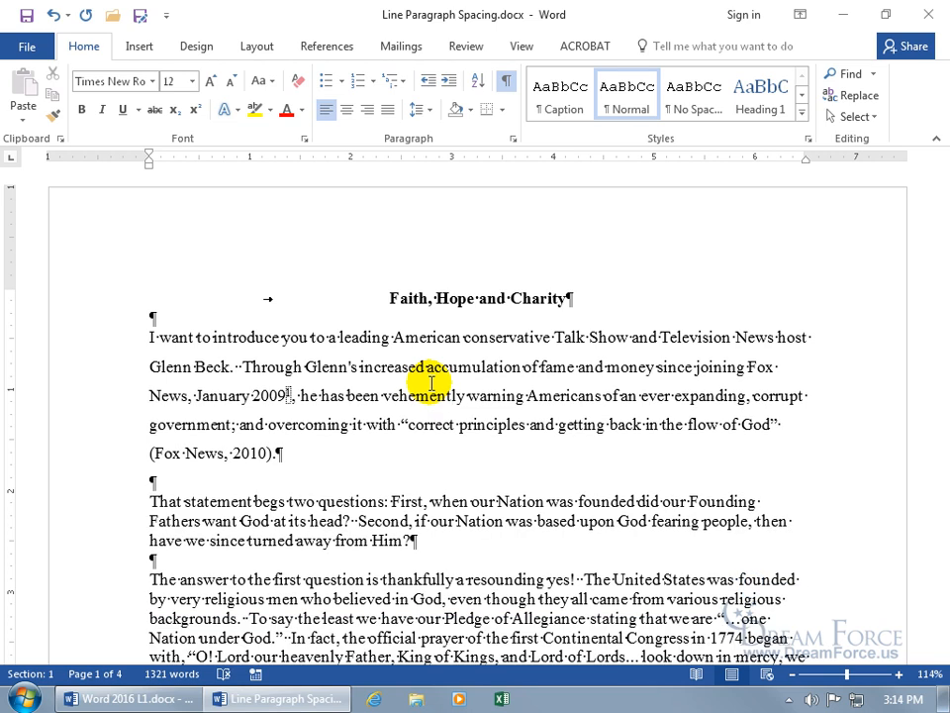
key(ctrl+1)
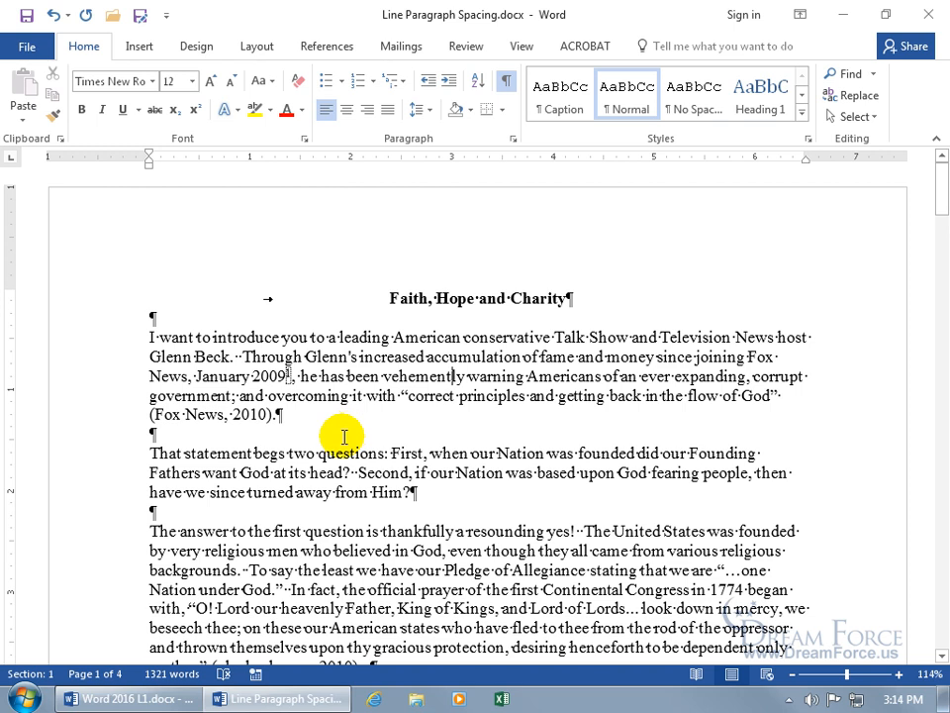
- Remove the empty paragraph between the first and second body paragraphs
click(150, 433)
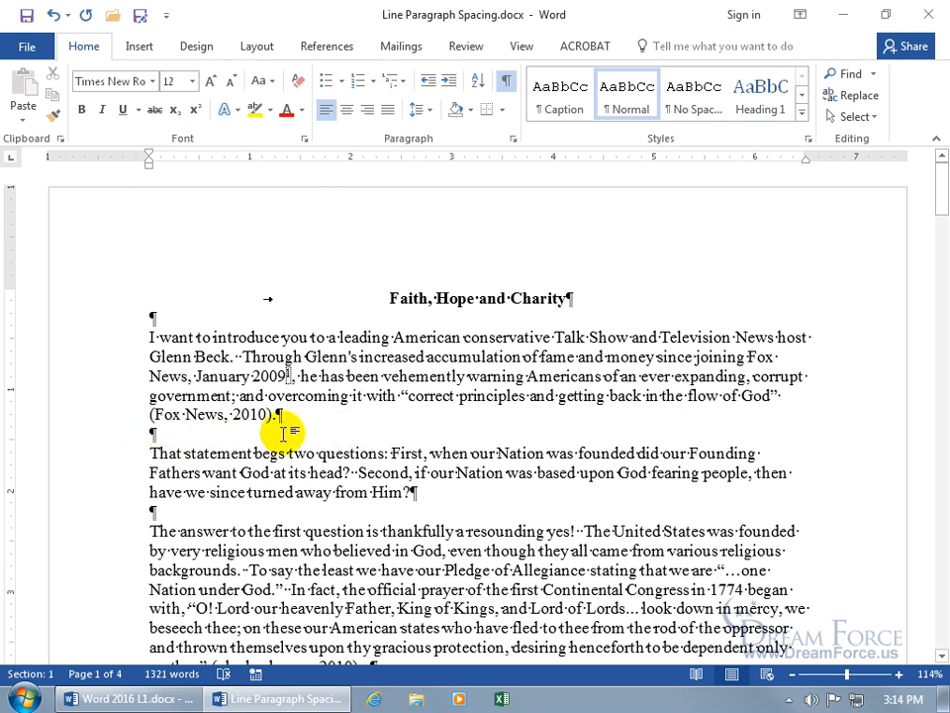
key(Delete)
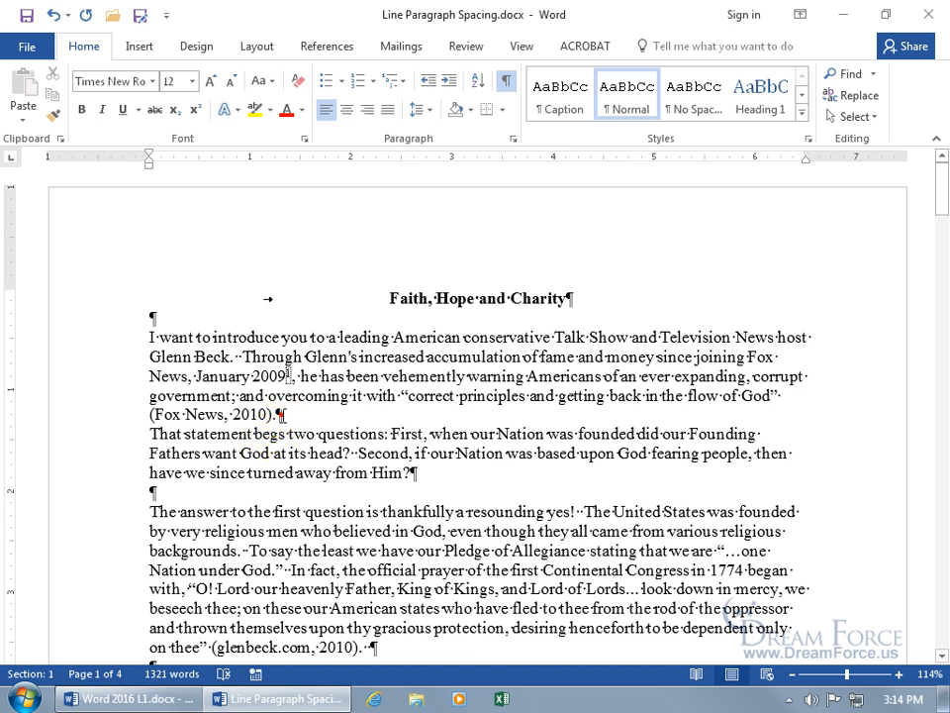
key(Return)
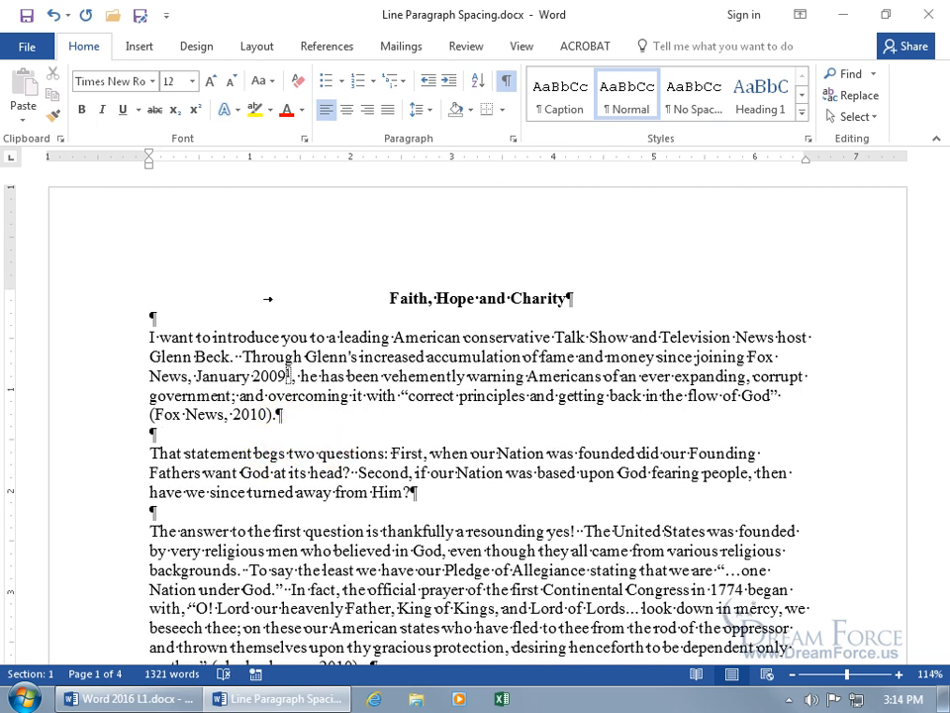
key(BackSpace)
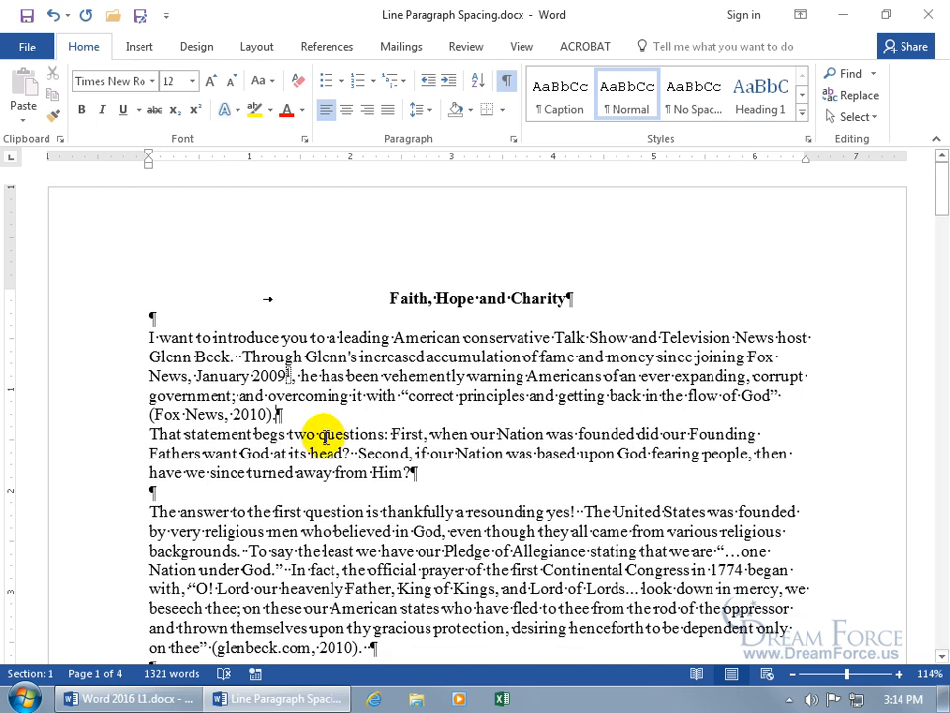
- Try double line spacing across the first two body paragraphs and return them to single spacing
drag(371, 474, 213, 342)
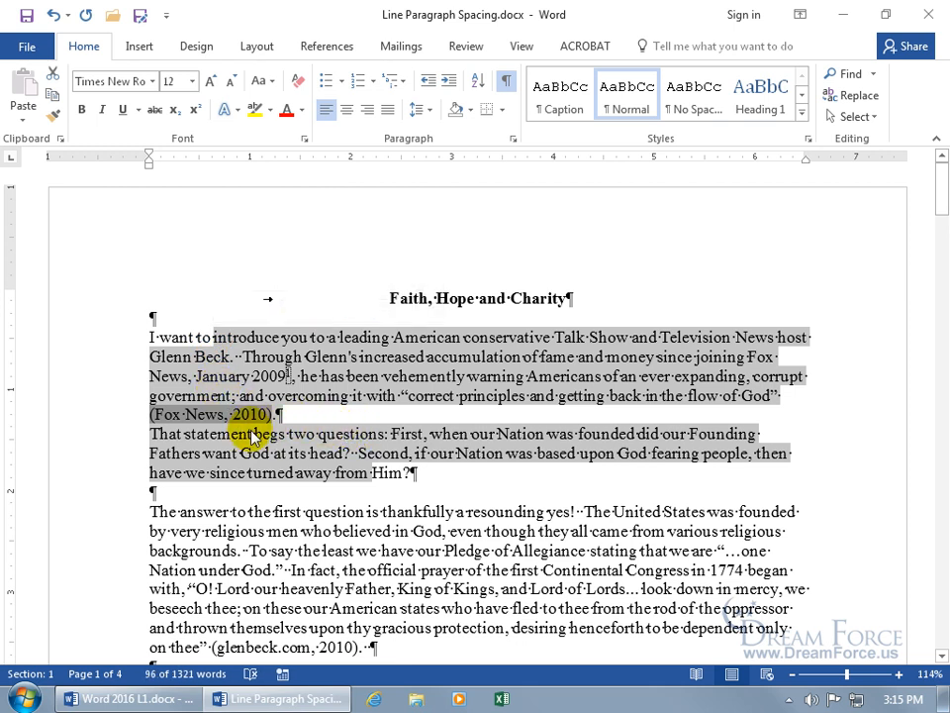
key(ctrl+2)
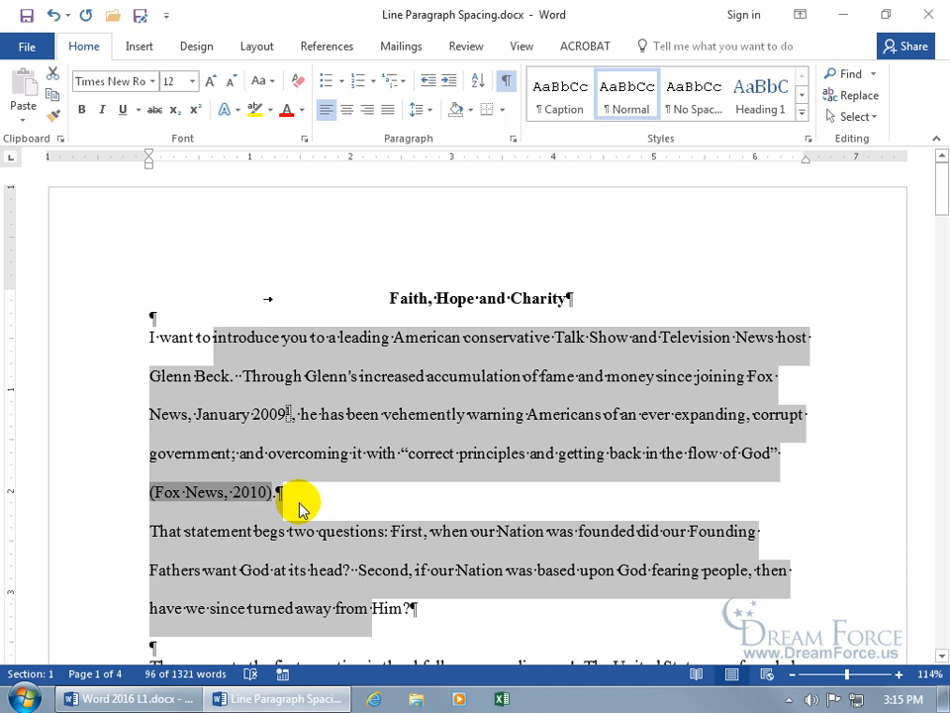
key(ctrl+1)
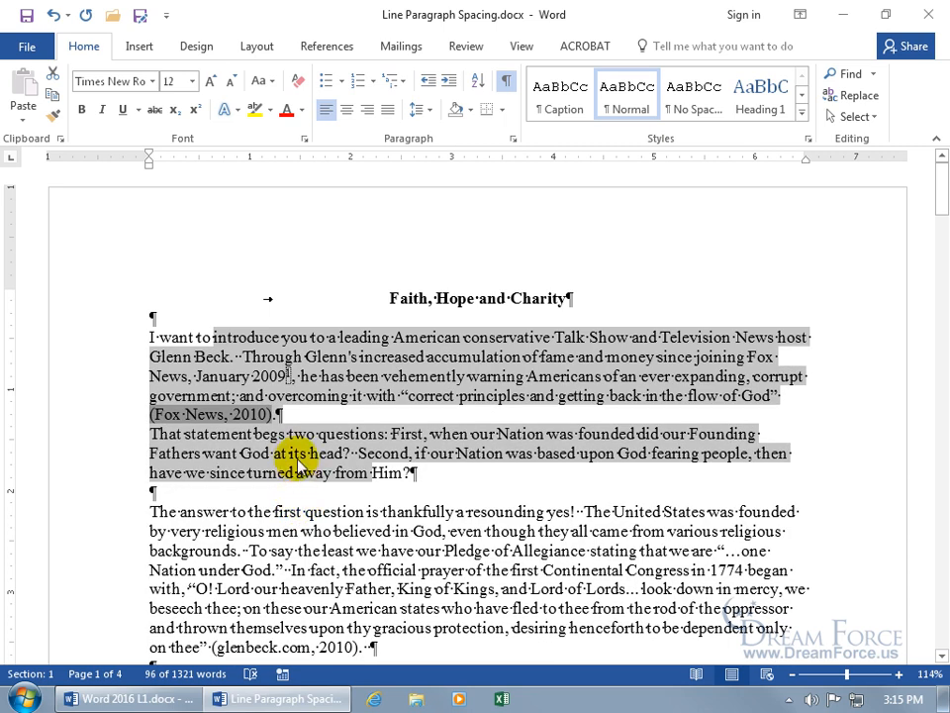
click(285, 416)
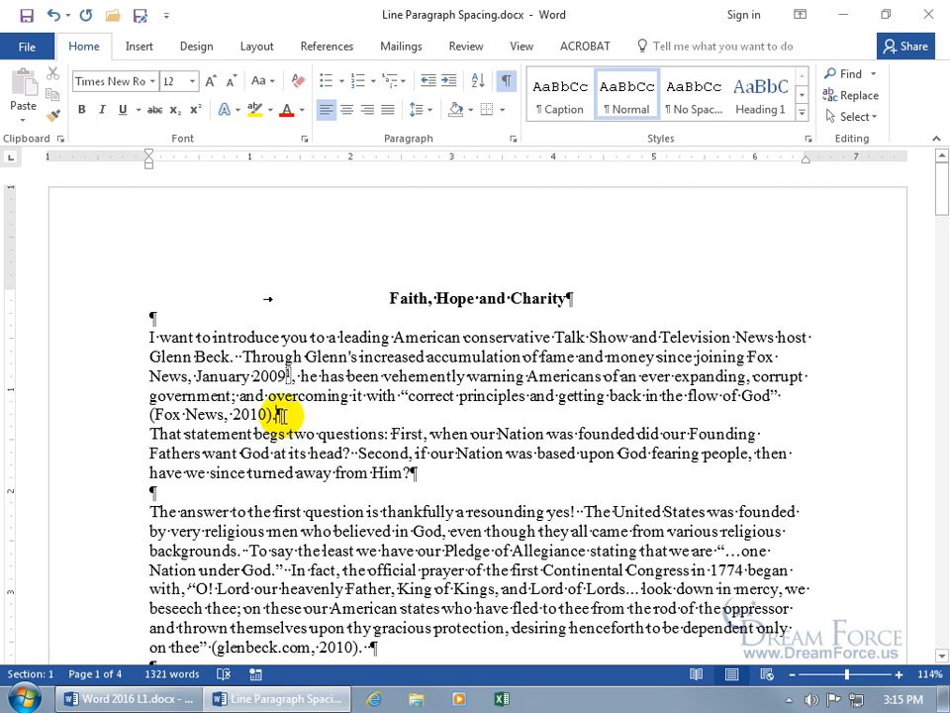
- Check the first body paragraph's before and after spacing in the Paragraph dialog without changing anything
click(369, 379)
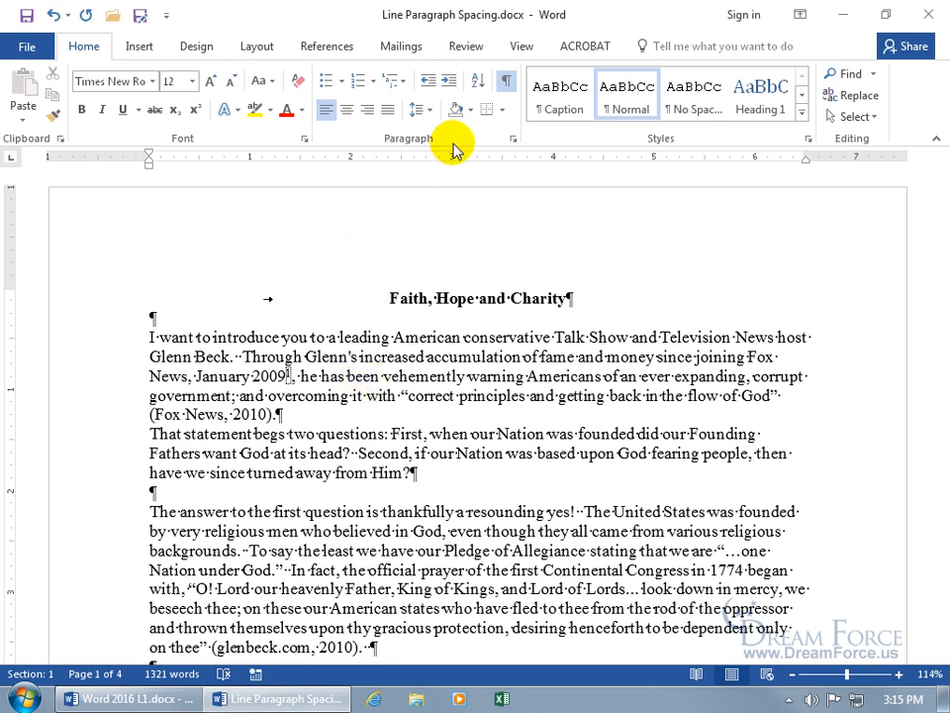
click(511, 140)
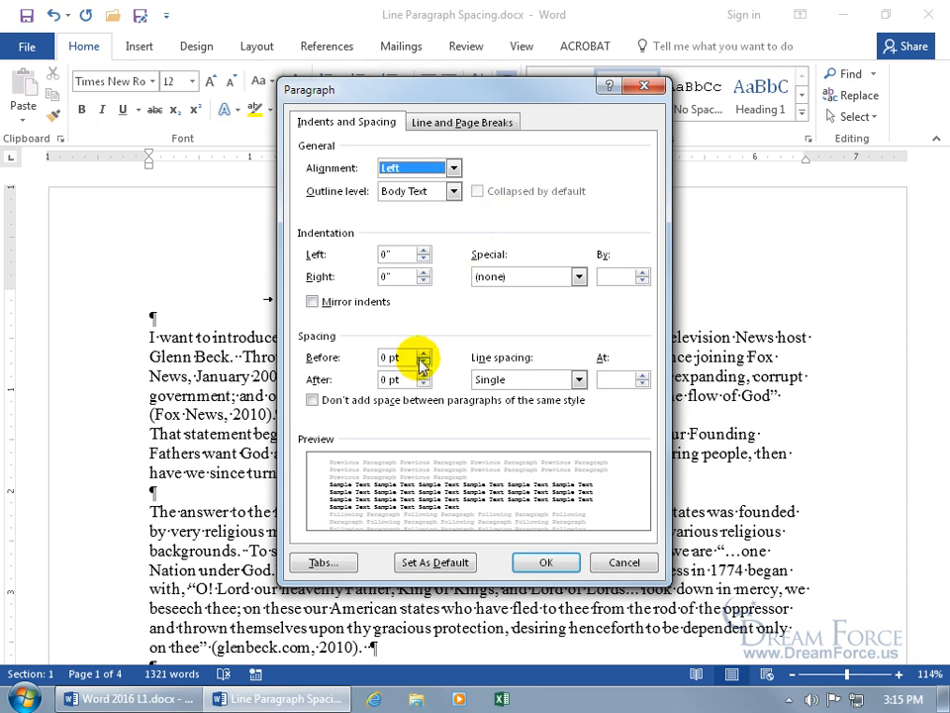
click(621, 562)
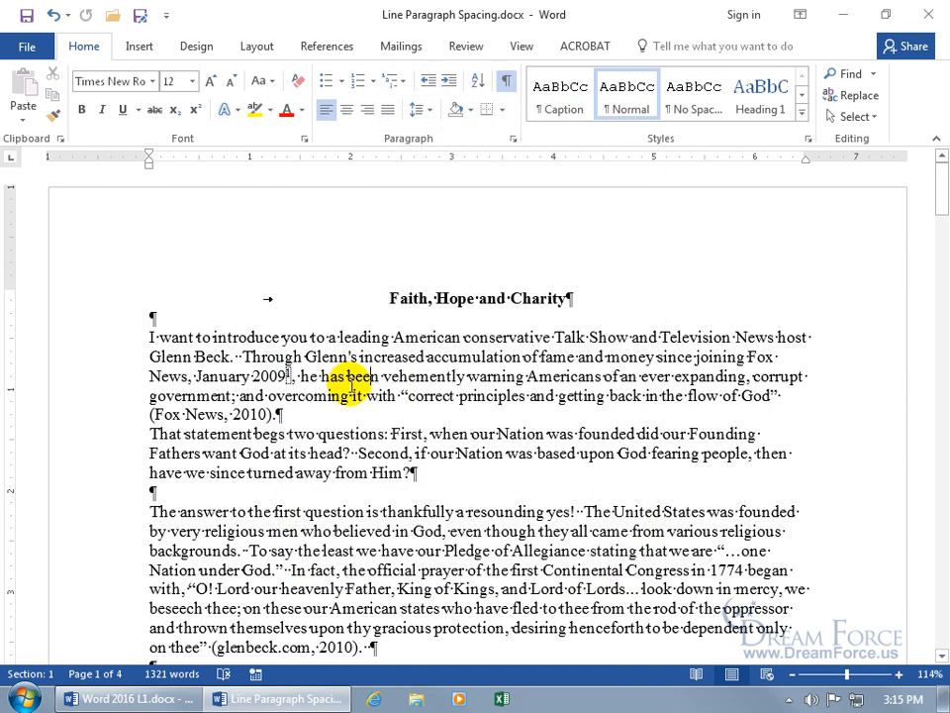
- Add space after the first body paragraph
click(436, 116)
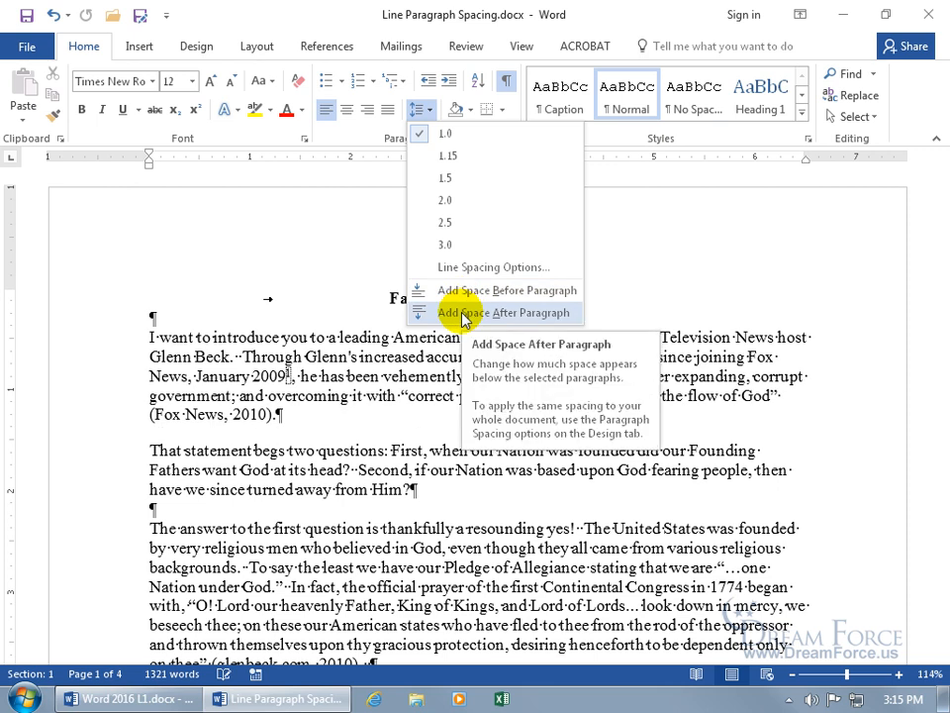
click(460, 313)
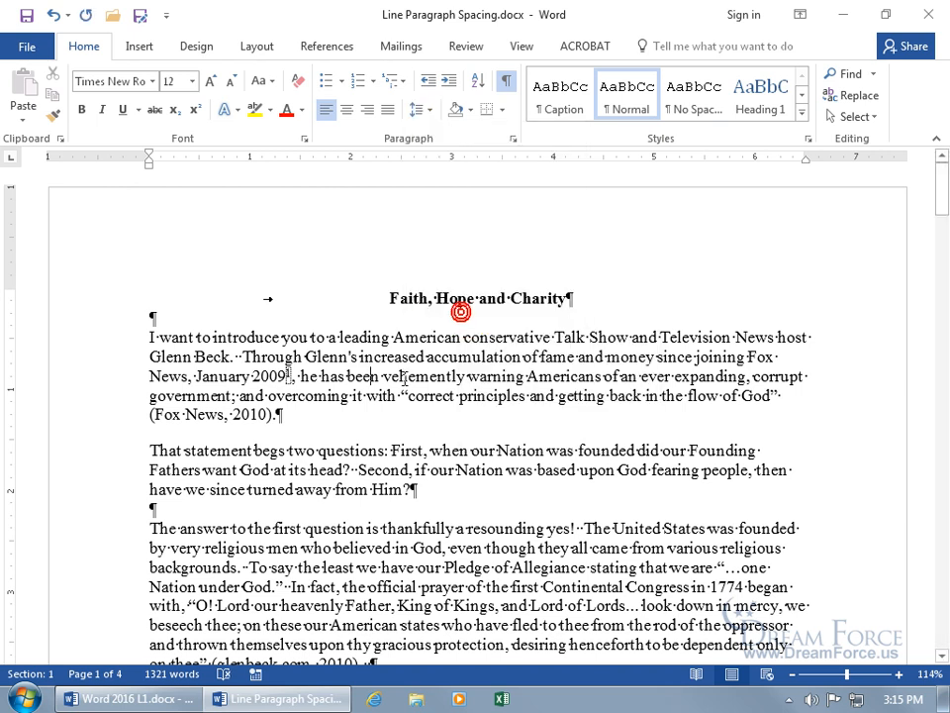
double_click(267, 414)
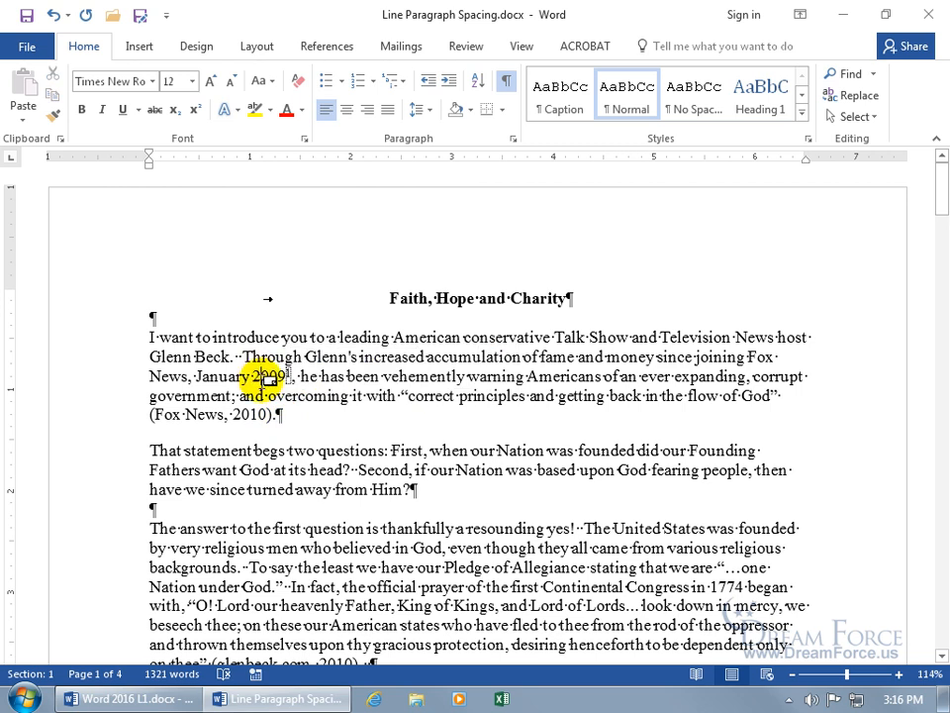
- Try 6 pt spacing after the first body paragraph, and undo both that change and the added space
click(338, 377)
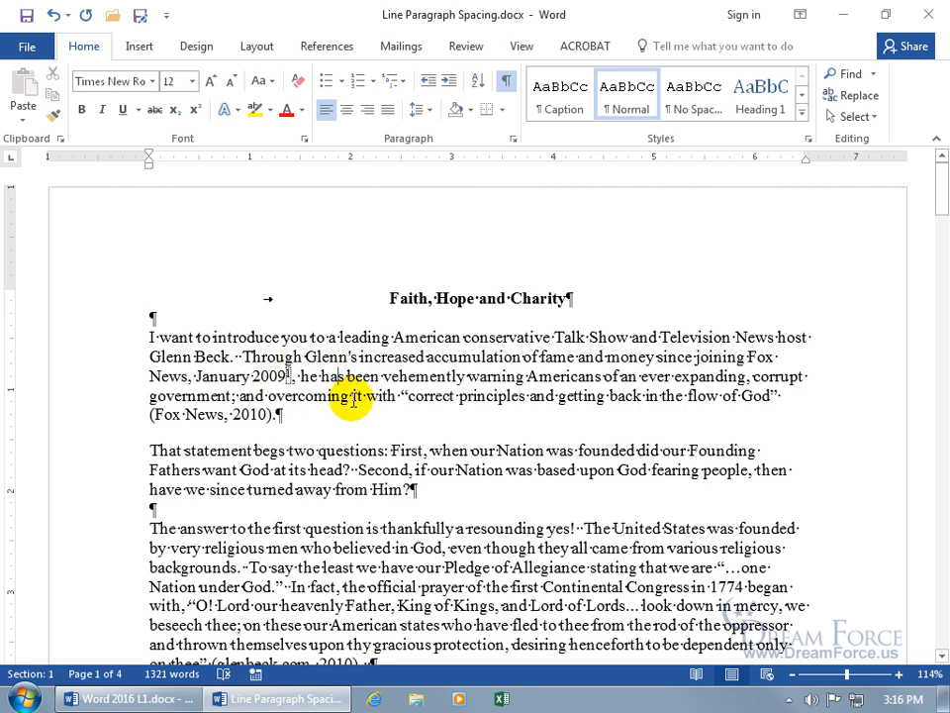
click(421, 110)
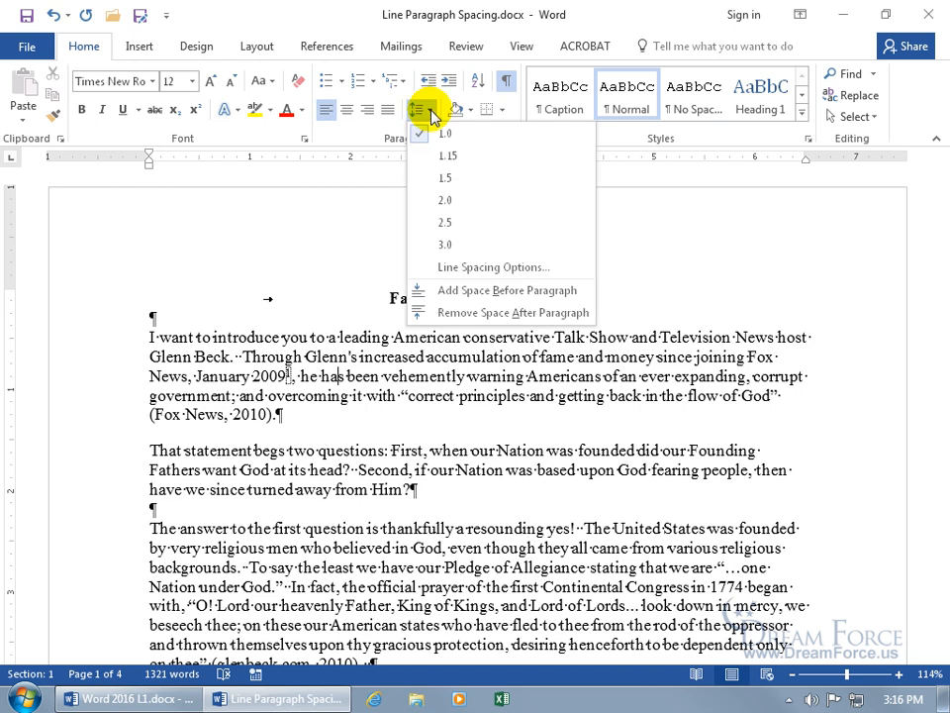
click(374, 133)
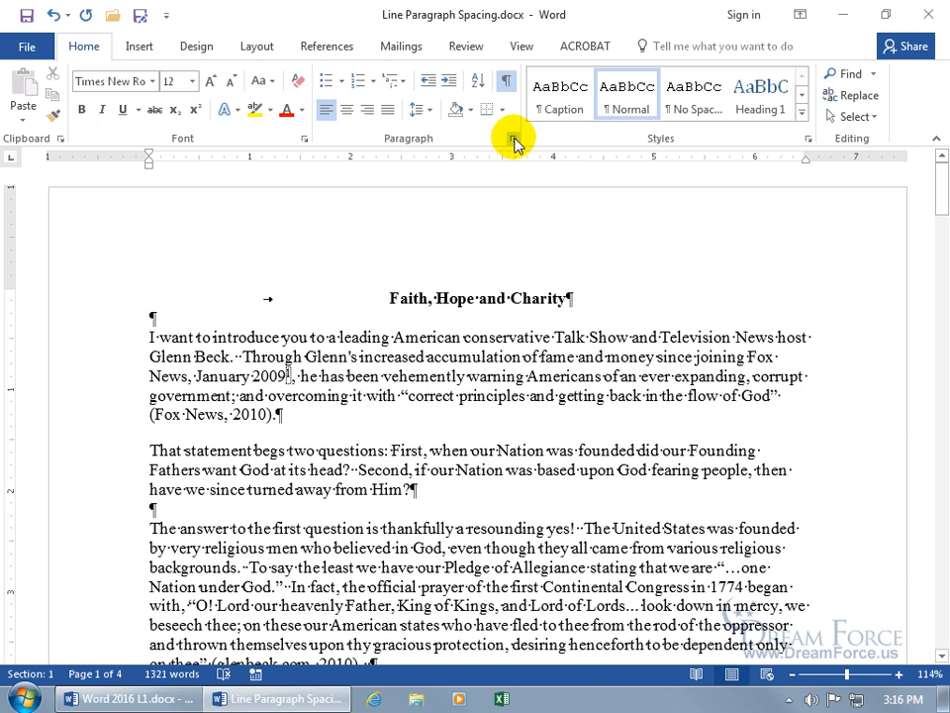
click(514, 142)
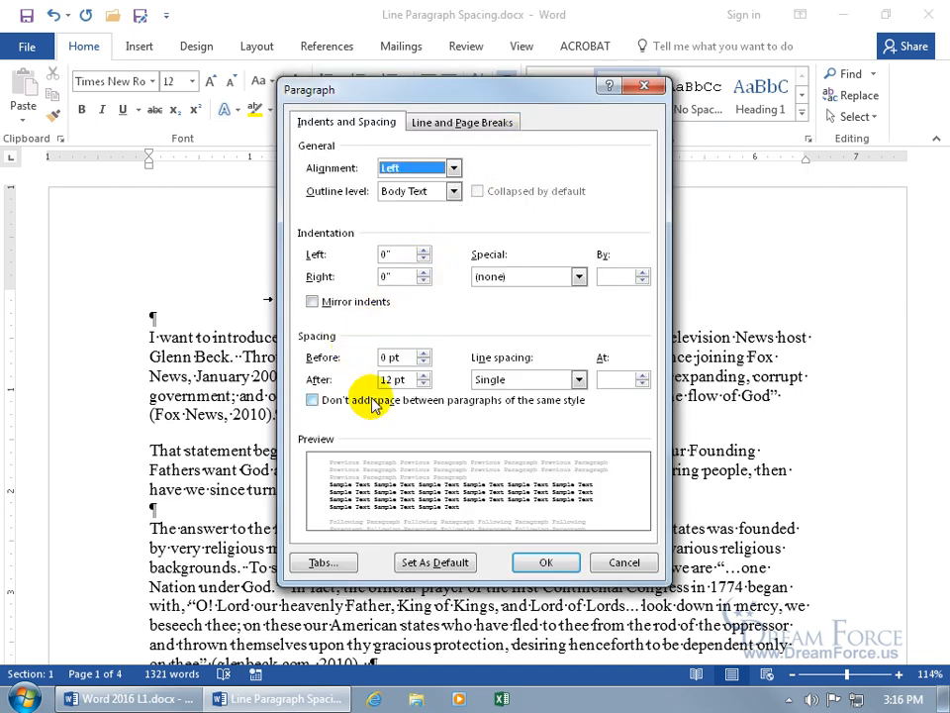
click(425, 385)
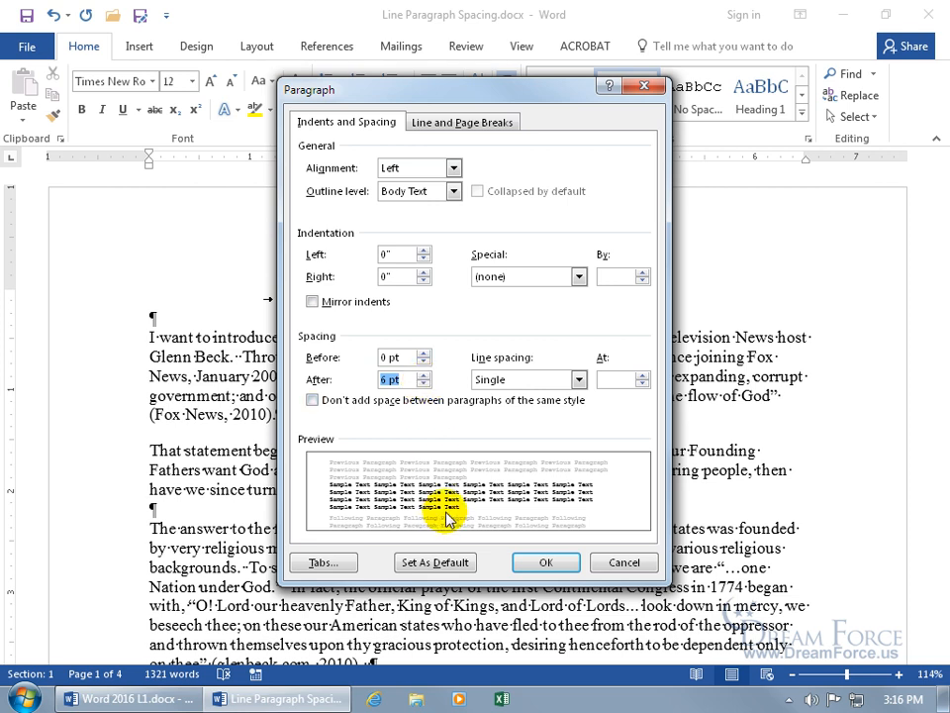
click(546, 562)
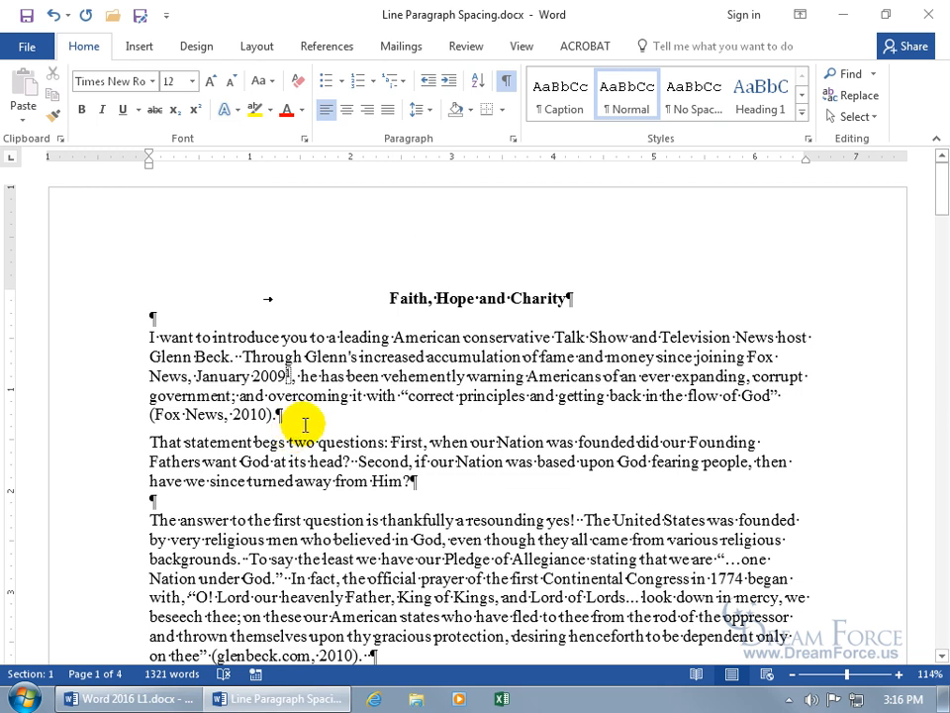
click(53, 15)
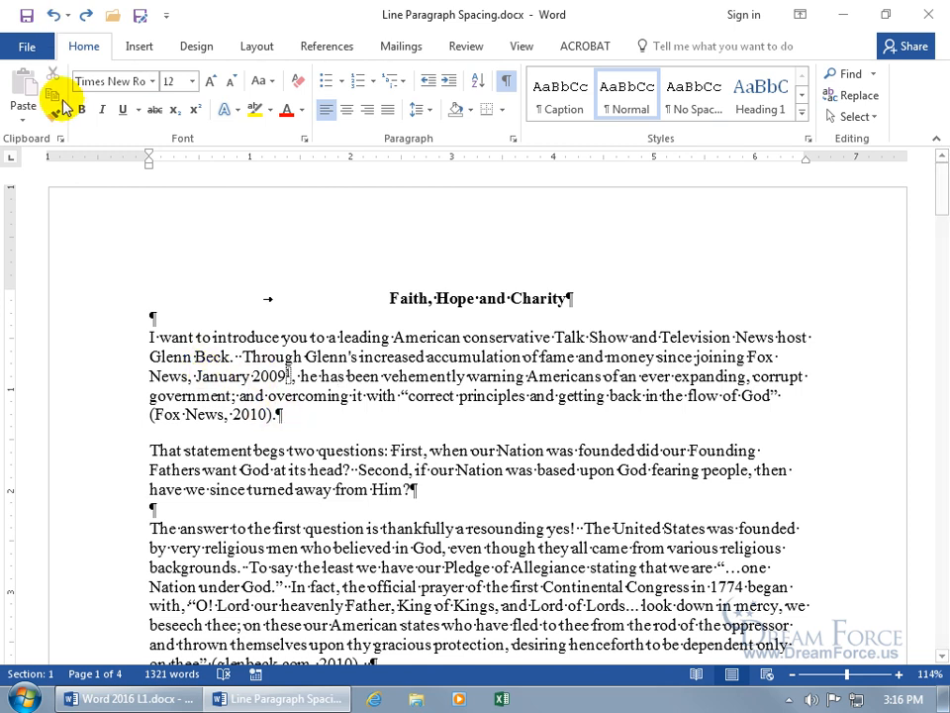
click(53, 15)
- Remove the empty paragraph below the second body paragraph and set that body paragraph's spacing before and after to 12 pt
click(178, 493)
key(Delete)
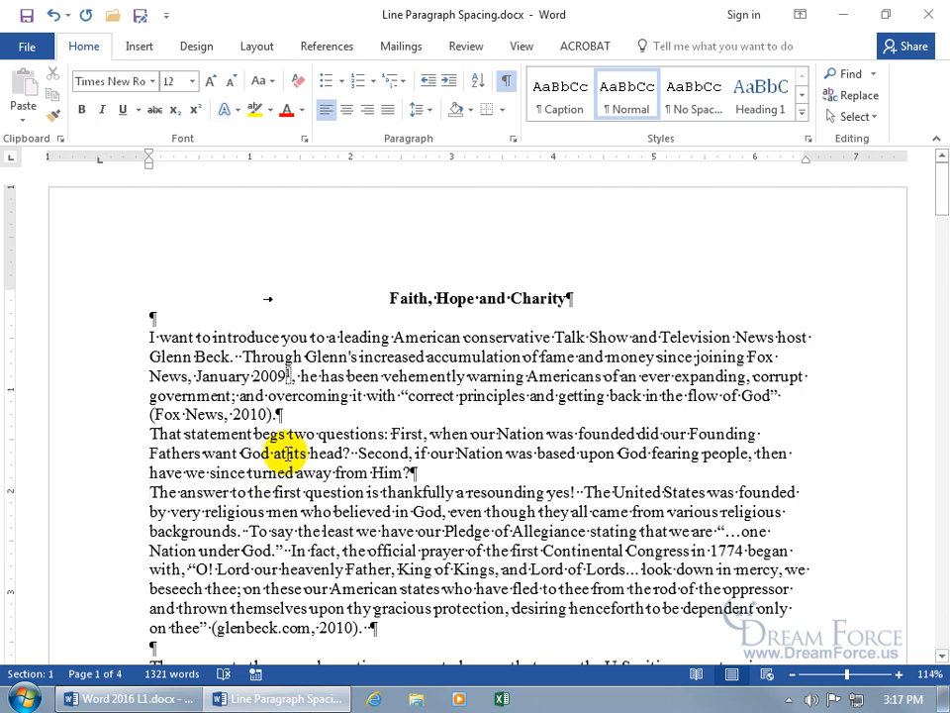
click(325, 454)
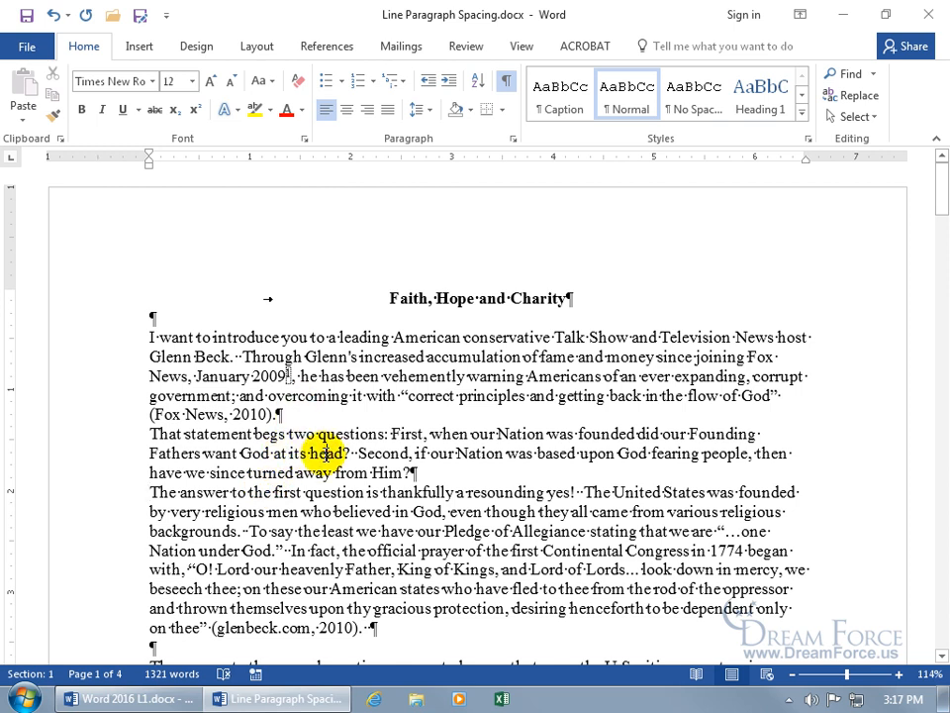
right_click(327, 455)
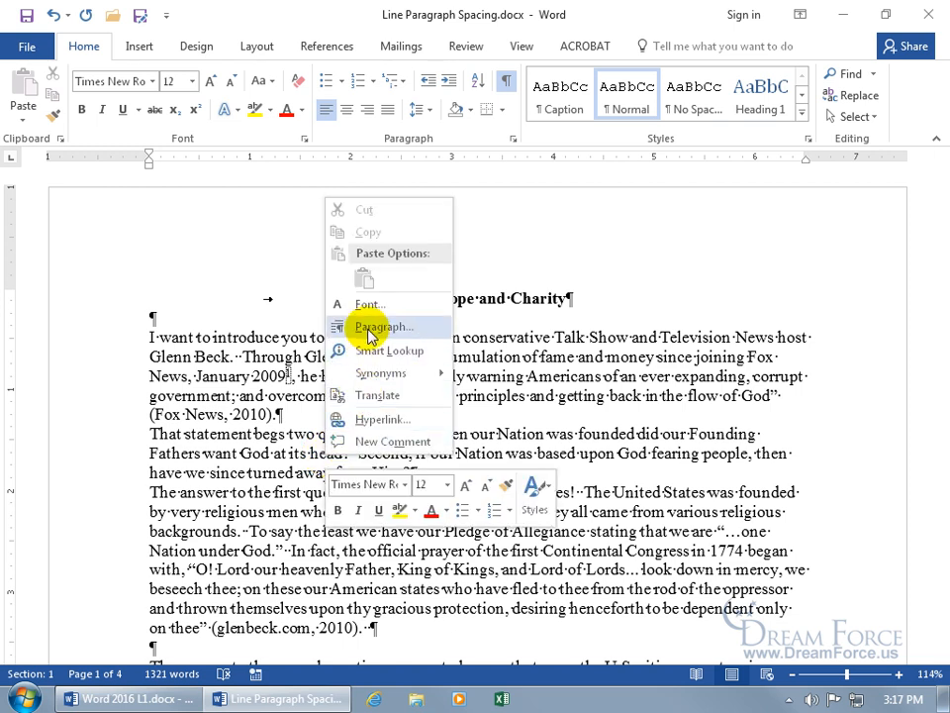
click(370, 329)
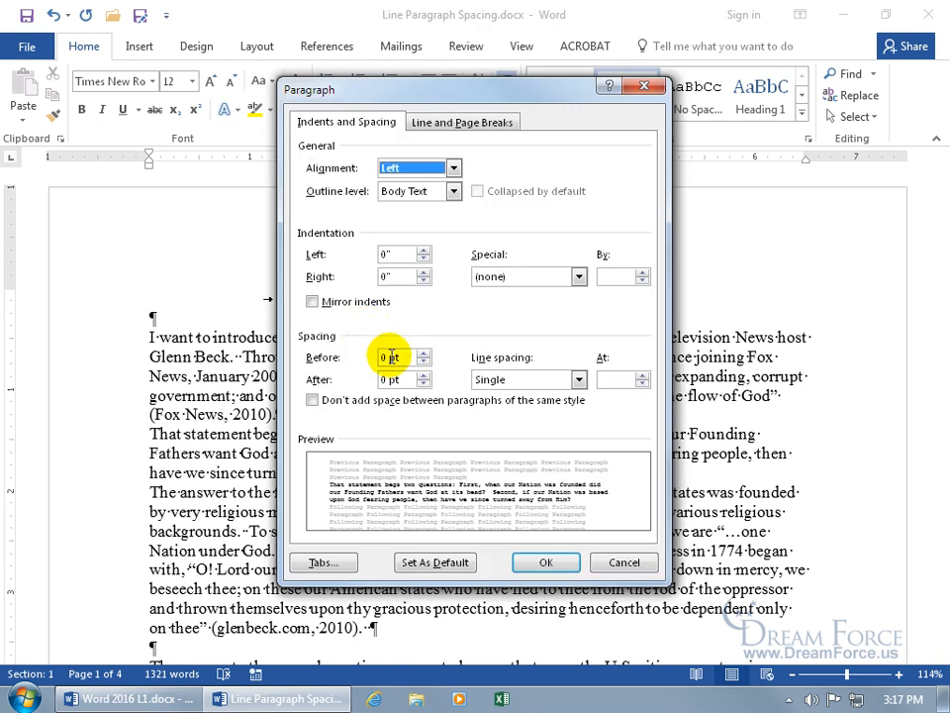
click(423, 353)
click(424, 353)
click(423, 375)
click(424, 375)
click(424, 376)
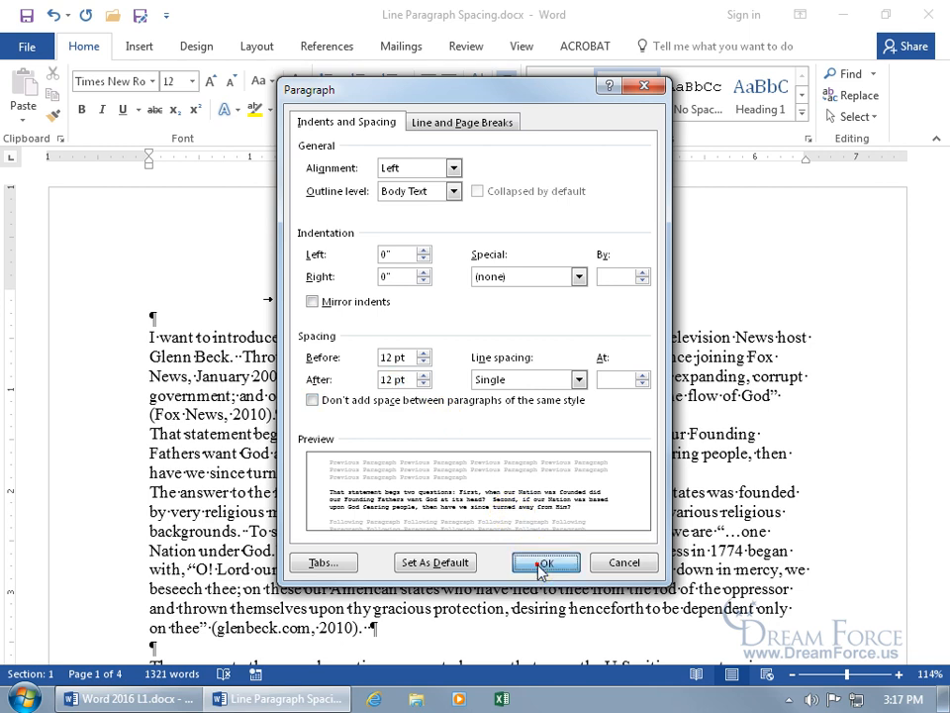
click(547, 562)
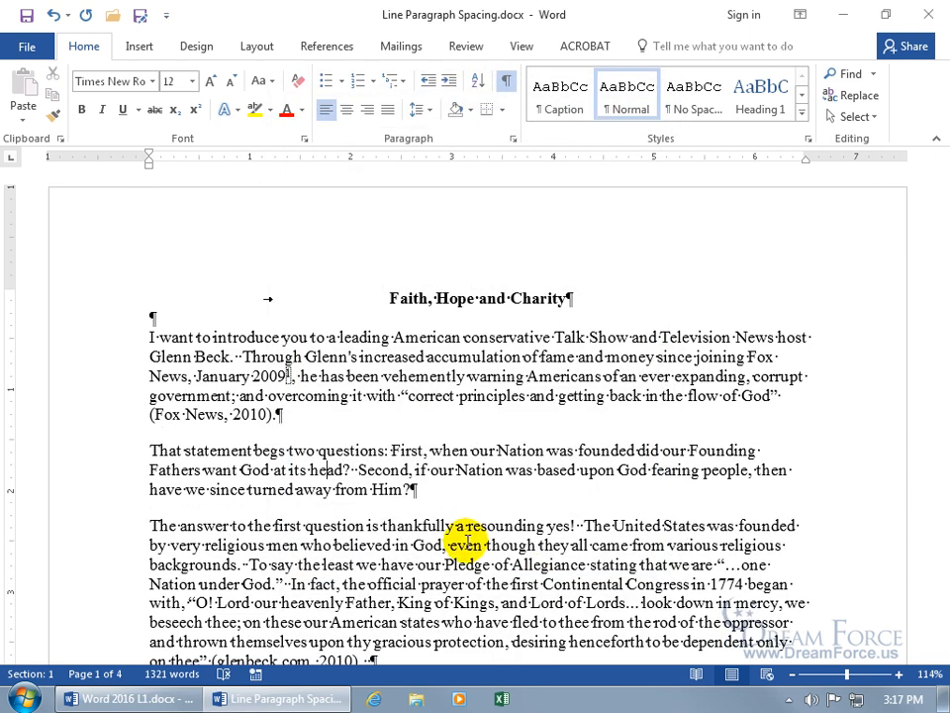
- Hide the formatting marks, try placing the cursor in the gap above the second body paragraph, and show the marks again
click(505, 81)
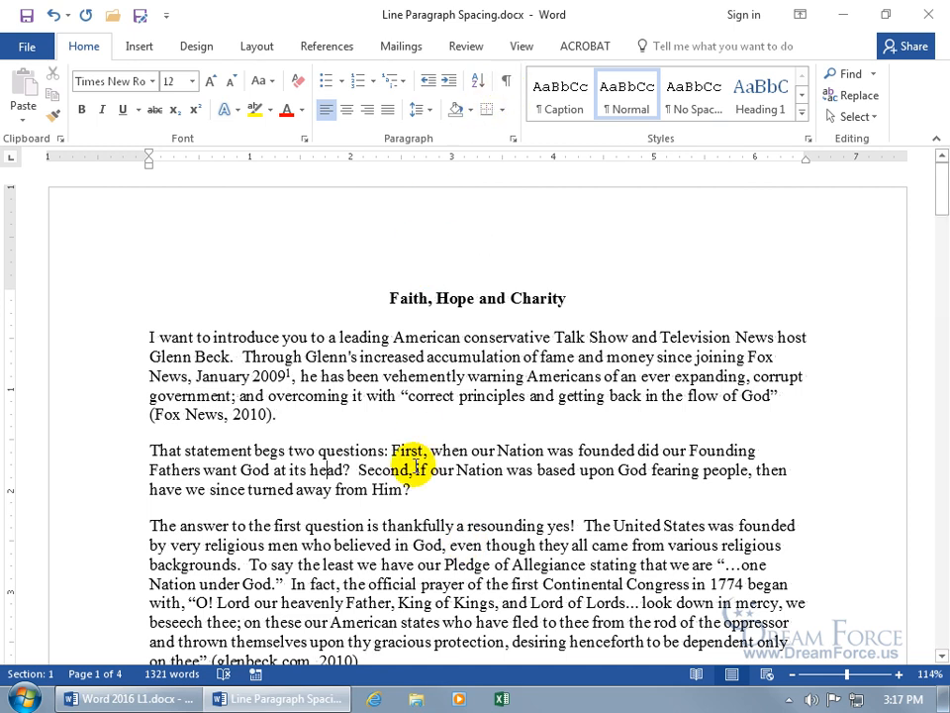
click(174, 432)
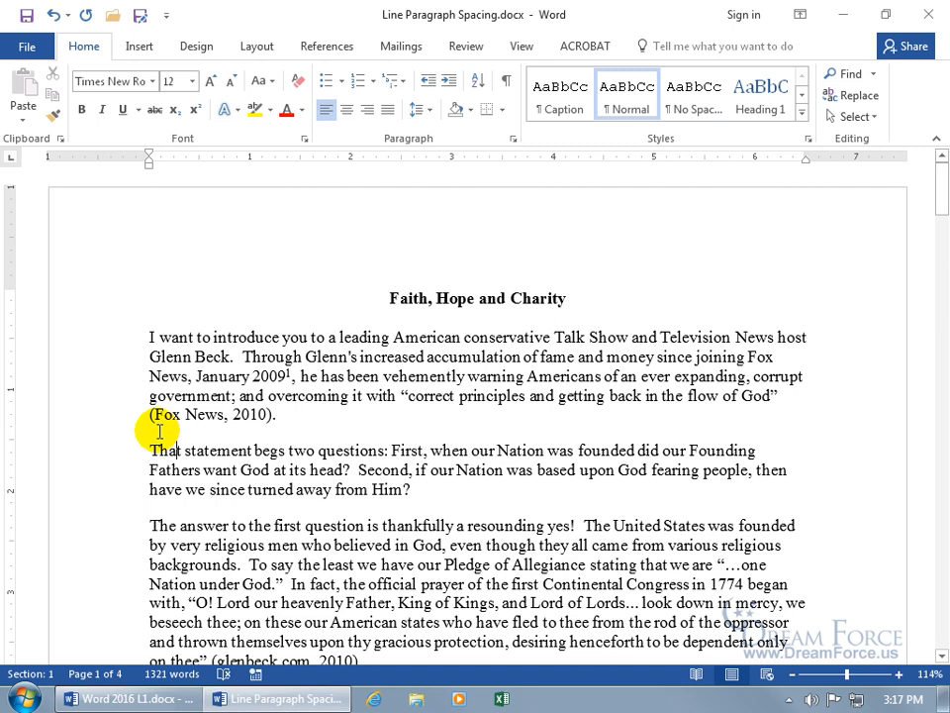
click(154, 431)
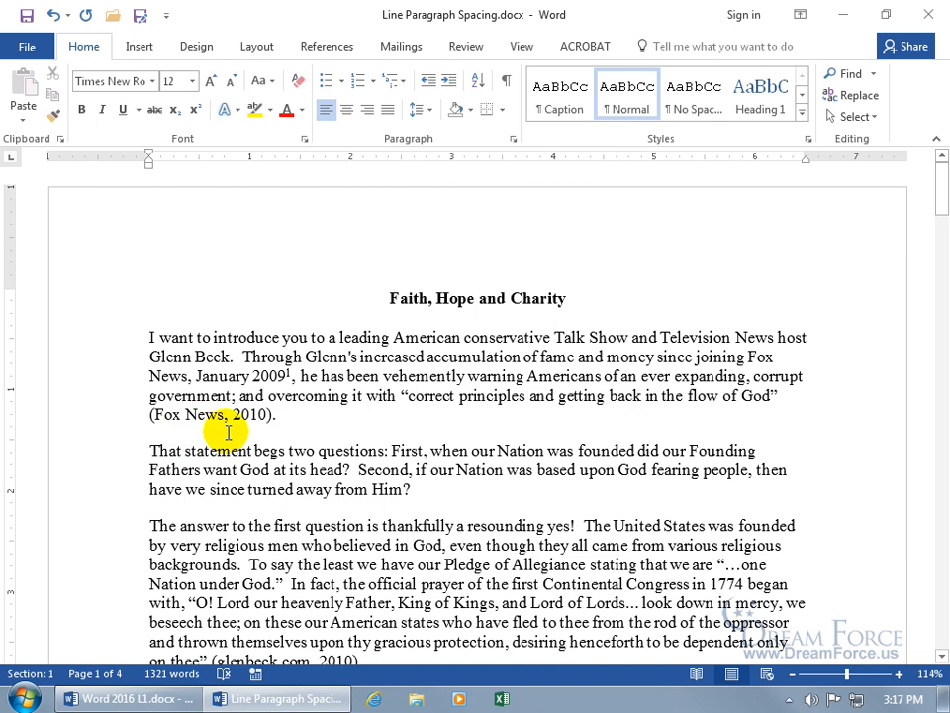
click(508, 83)
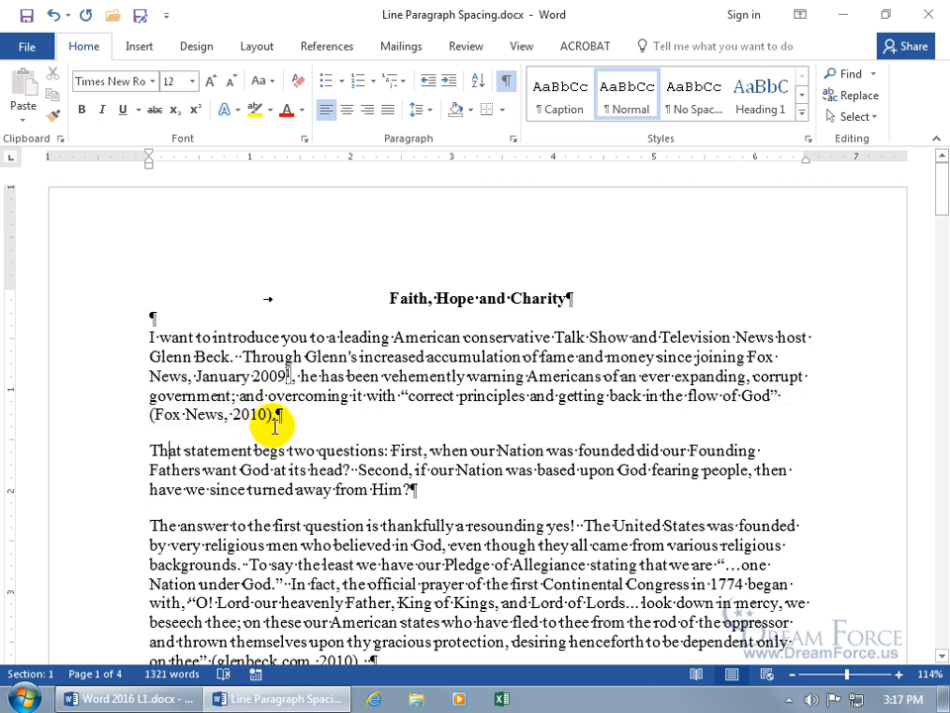
- Set the second body paragraph's spacing before and after to Auto
right_click(227, 458)
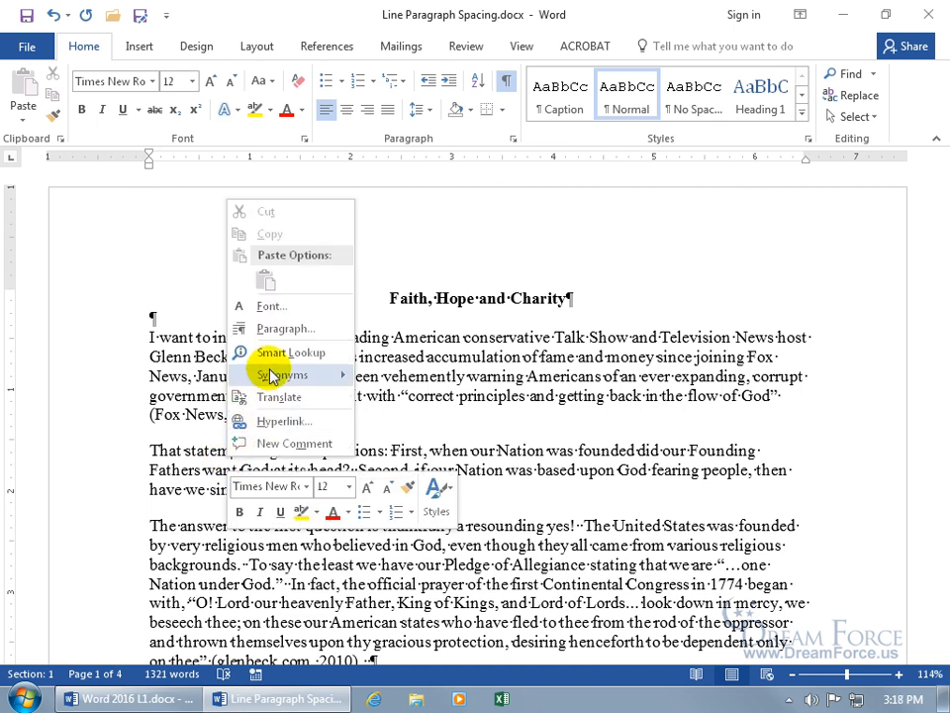
click(254, 328)
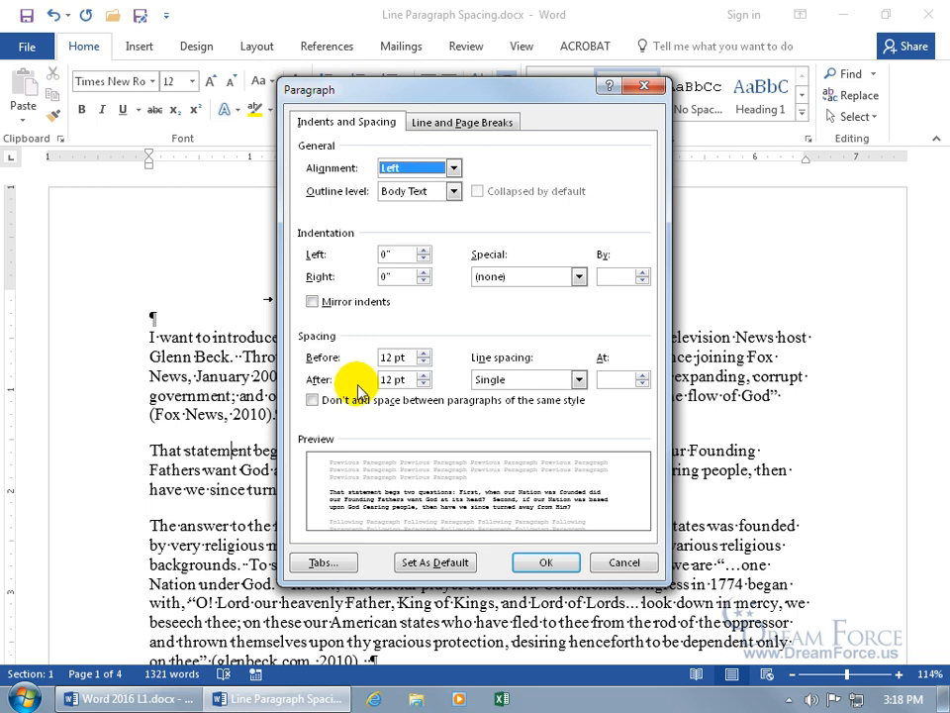
drag(372, 90, 555, 145)
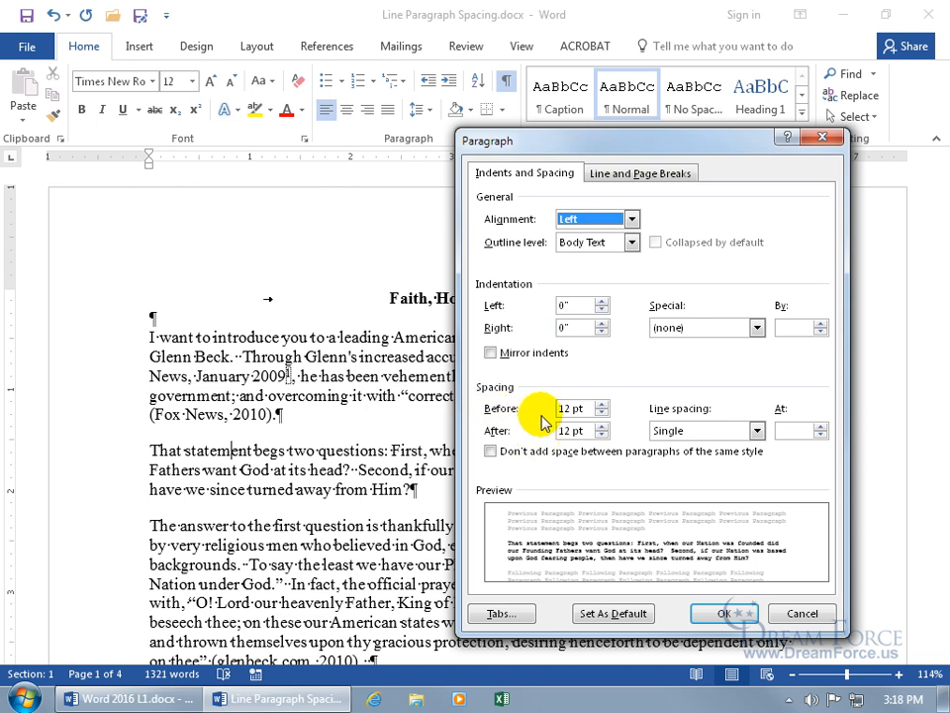
click(602, 435)
click(602, 436)
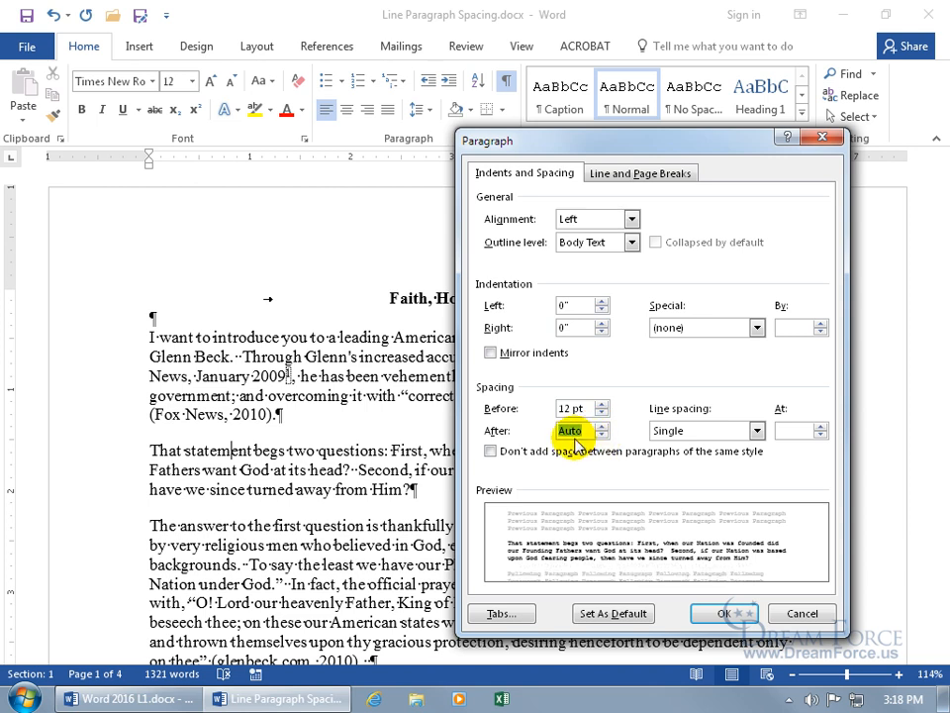
click(602, 414)
click(602, 413)
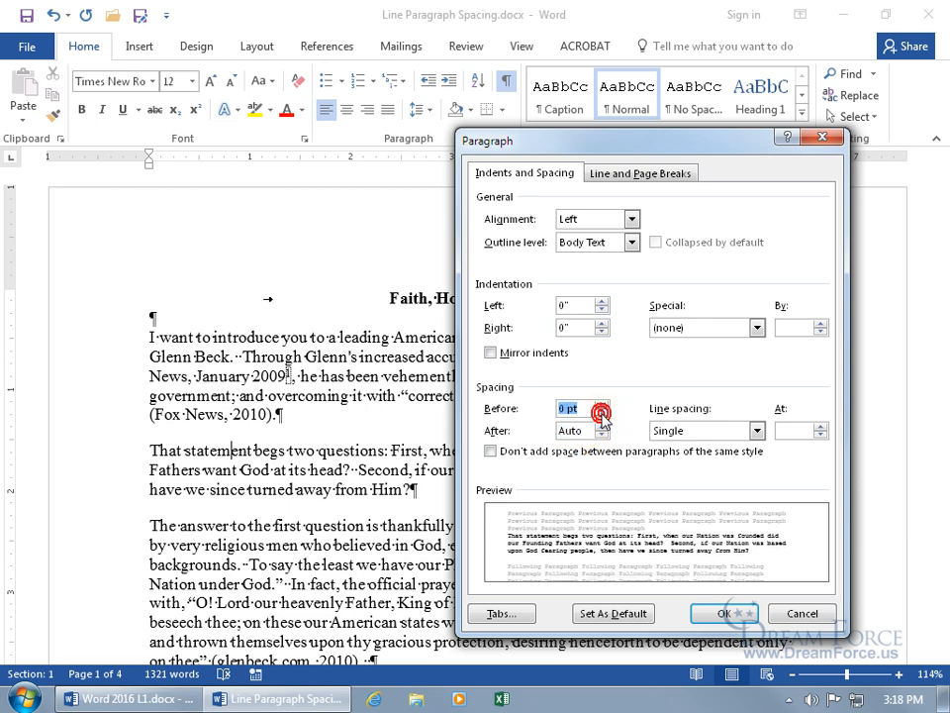
click(602, 414)
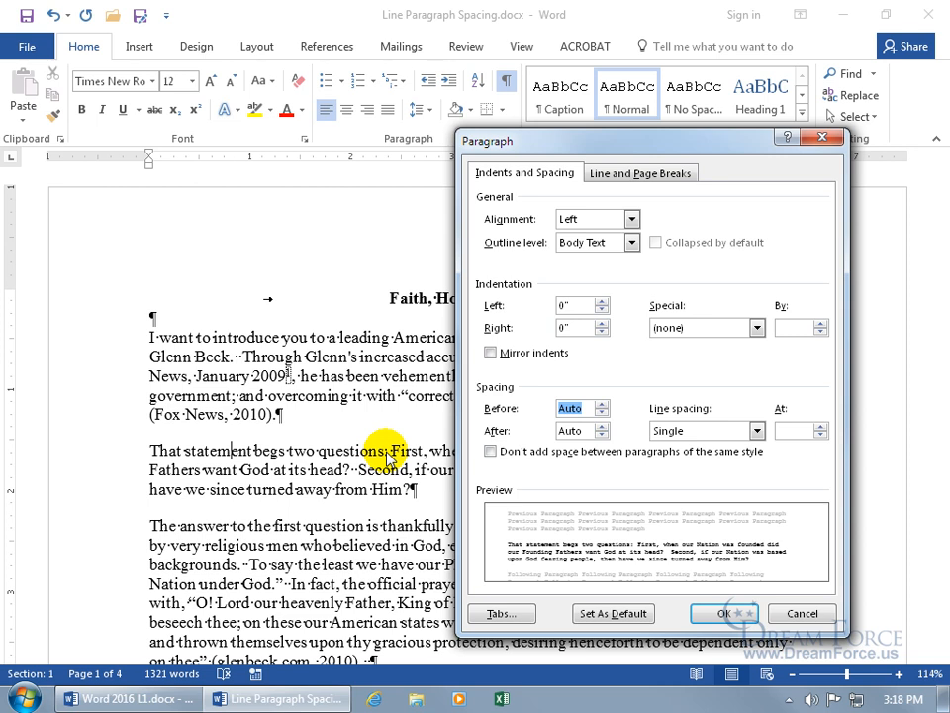
click(725, 614)
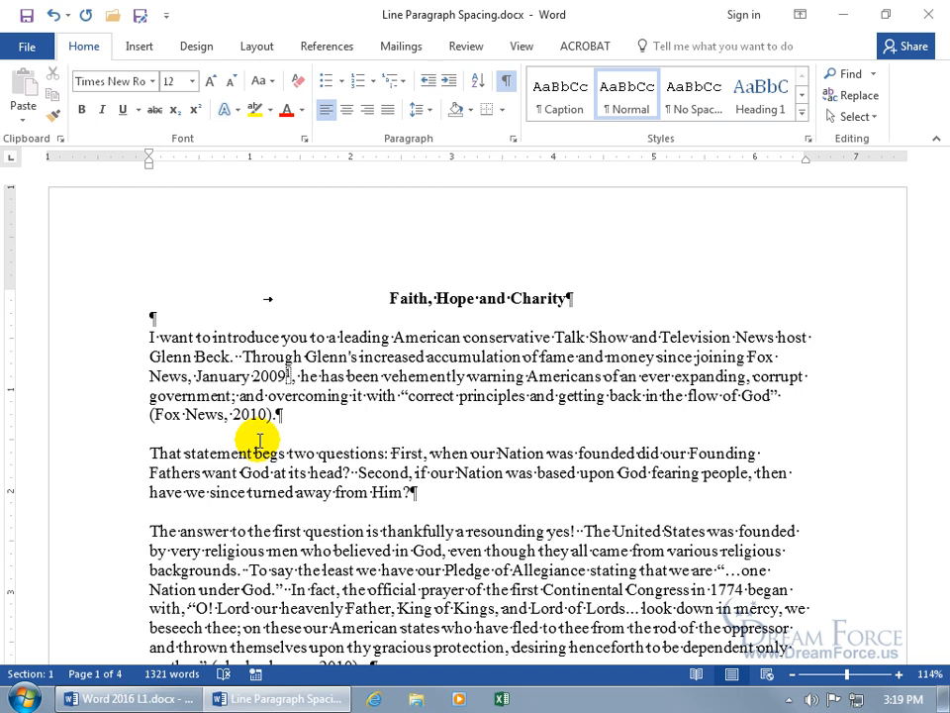
- Set the second body paragraph's spacing before and after to 0 pt and reinsert the empty paragraphs above and below it
right_click(259, 440)
click(338, 326)
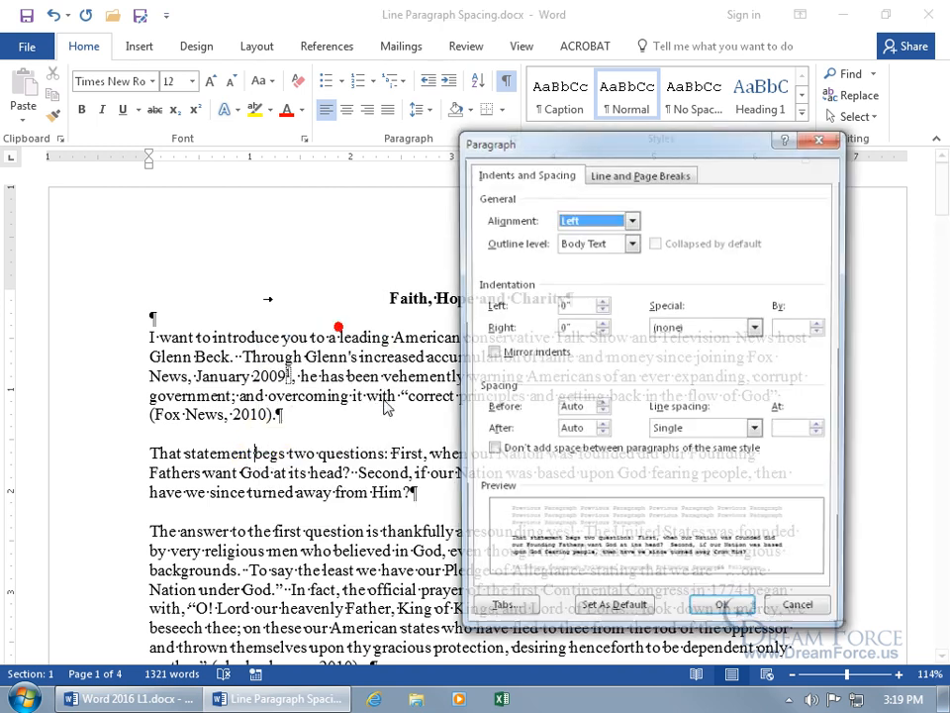
click(602, 434)
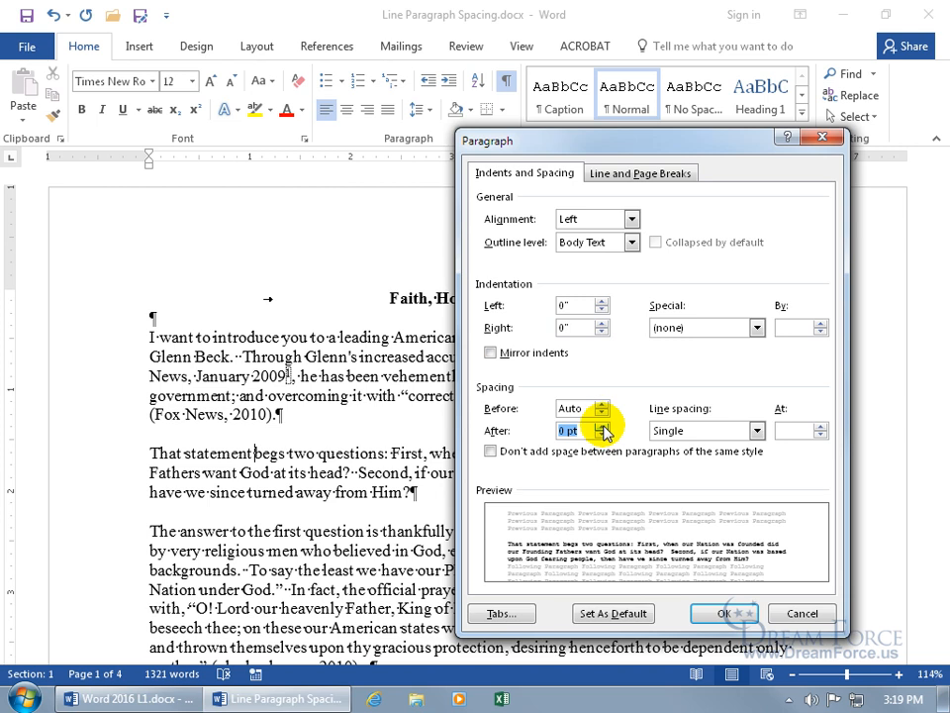
click(603, 408)
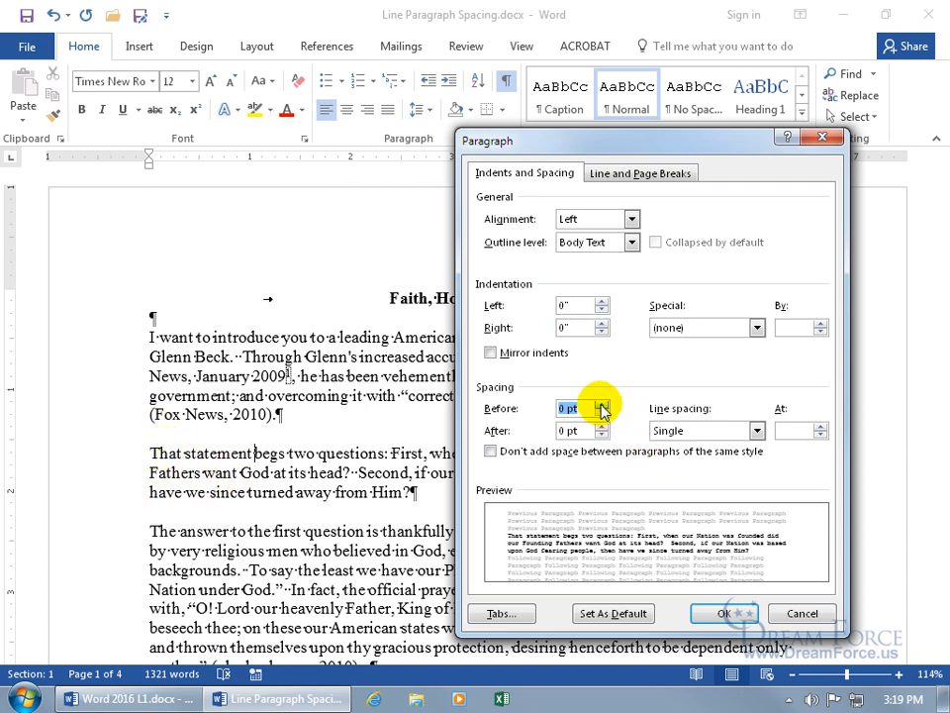
click(724, 611)
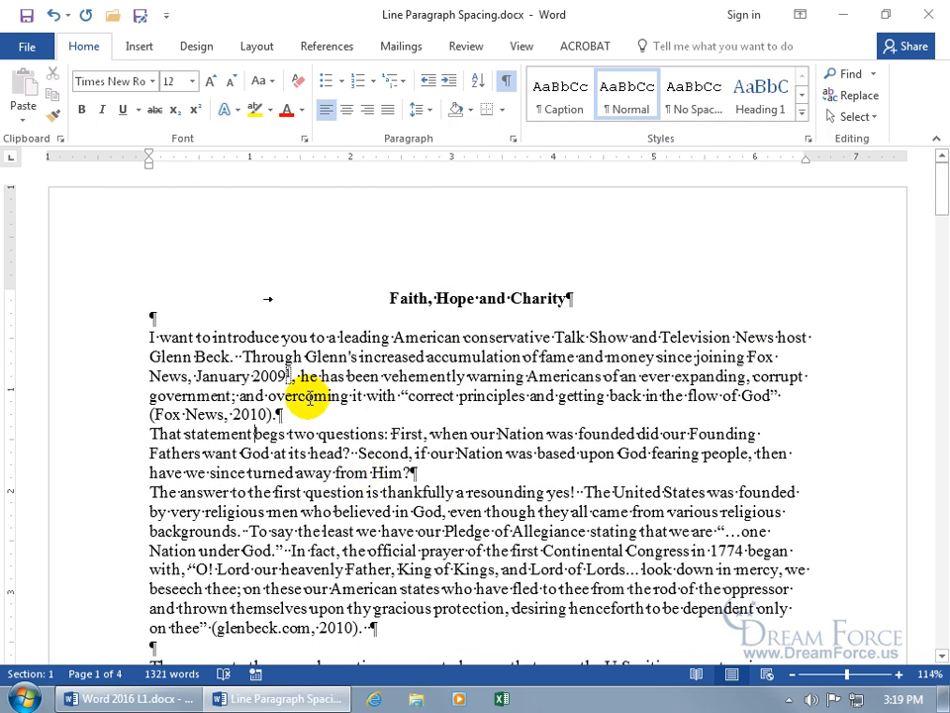
click(278, 414)
key(Return)
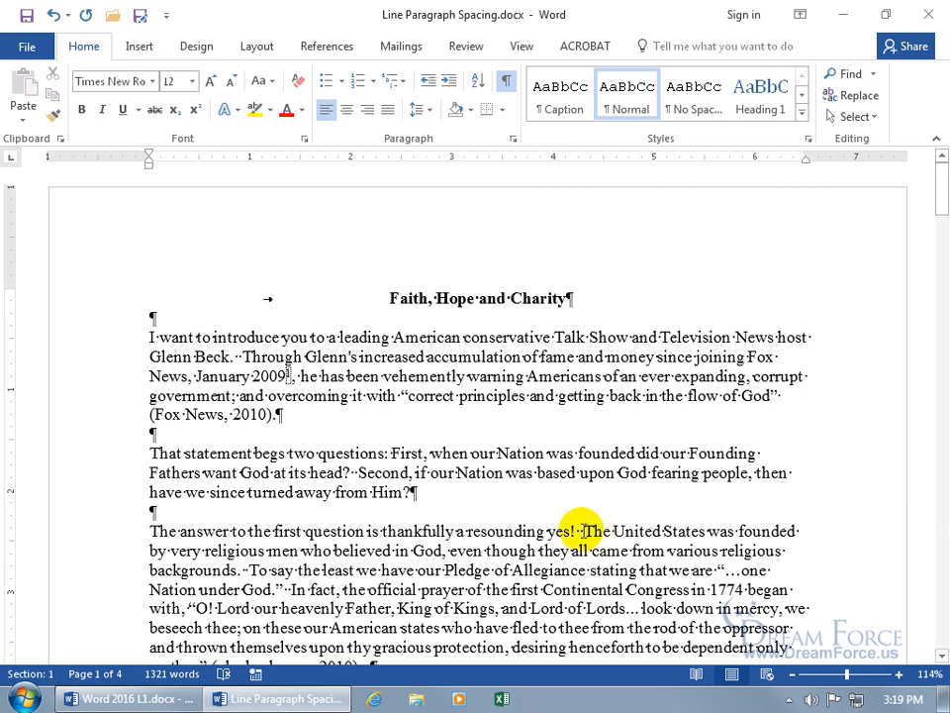
- Remove the empty paragraph above the third body paragraph, add spacing before that body paragraph, and open its paragraph settings
key(Delete)
click(365, 531)
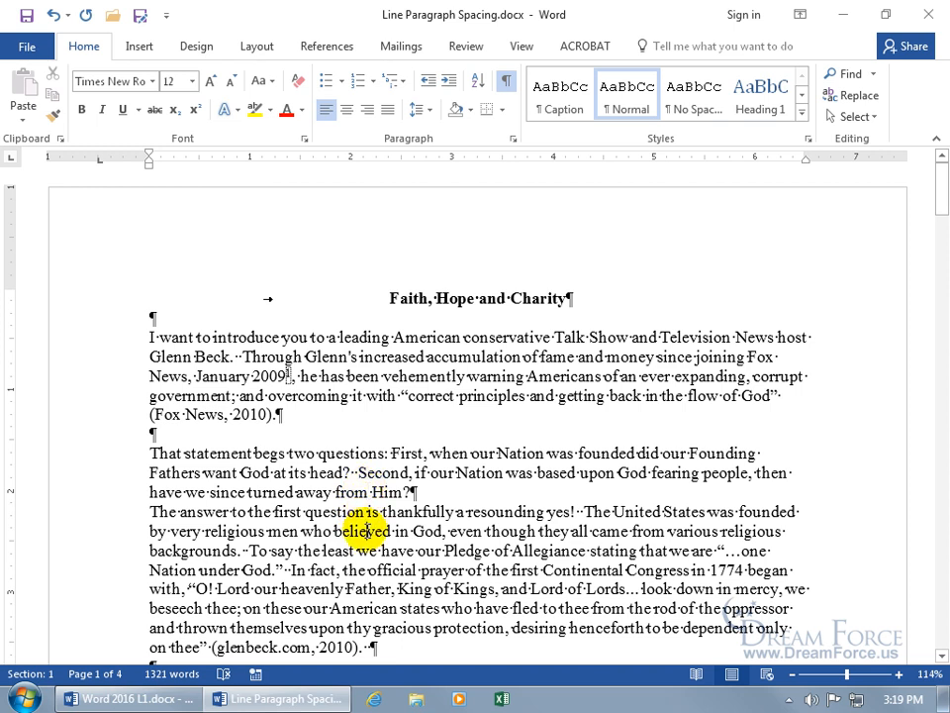
key(ctrl+0)
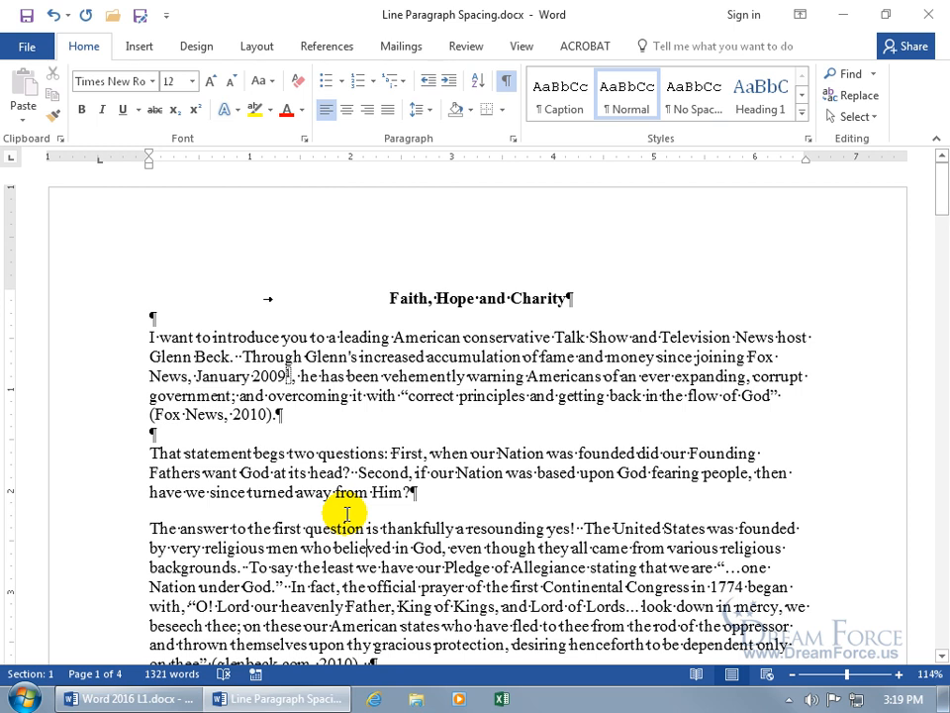
right_click(371, 552)
click(414, 423)
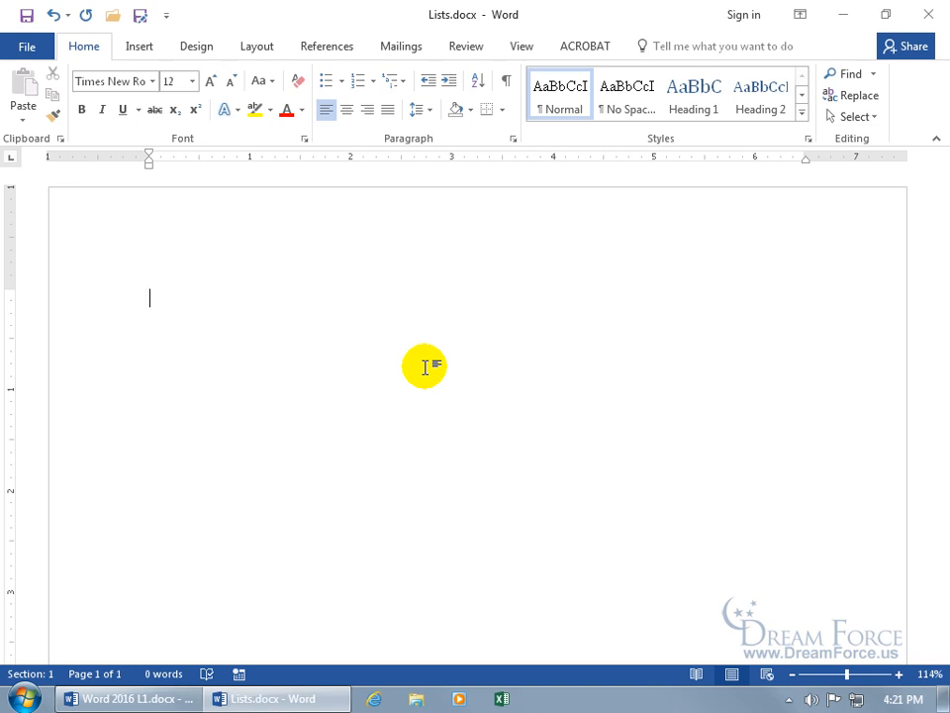
- Enter the heading Camping List and a numbered list below it with Toilet Paper, Tent, Sleeping Bag and an empty fourth item
text(Camping List)
key(Return)
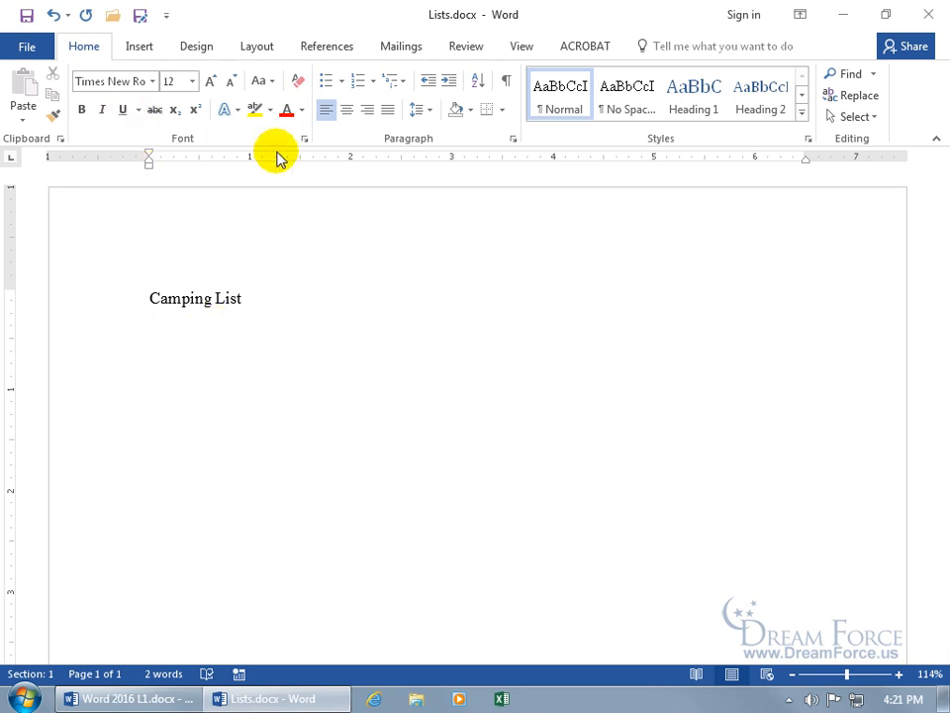
click(359, 83)
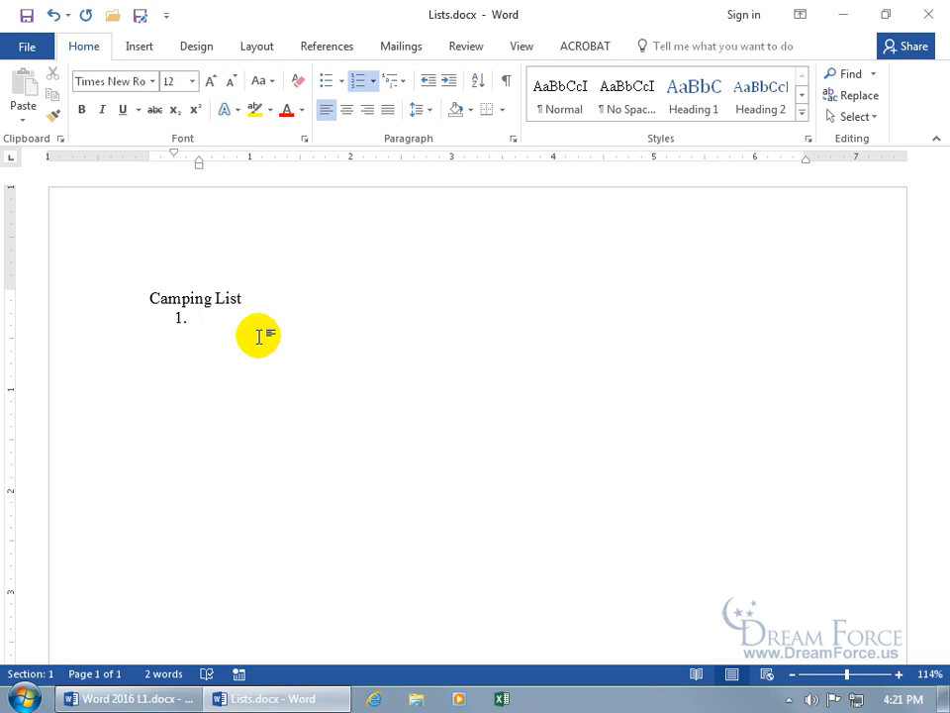
text(Toilet Paper)
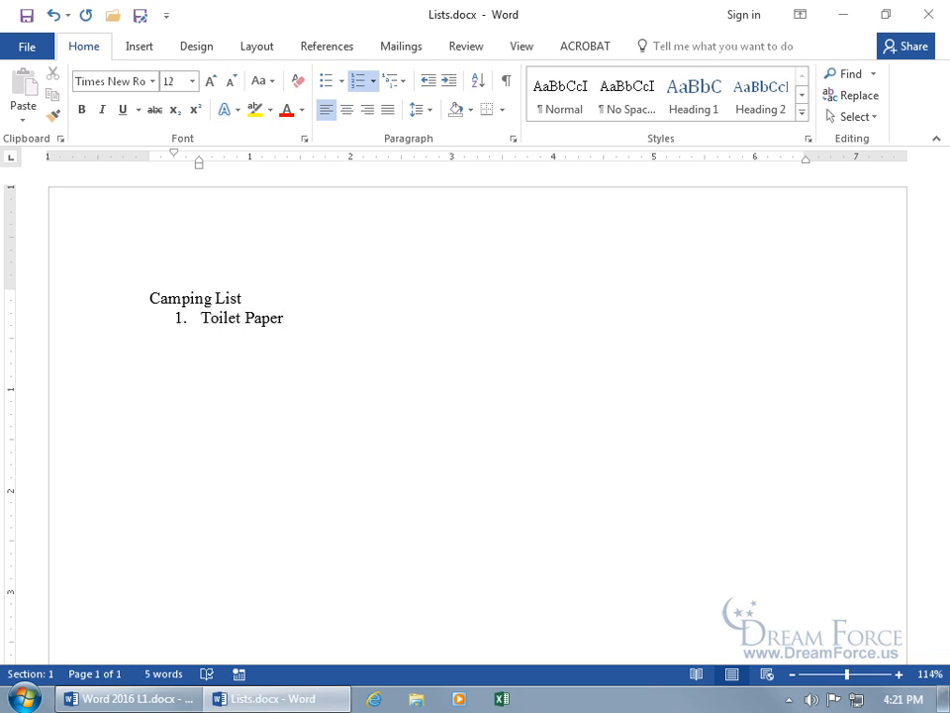
key(Return)
text(Tent)
key(Return)
text(Sleeping Bag)
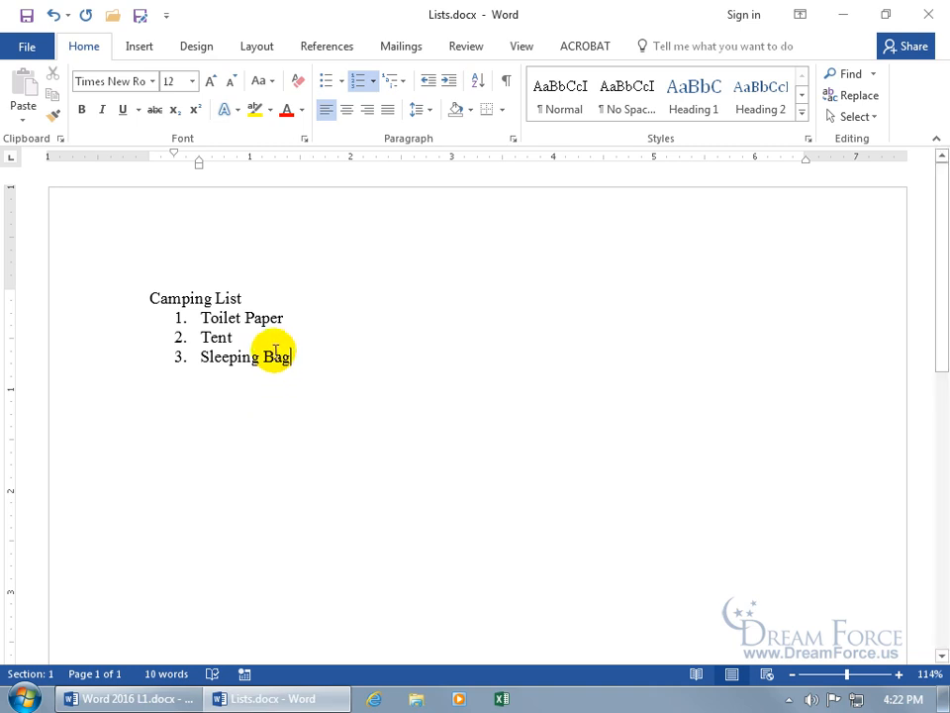
key(Return)
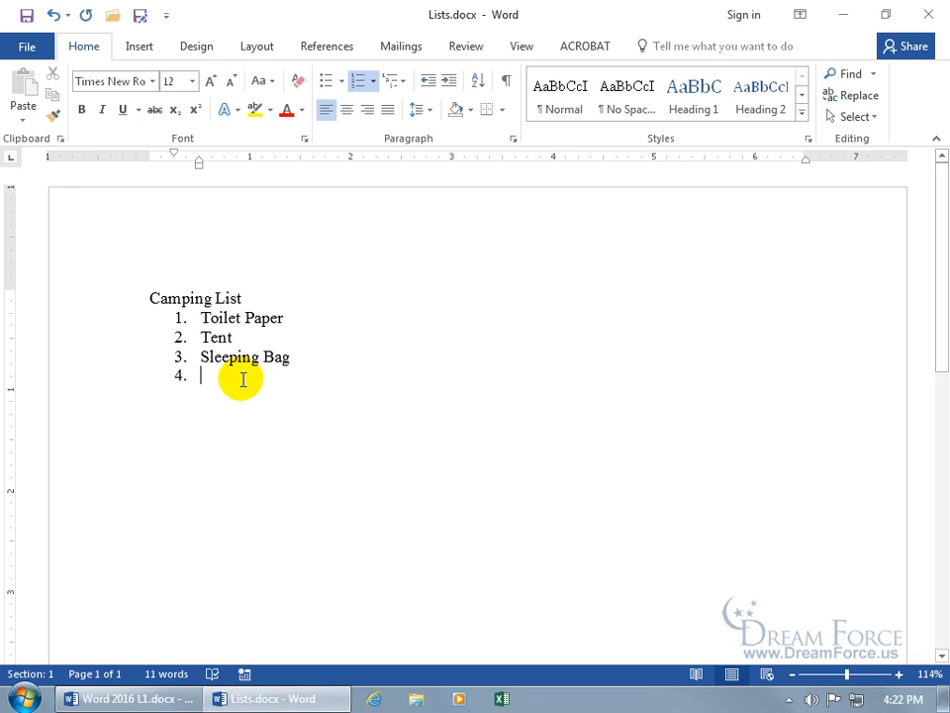
- Remove the number and both indents from the empty fourth item so the line returns to the left margin
key(BackSpace)
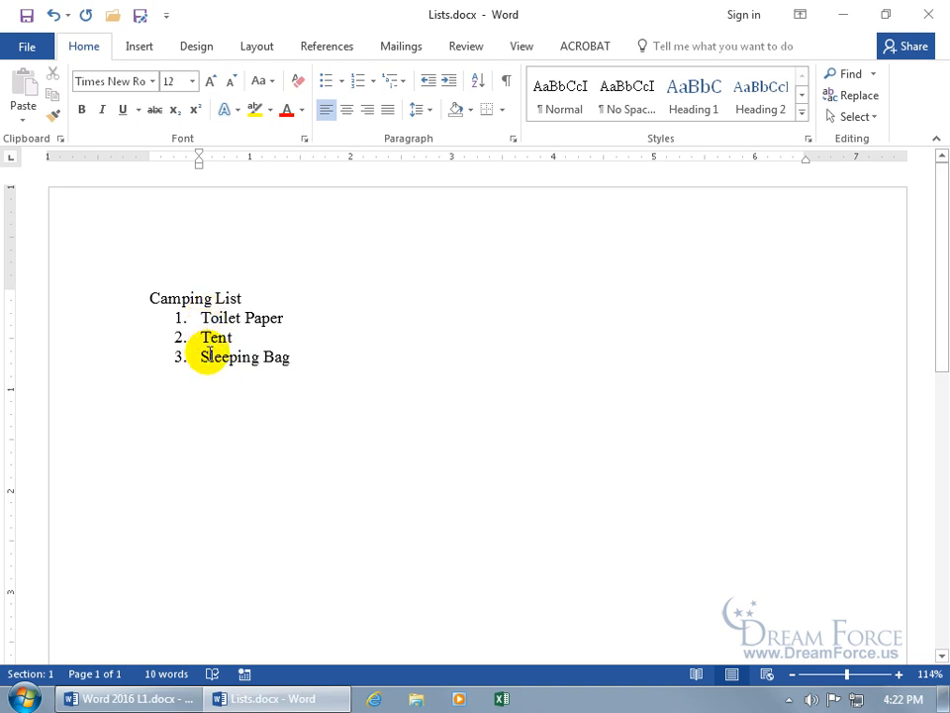
key(BackSpace)
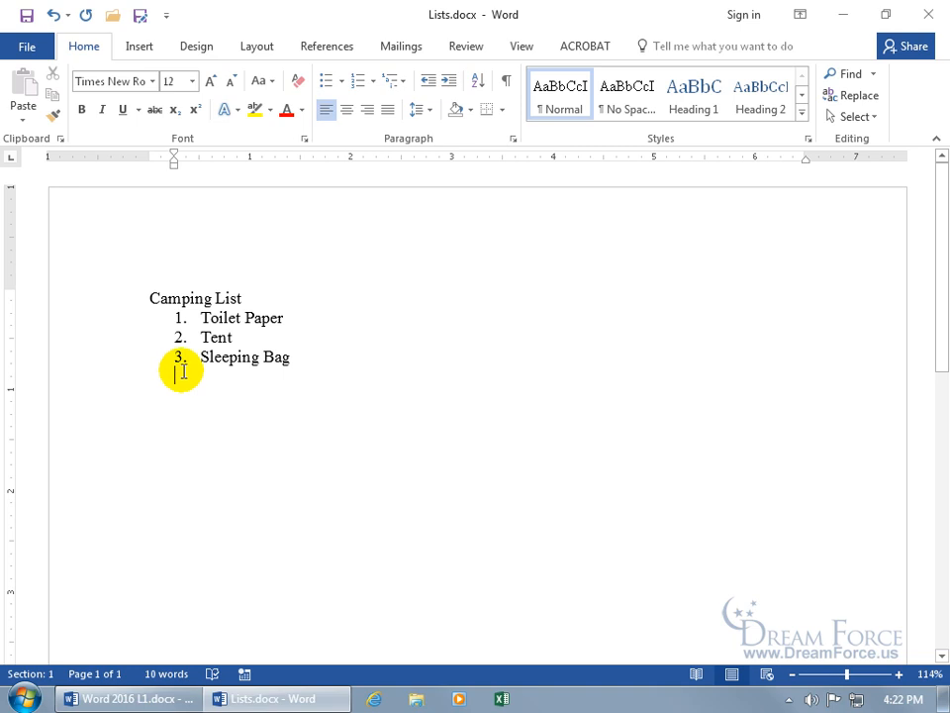
key(BackSpace)
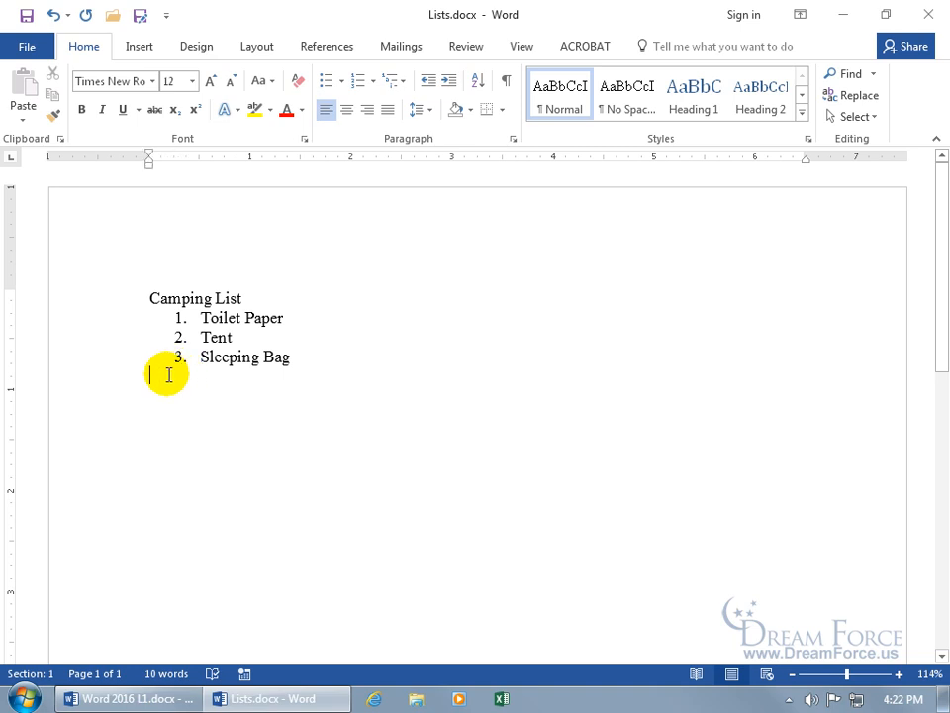
- Undo the number and indent removal on the empty fourth item, redo it, and undo it once more
click(53, 15)
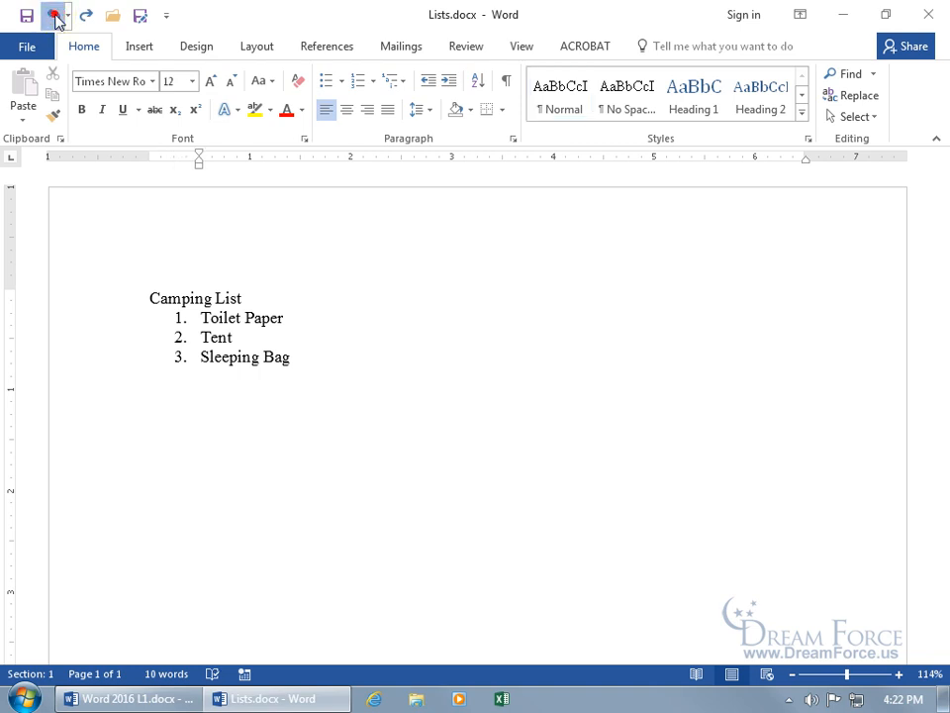
click(54, 14)
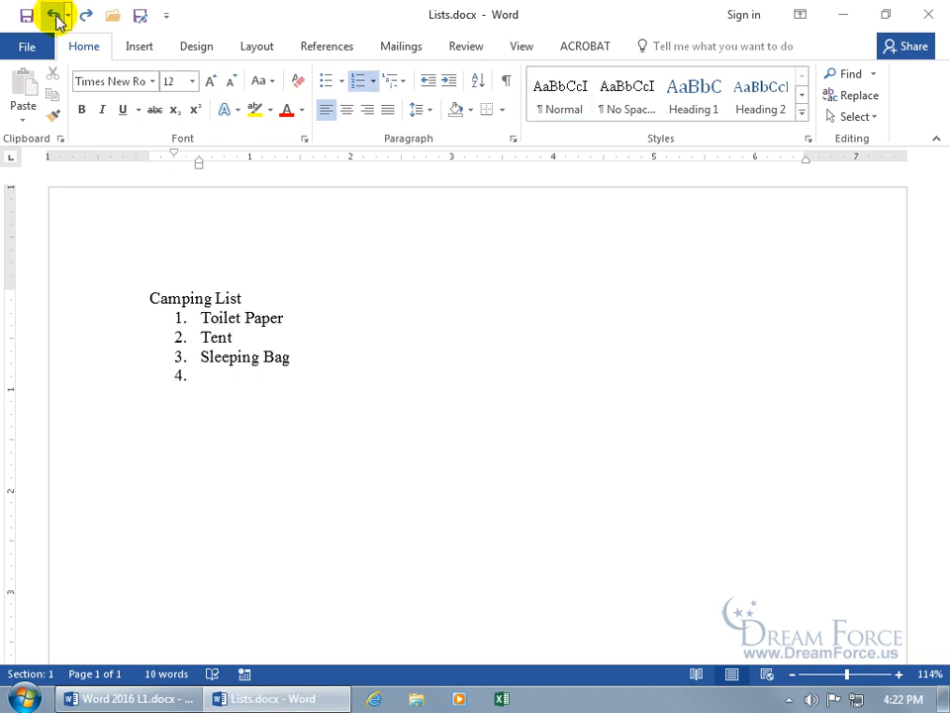
key(ctrl+y)
key(ctrl+y)
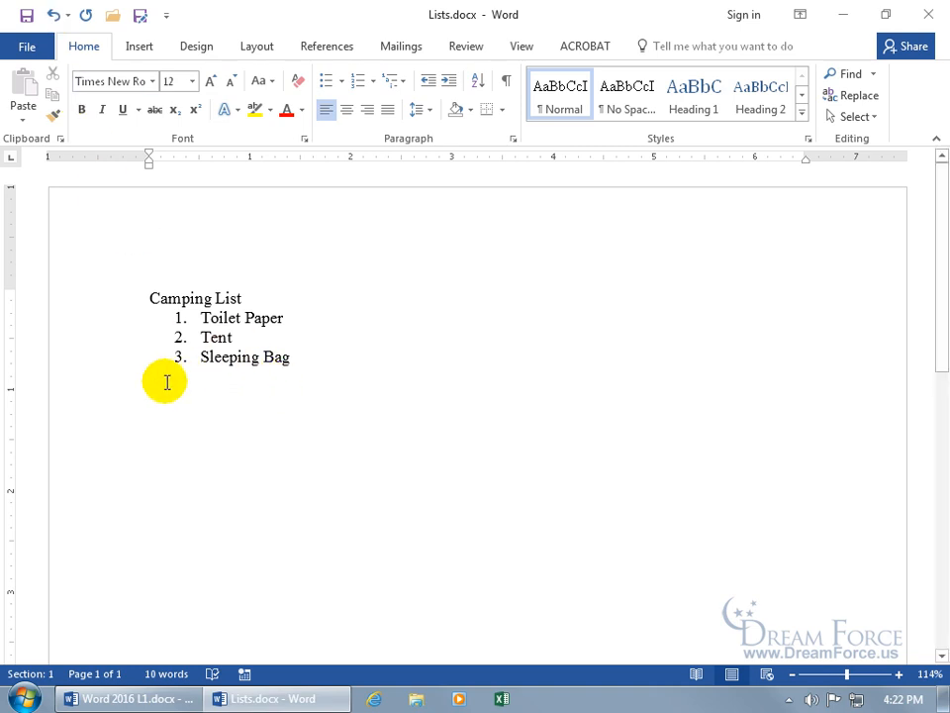
click(53, 15)
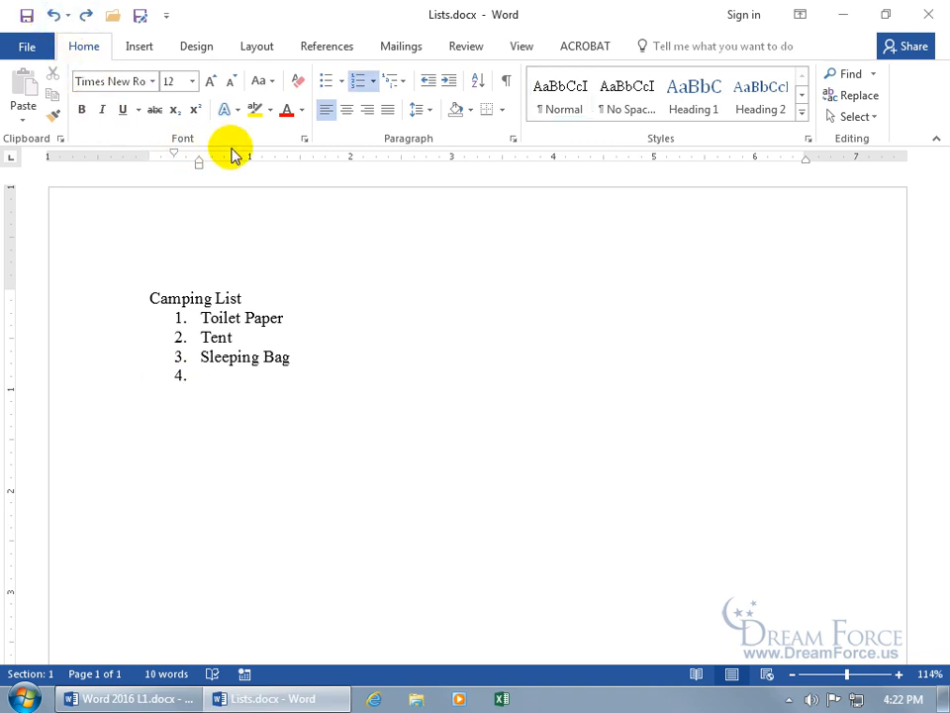
- Turn off numbering on the empty fourth line and enter the heading Additional List after a blank line
click(359, 83)
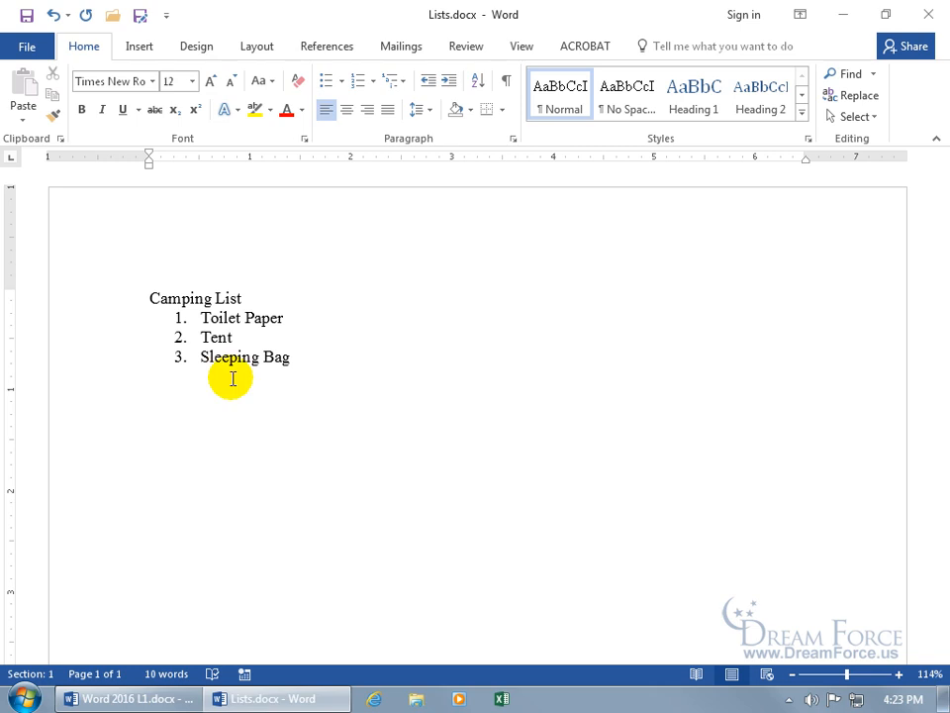
text(Additional List)
key(Return)
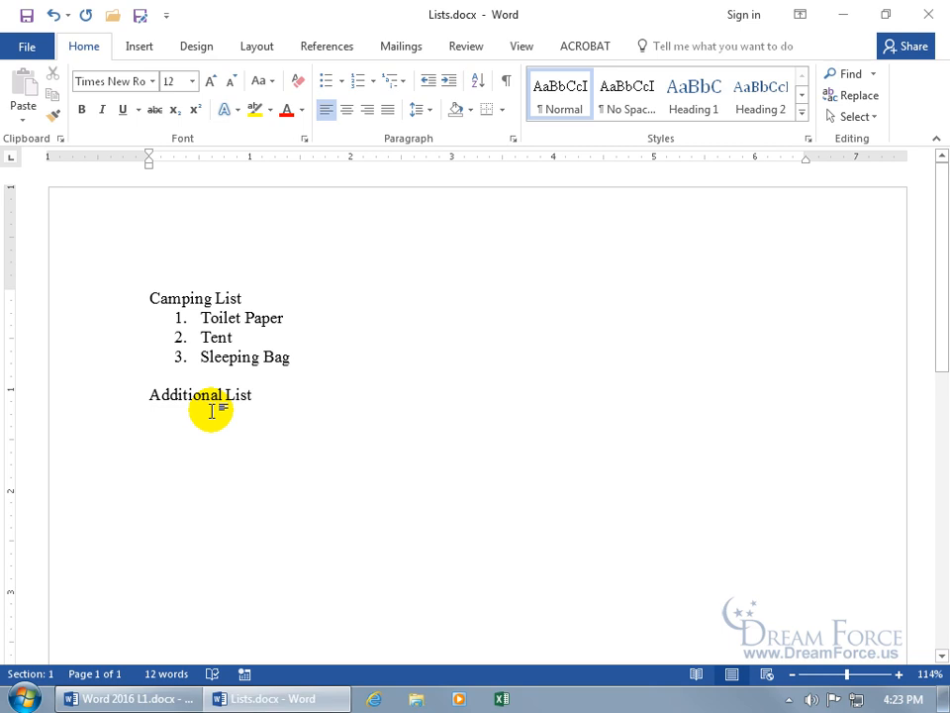
- Enter Pillow, Matches and Comic Books on separate plain lines below the Additional List heading
text(Pillow)
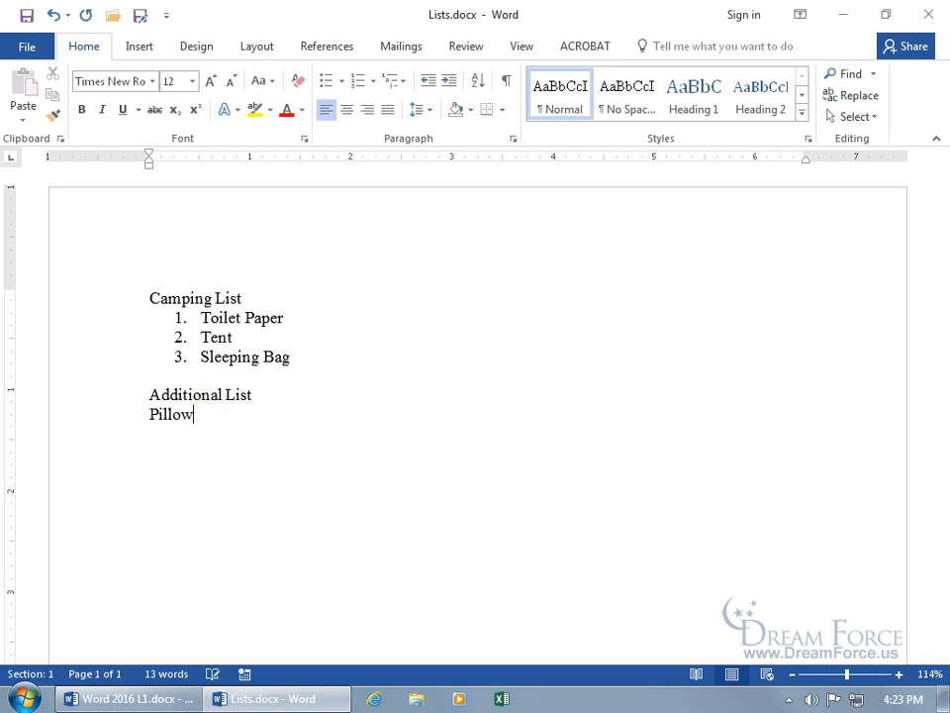
key(Return)
text(Matches)
key(Return)
text(Comic Books)
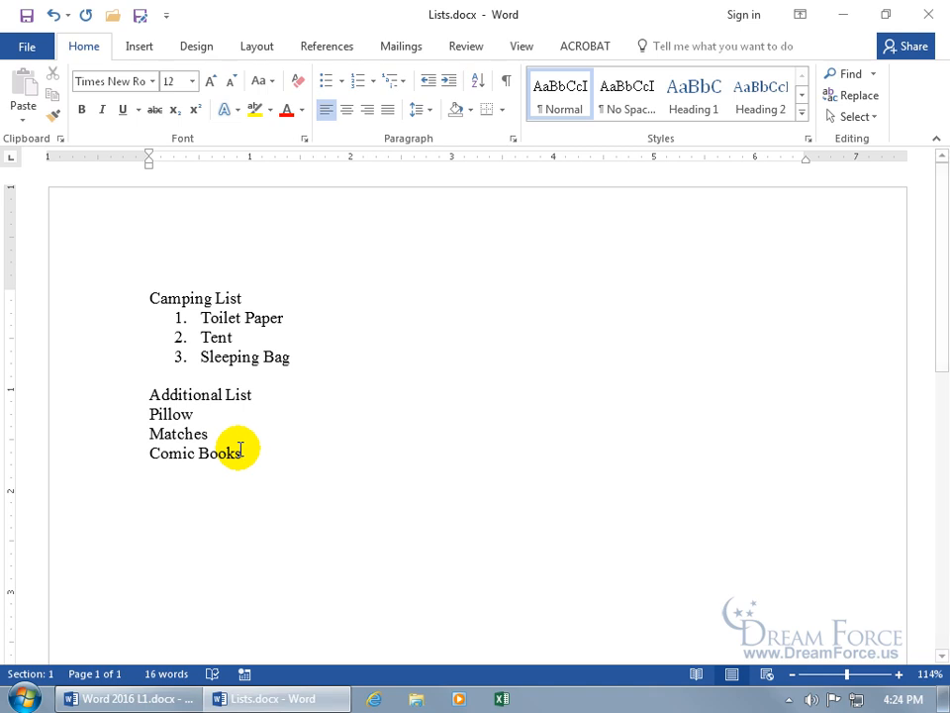
- Apply numbering to the Pillow, Matches and Comic Books lines and place the cursor after Pillow
drag(241, 450, 153, 418)
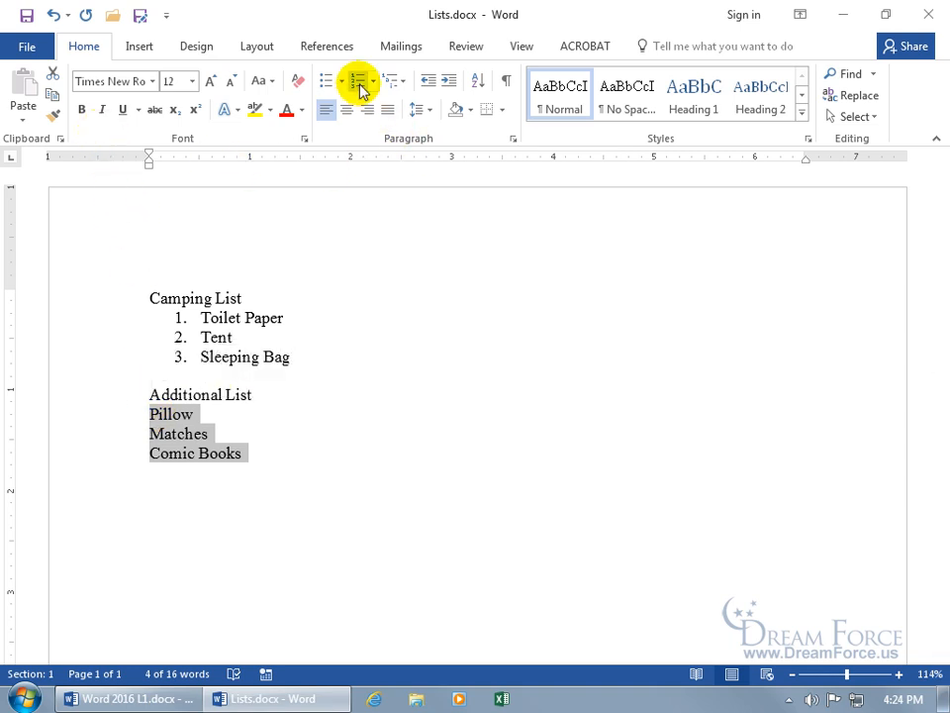
click(188, 436)
drag(242, 452, 131, 416)
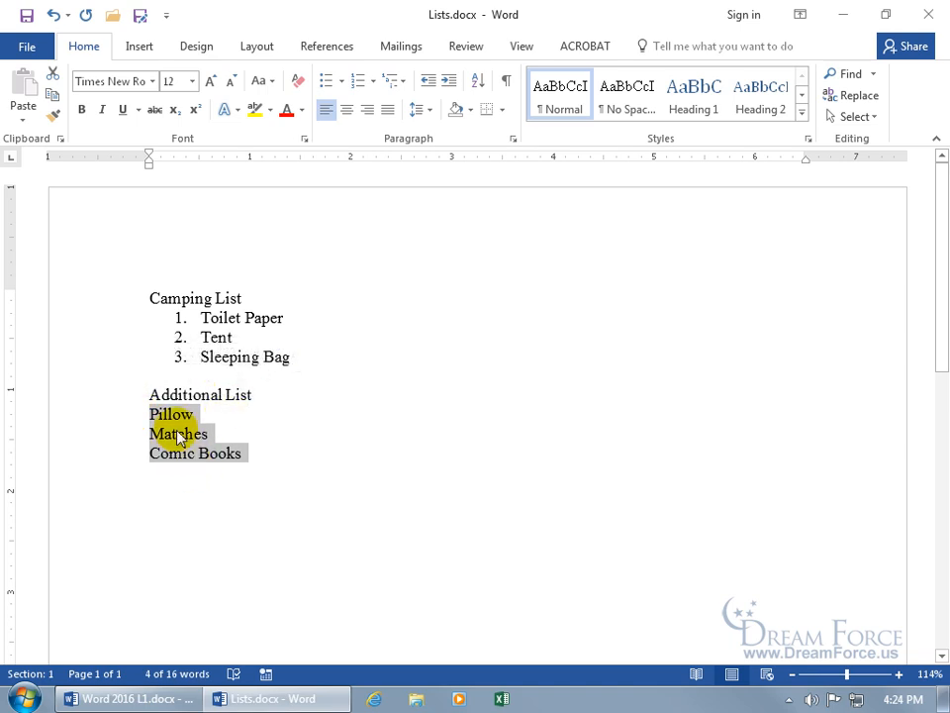
right_click(179, 439)
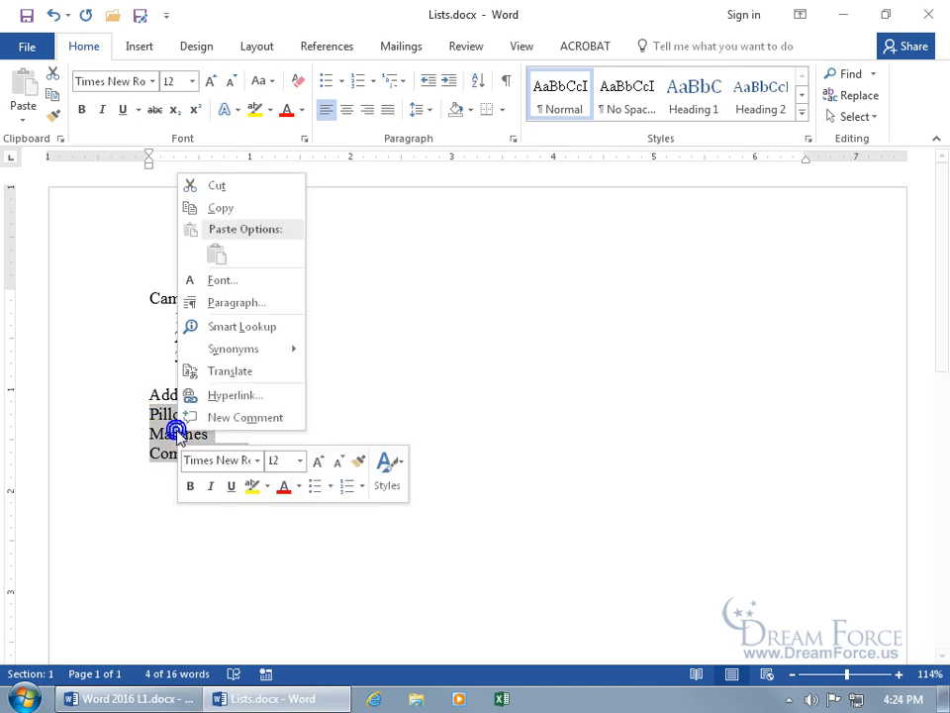
click(346, 487)
click(297, 420)
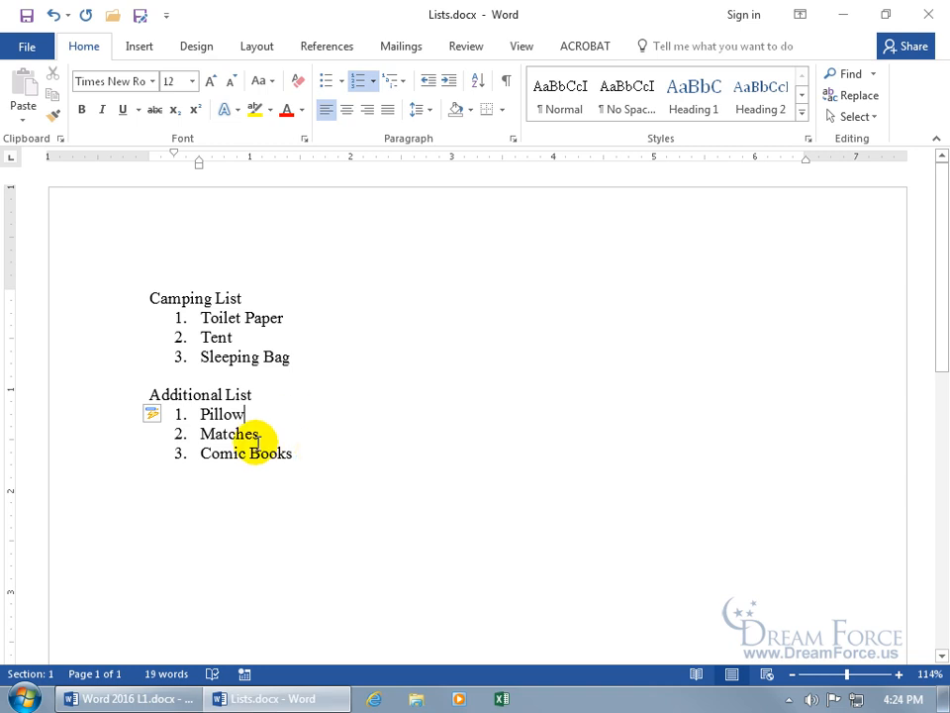
- Continue the second list's numbering from the Camping List, restart it at 1, and remove the trailing space after Pillow
click(164, 419)
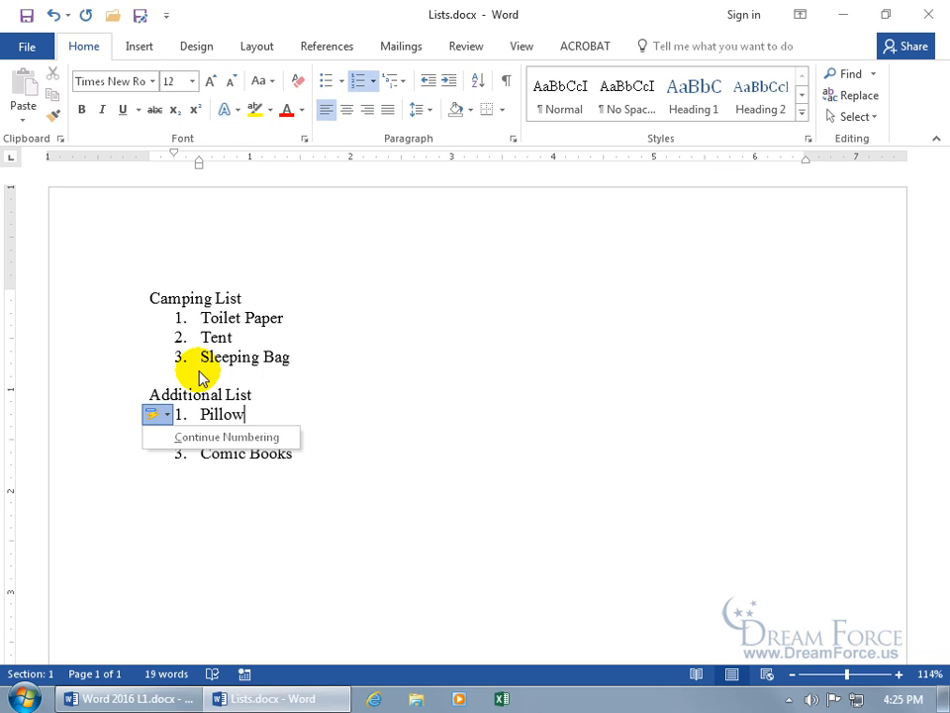
click(200, 437)
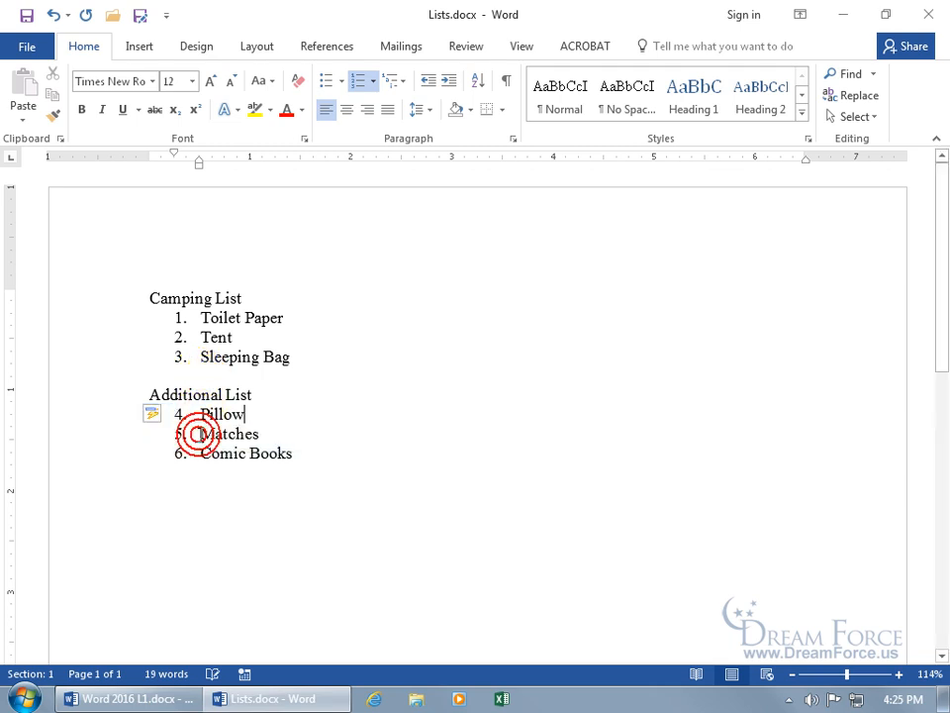
click(159, 420)
click(206, 438)
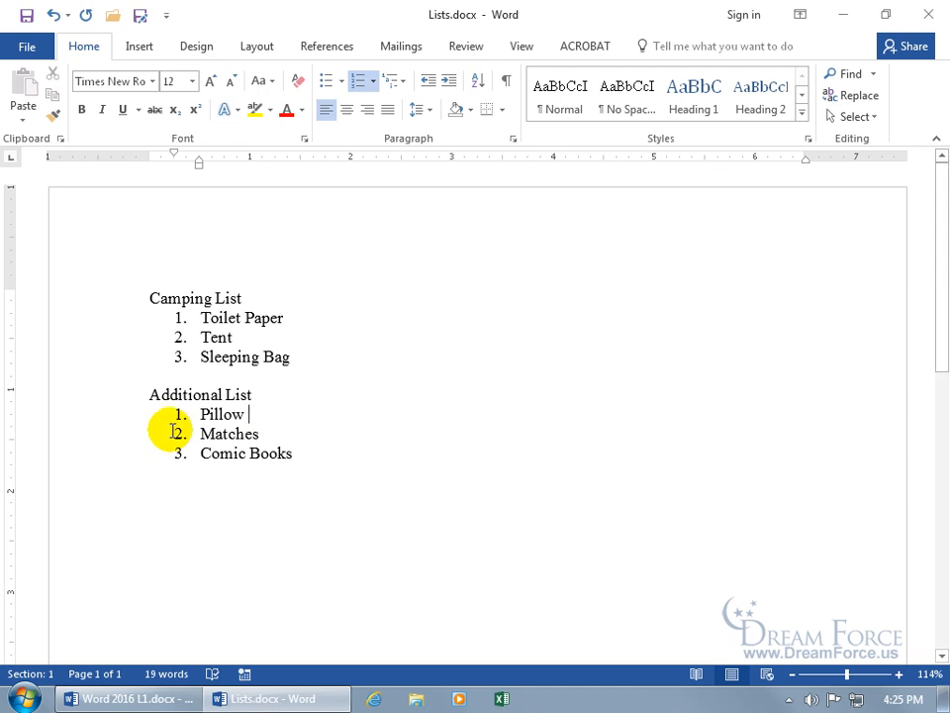
key(BackSpace)
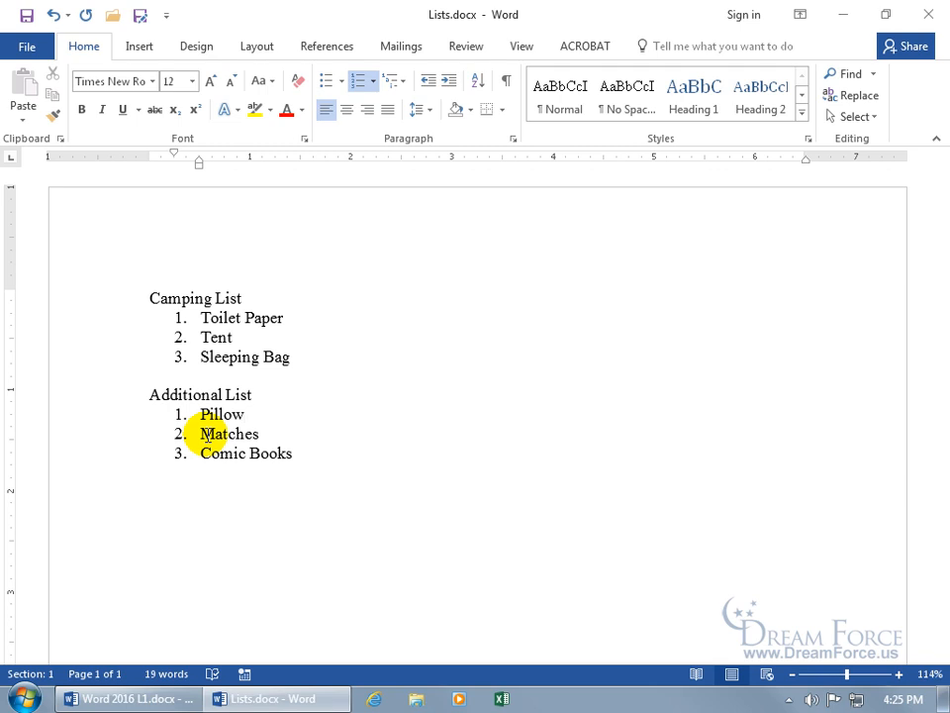
- From the Pillow item, apply Continue Numbering to the Additional List once more and apply Restart at 1
right_click(203, 415)
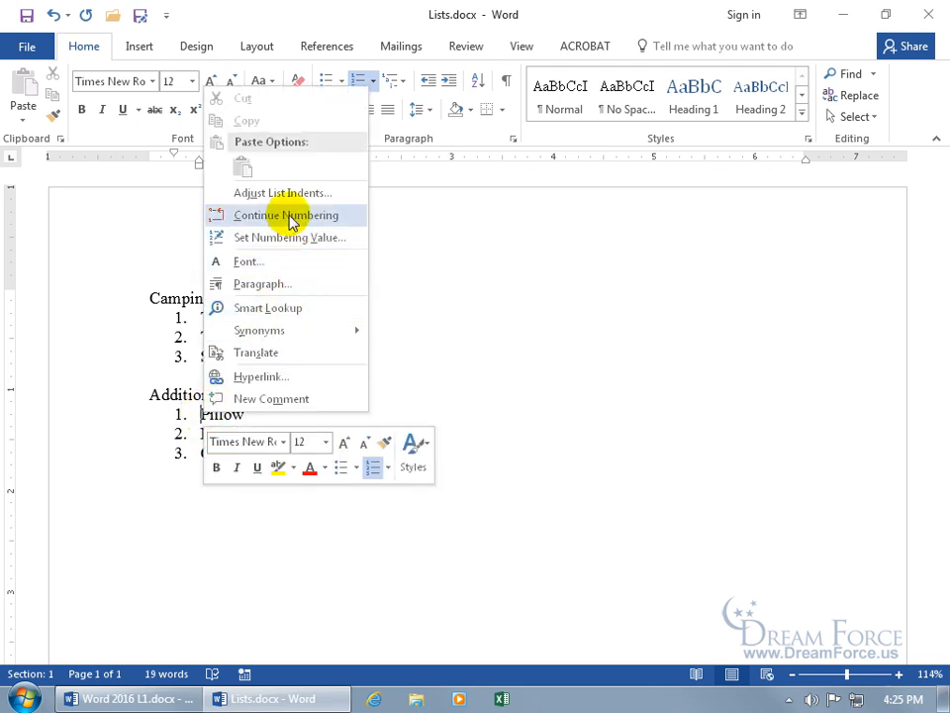
click(292, 220)
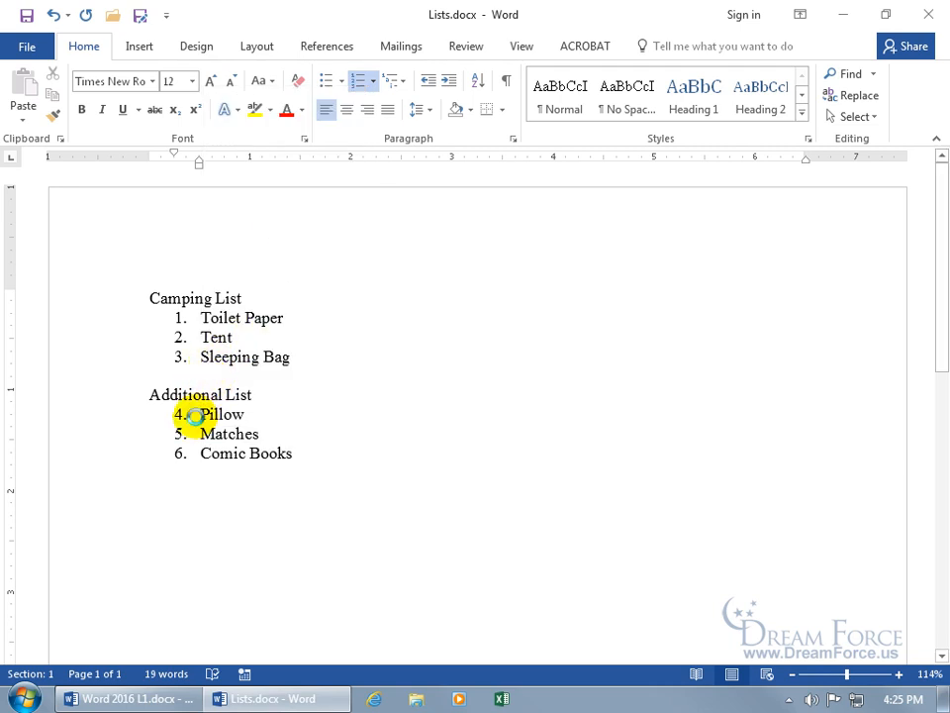
right_click(198, 416)
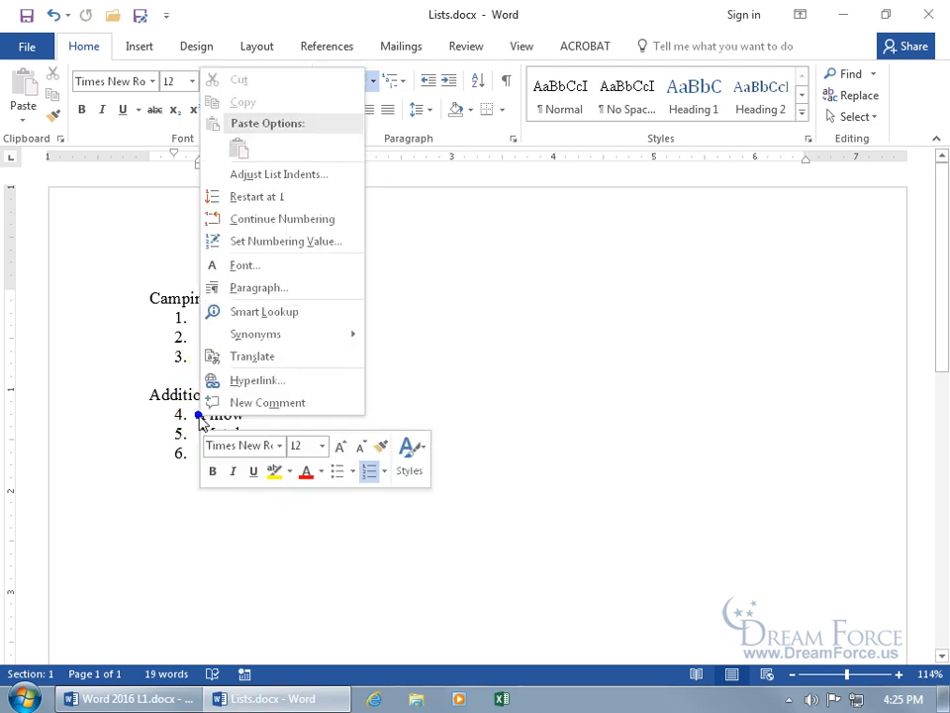
click(254, 199)
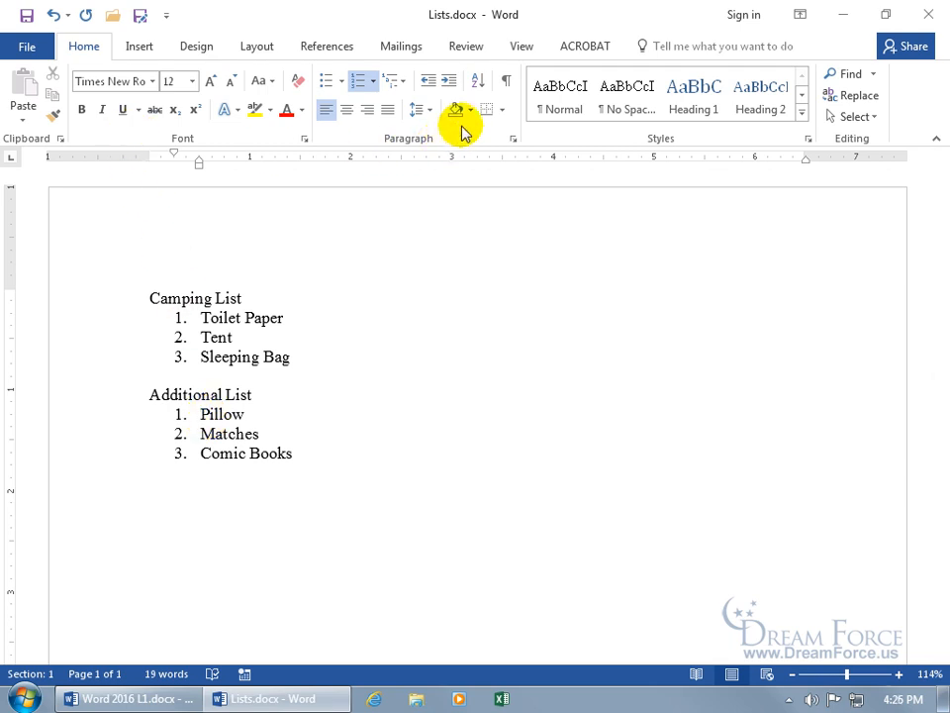
- Show the formatting marks, merge Tent into the Toilet Paper item by deleting the paragraph mark, and split them into separate items again
click(508, 86)
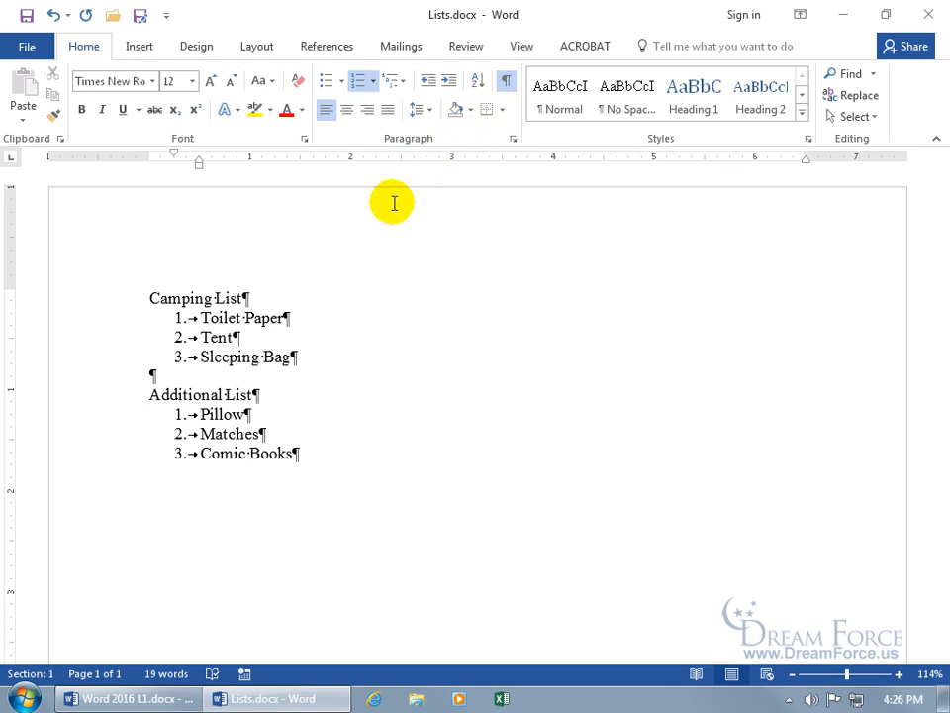
click(285, 317)
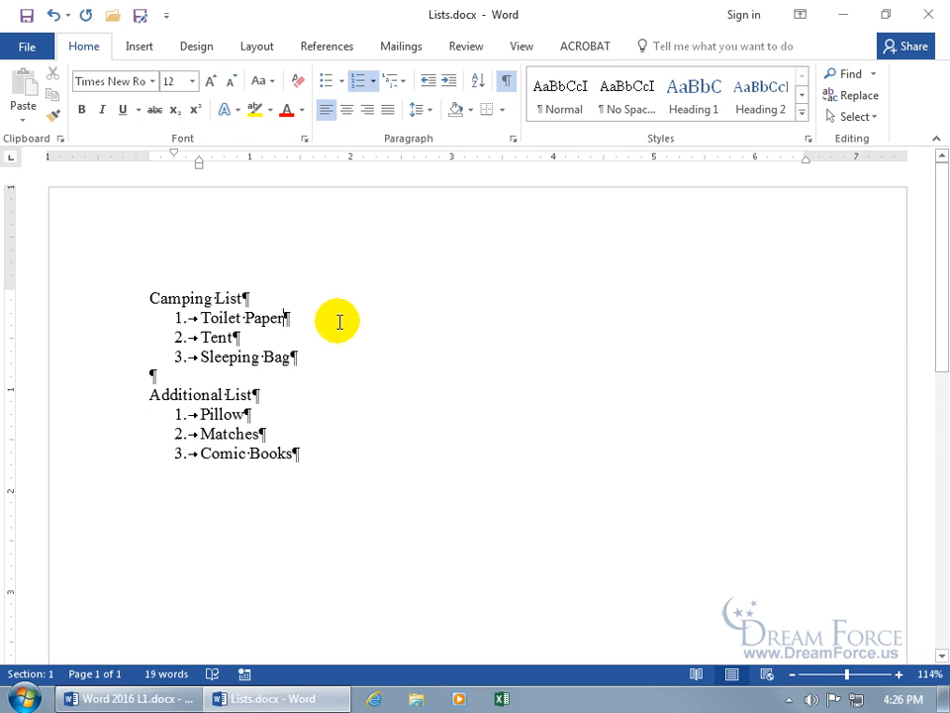
key(Delete)
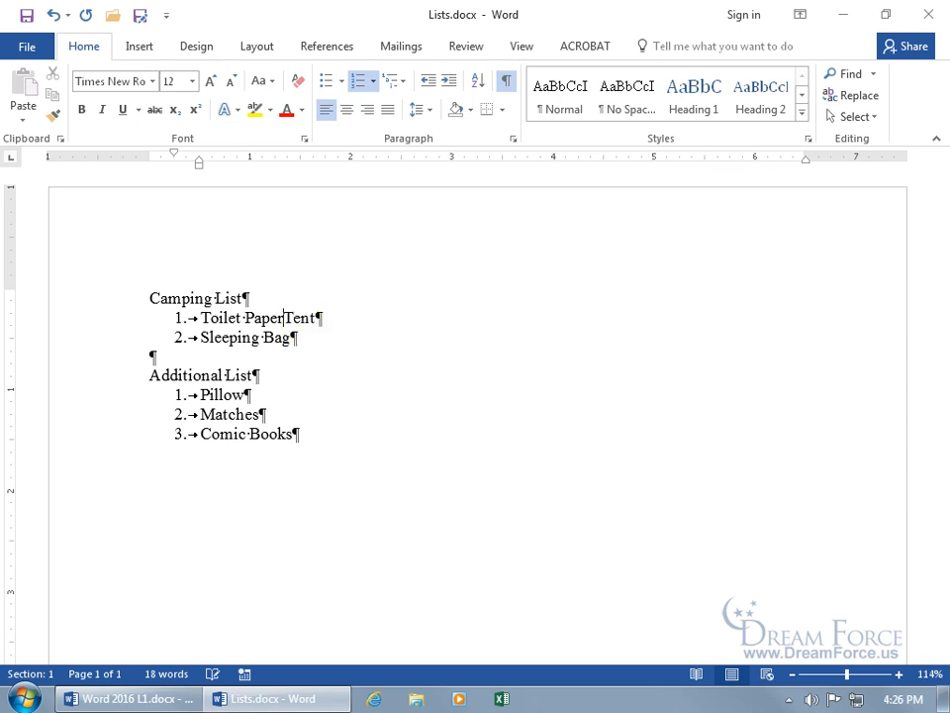
key(Return)
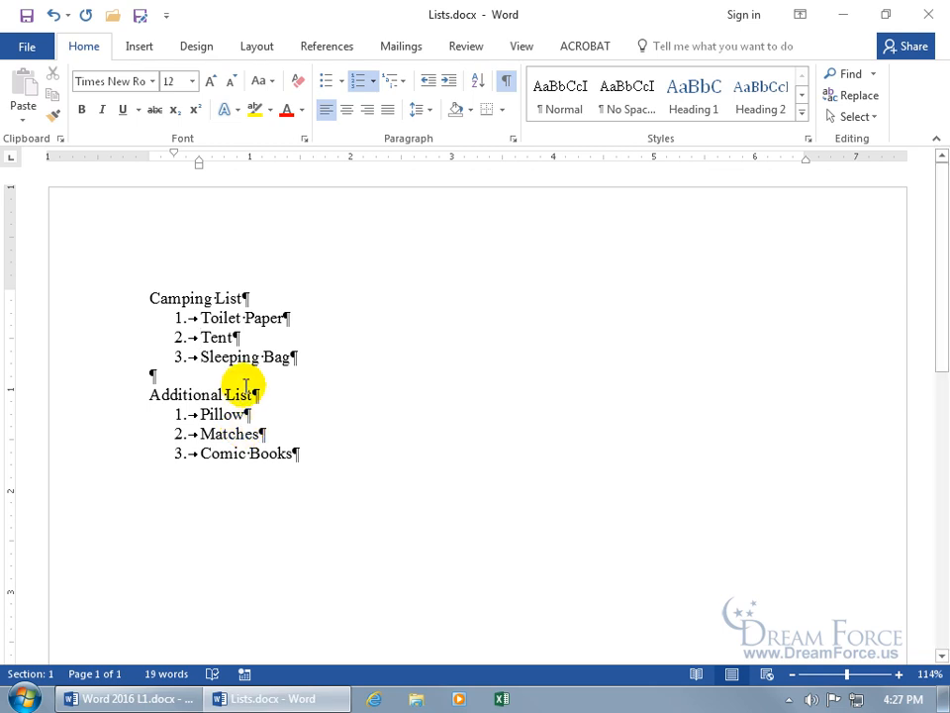
- Hide the formatting marks and place the cursor in the Pillow item of the Additional List
click(505, 80)
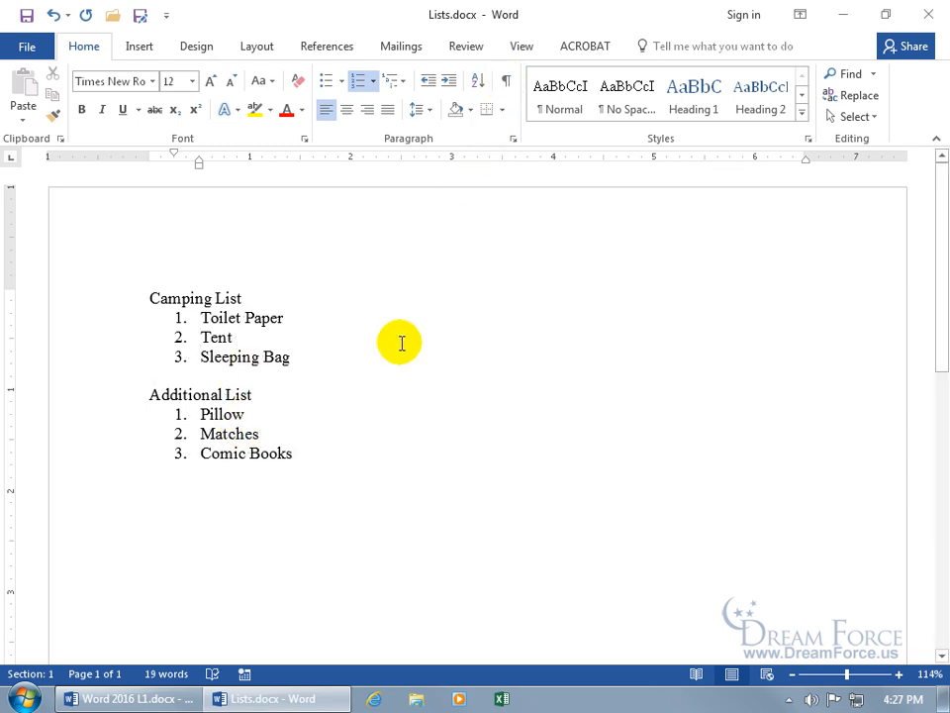
drag(200, 414, 270, 455)
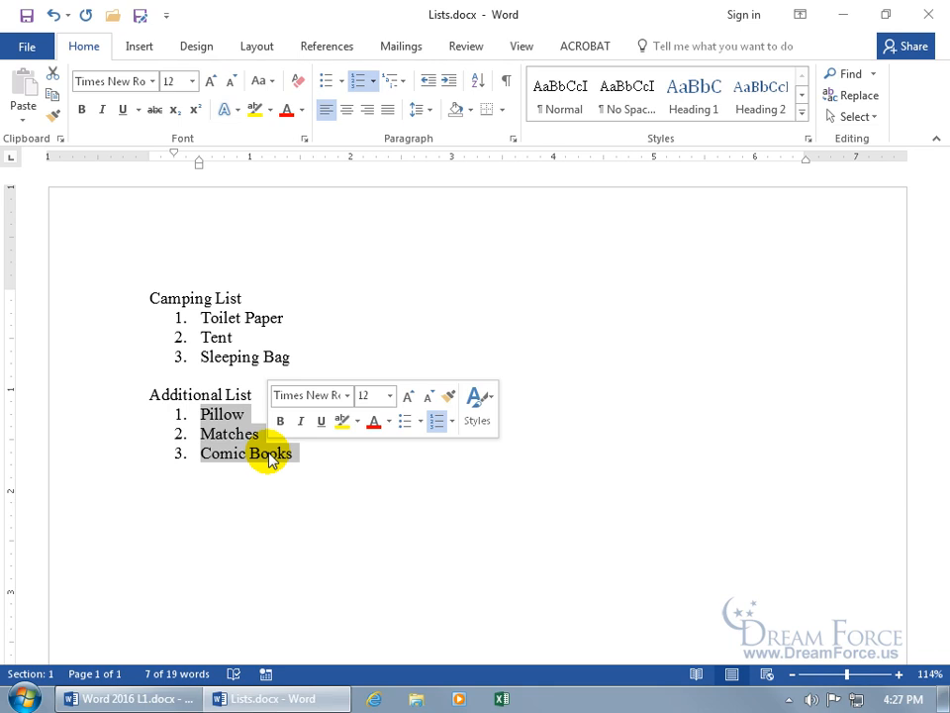
click(220, 433)
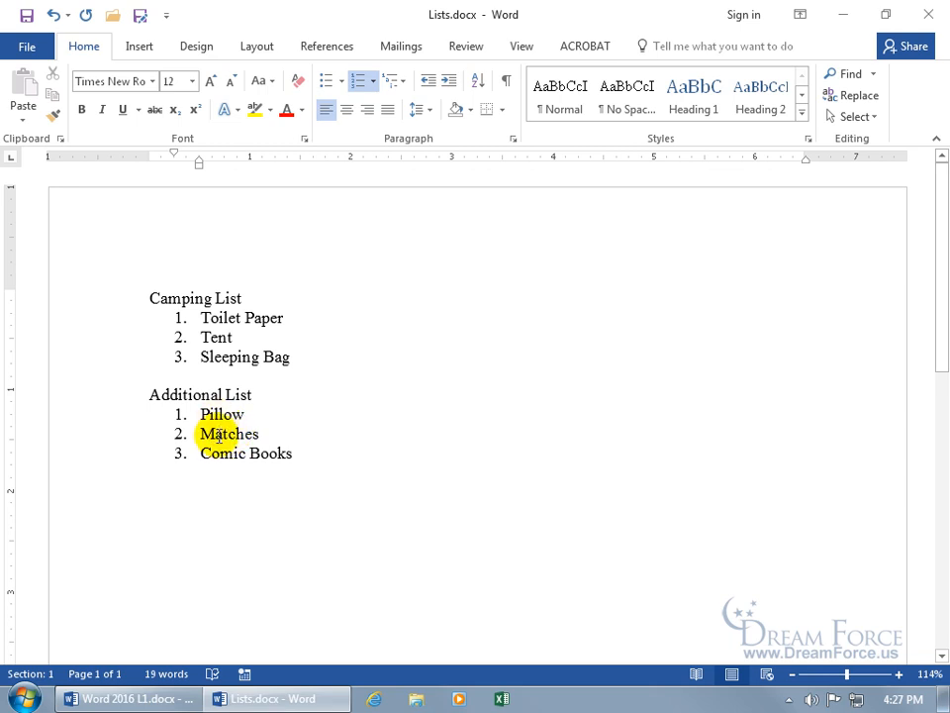
click(215, 453)
click(213, 414)
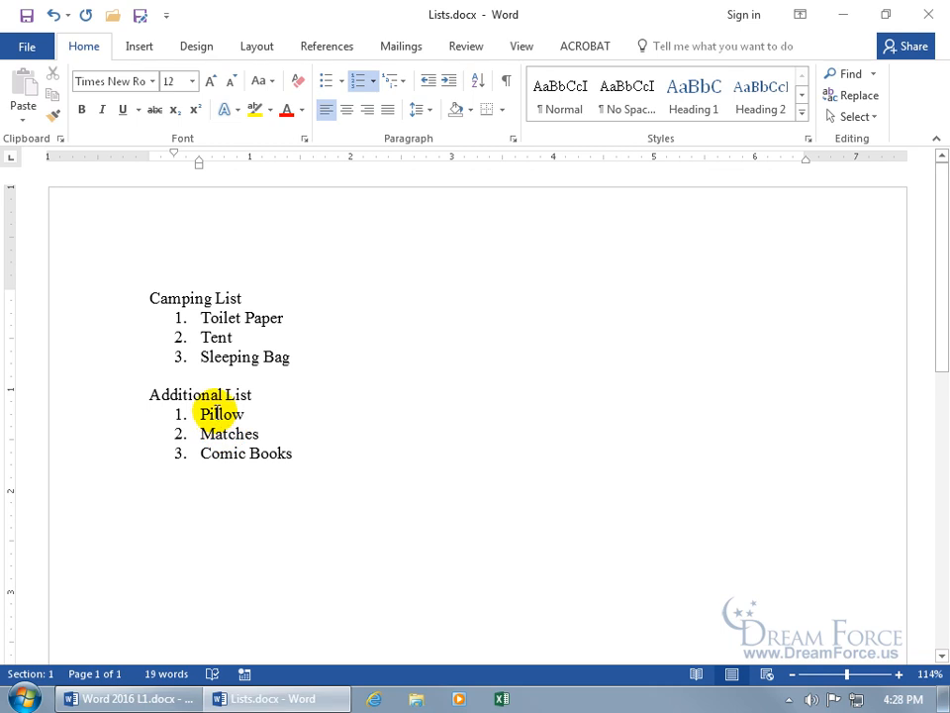
right_click(216, 414)
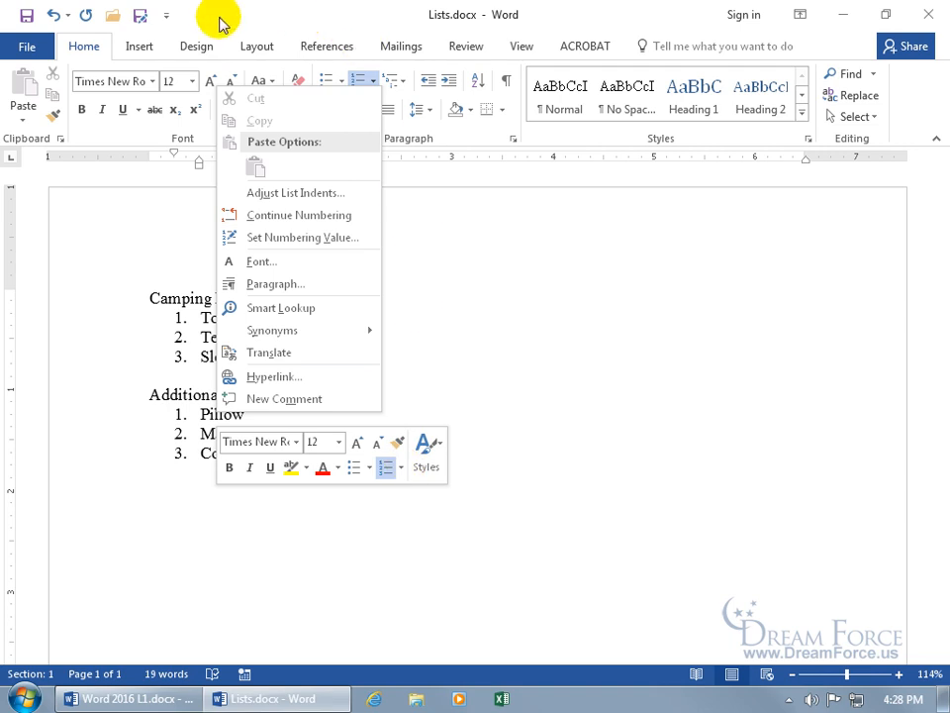
click(94, 46)
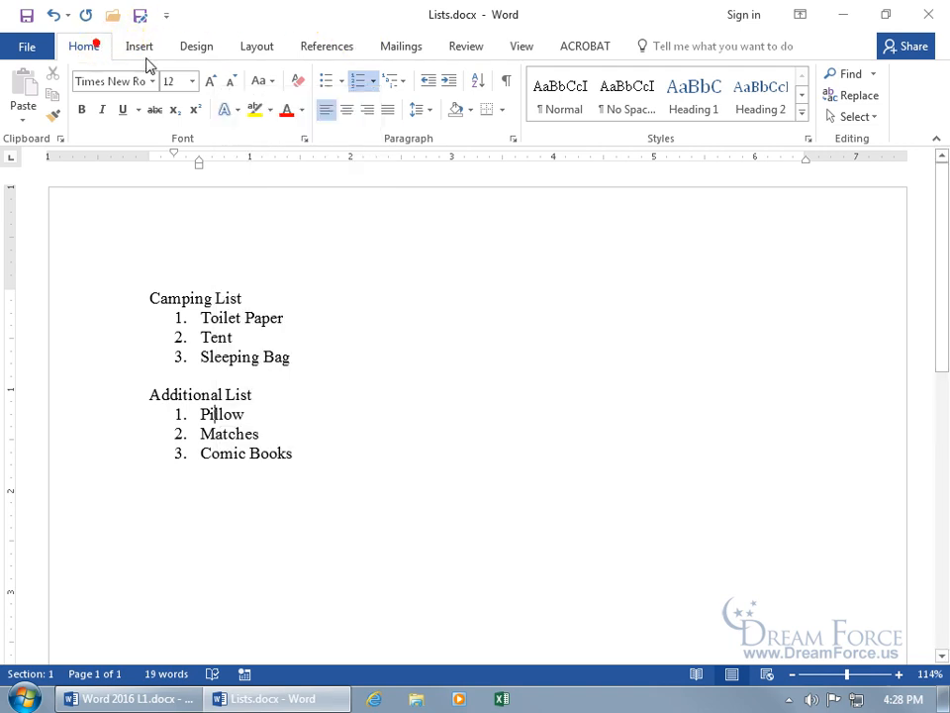
- Start defining a new number format for the Additional List, using the 1, 2, 3 number style
click(374, 82)
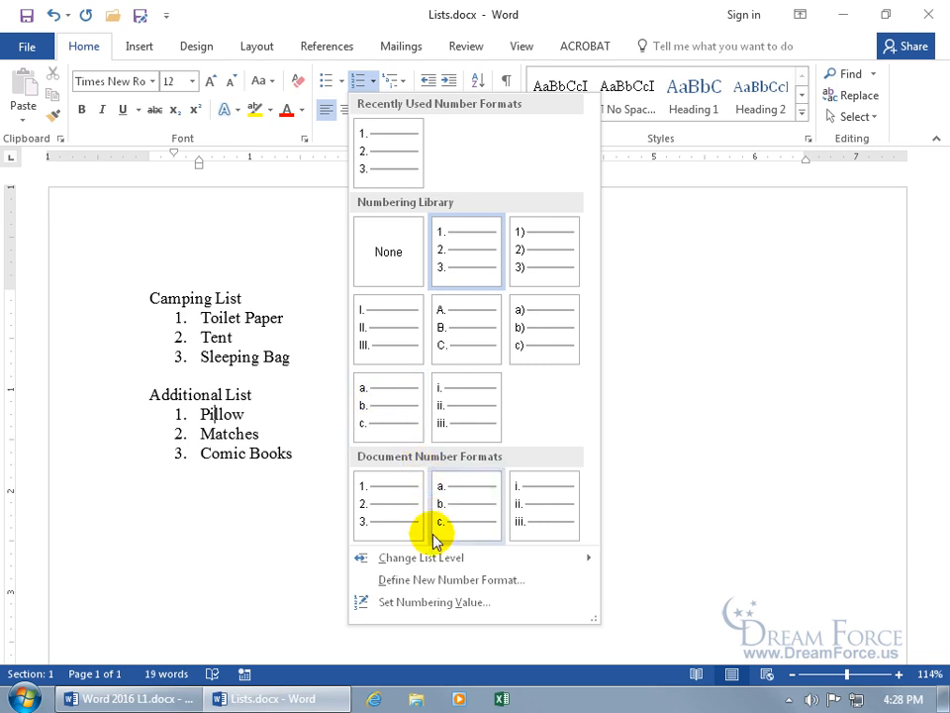
click(432, 590)
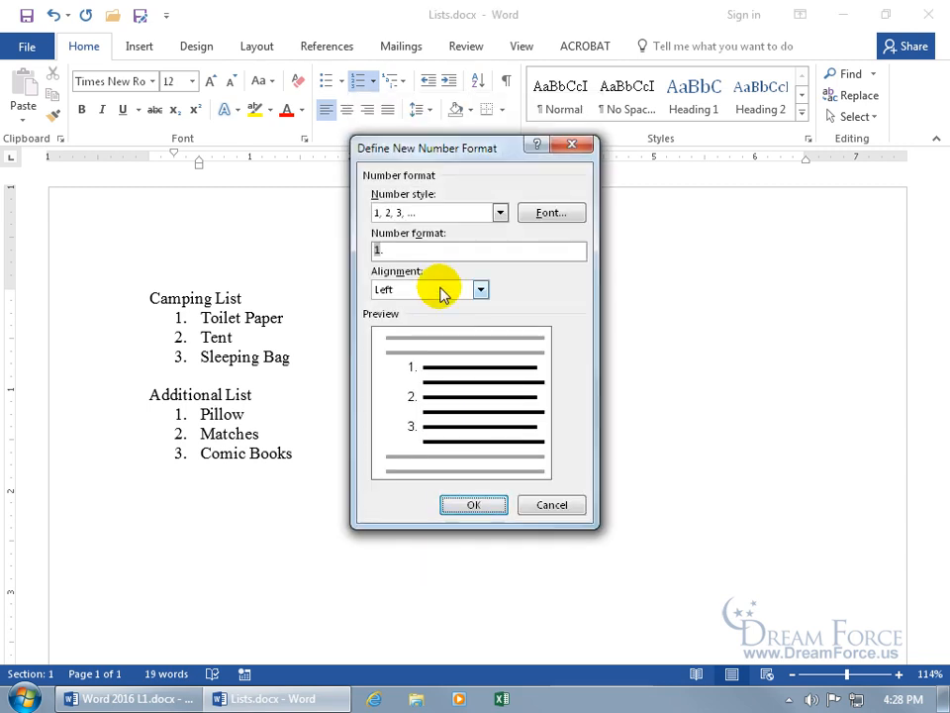
click(500, 212)
drag(501, 239, 477, 248)
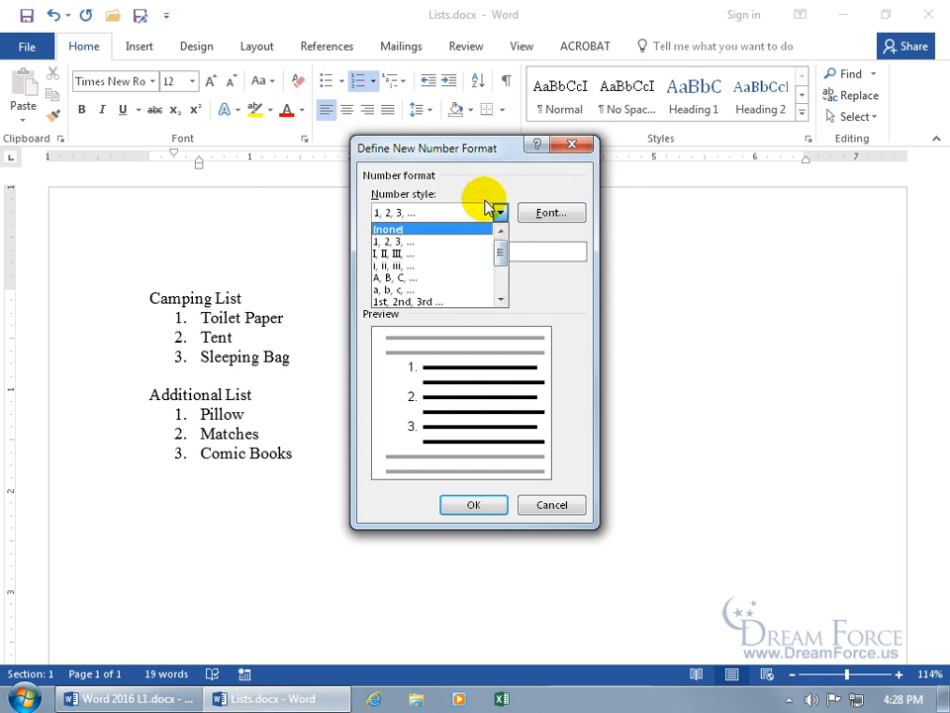
click(450, 241)
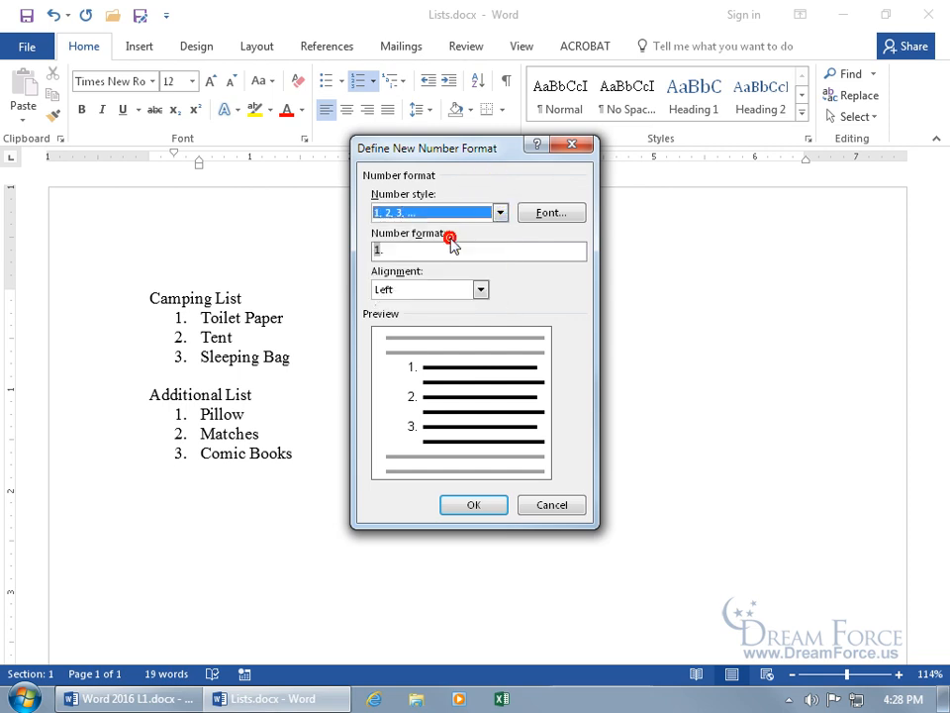
- Give the new format's numbers a bold red font and extend the number format to read "1 ex."
click(542, 217)
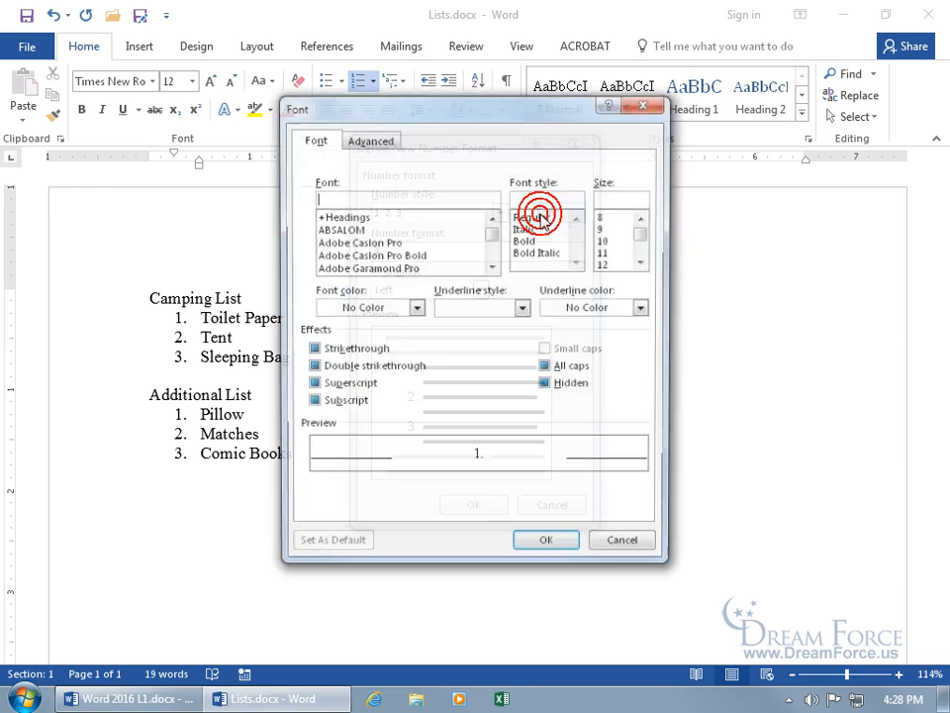
click(524, 240)
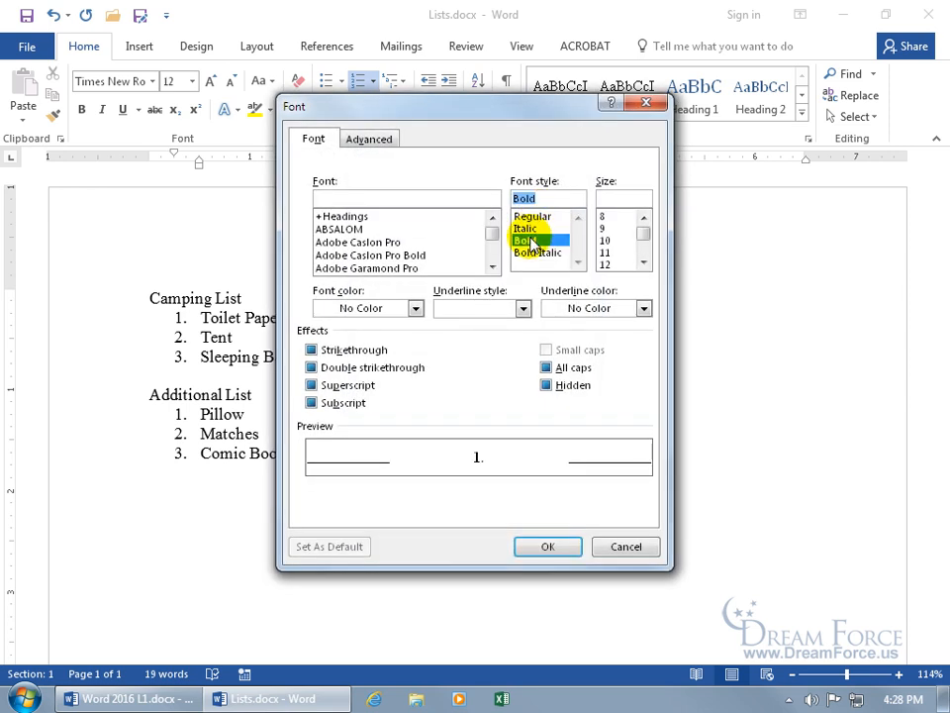
click(416, 308)
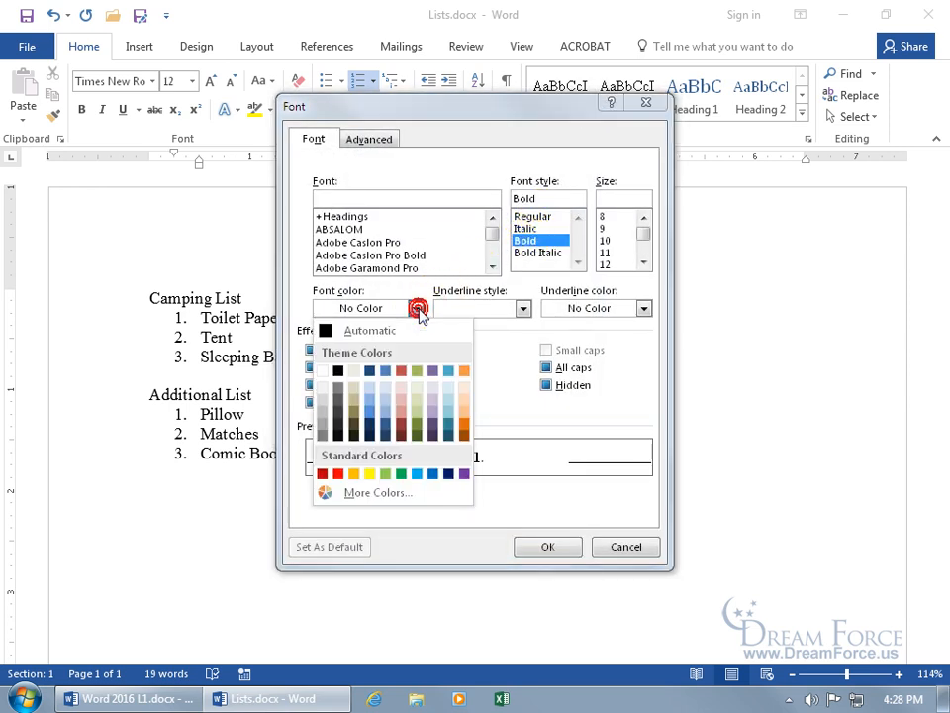
click(338, 474)
click(534, 547)
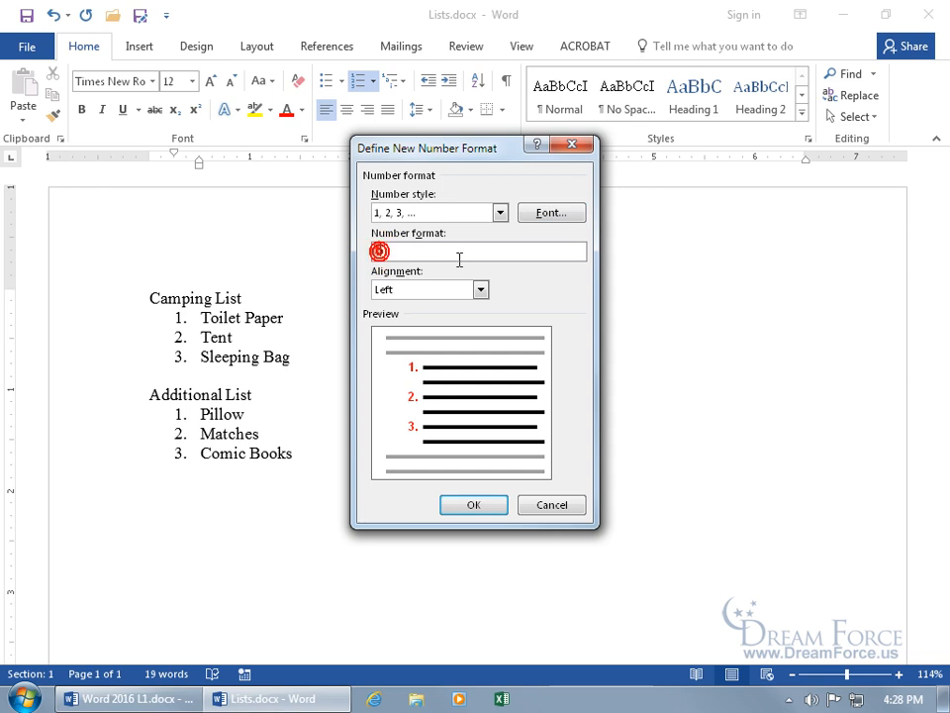
text(ex)
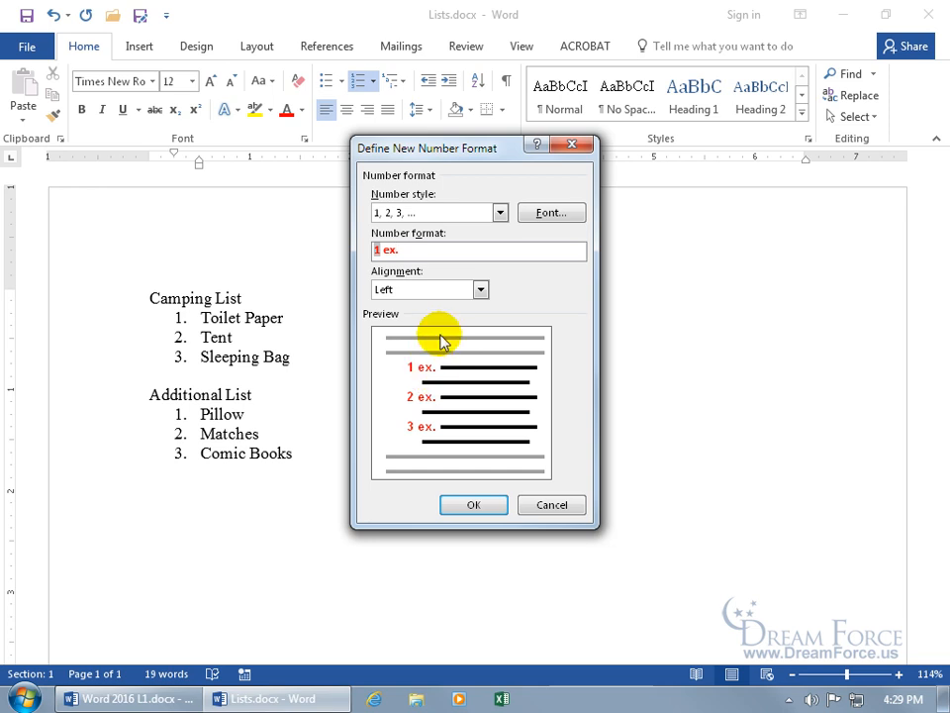
- Try Centered and Right number alignment, set it back to Left, and apply the new number format to the Additional List
click(480, 289)
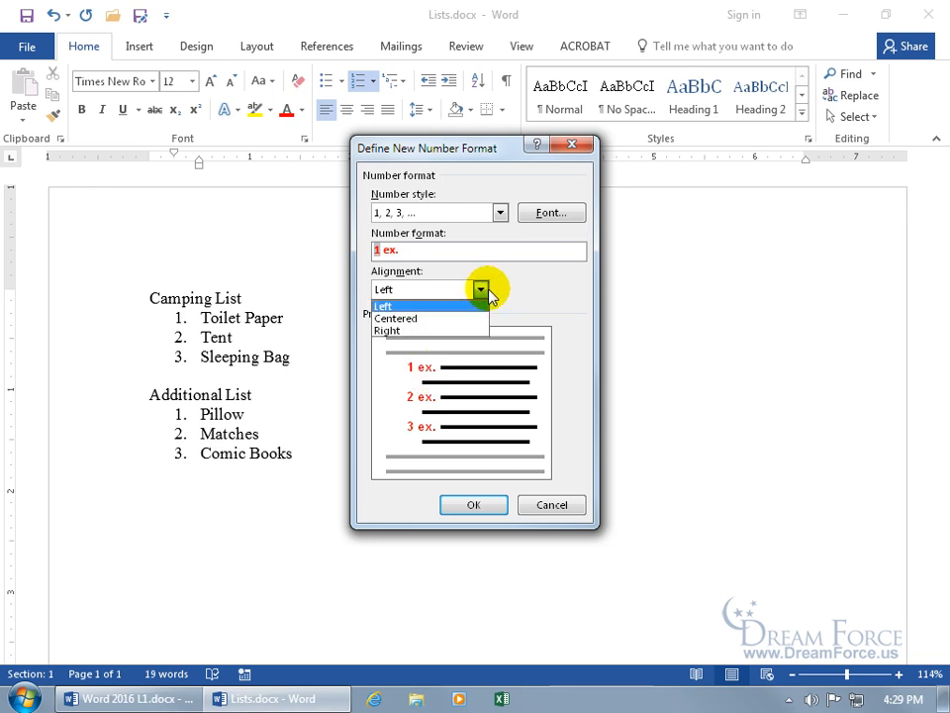
click(447, 318)
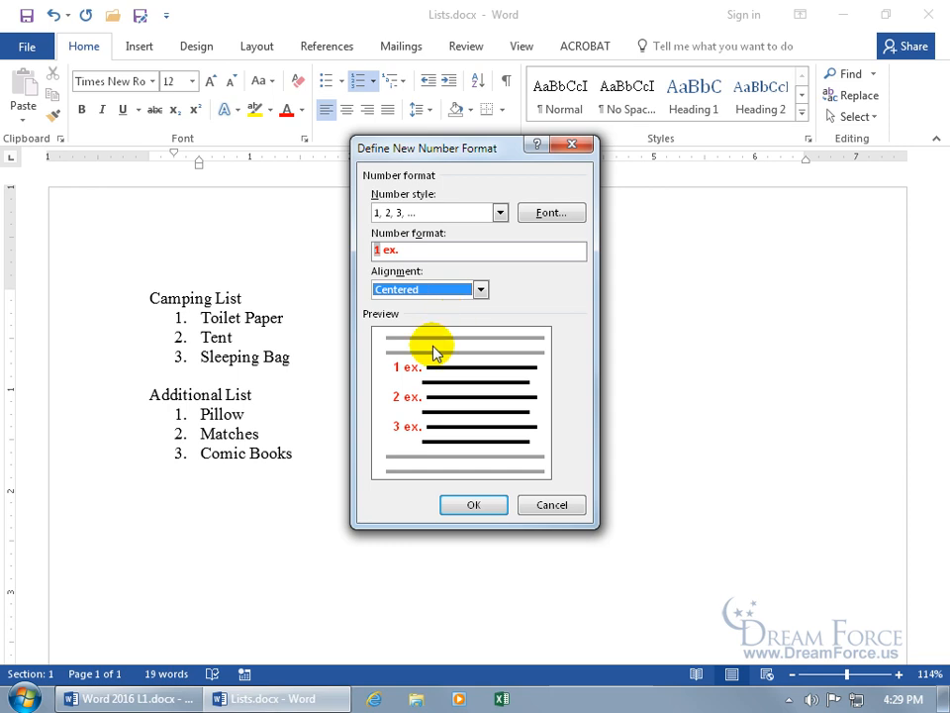
click(480, 289)
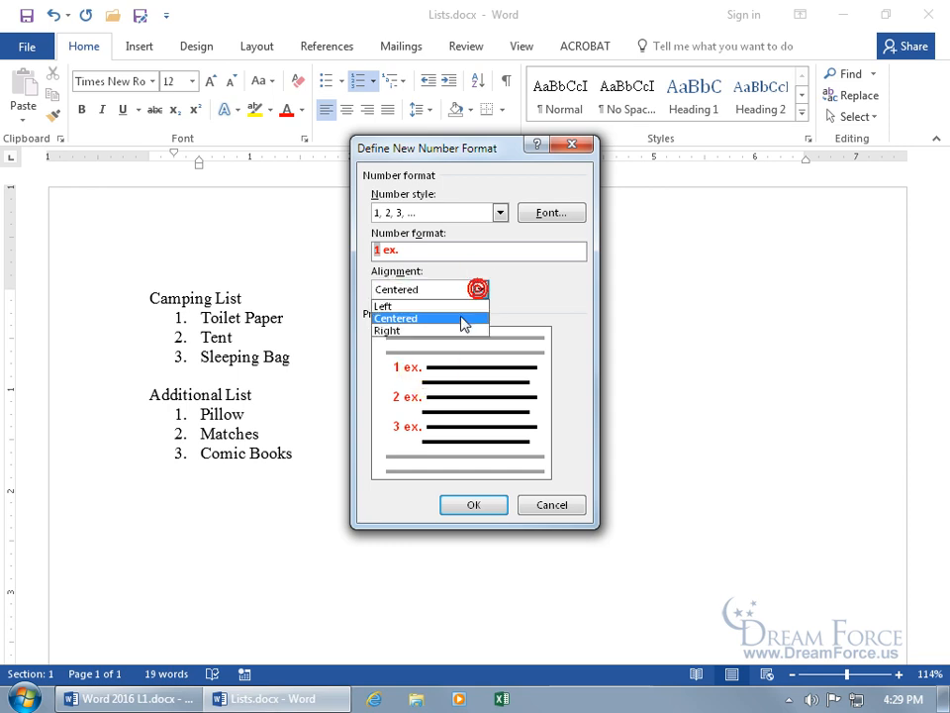
click(456, 331)
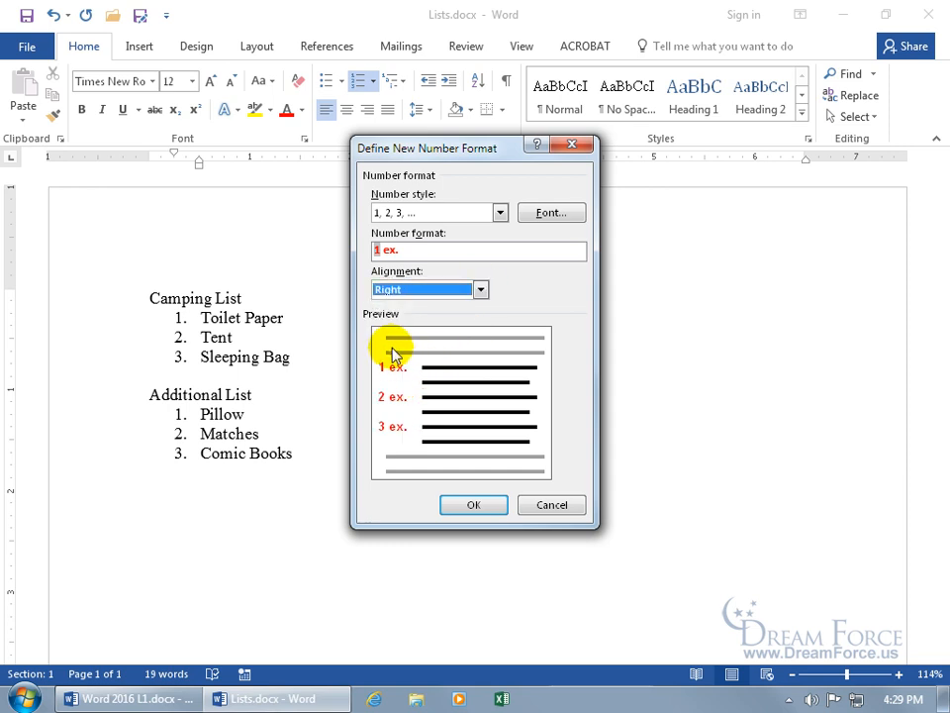
click(480, 289)
click(458, 305)
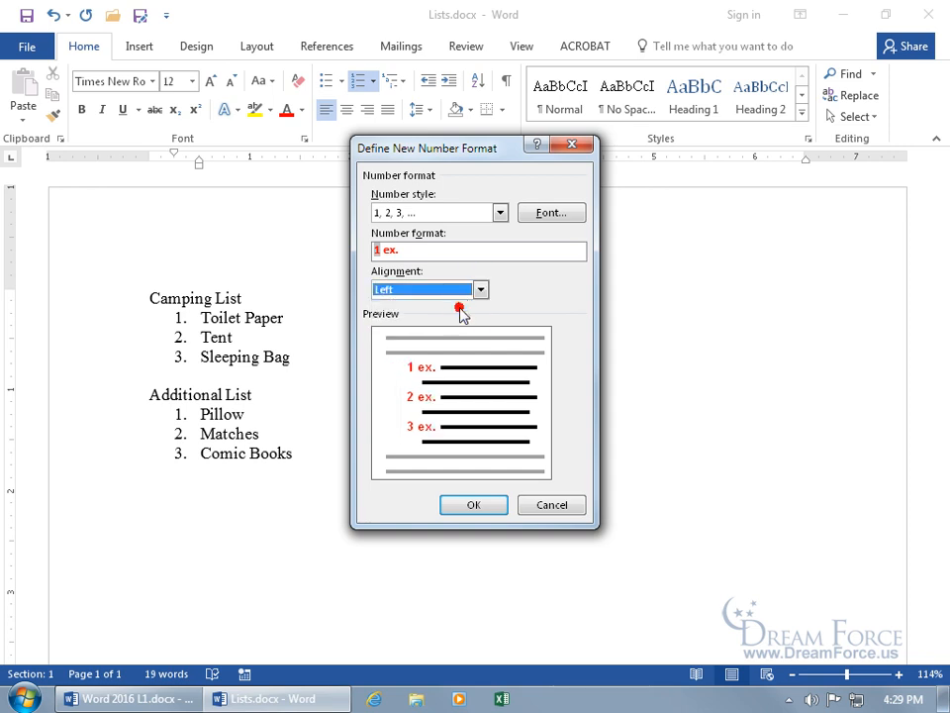
click(471, 506)
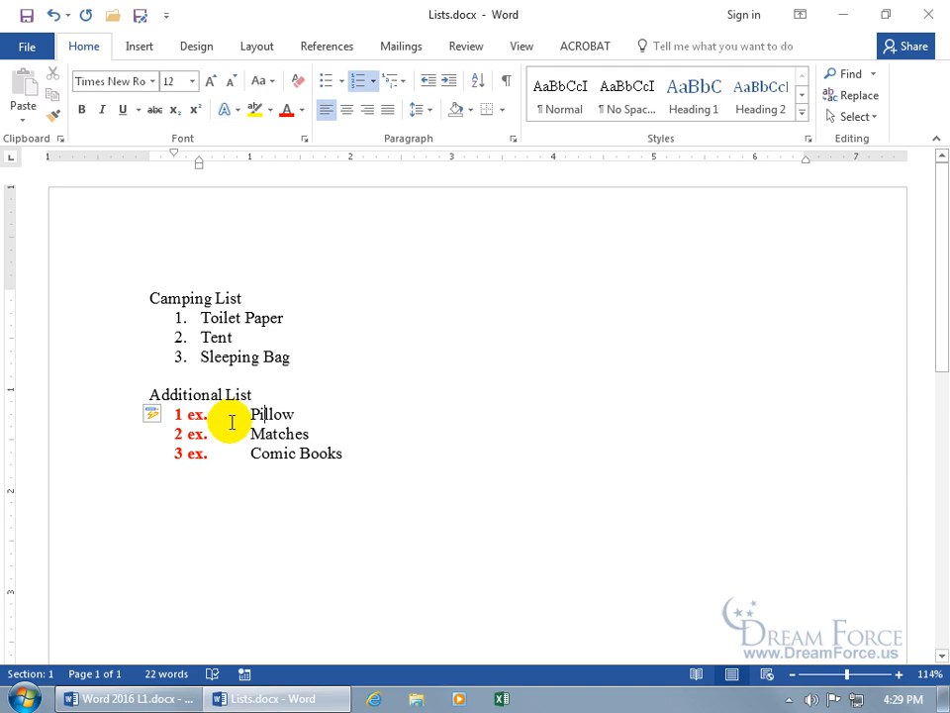
- Show the formatting marks and set the Additional List items' left indent to about 0.7 inch and first line indent to about 0.25 inch
click(504, 81)
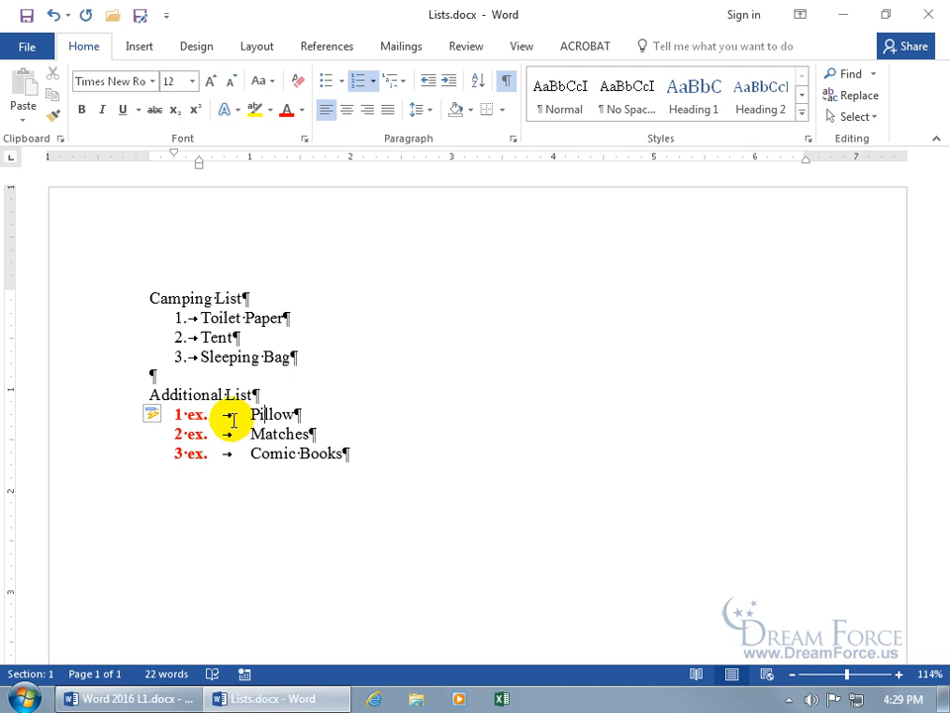
drag(299, 453, 243, 420)
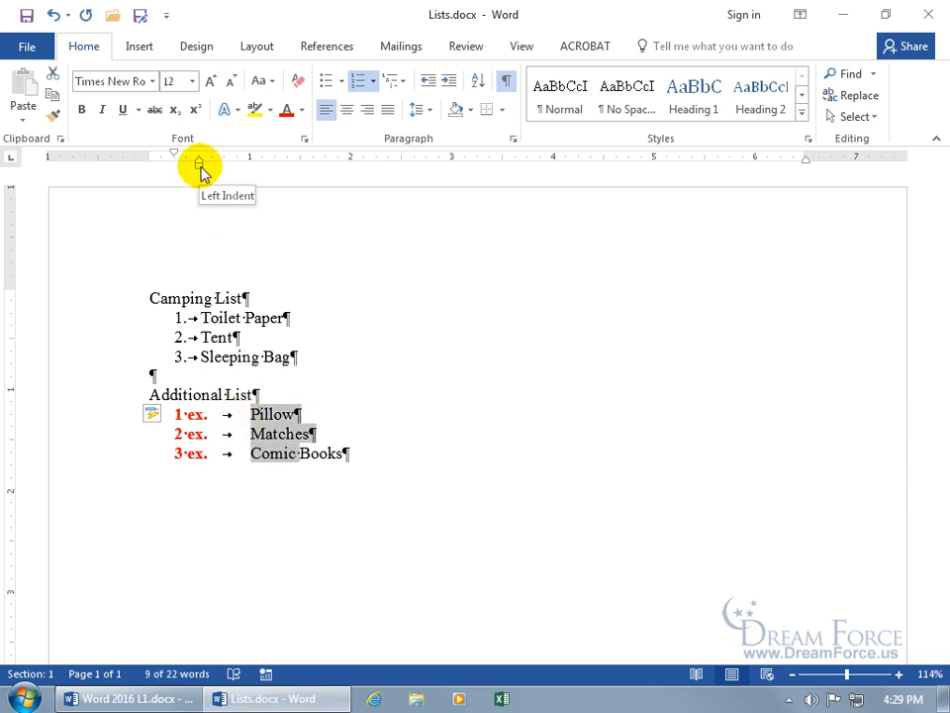
drag(200, 170, 193, 171)
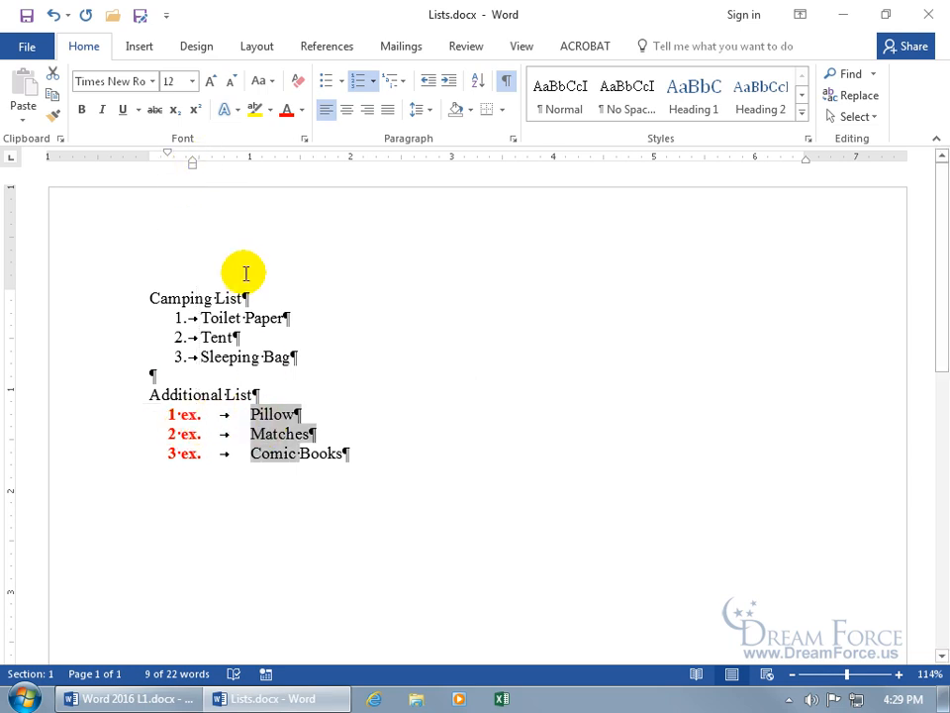
drag(192, 170, 219, 170)
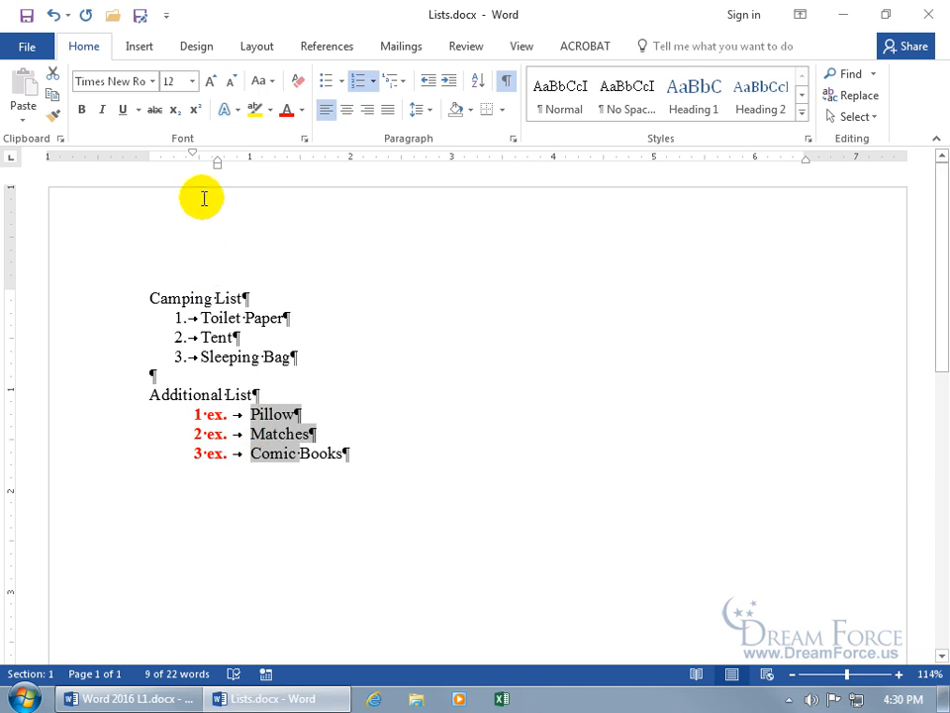
drag(195, 158, 174, 159)
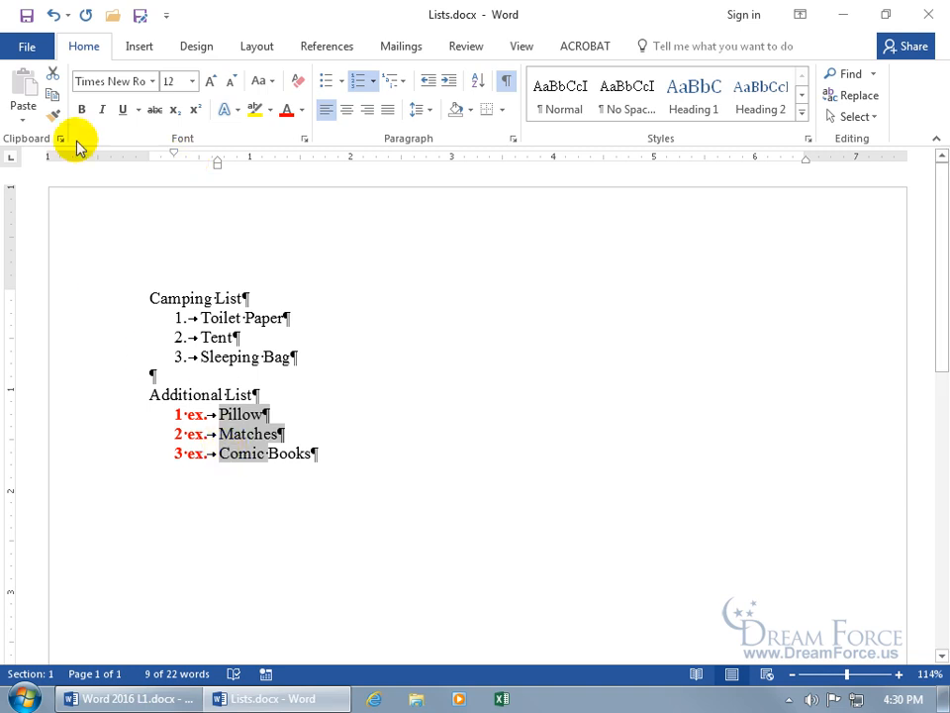
- Undo the indent changes and the custom numbering on the Additional List, and remove the "1 ex." format from the Numbering Library
click(56, 15)
click(56, 15)
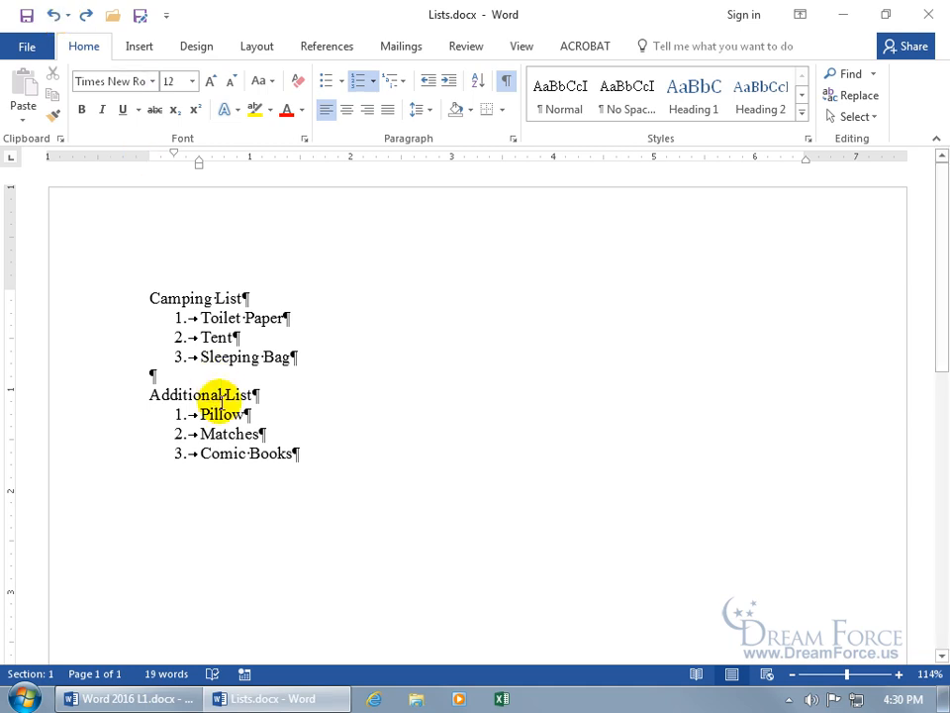
click(373, 81)
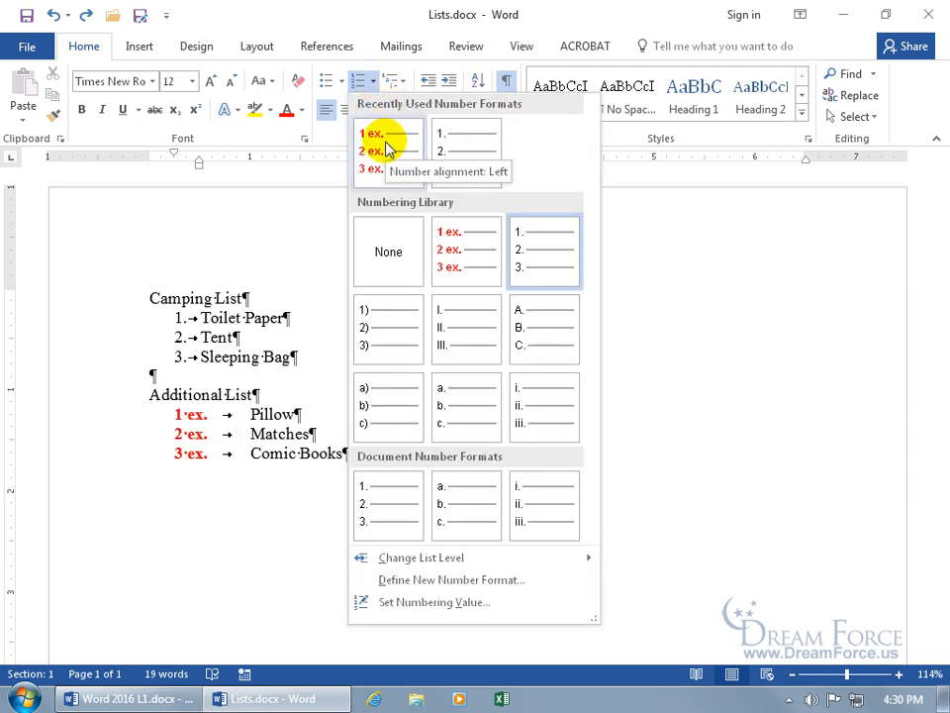
right_click(465, 259)
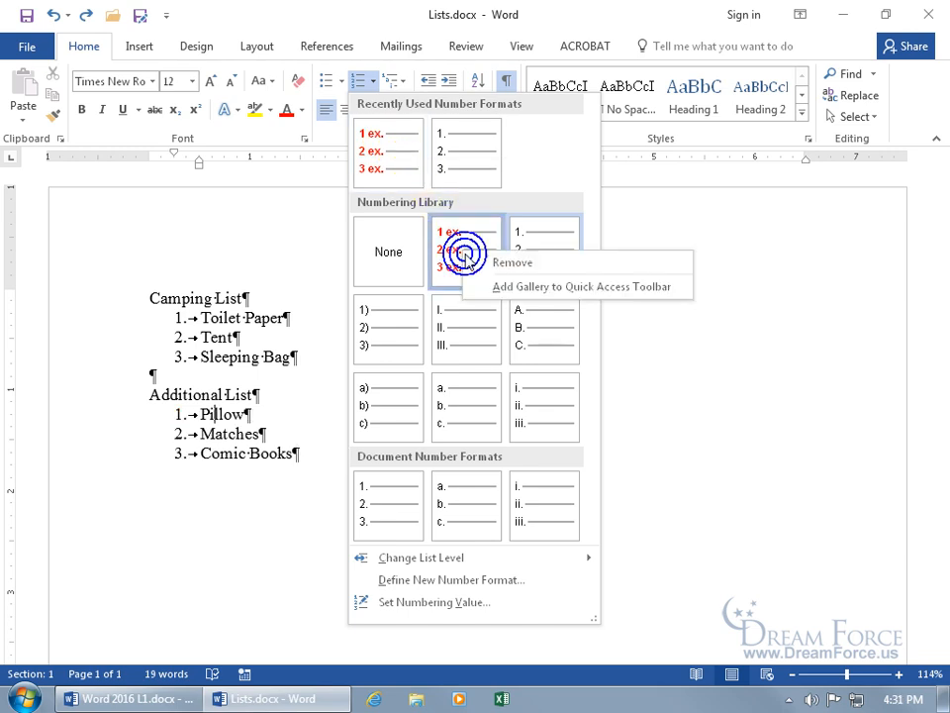
click(485, 259)
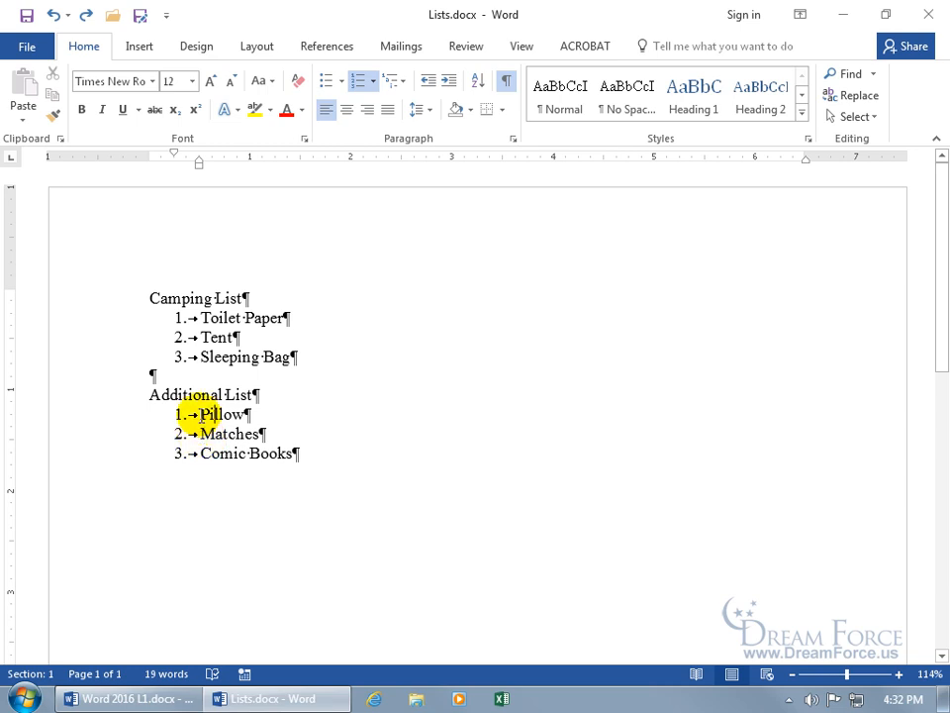
- Set the numbering value of the Matches item to 4 as the start of a new list
key(Down)
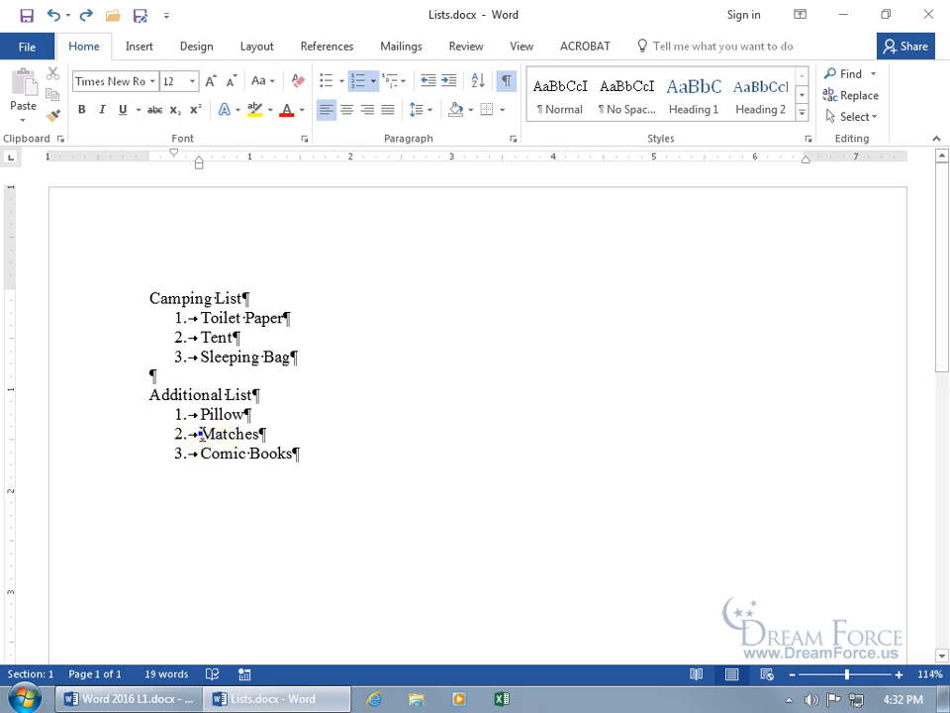
right_click(202, 434)
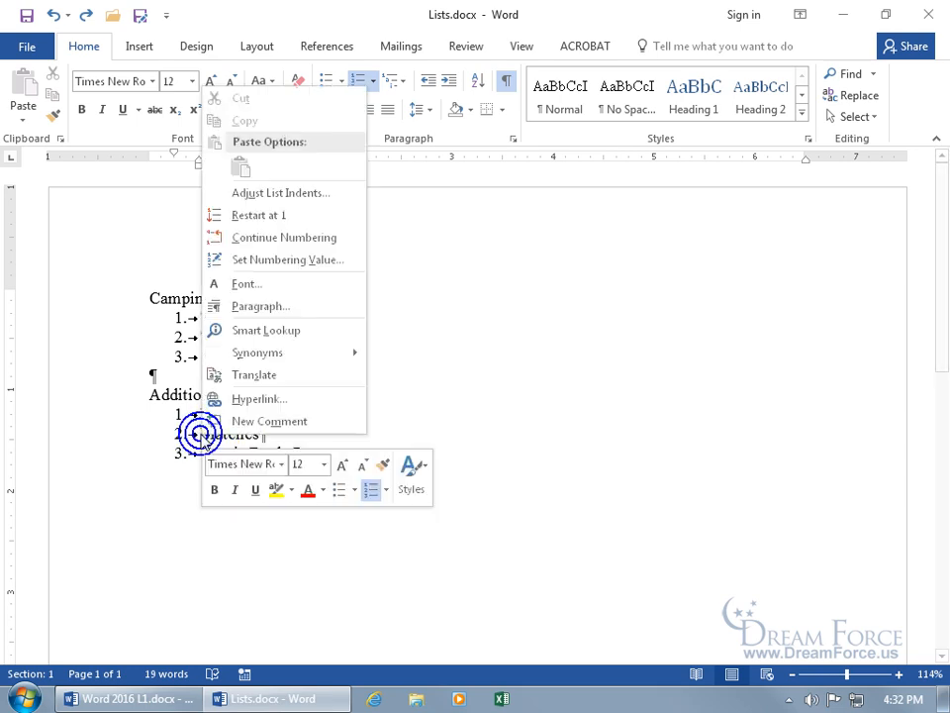
click(262, 267)
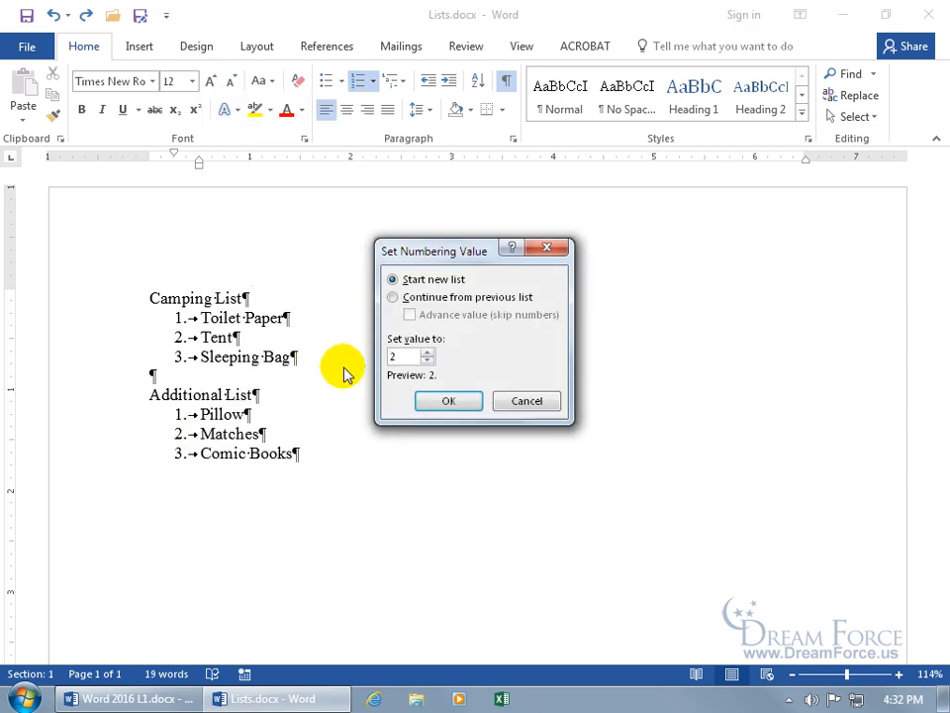
click(428, 352)
click(427, 353)
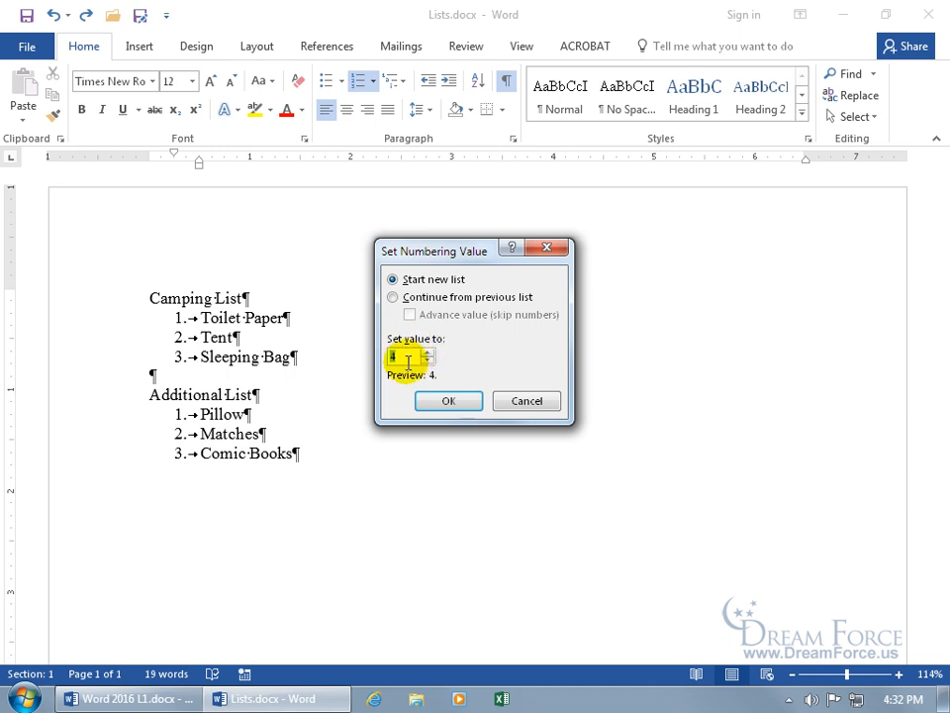
click(448, 401)
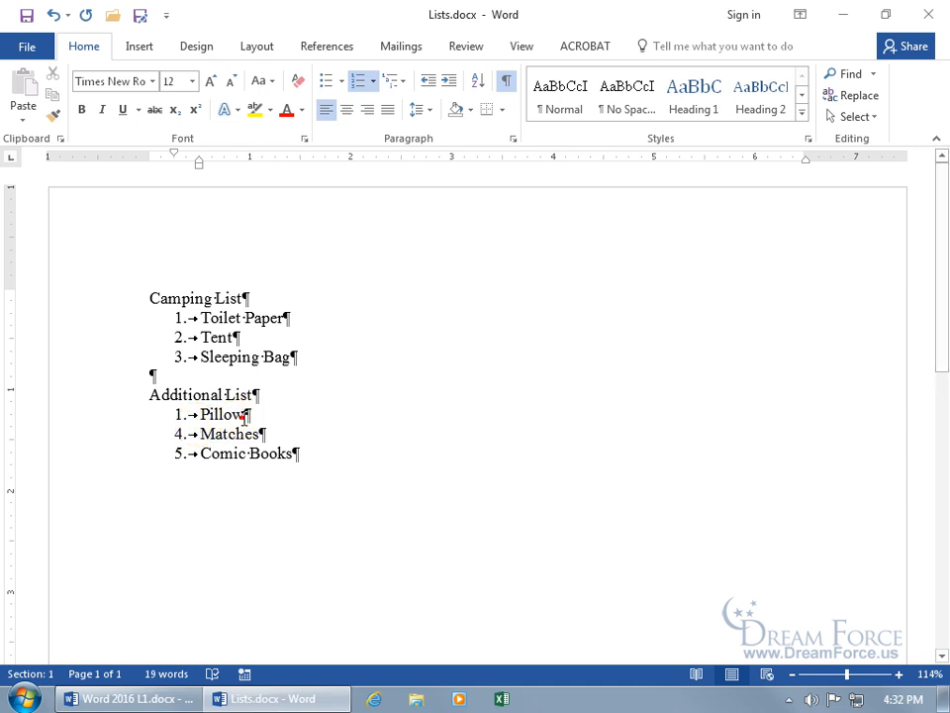
- Add the items Water and Food after Pillow in the Additional List and hide the formatting marks
click(245, 413)
key(Return)
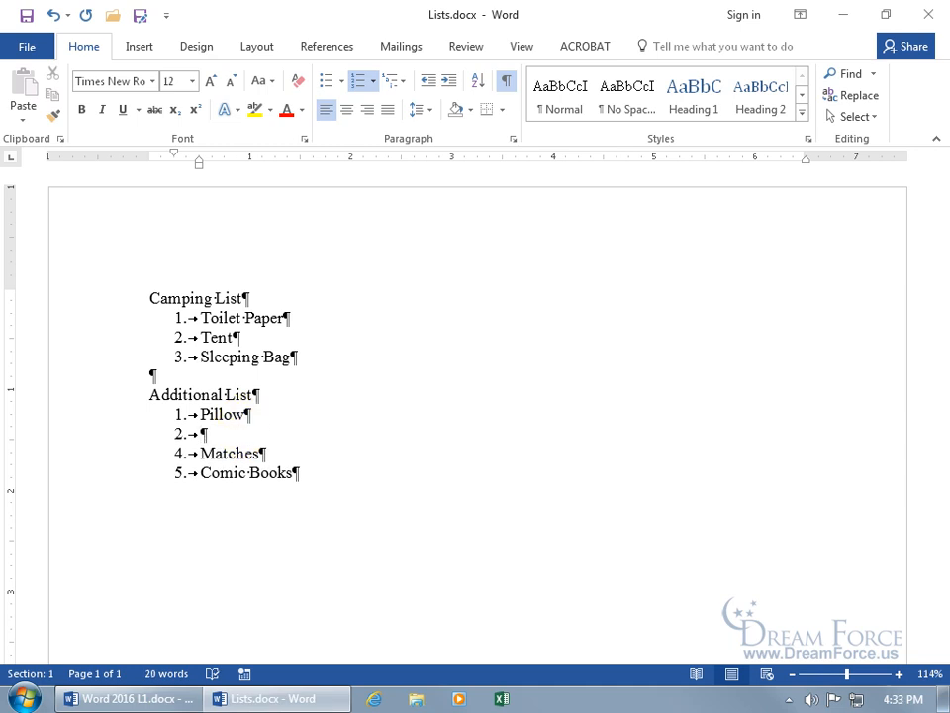
text(Water)
key(Return)
text(Food)
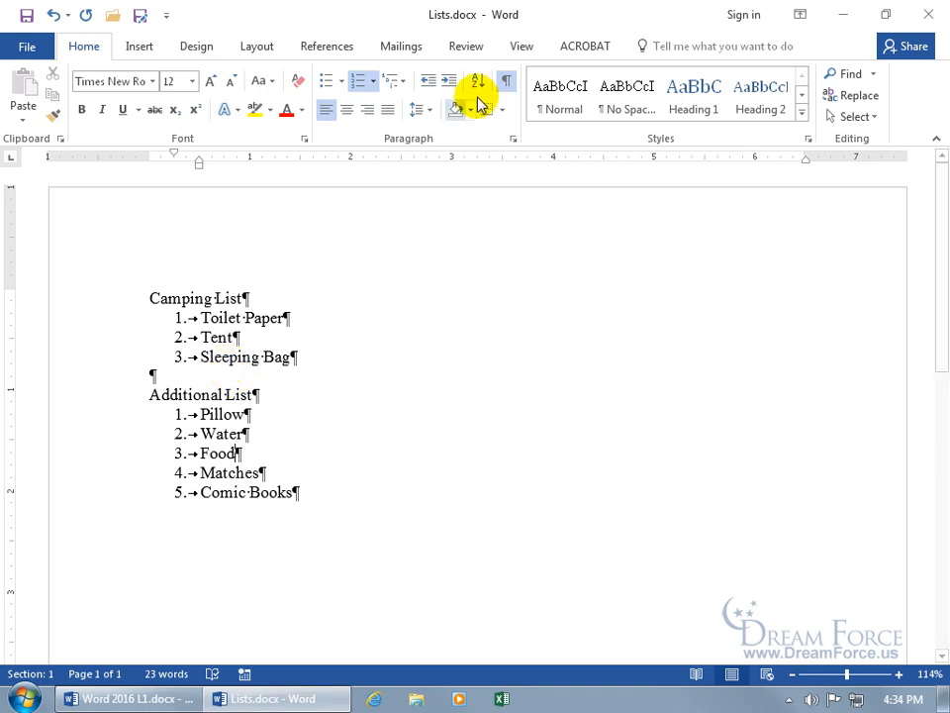
click(506, 80)
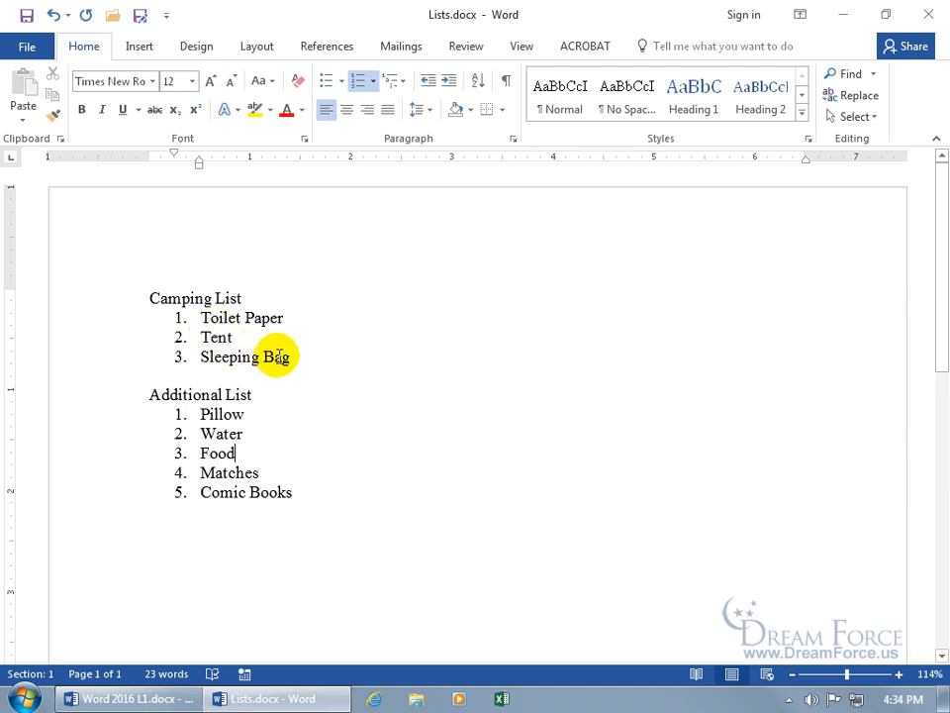
- Convert the Camping List from numbers to round bullets and view the AutoFormat options for it without choosing any
click(222, 339)
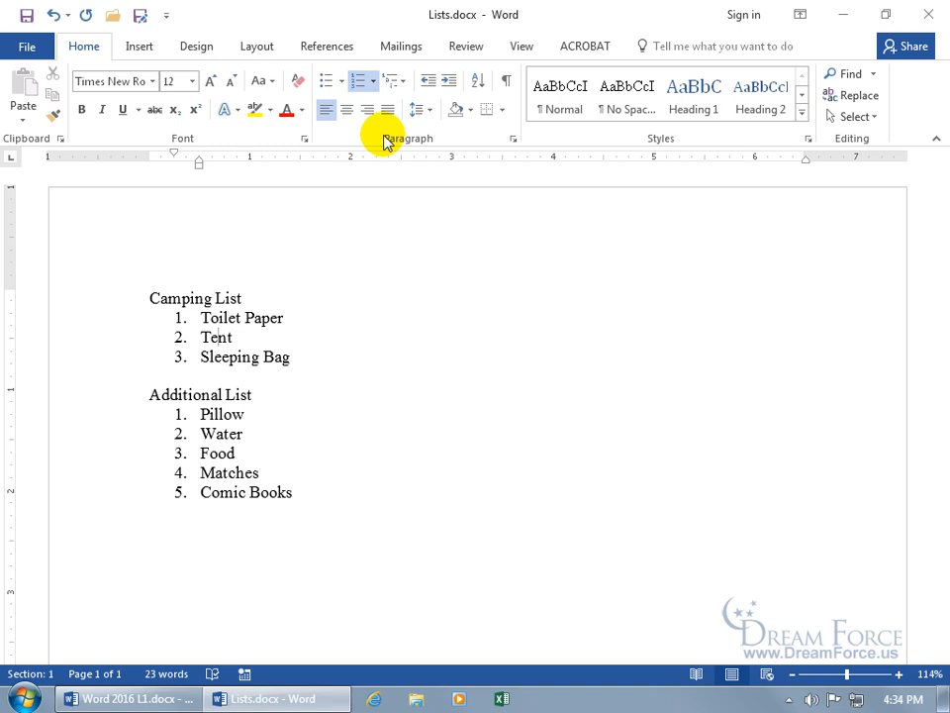
click(327, 87)
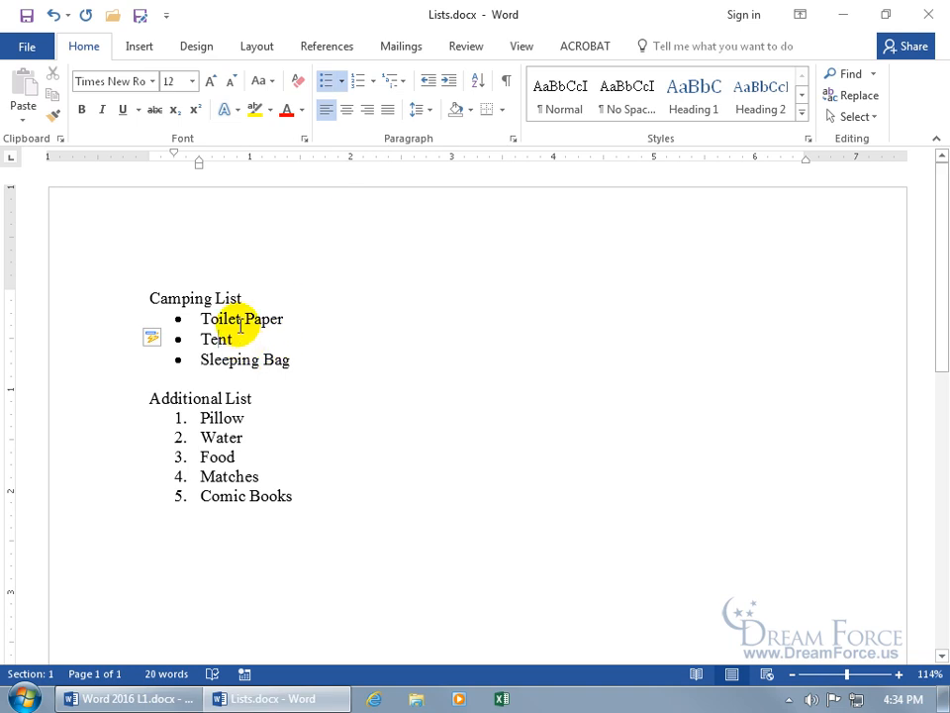
click(151, 342)
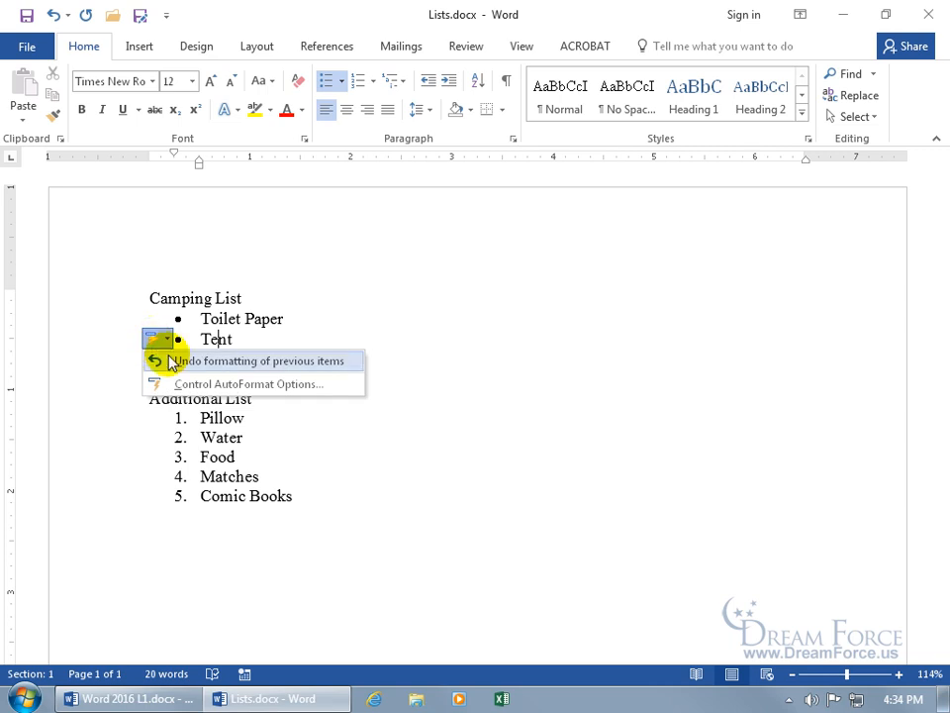
click(227, 318)
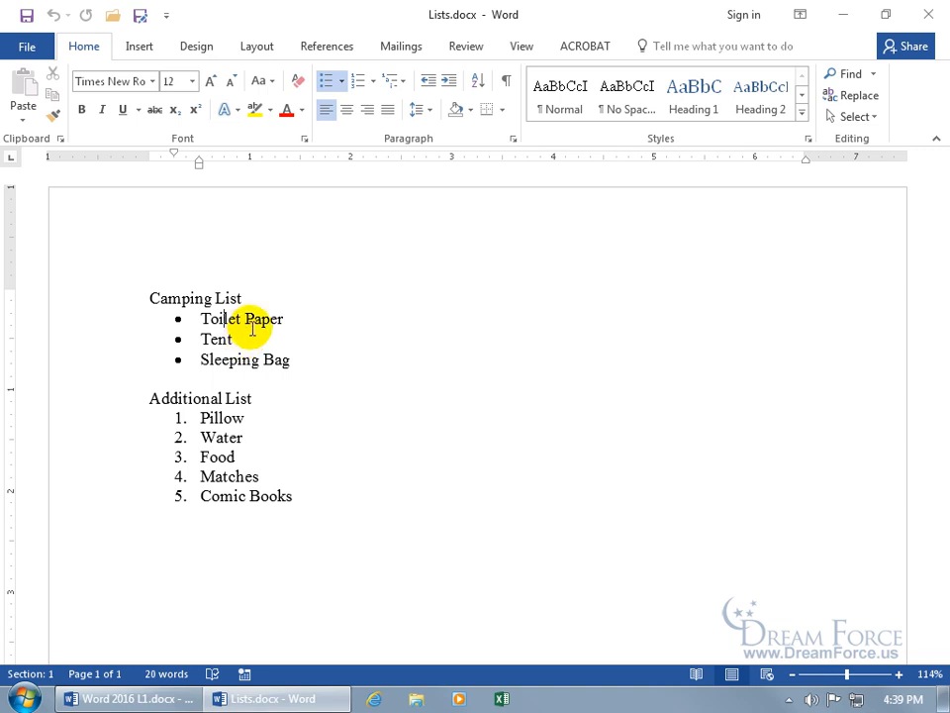
- Start defining a new bullet for the Camping List with the heart from the Symbol font as its character
click(342, 83)
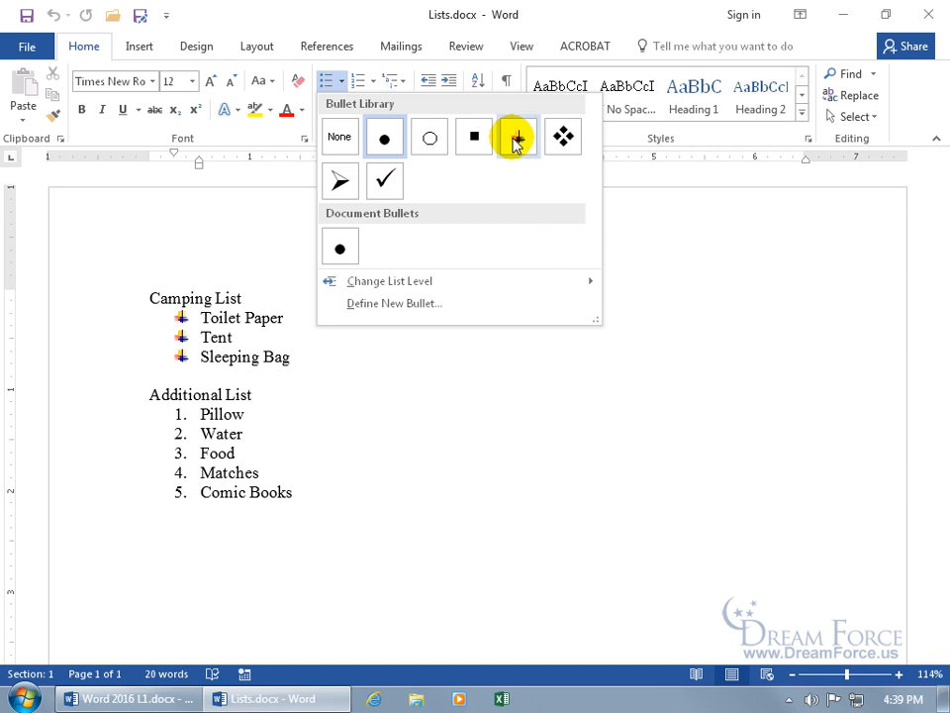
mouse_move(423, 286)
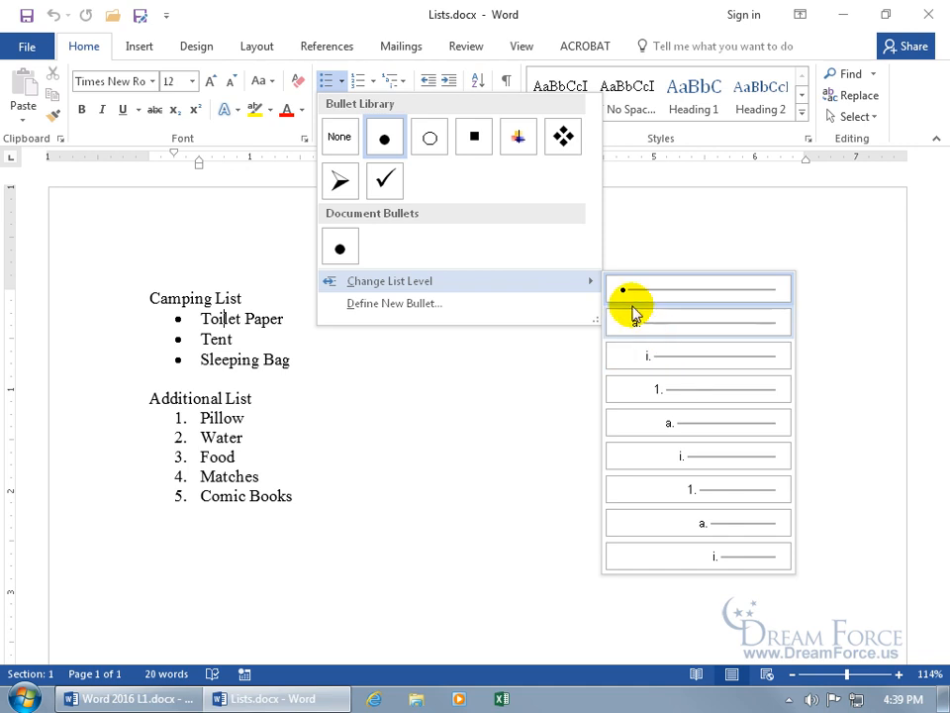
click(455, 307)
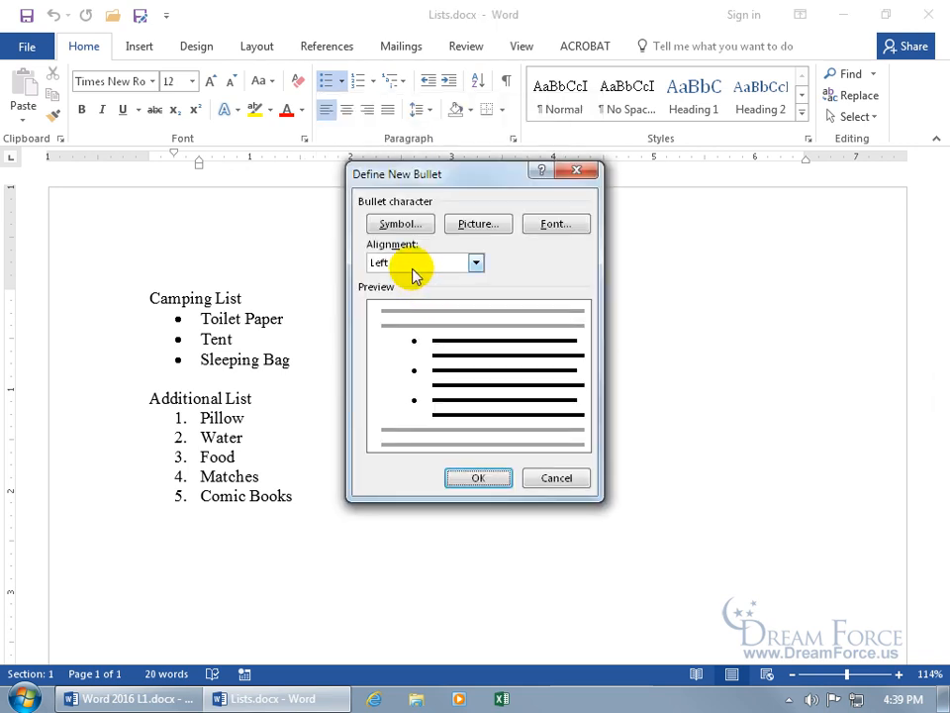
click(410, 225)
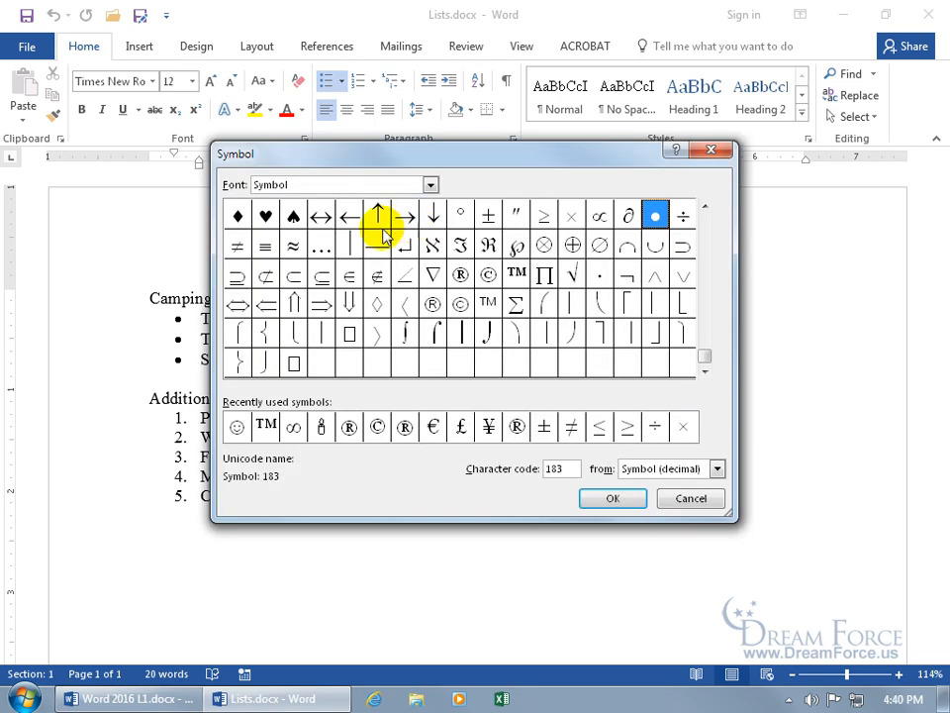
click(263, 217)
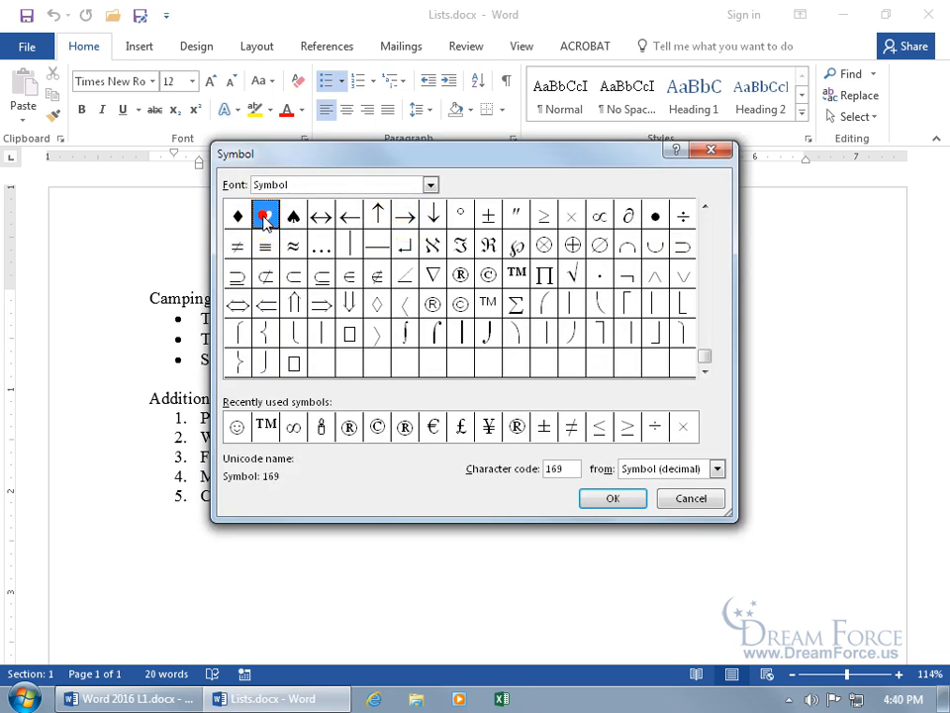
click(606, 498)
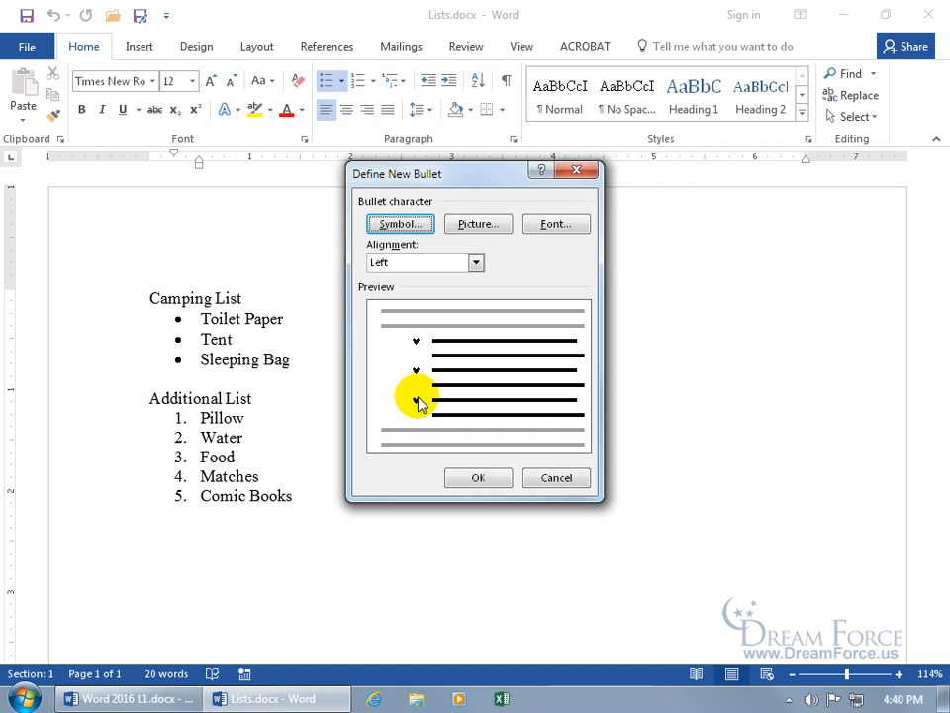
- Search Bing images for "christmas" and use the green Merry Christmas picture with the Santa hat as the bullet
click(473, 227)
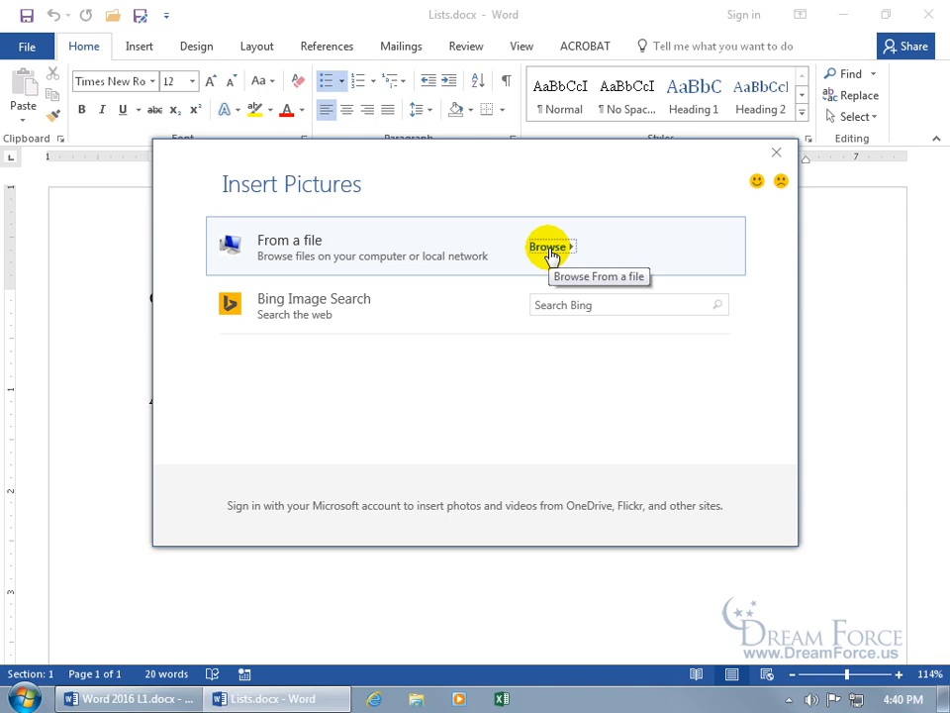
click(560, 301)
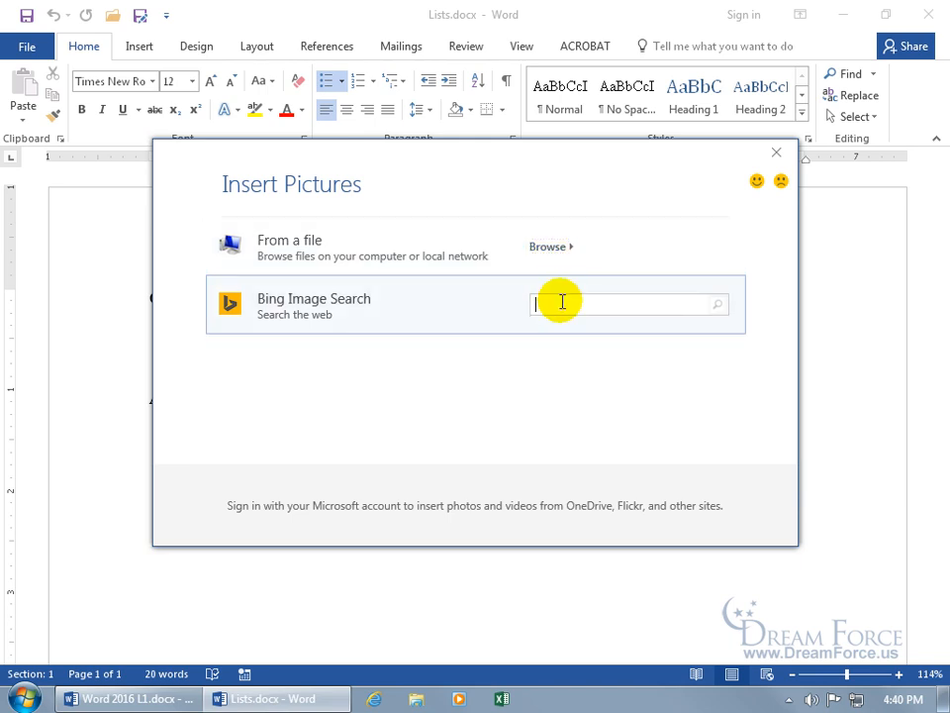
text(christmas)
key(Return)
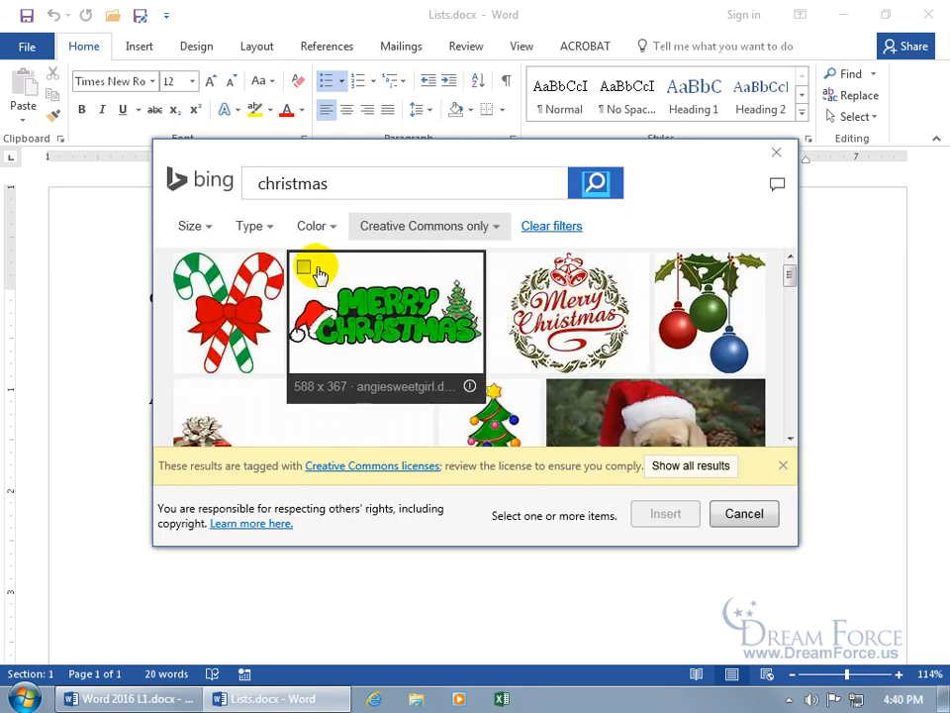
click(301, 273)
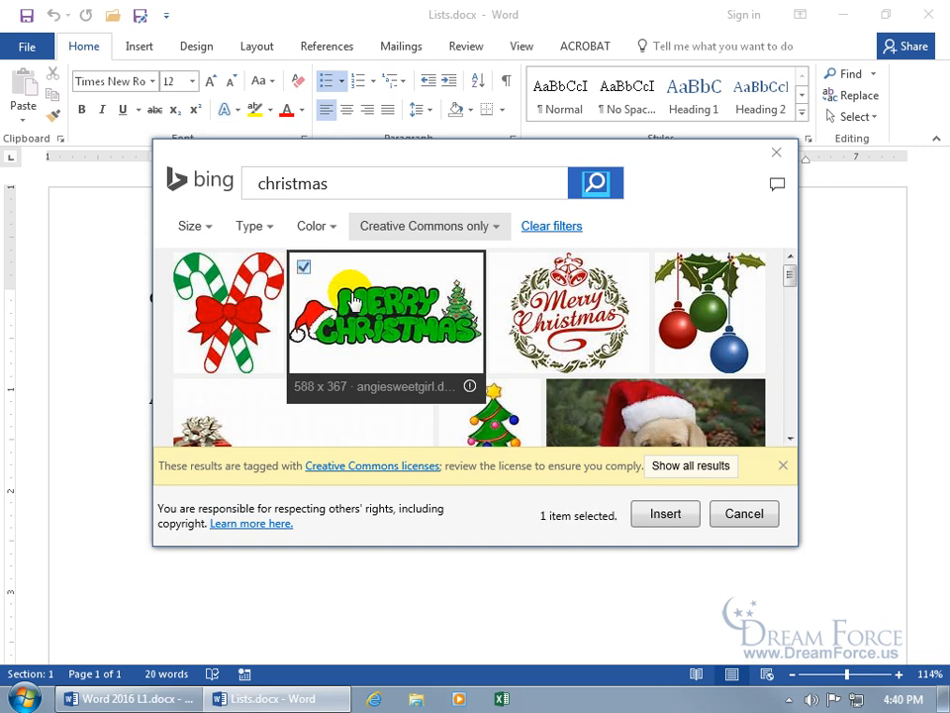
click(665, 514)
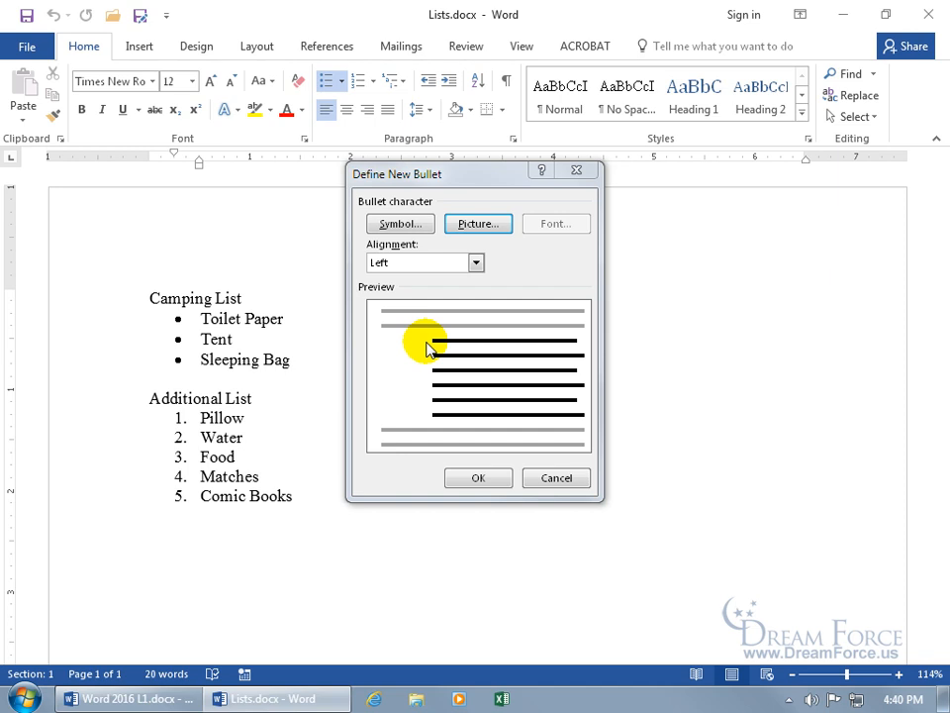
- Use Desert.jpg from the Sample Pictures folder as the bullet picture and keep its alignment at Left
click(481, 224)
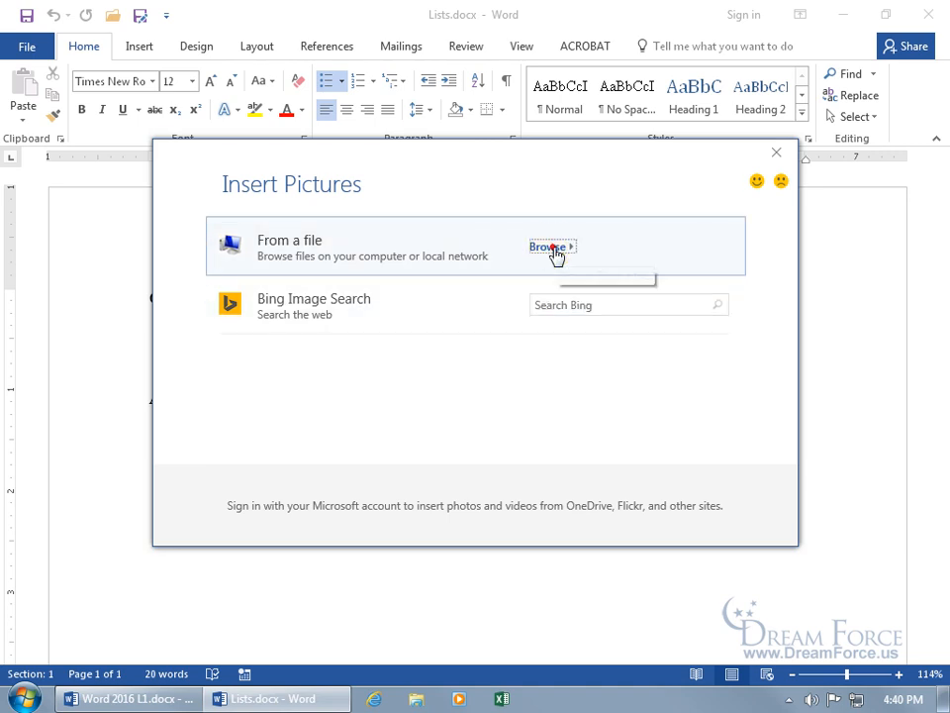
click(555, 248)
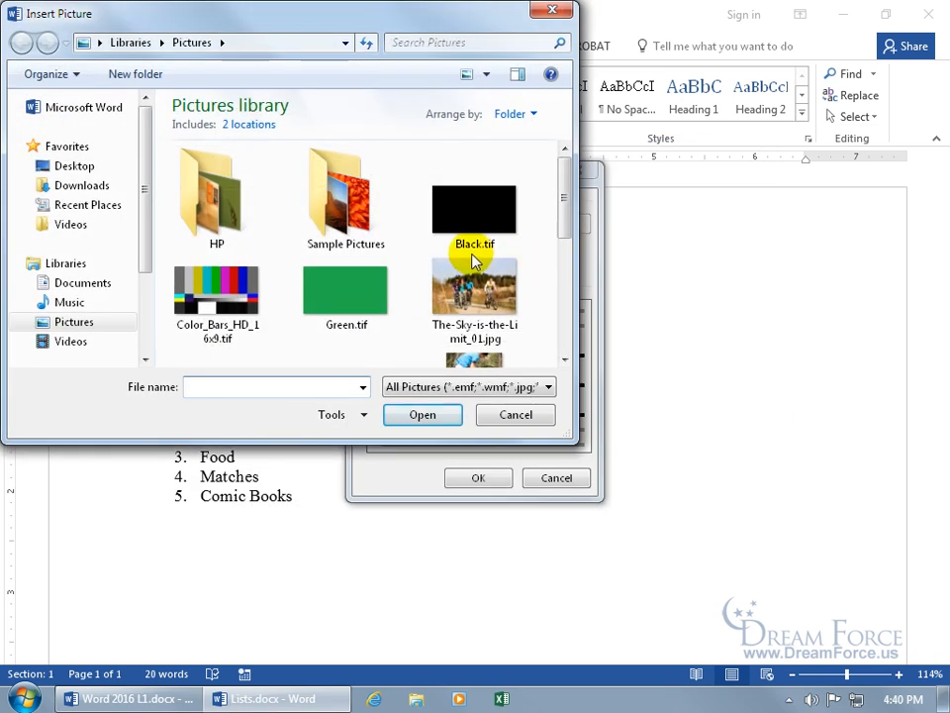
double_click(350, 205)
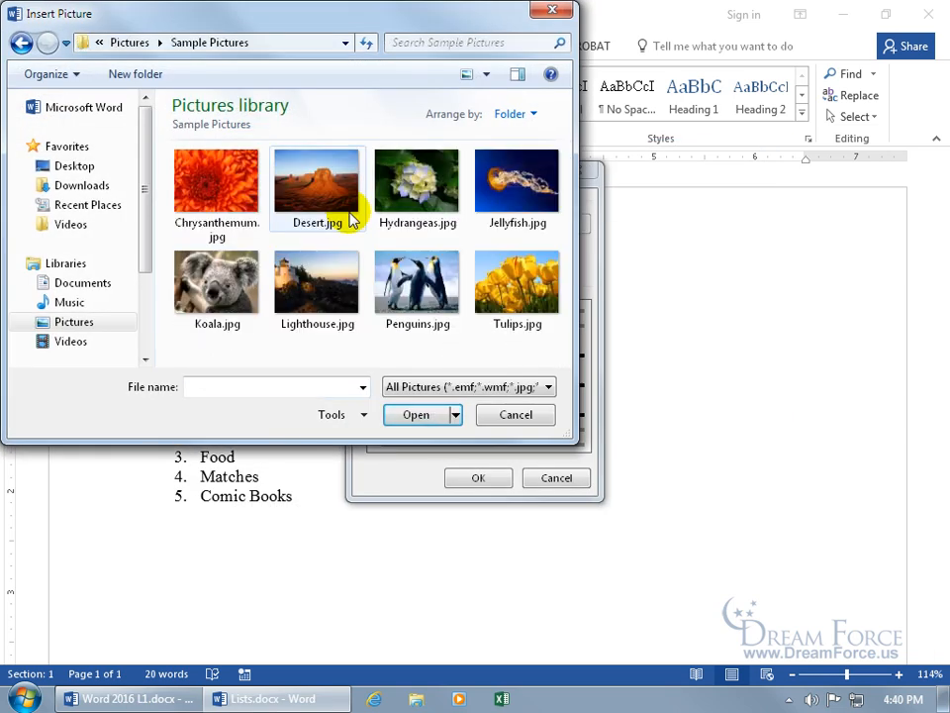
double_click(317, 200)
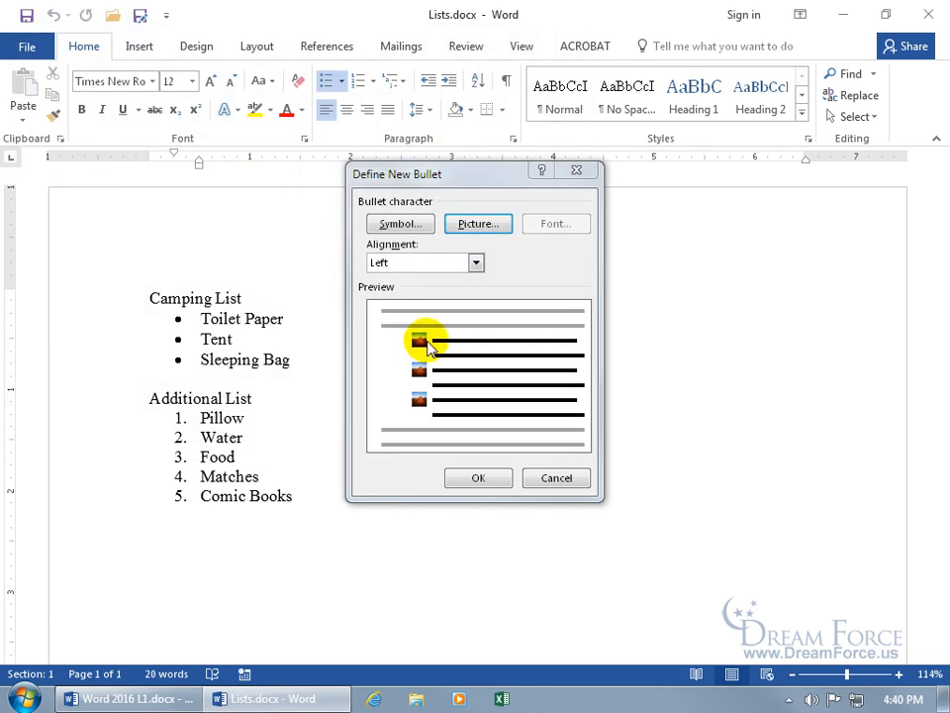
click(476, 263)
click(505, 265)
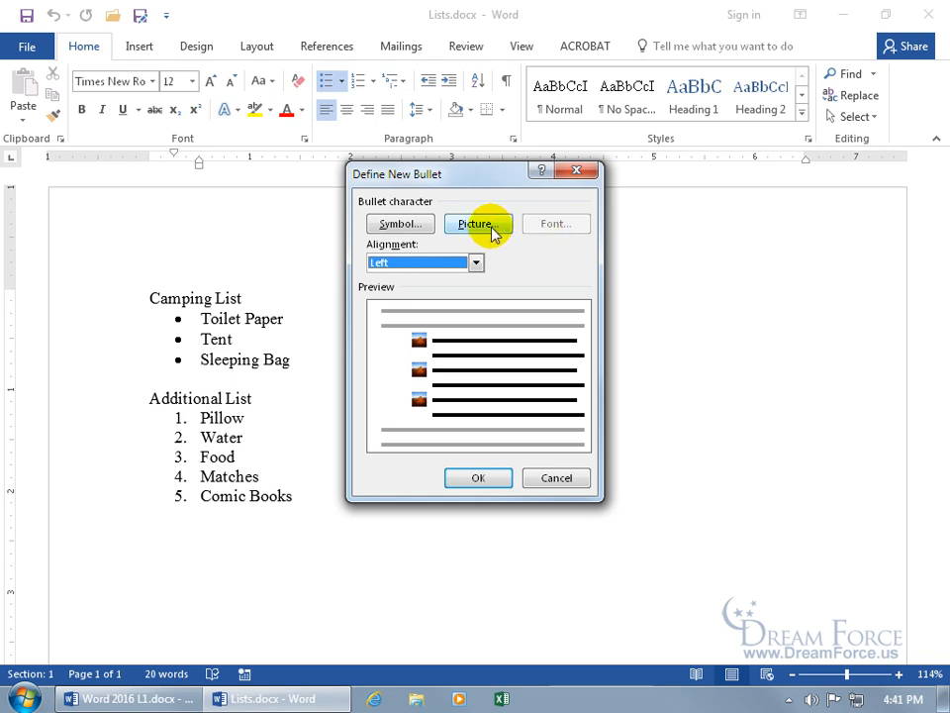
- Replace the picture bullet with the heart symbol, character code 169 of the Symbol font
click(405, 234)
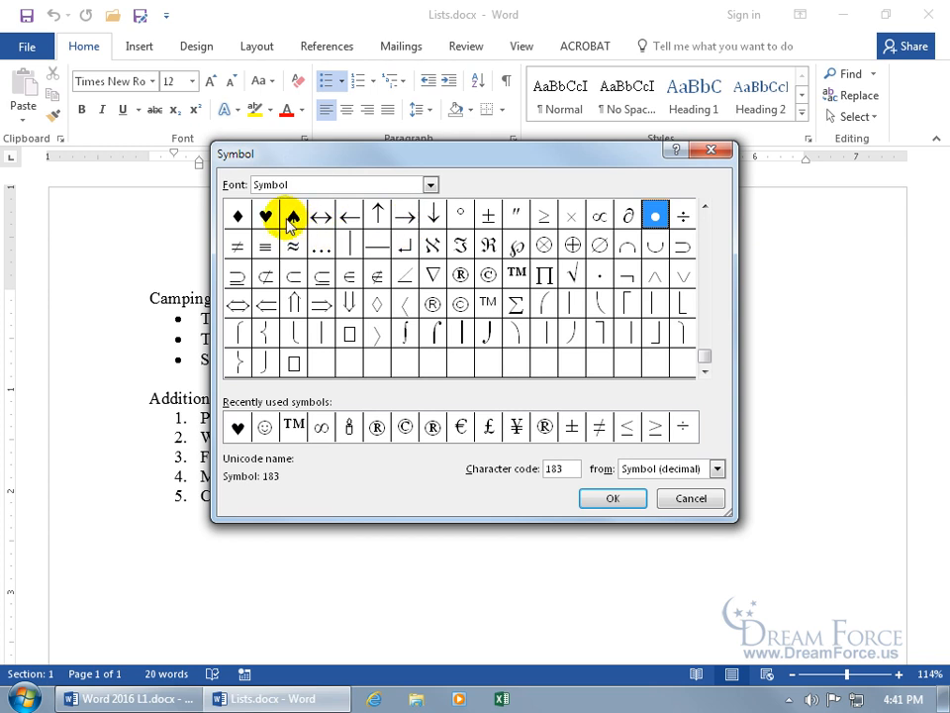
click(267, 216)
click(614, 499)
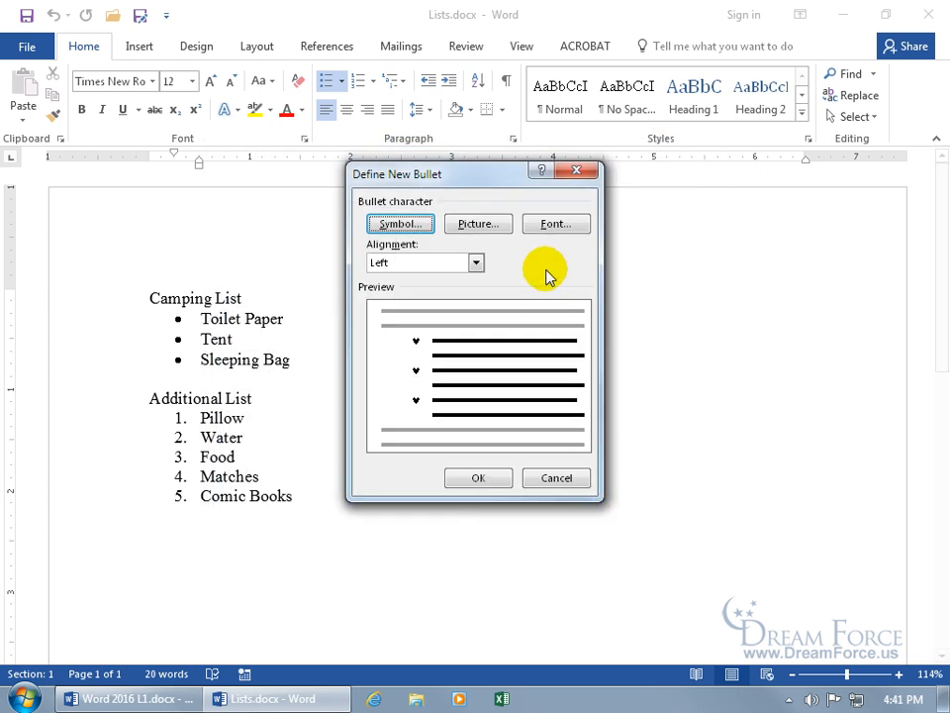
- Format the heart bullet as bold and red, and apply the new bullet to the Camping List
click(557, 226)
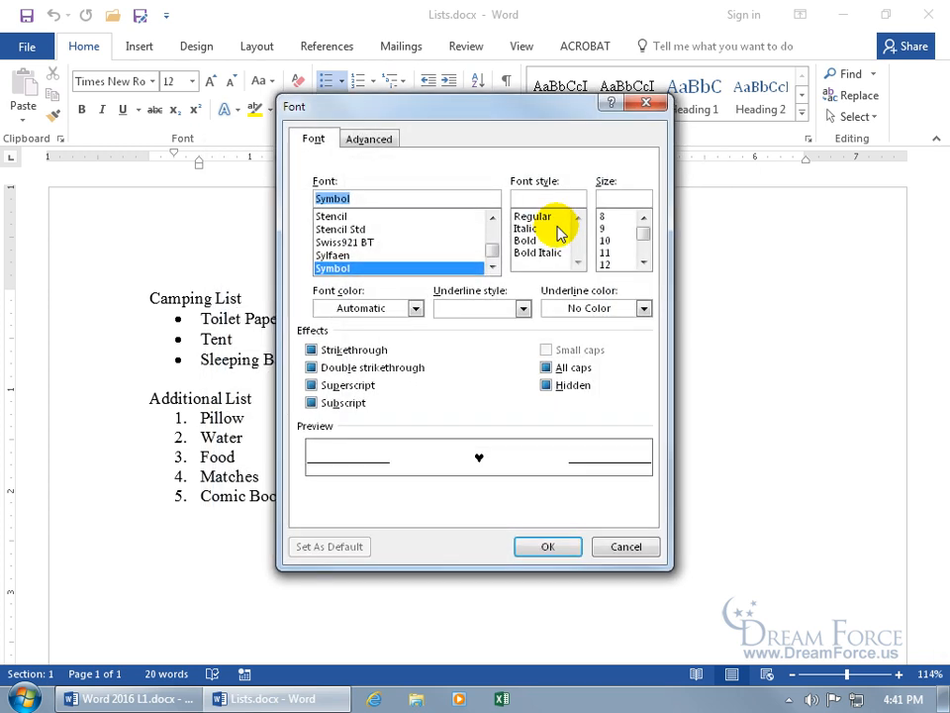
click(530, 241)
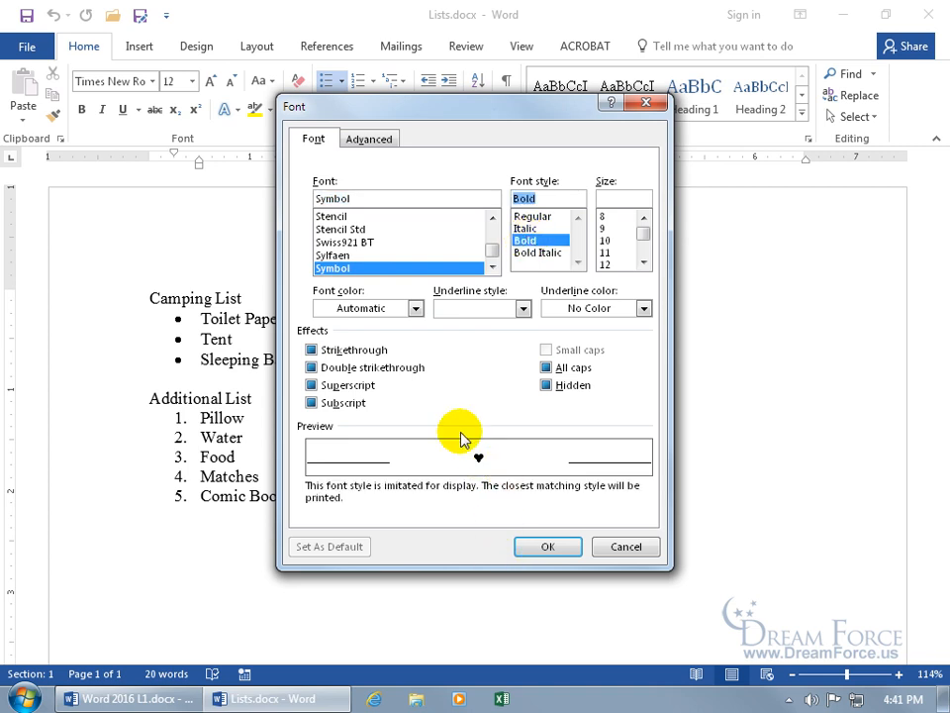
click(415, 308)
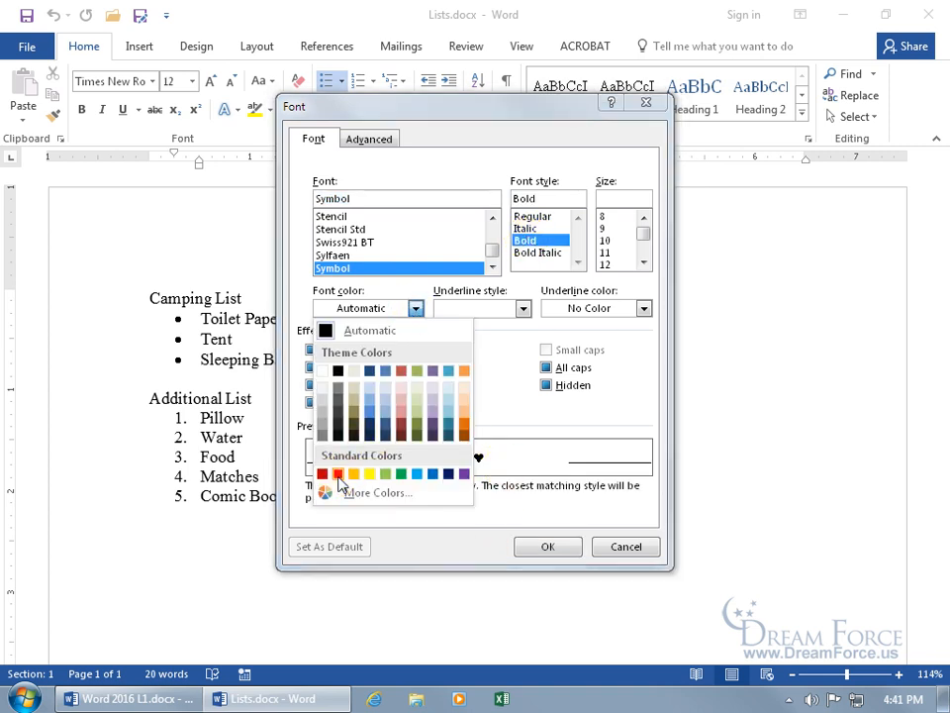
click(337, 473)
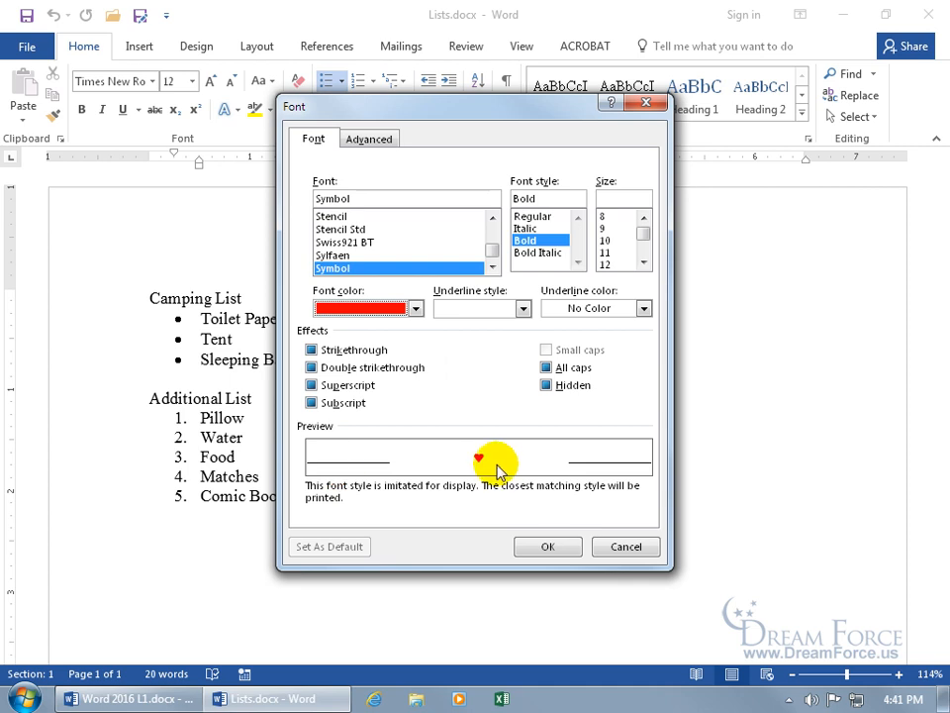
click(546, 547)
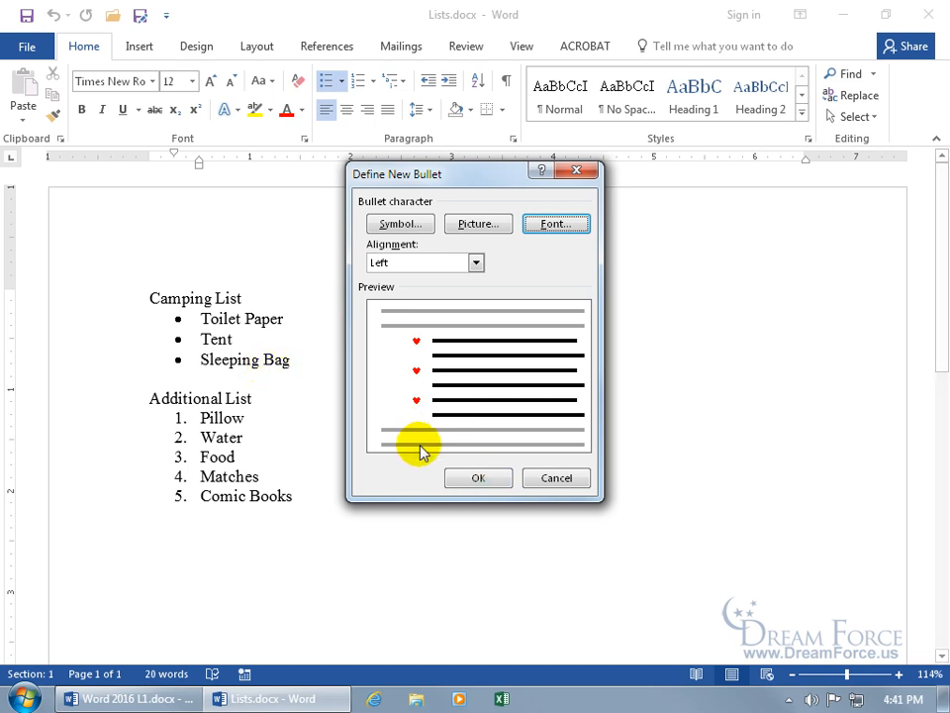
click(474, 478)
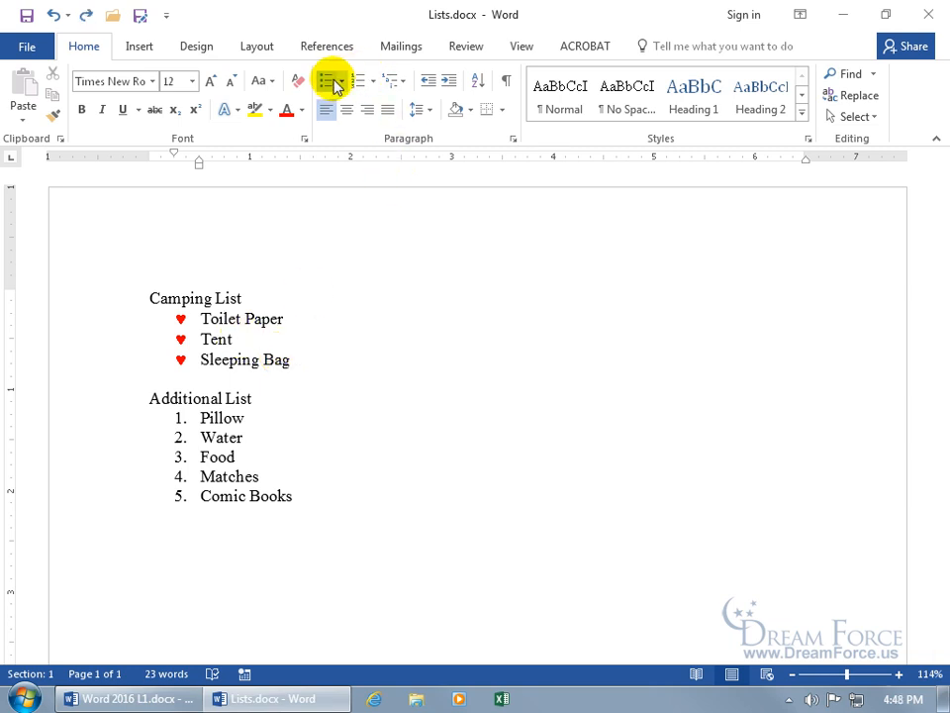
- Preview the level structure of the Camping List's current multilevel list format
click(396, 85)
mouse_move(433, 166)
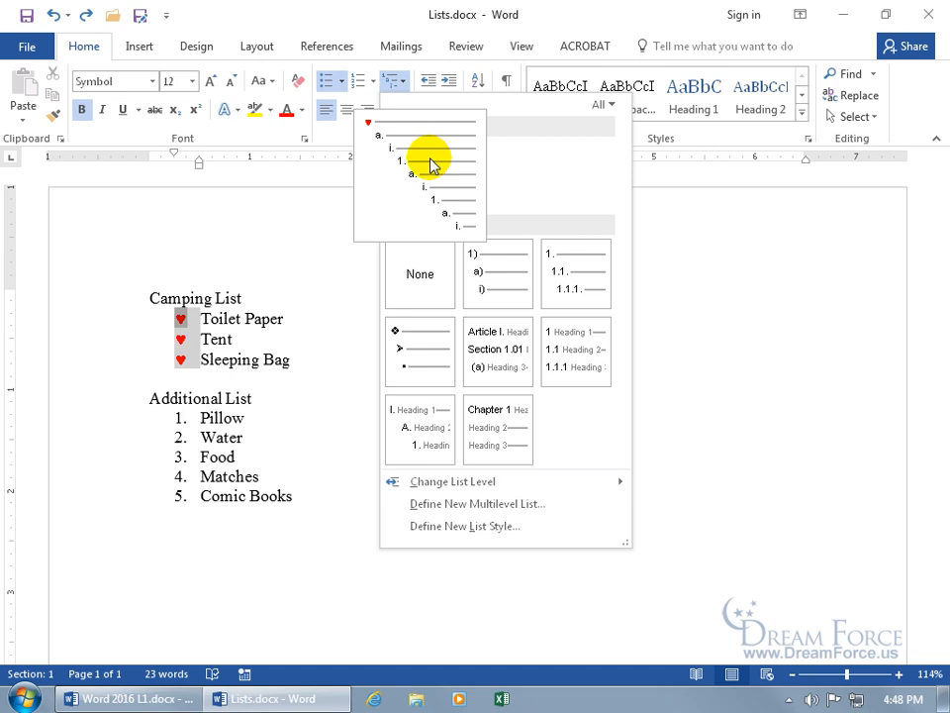
click(297, 321)
- Add the second-level sub-items Soft and Large Rolls under Toilet Paper in the Camping List
click(295, 319)
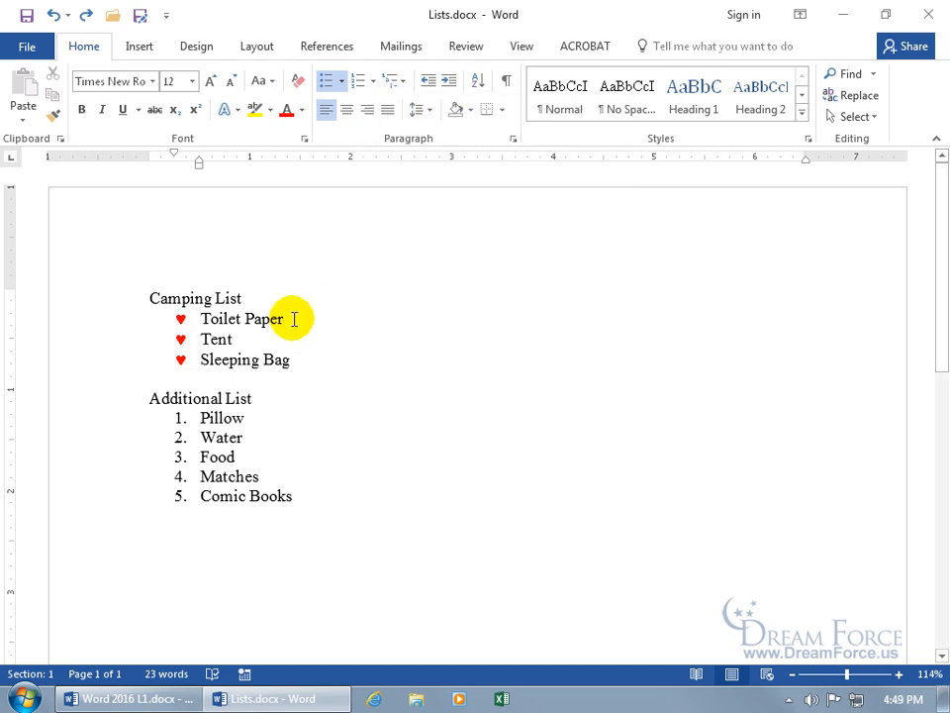
key(Return)
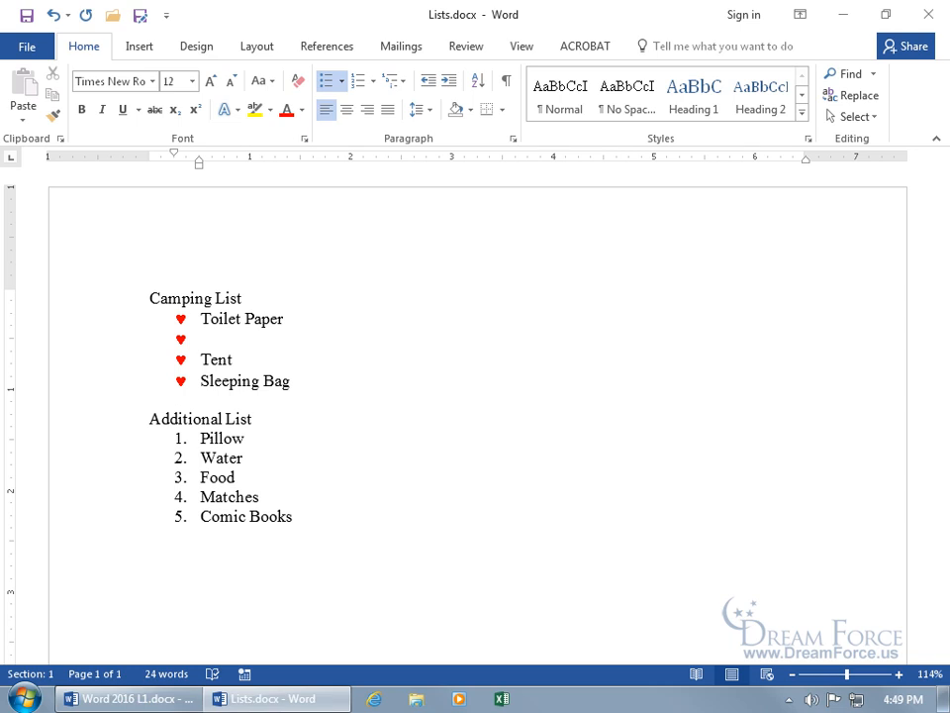
key(Tab)
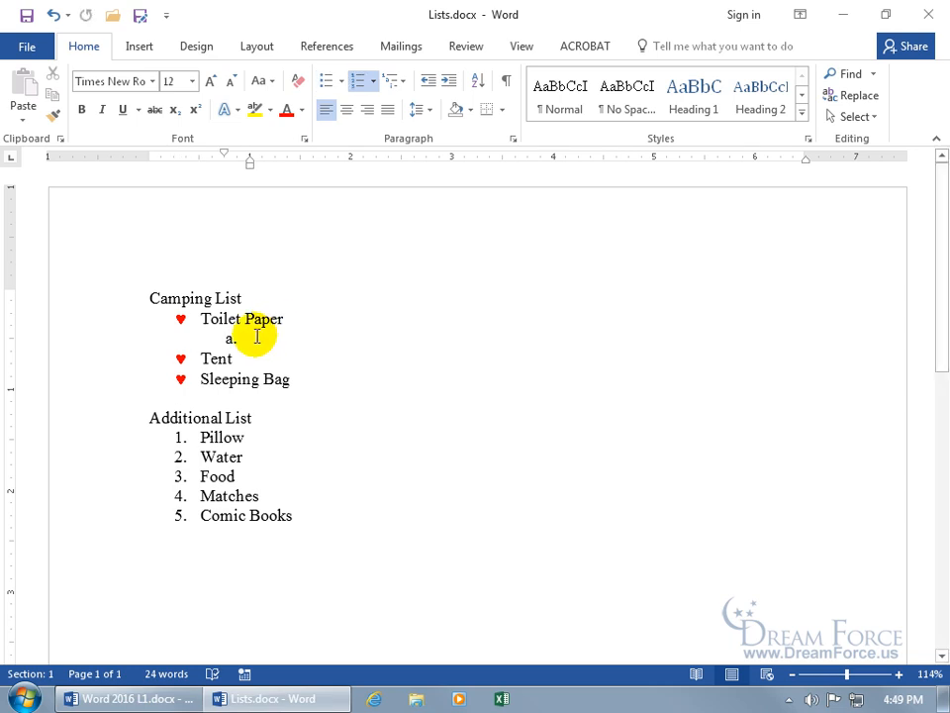
text(Soft)
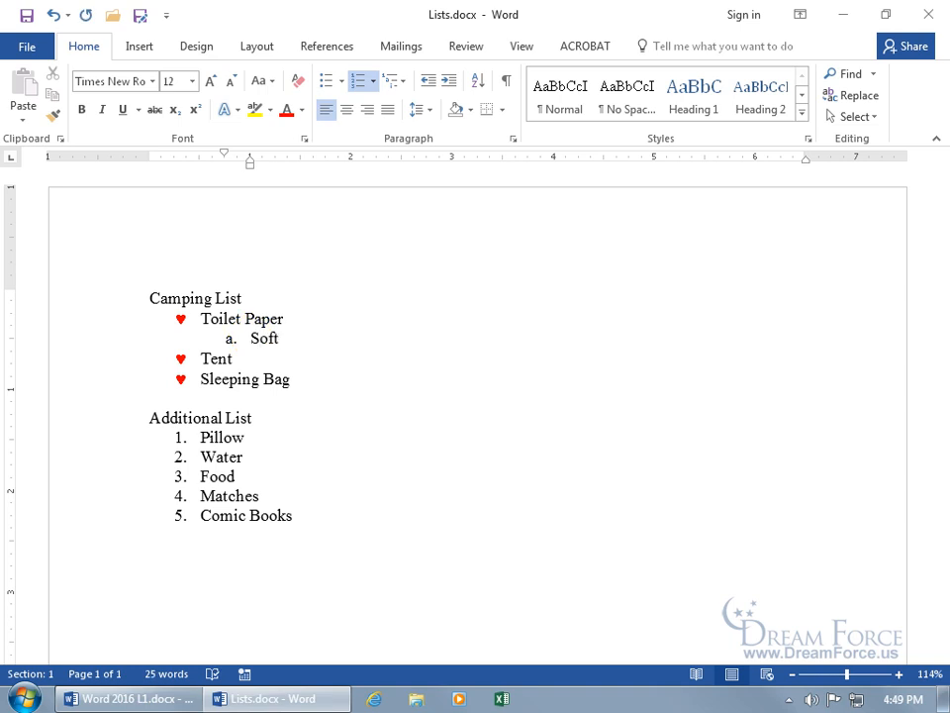
key(Return)
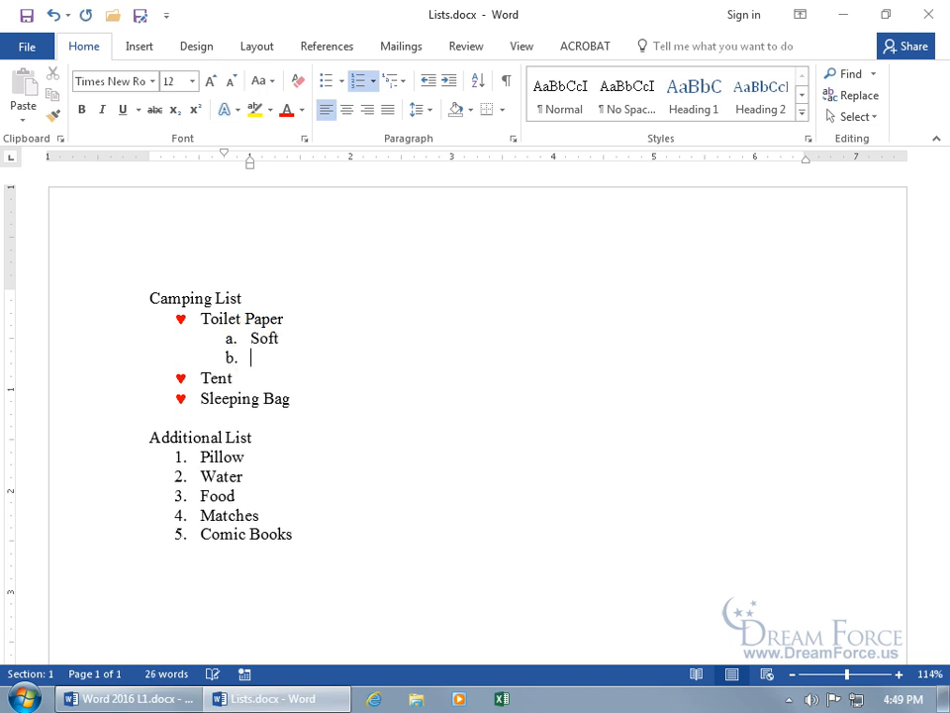
text(Large Rolls)
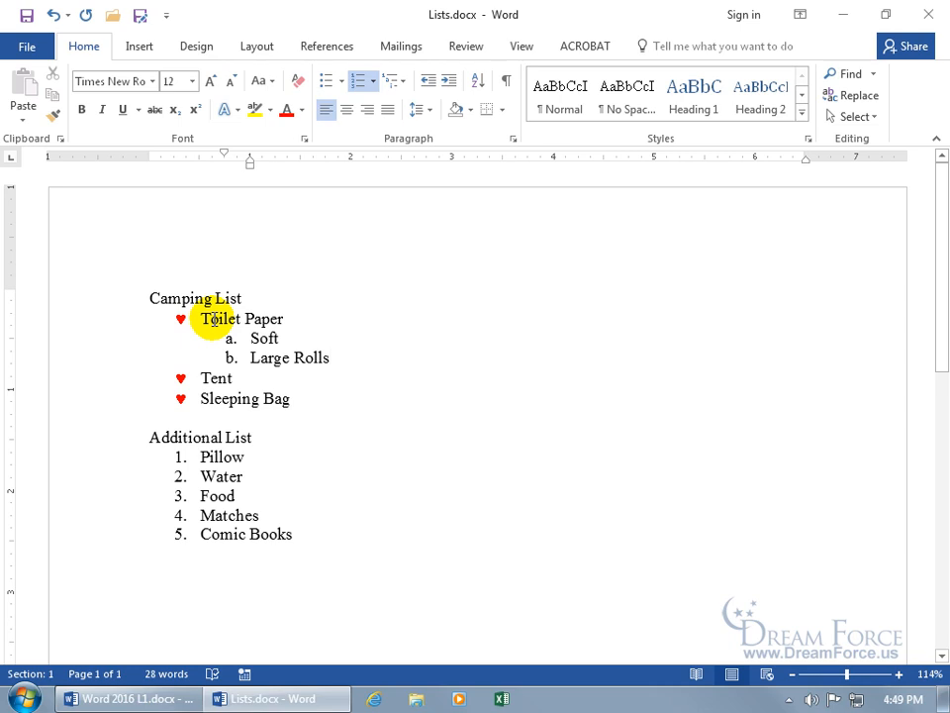
- Start a third-level item below Large Rolls, promote it back to the top level, and remove the empty line
click(400, 81)
mouse_move(426, 188)
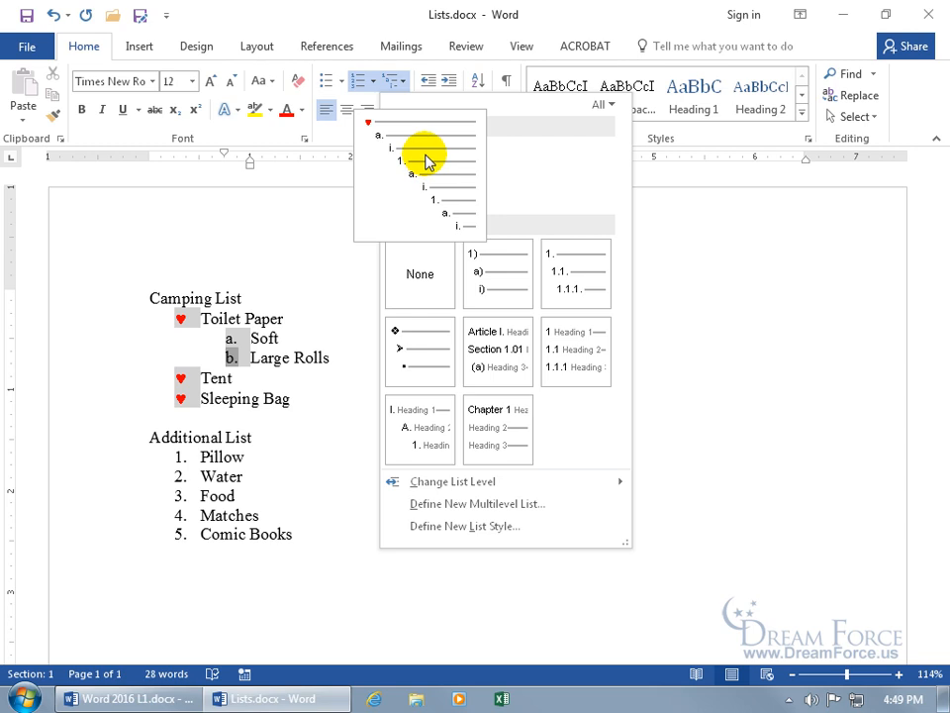
click(340, 350)
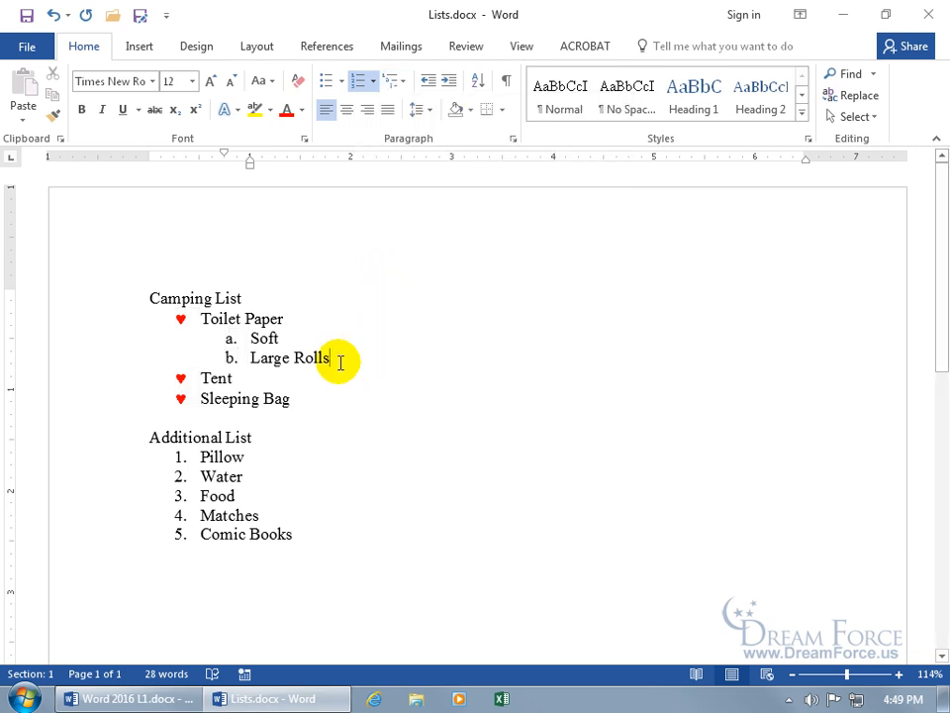
key(Return)
key(Tab)
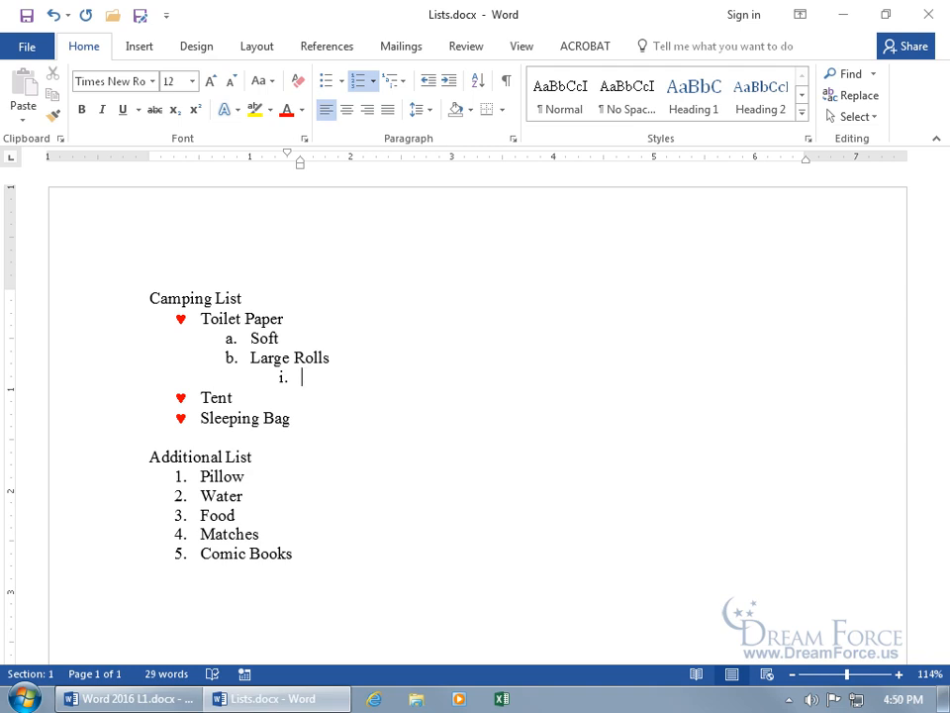
key(shift+Tab)
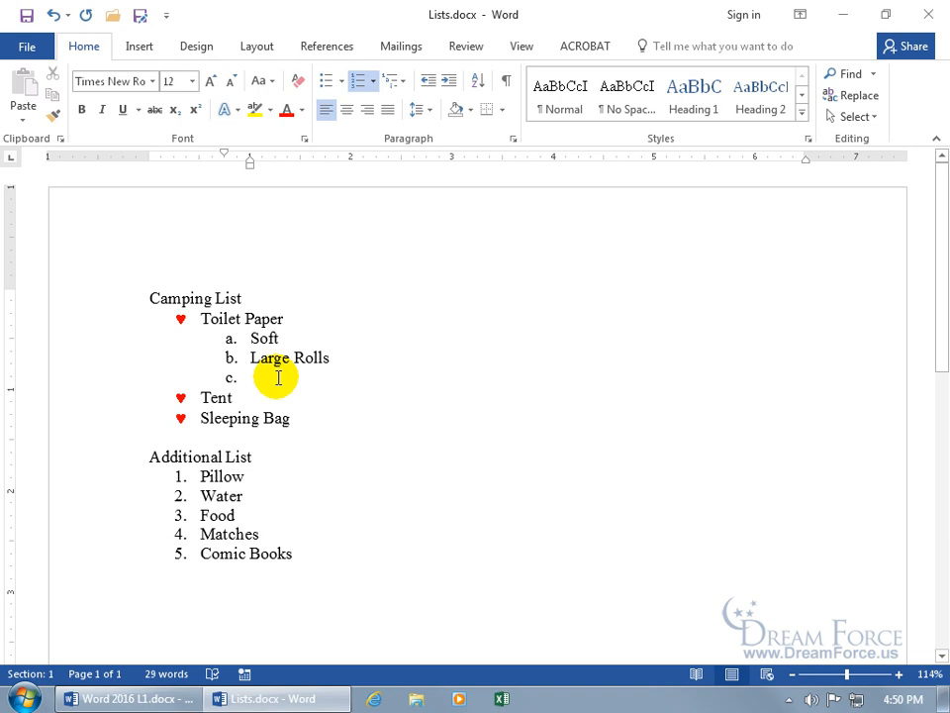
key(shift+Tab)
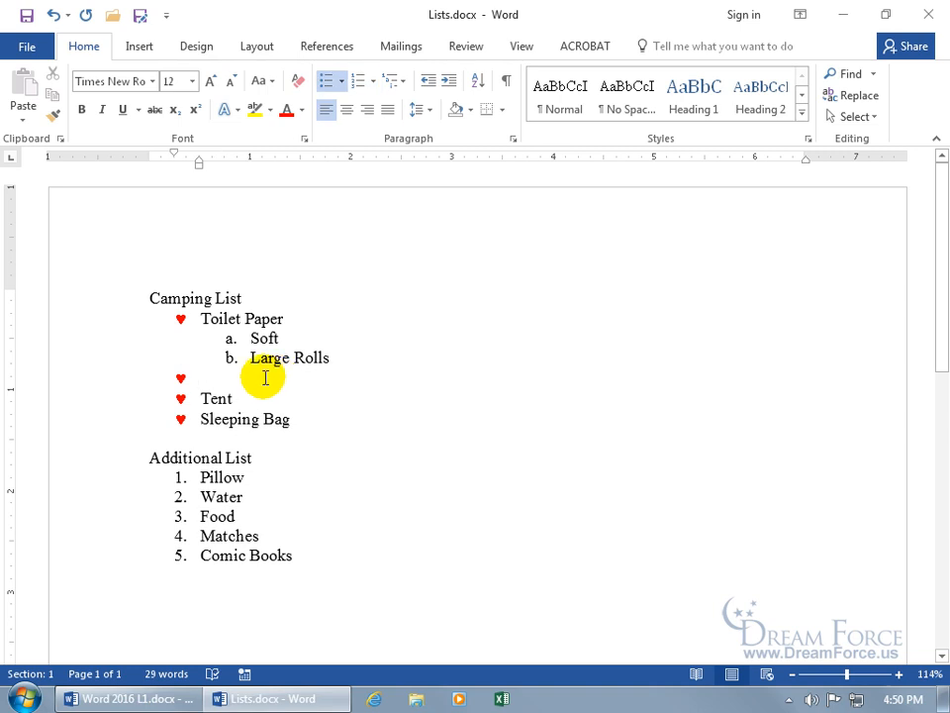
key(BackSpace)
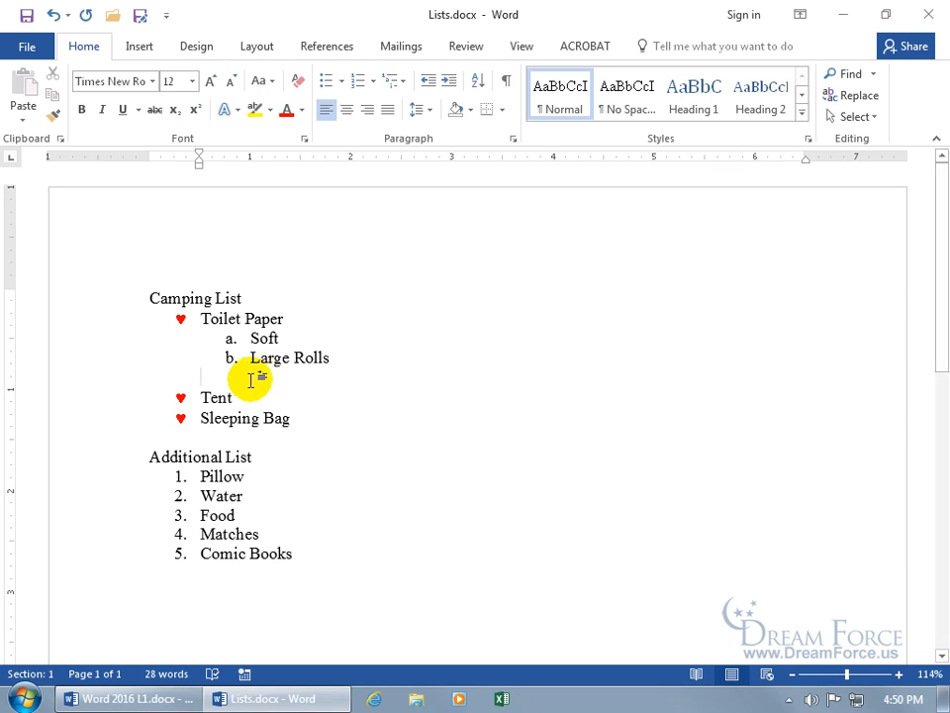
key(Delete)
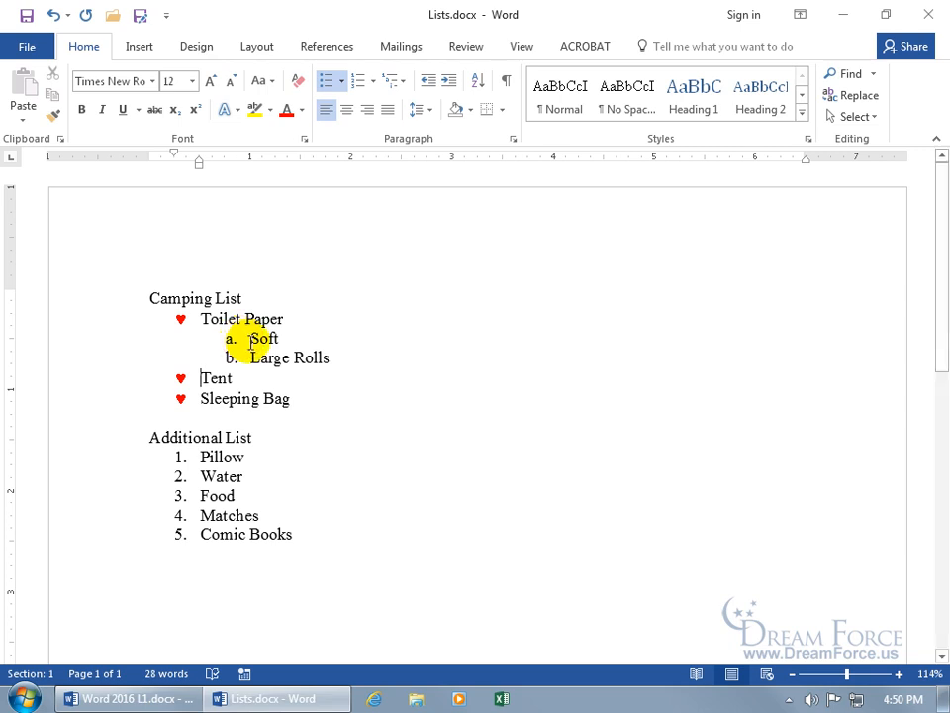
- Promote the Large Rolls item to the top level of the Camping List and reword it as Large Cinnamon Rolls
click(247, 339)
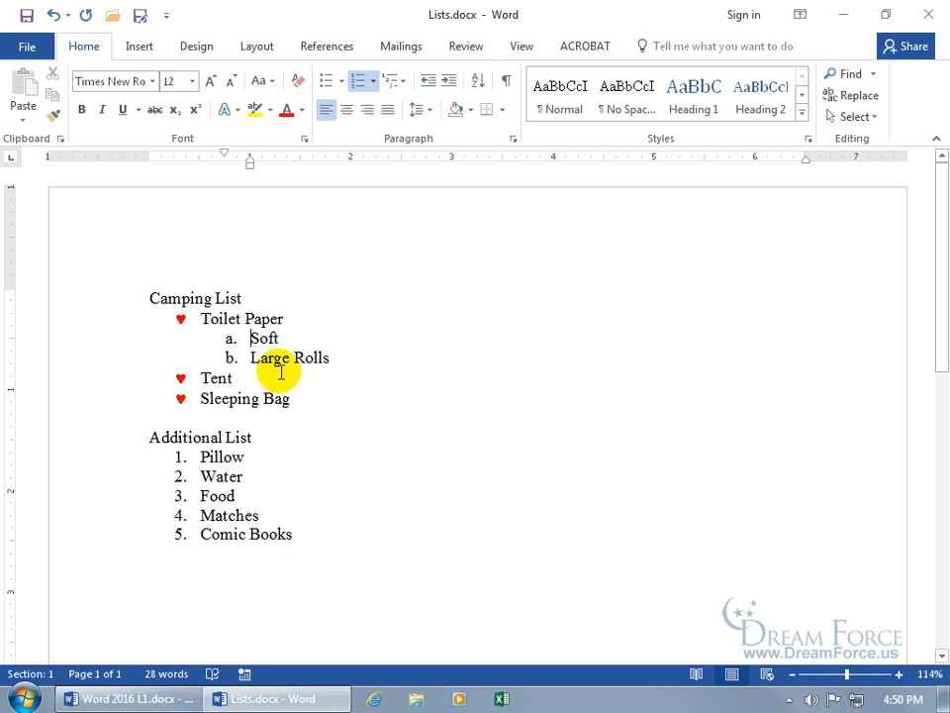
click(250, 358)
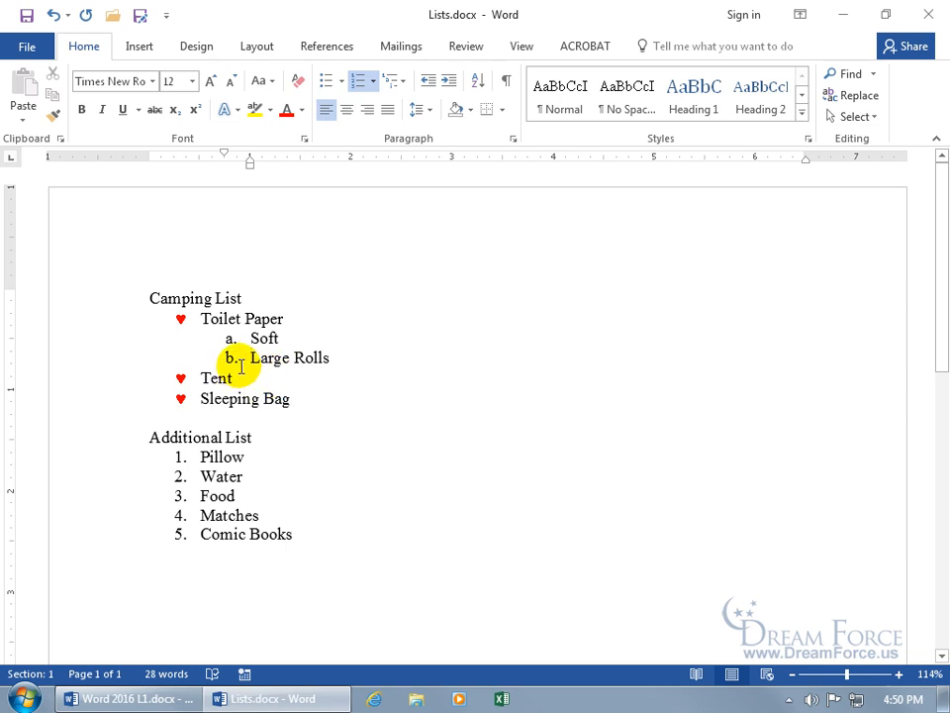
key(Tab)
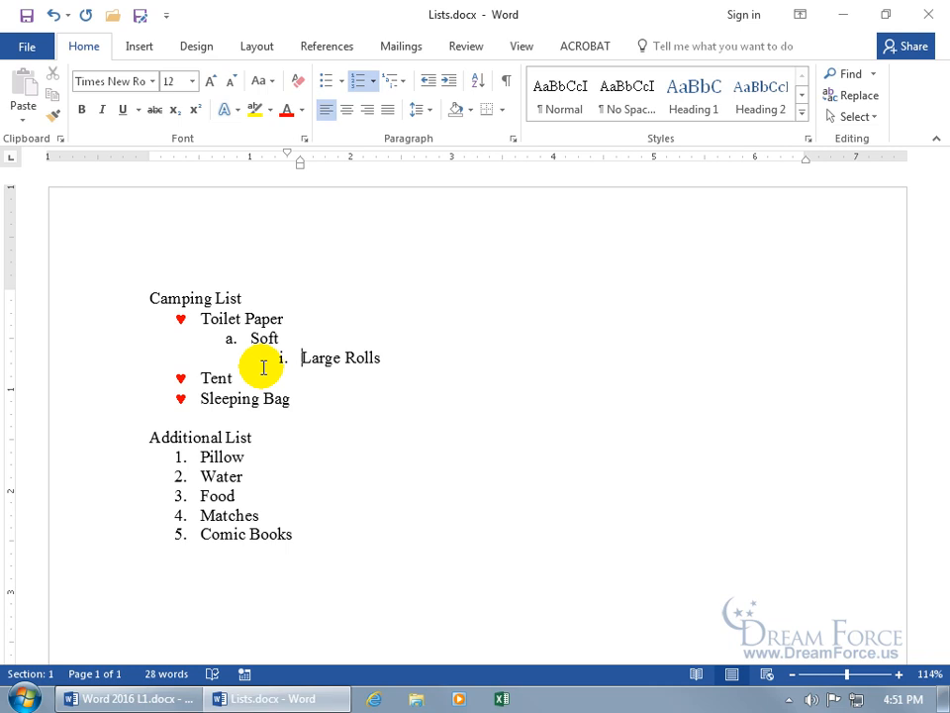
key(shift+Tab)
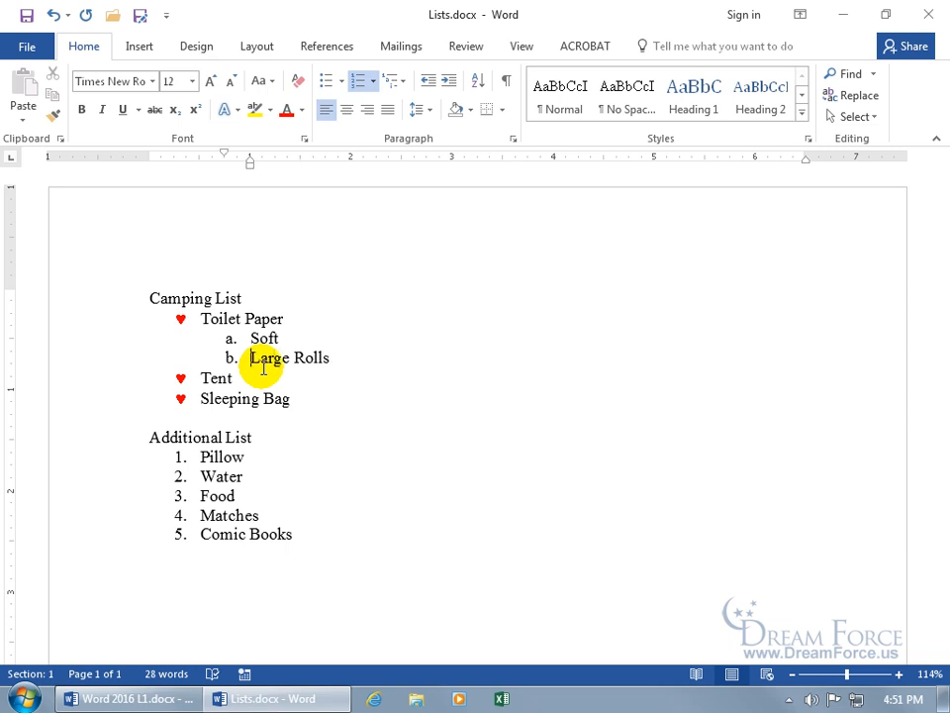
key(shift+Tab)
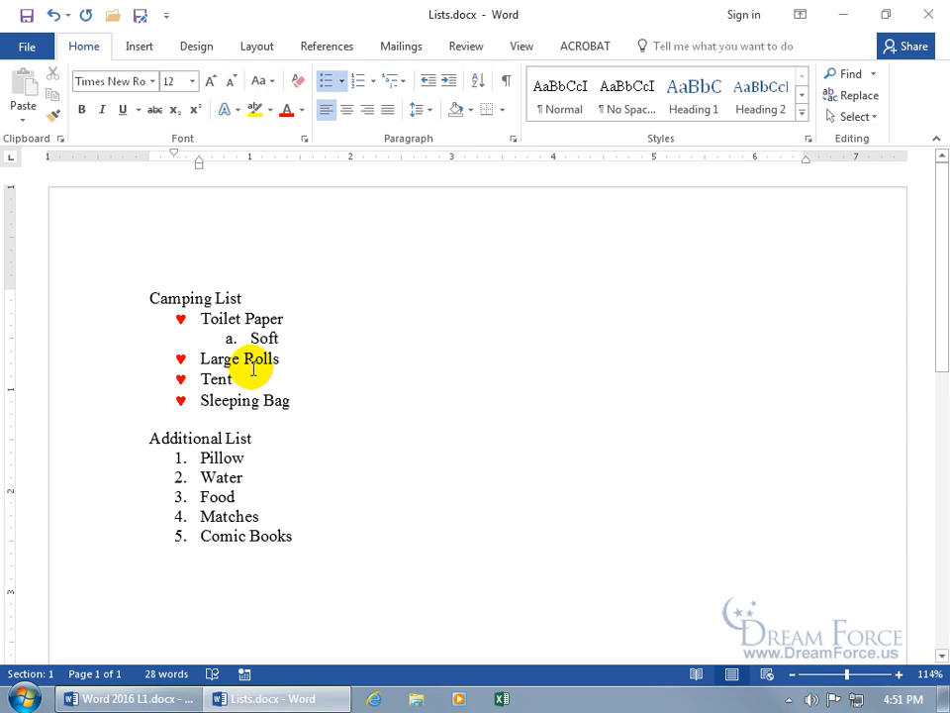
click(243, 360)
text(Cinnamon)
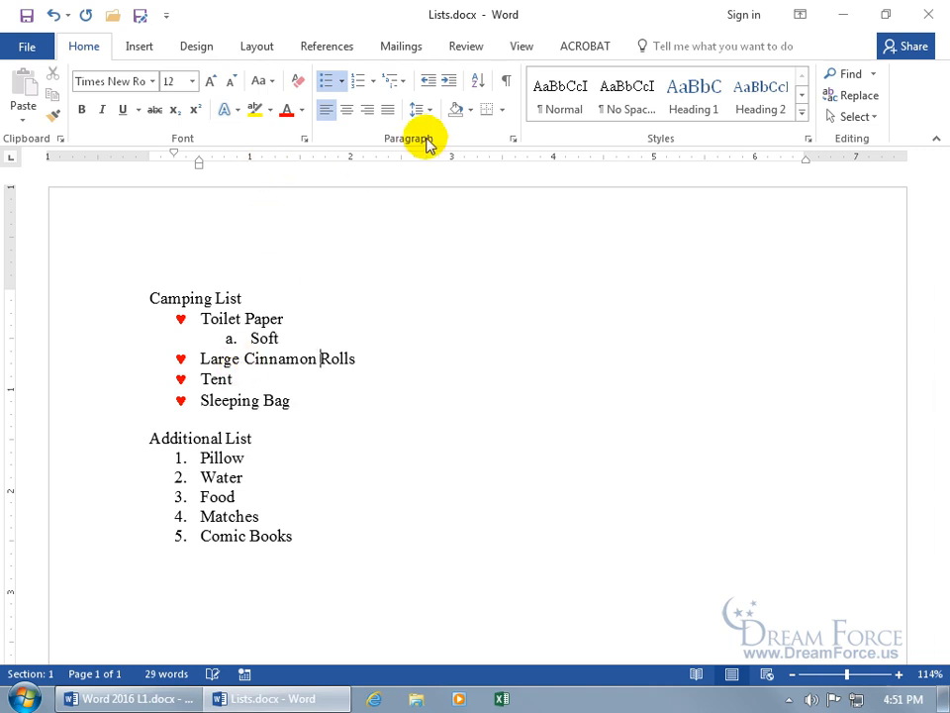
- Increase the indent of Large Cinnamon Rolls by two levels, and decrease it back to the top level
click(445, 84)
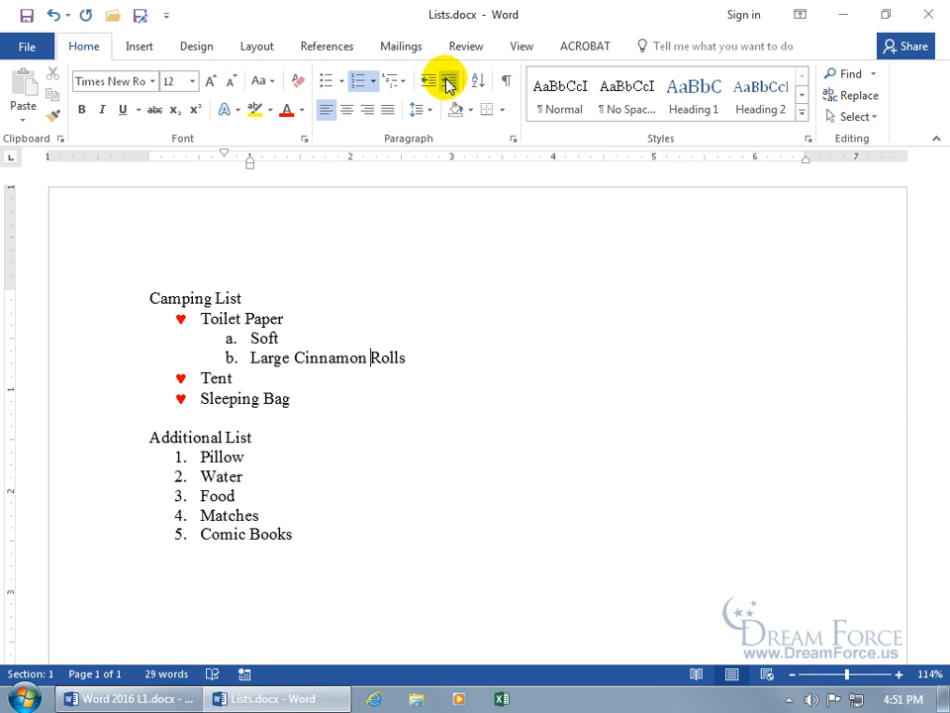
click(445, 84)
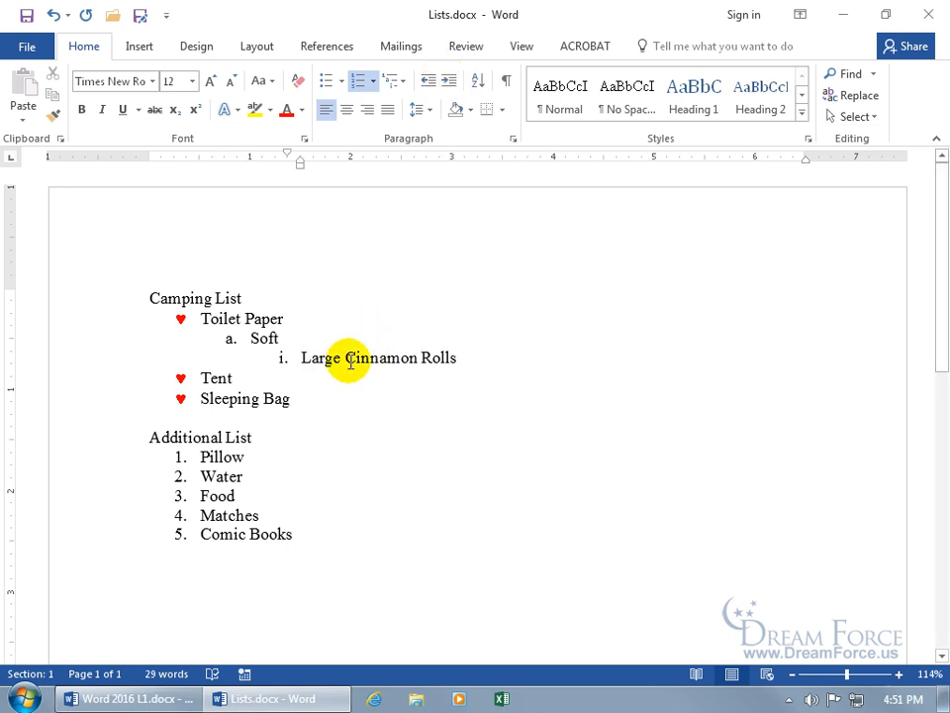
click(428, 81)
click(428, 82)
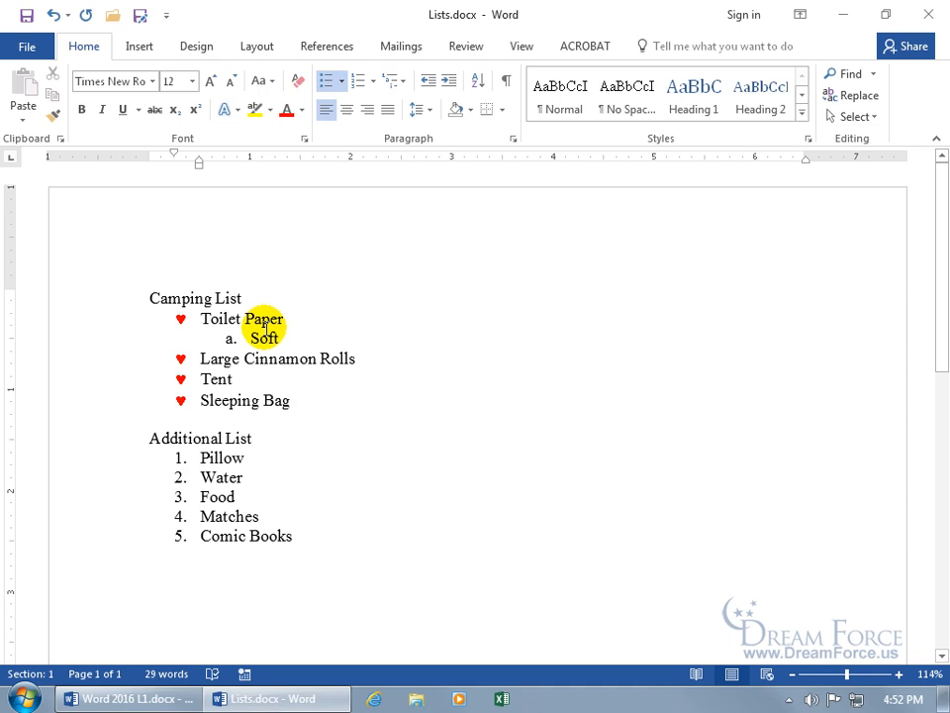
- Try demoting Water in the Additional List by two levels, preview the multilevel format, and undo both level changes
click(222, 478)
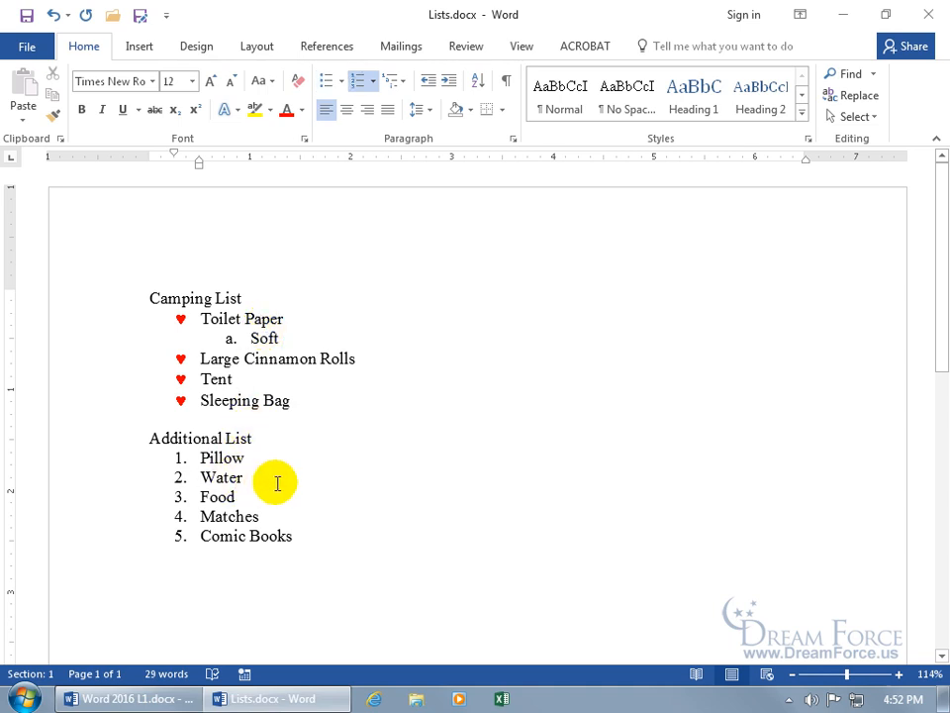
key(Tab)
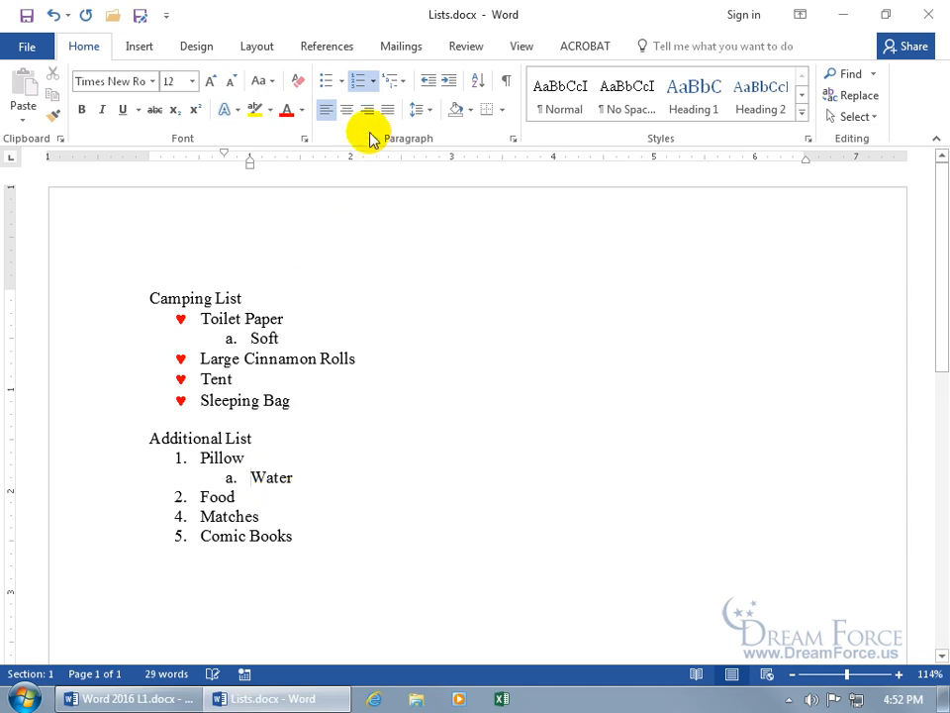
click(374, 85)
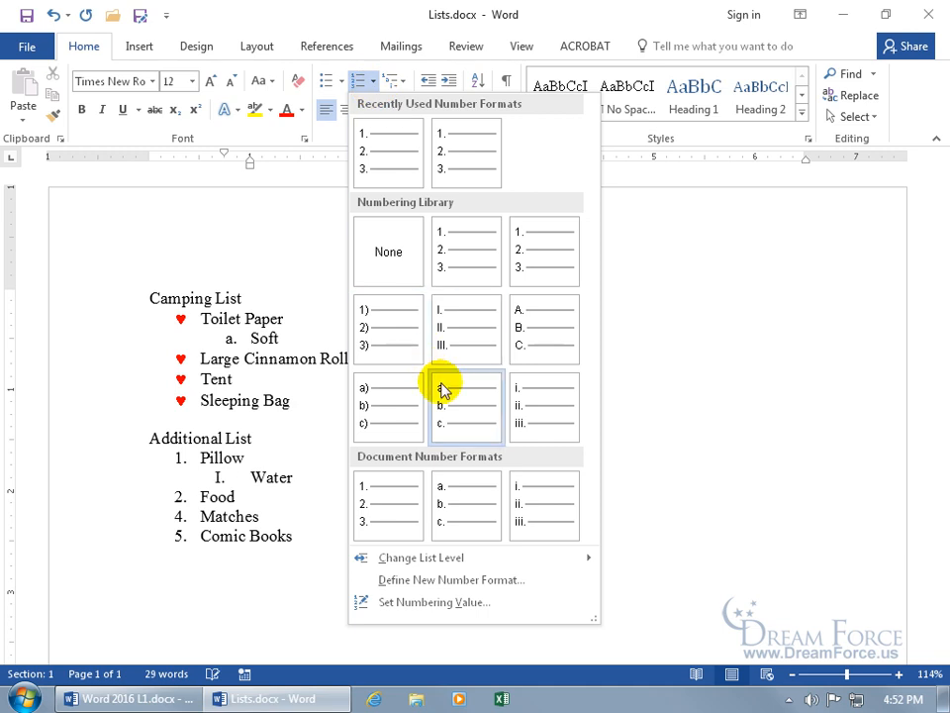
click(408, 84)
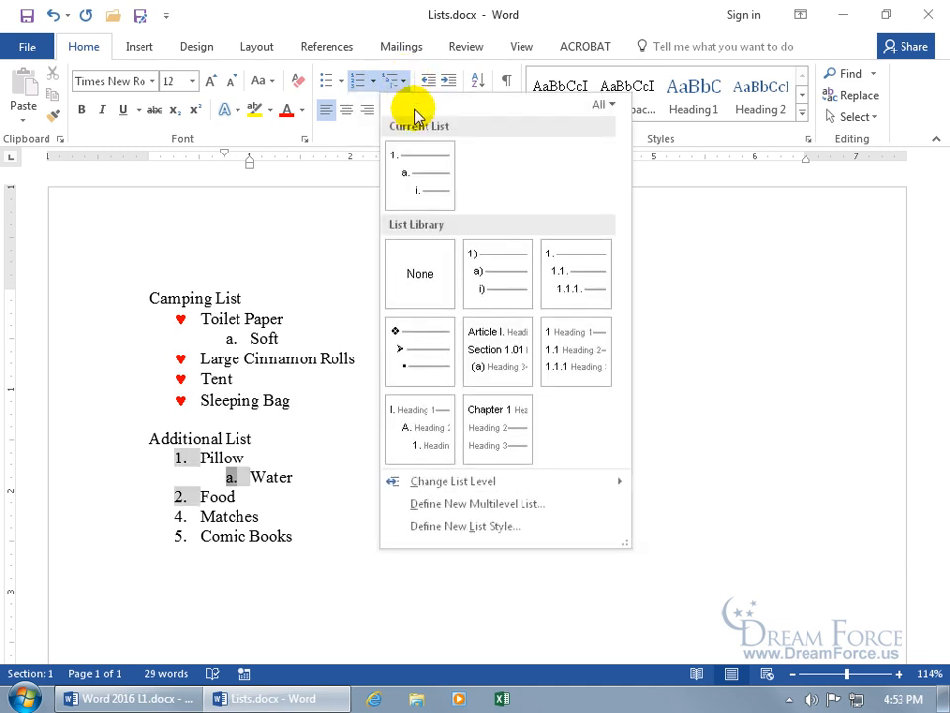
mouse_move(430, 180)
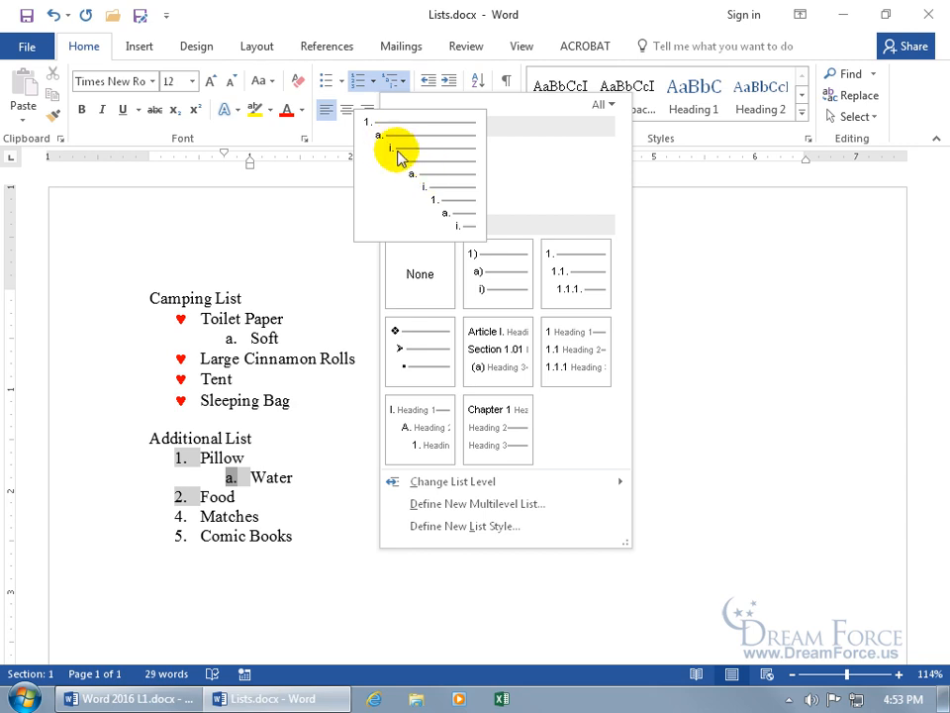
click(256, 477)
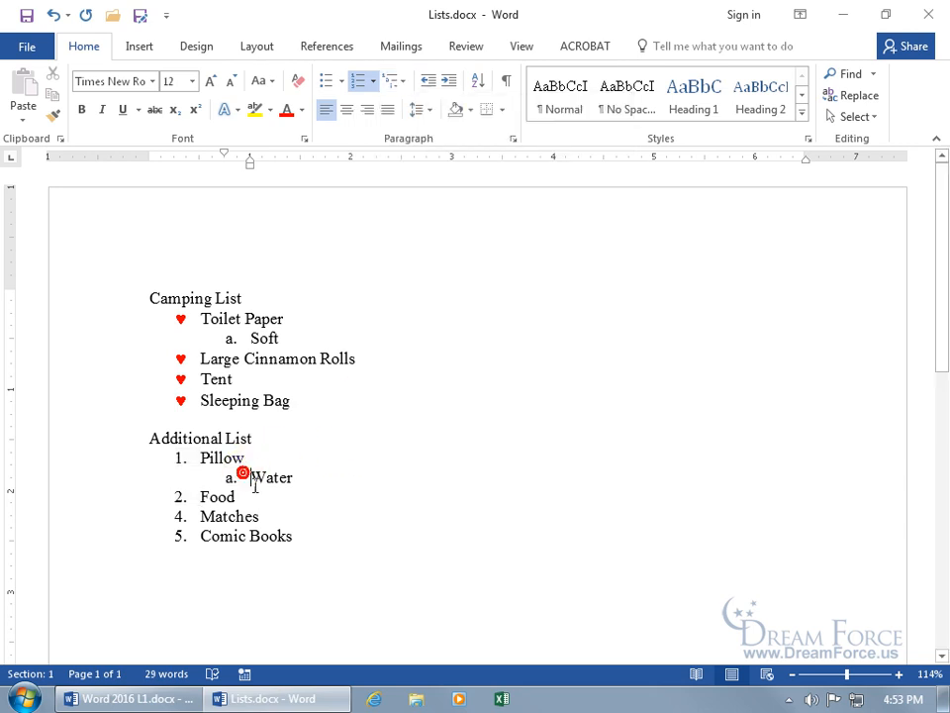
key(Tab)
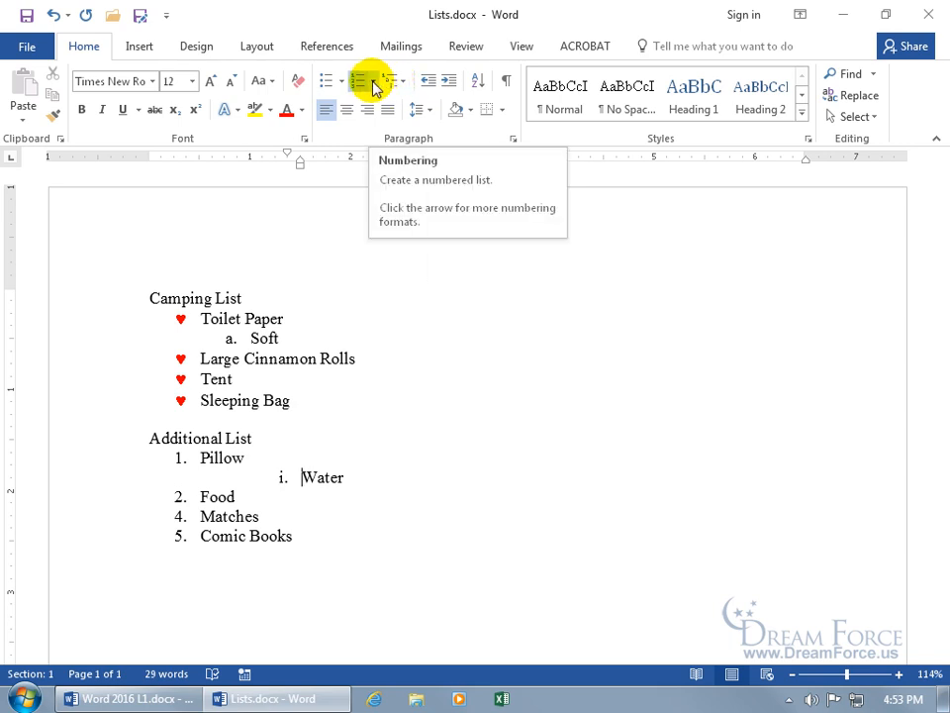
click(52, 14)
click(52, 15)
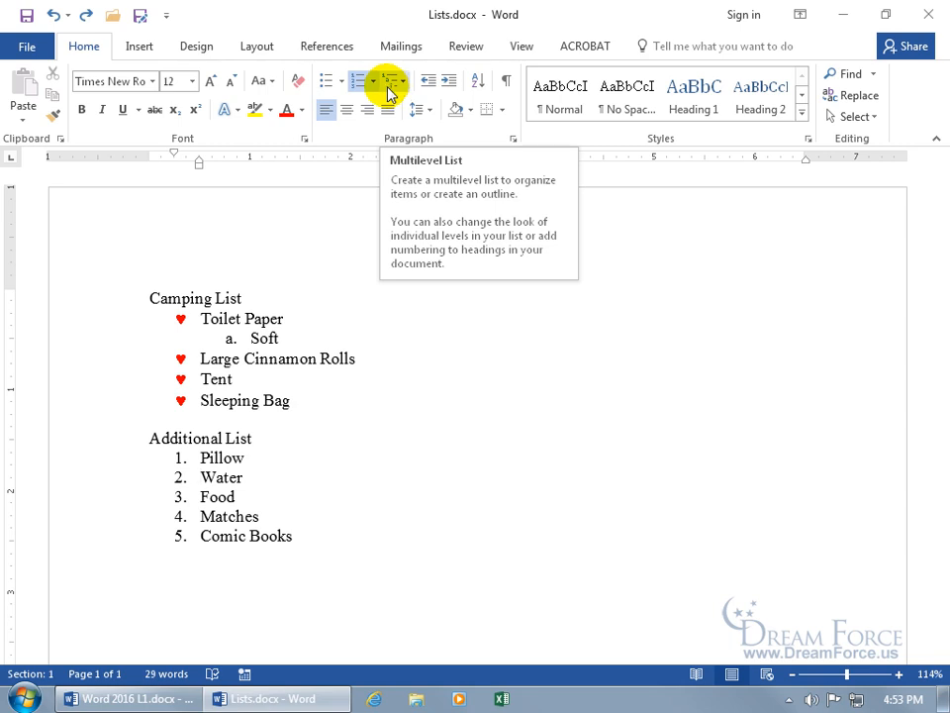
- Convert the entire Additional List, from Pillow to Comic Books, from numbering to round bullets
click(325, 84)
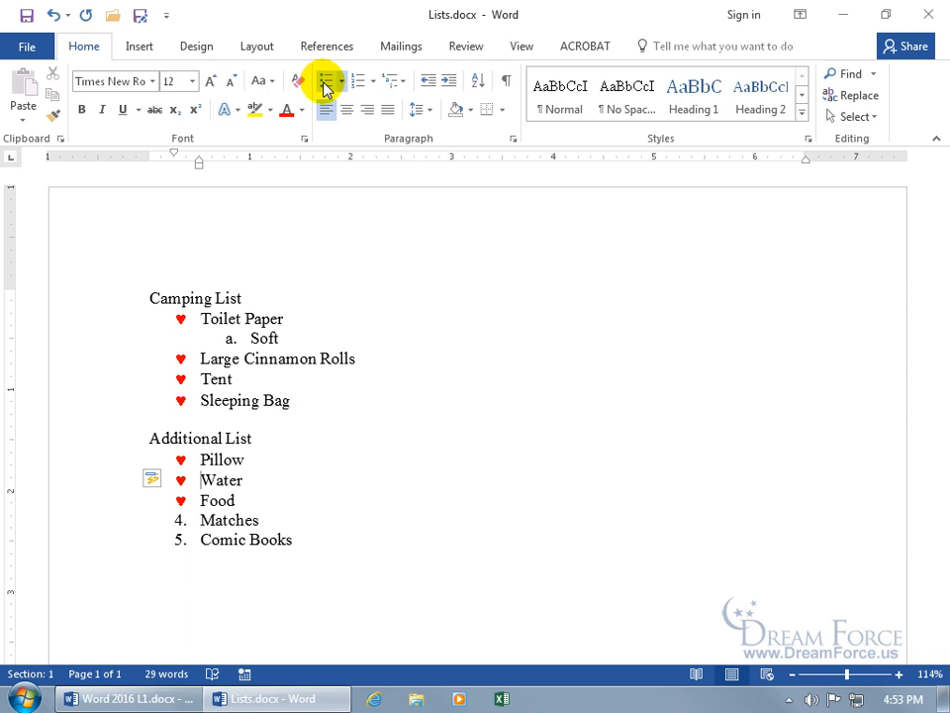
click(52, 15)
drag(290, 535, 201, 458)
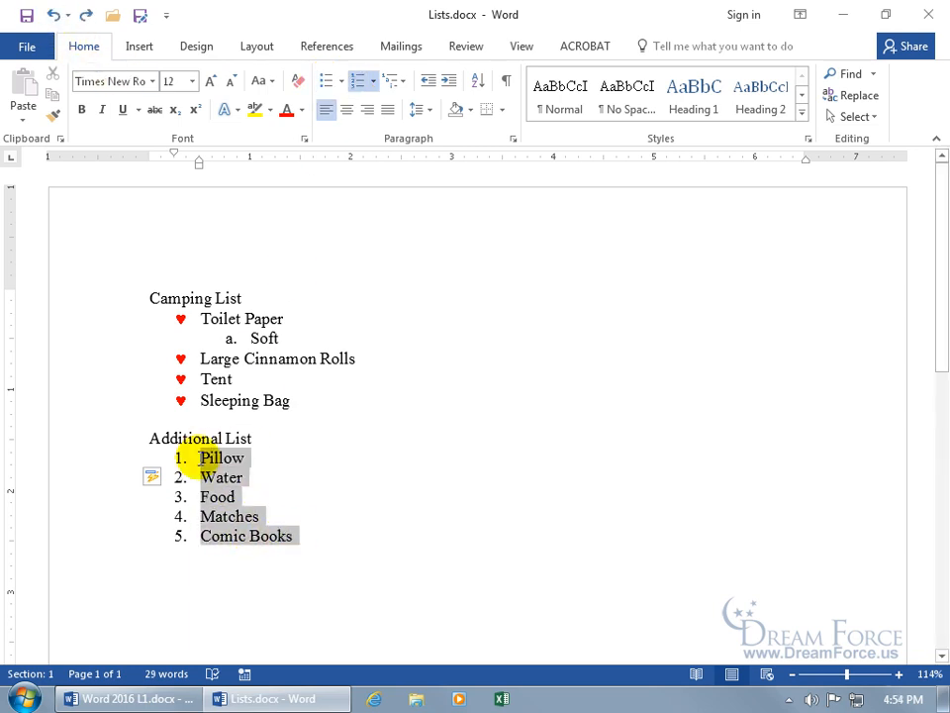
click(328, 83)
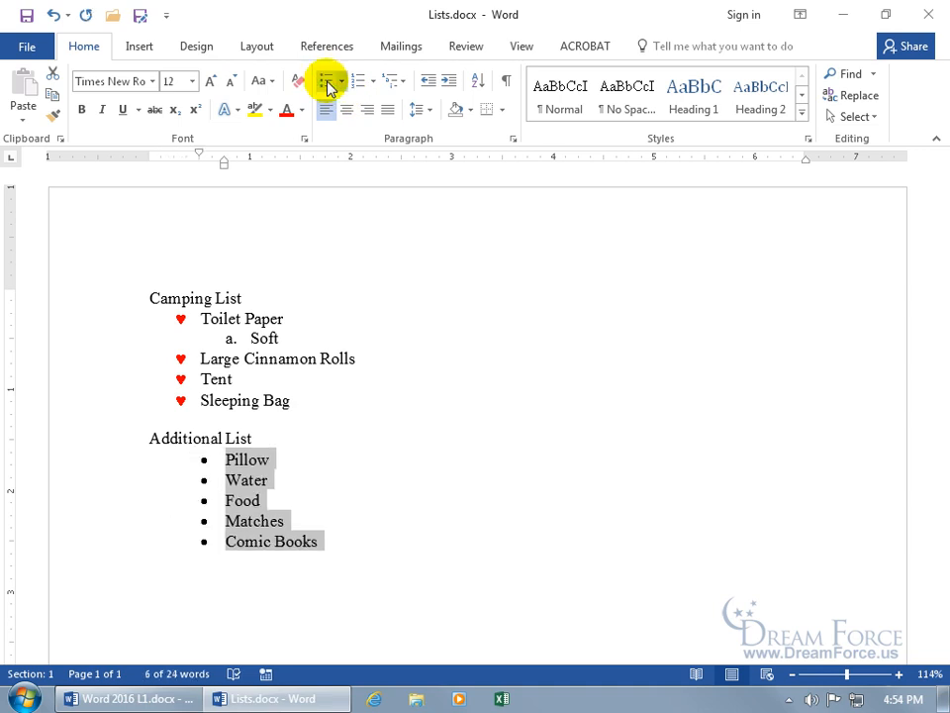
- Demote Water to a second-level bullet under Pillow in the Additional List
click(237, 482)
click(229, 480)
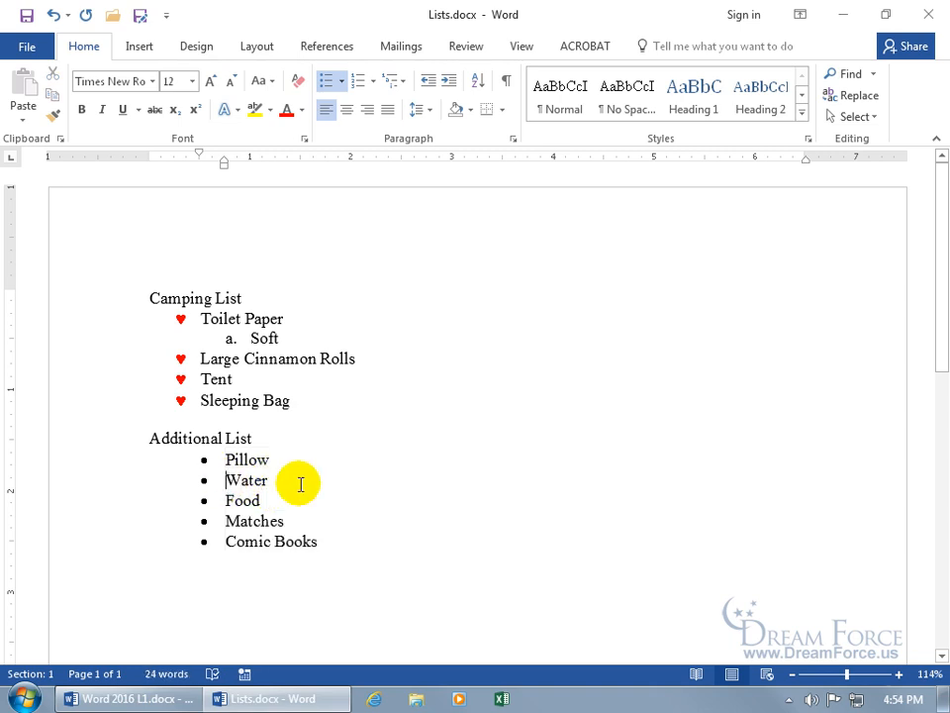
key(Tab)
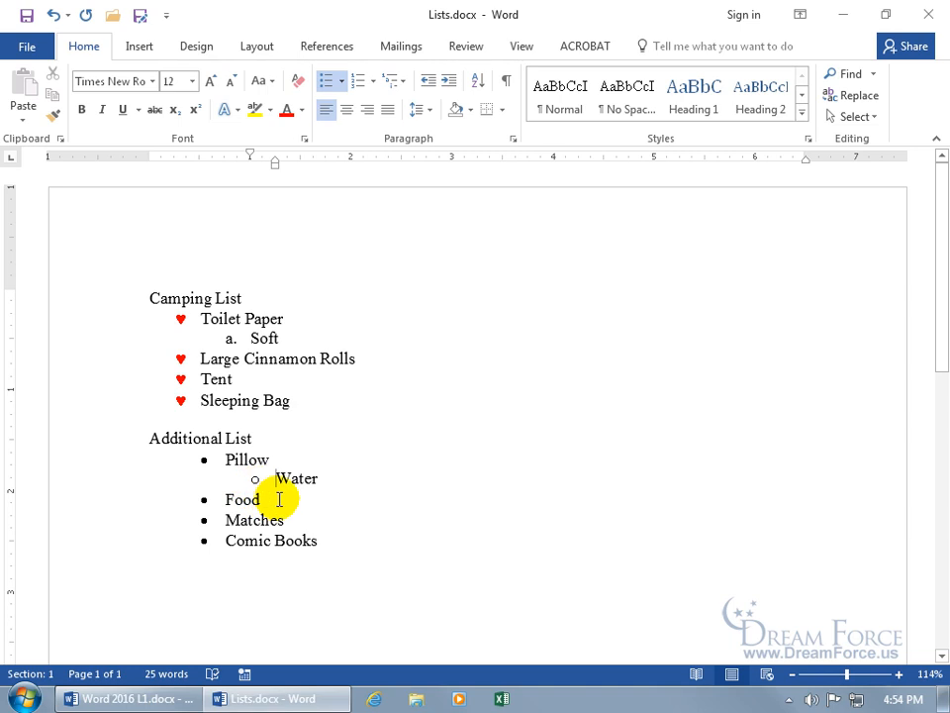
- Demote Water to a third-level bullet in the Additional List and preview the list's multilevel format
key(Tab)
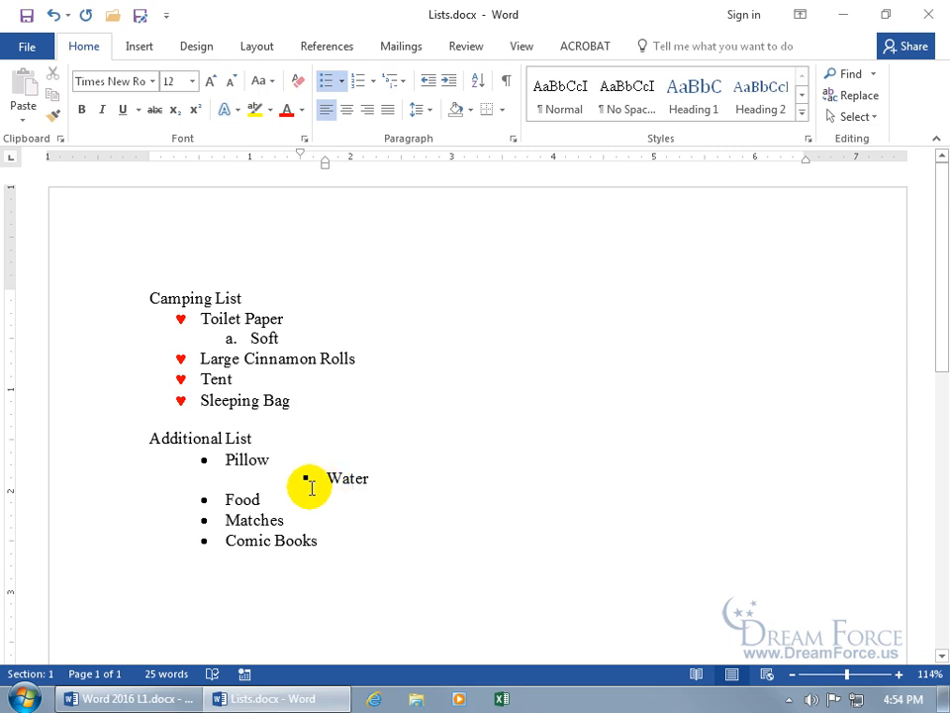
click(344, 83)
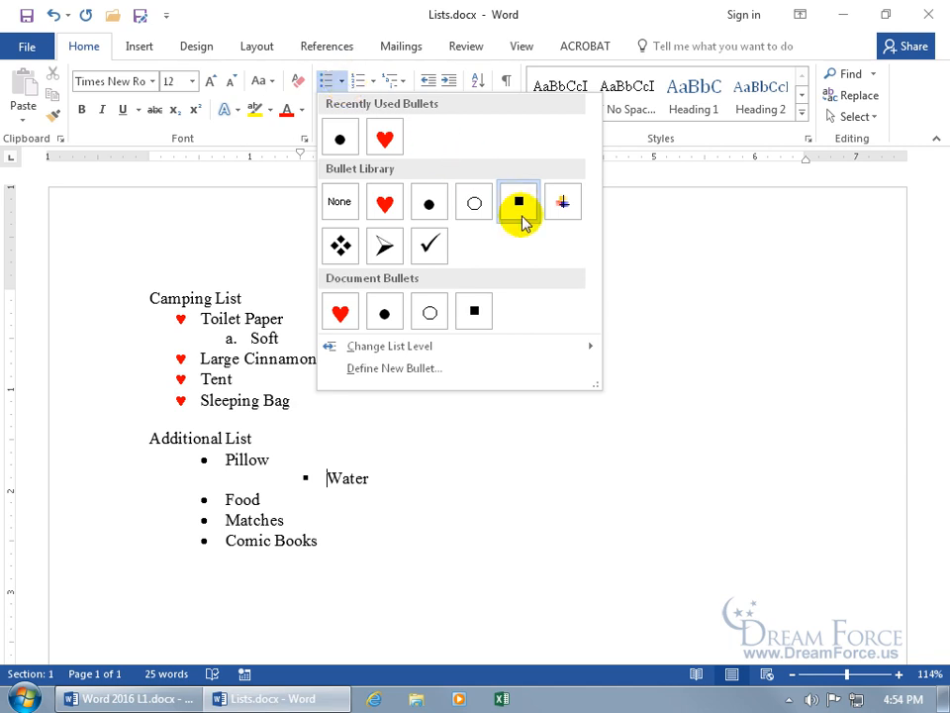
click(402, 79)
click(404, 83)
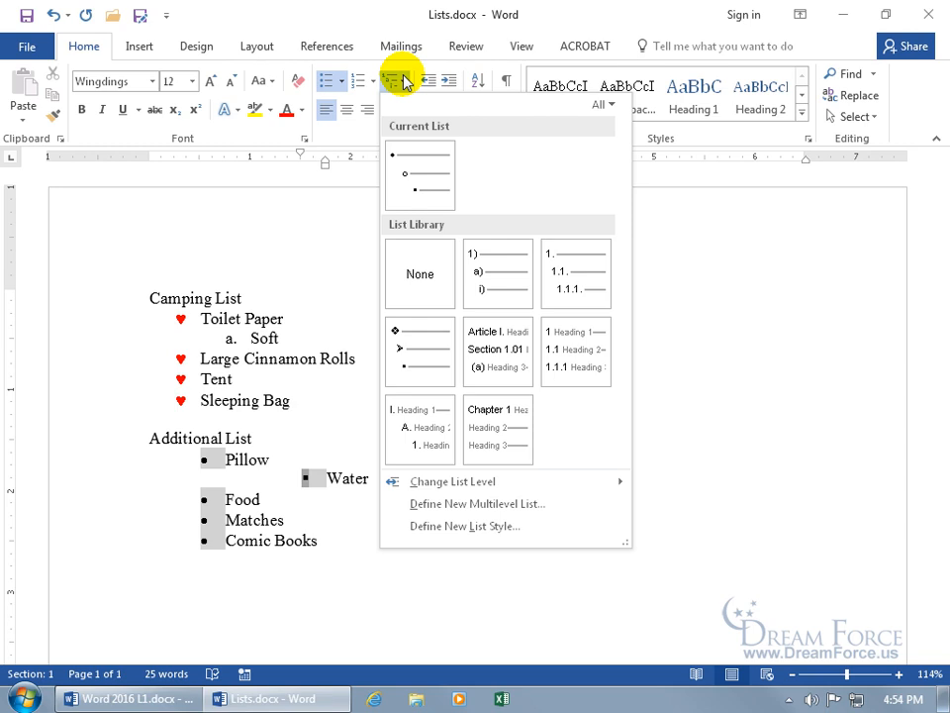
mouse_move(424, 177)
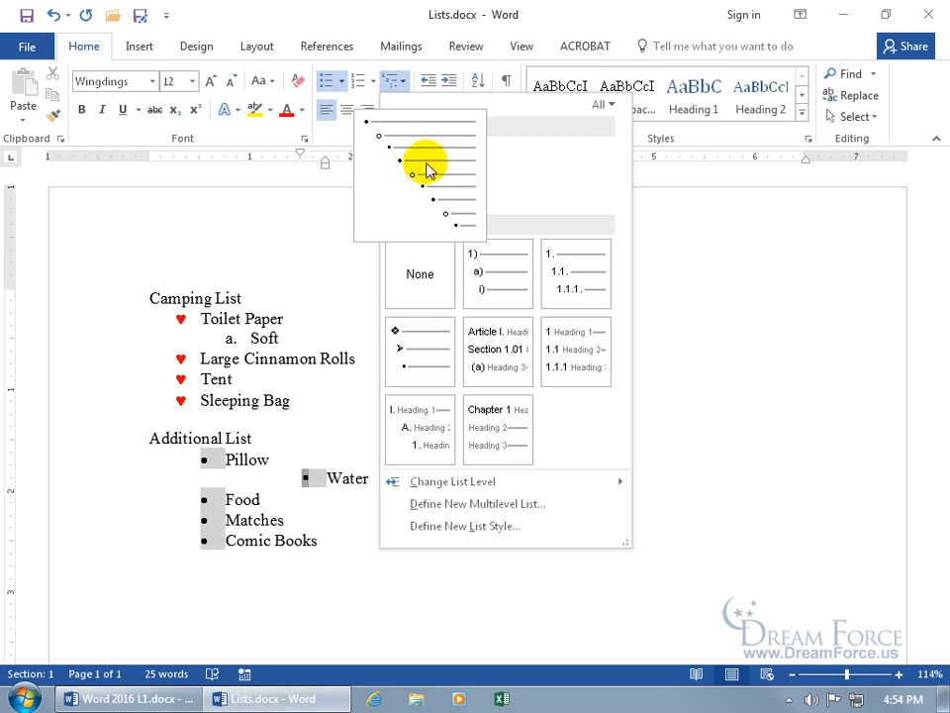
click(660, 313)
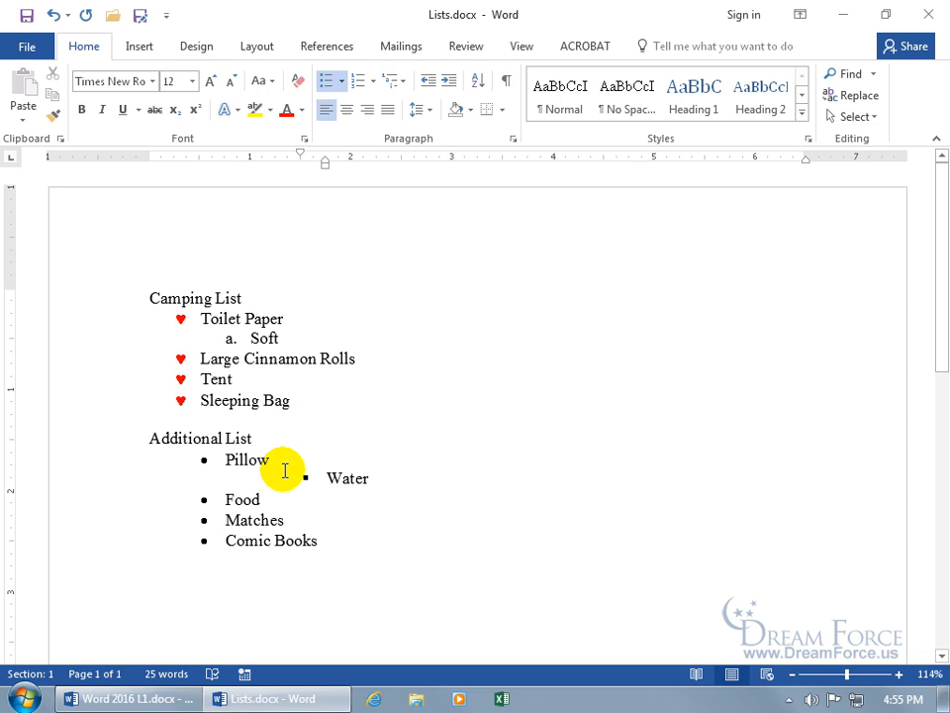
click(405, 83)
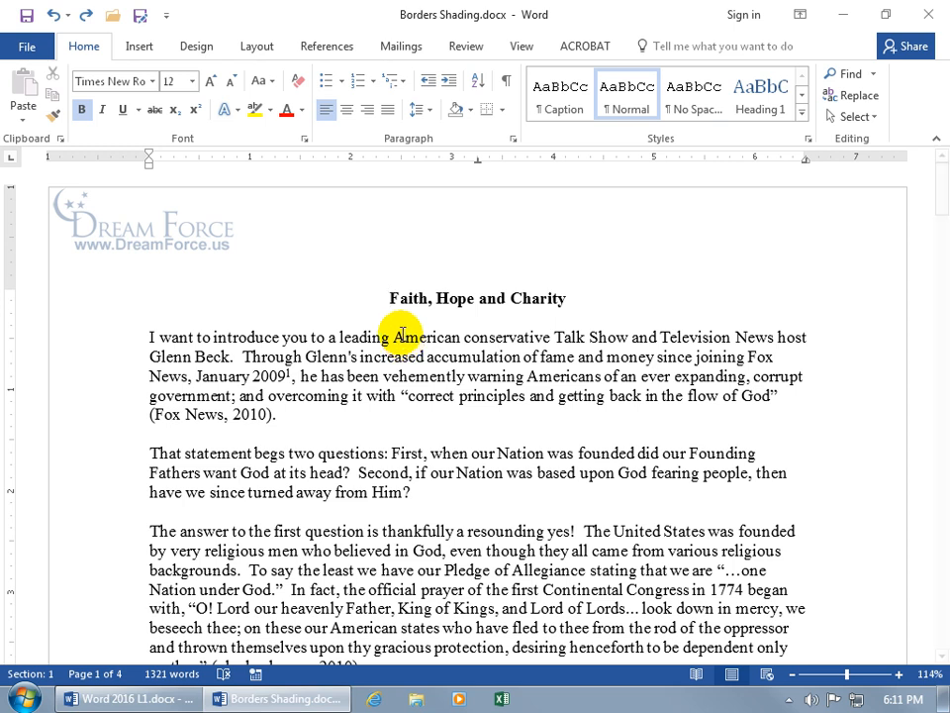
- In Borders Shading.docx, try entering three underscores on the blank line before the second body paragraph, and undo them
click(269, 432)
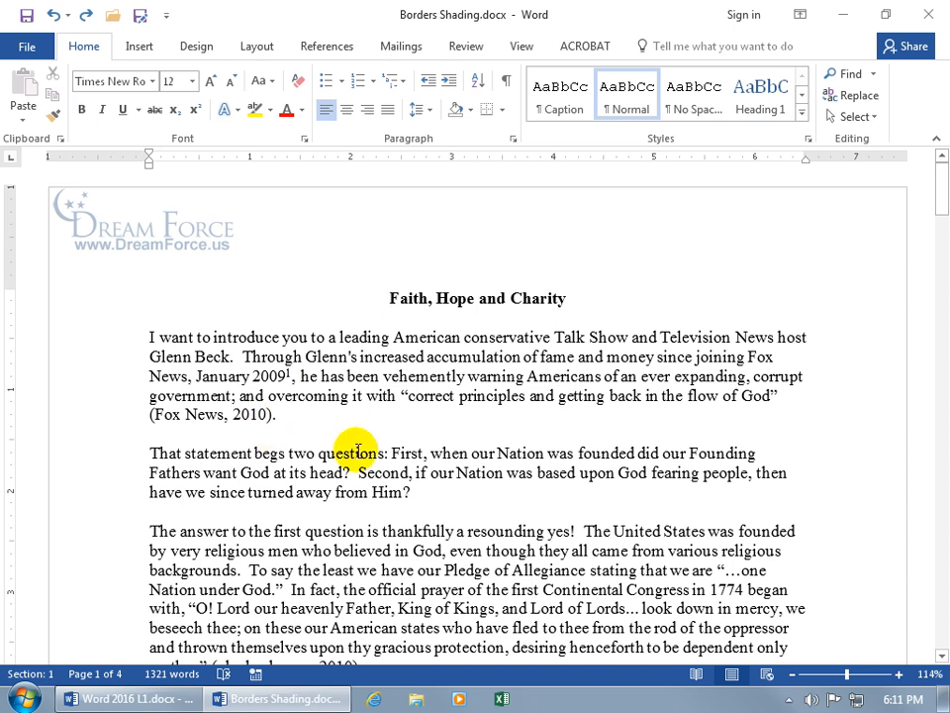
text(___)
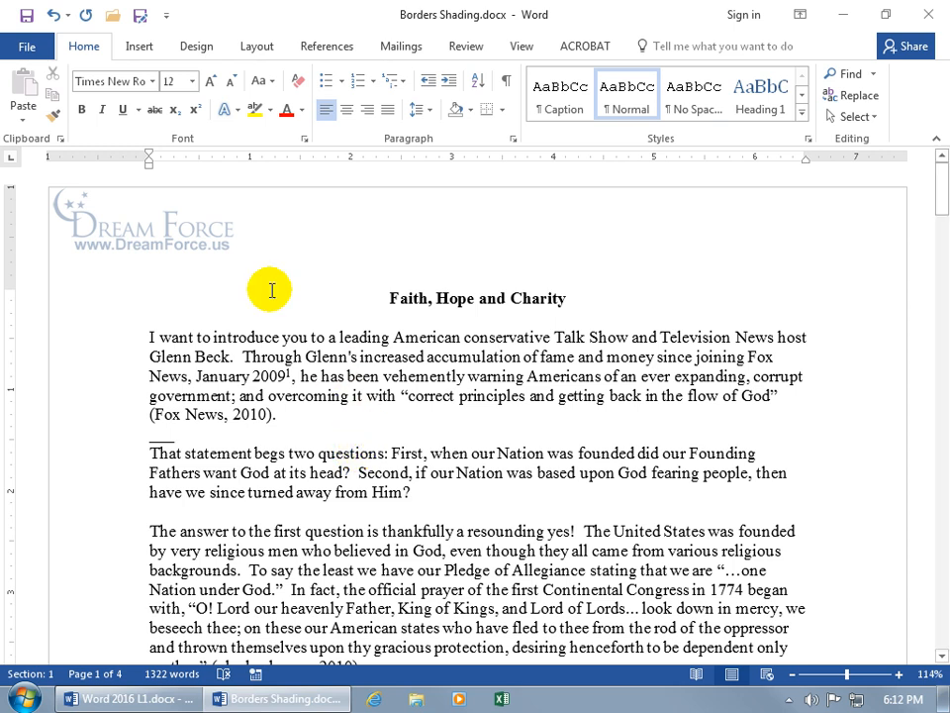
click(55, 16)
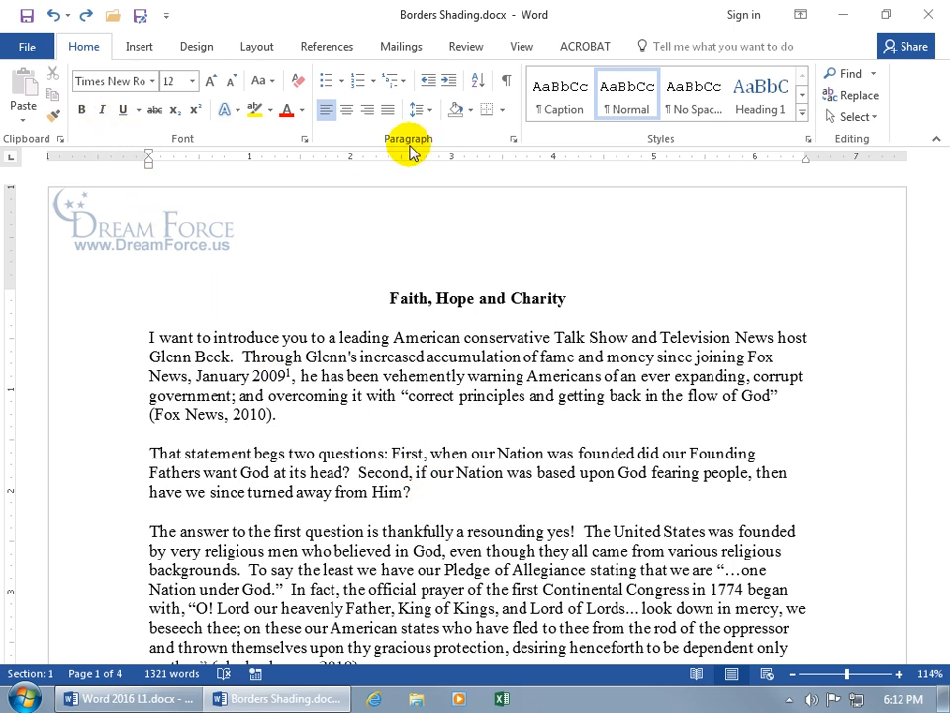
- Examine the paragraph marks with the cursor in the second body paragraph, and hide the formatting marks again
click(505, 81)
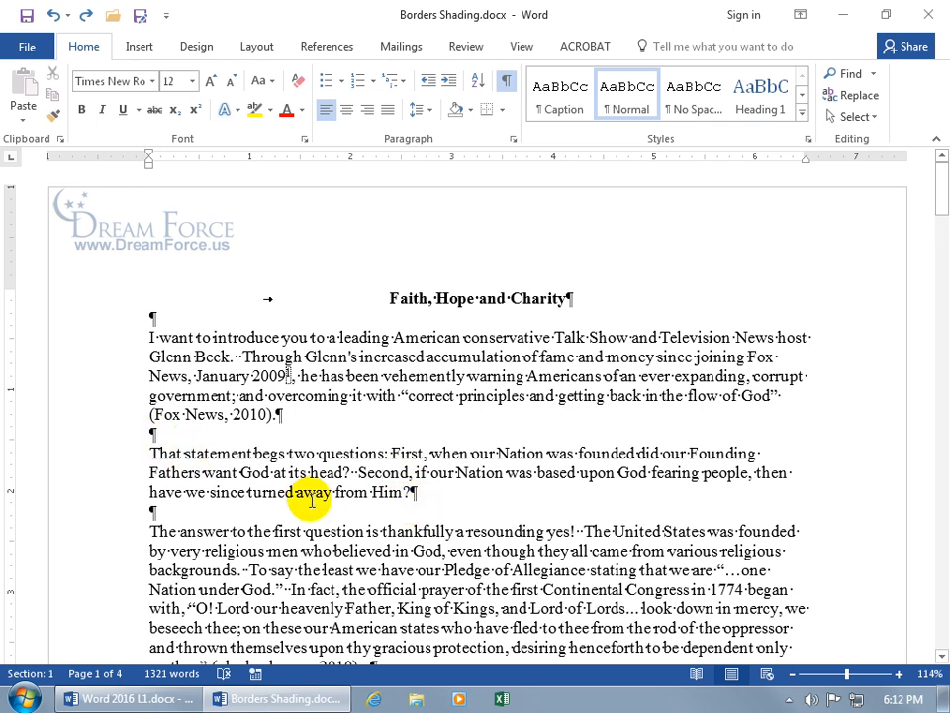
click(384, 473)
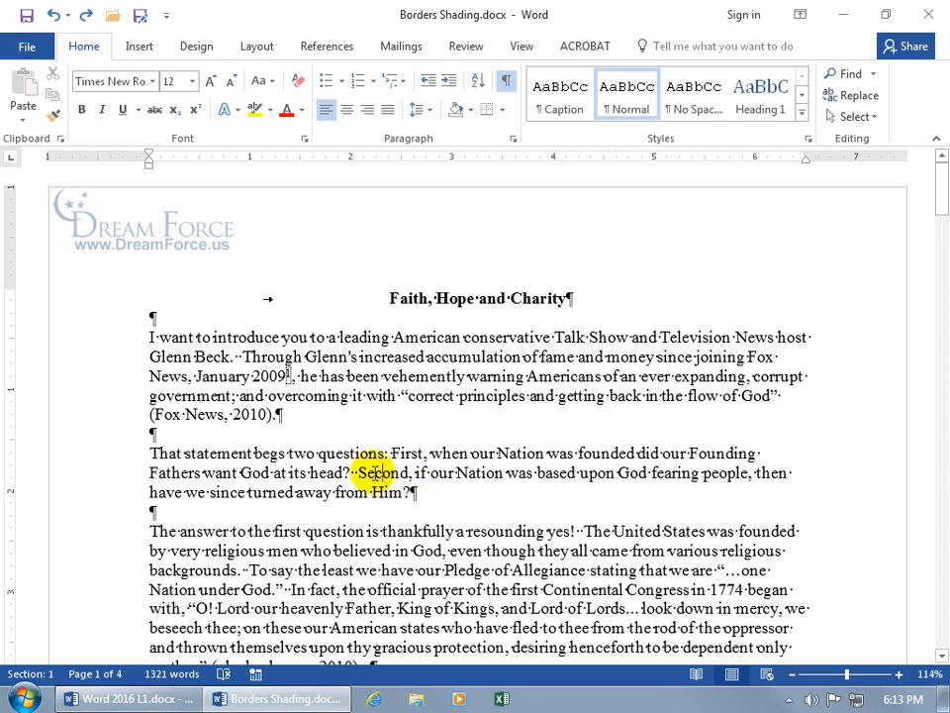
click(506, 81)
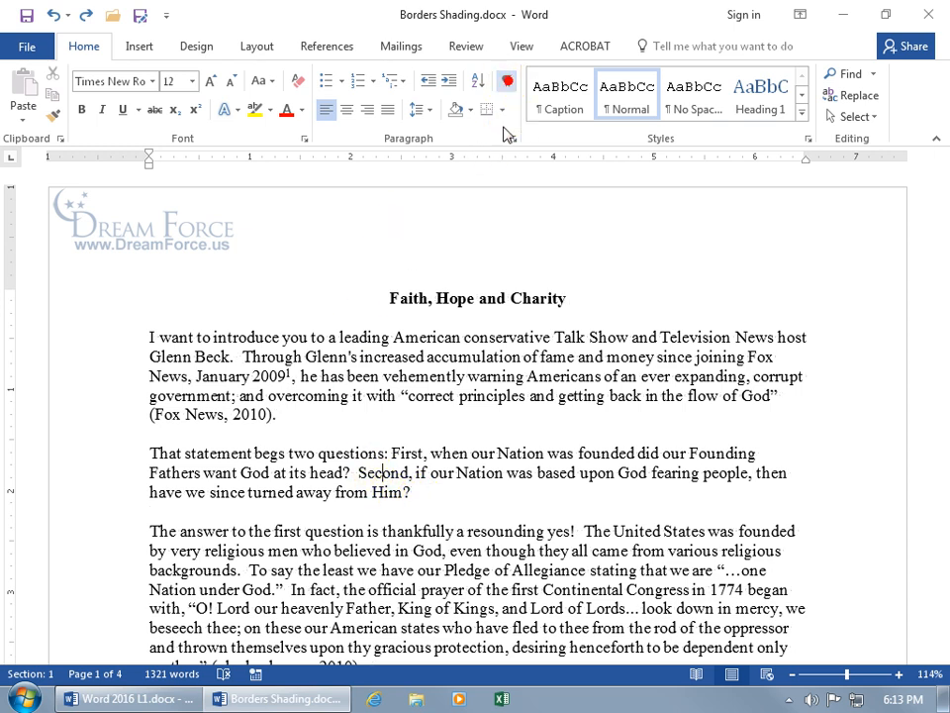
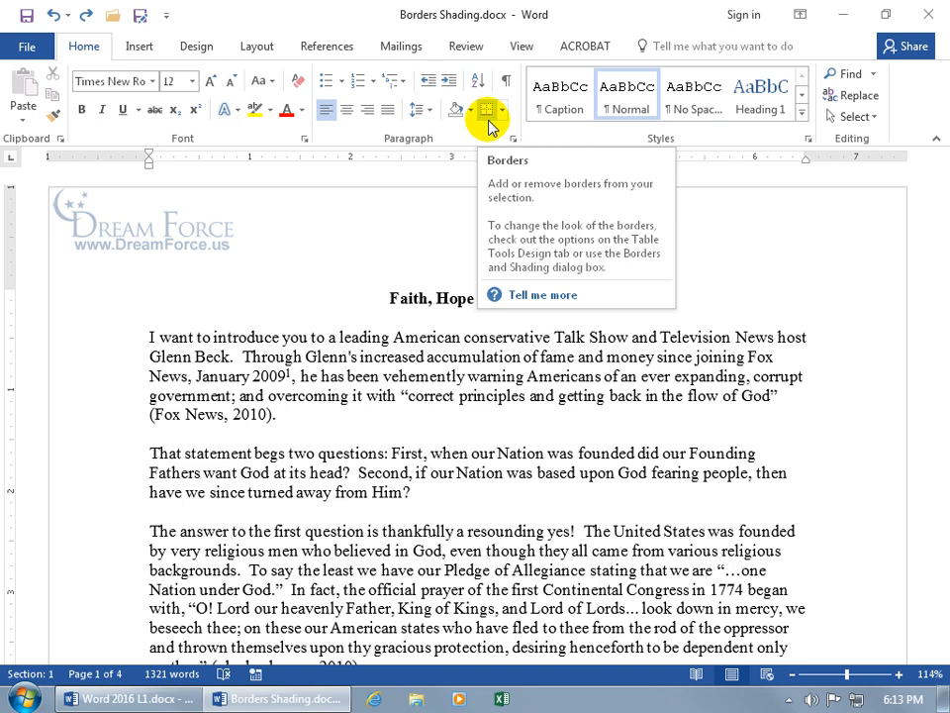
- Add a bottom border to the paragraph starting "That statement begs two questions" and insert an empty line after its text
click(486, 109)
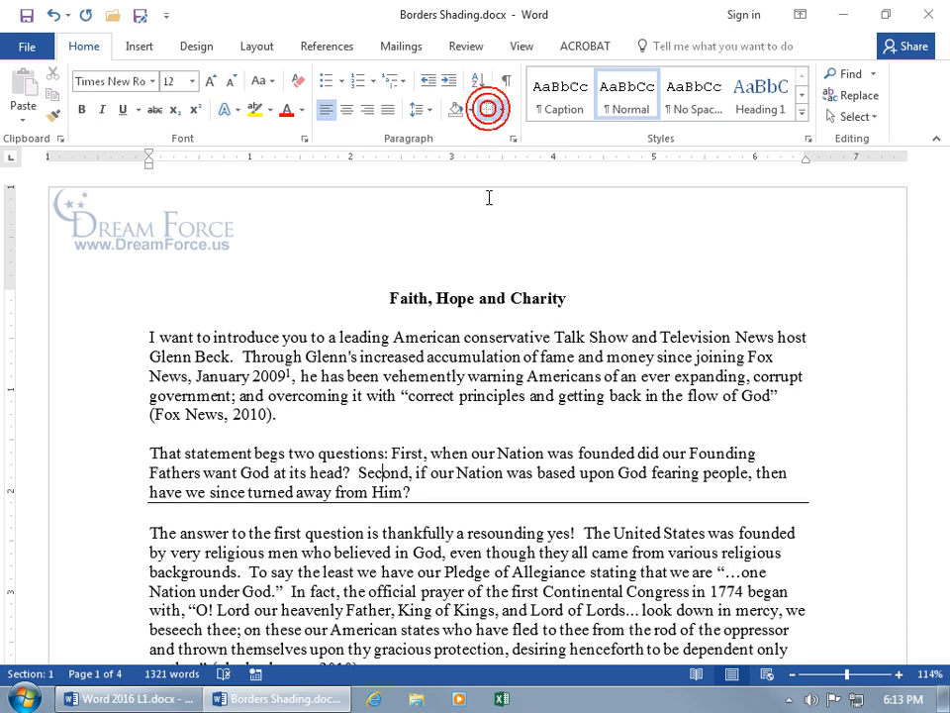
click(443, 490)
key(Return)
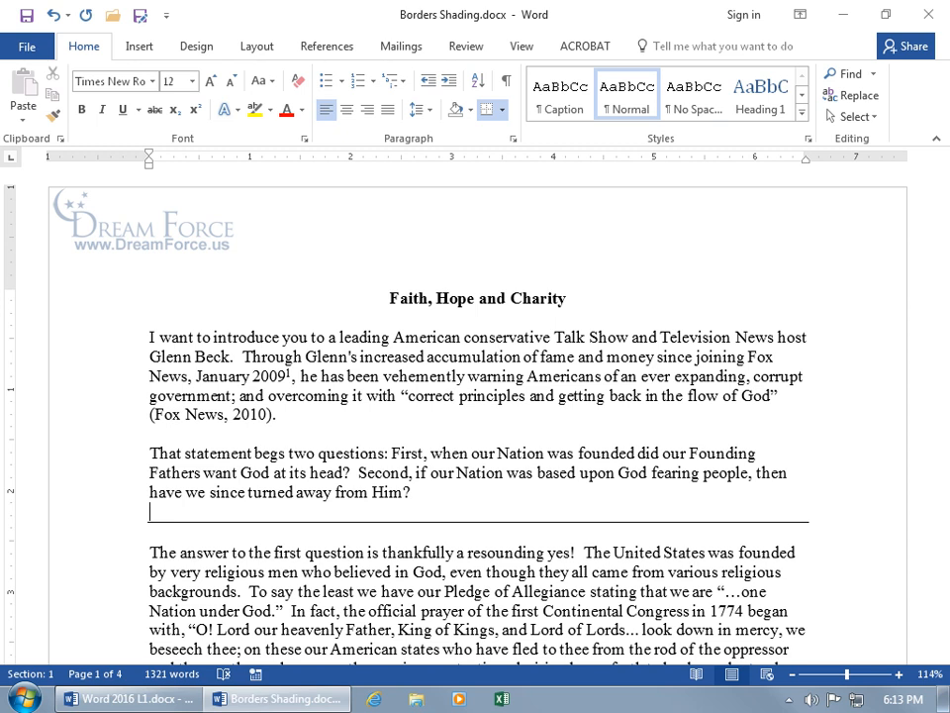
- Review the bordered paragraph's indent and spacing settings without changing them, and inspect the paragraph marks around its border
right_click(387, 493)
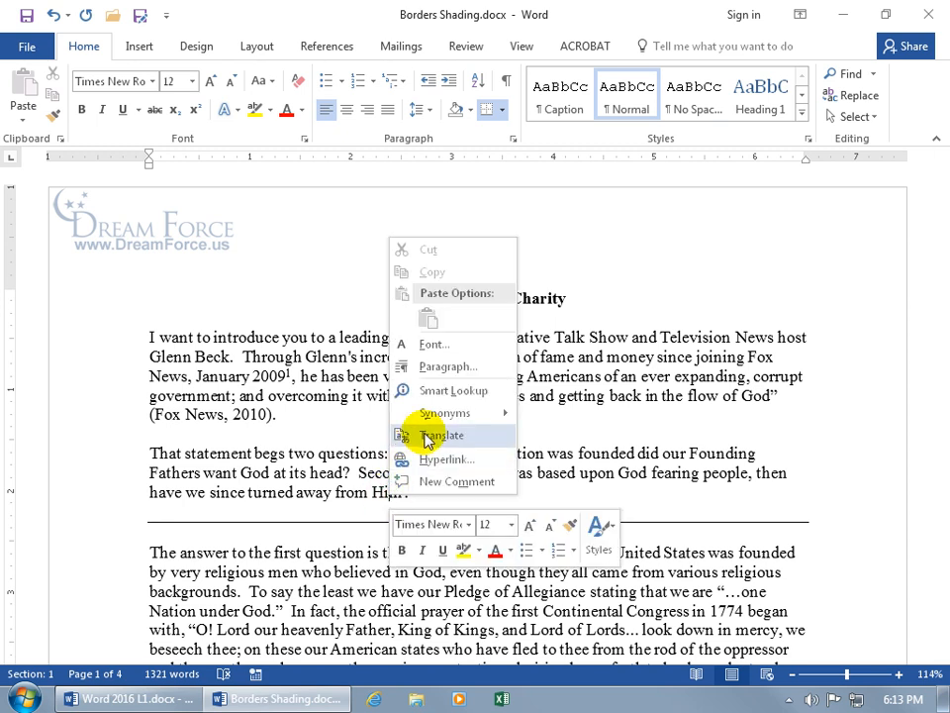
click(448, 367)
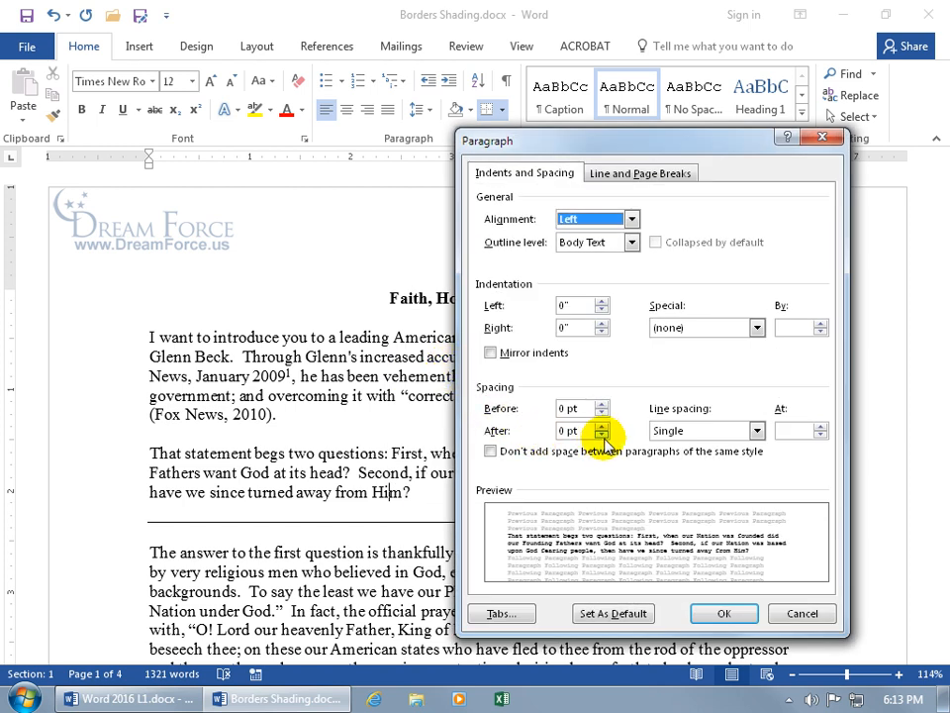
click(787, 612)
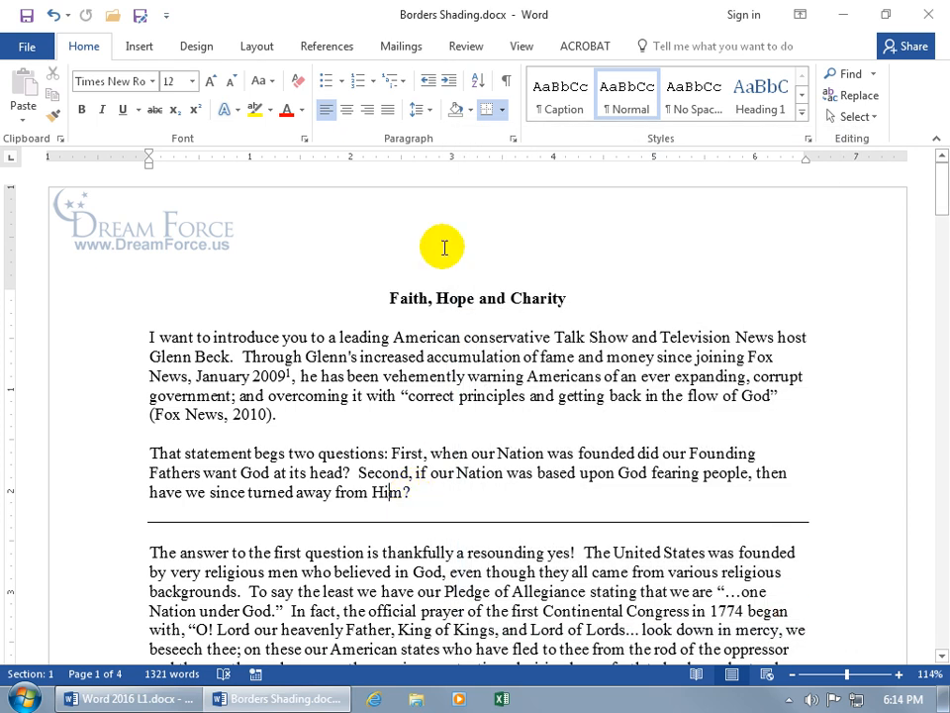
click(506, 82)
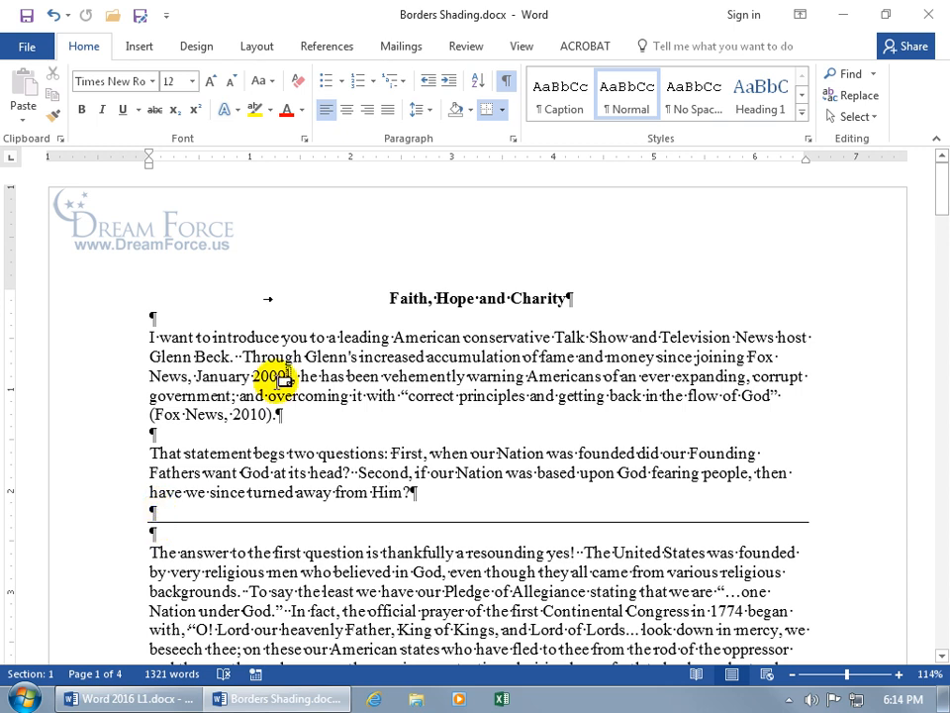
click(505, 79)
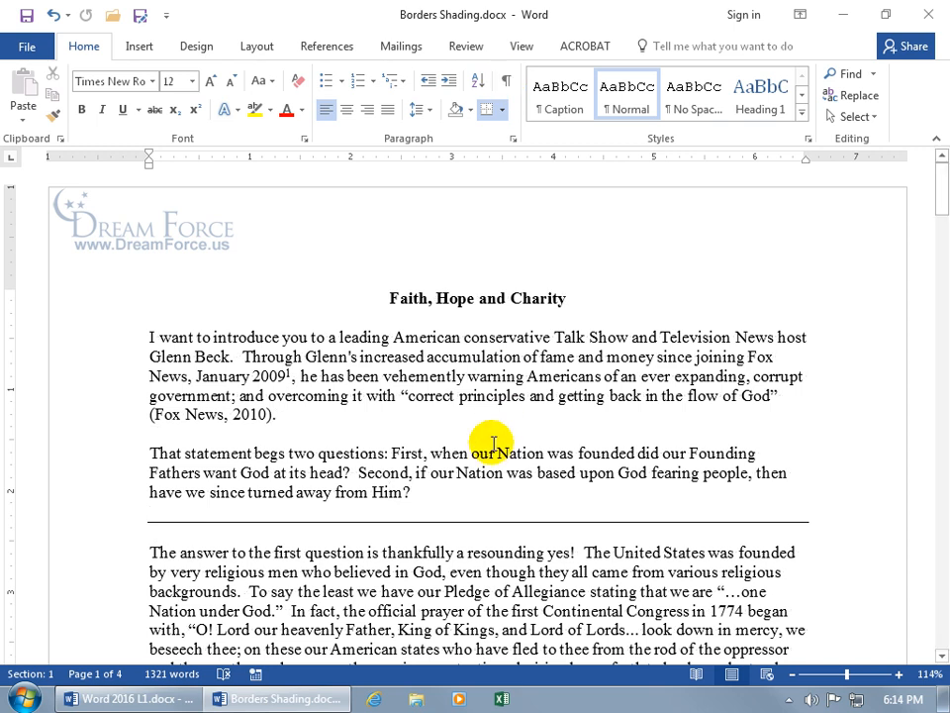
- Delete the empty line between the second body paragraph's text and its bottom border
click(432, 489)
key(Delete)
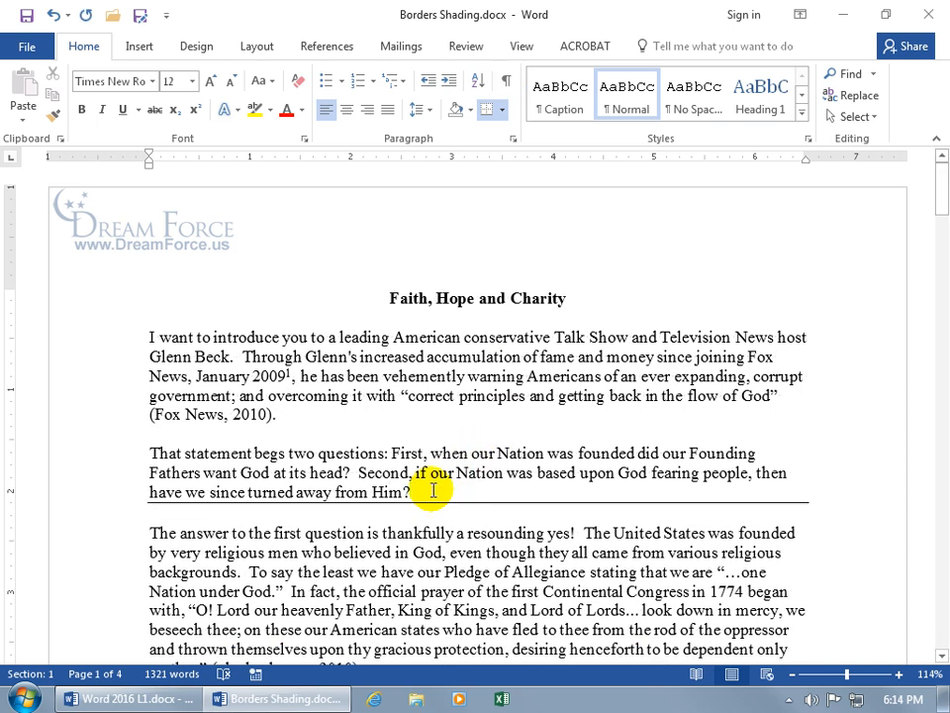
- Add a top border to the second body paragraph, and extend it to outside borders on all sides
click(502, 110)
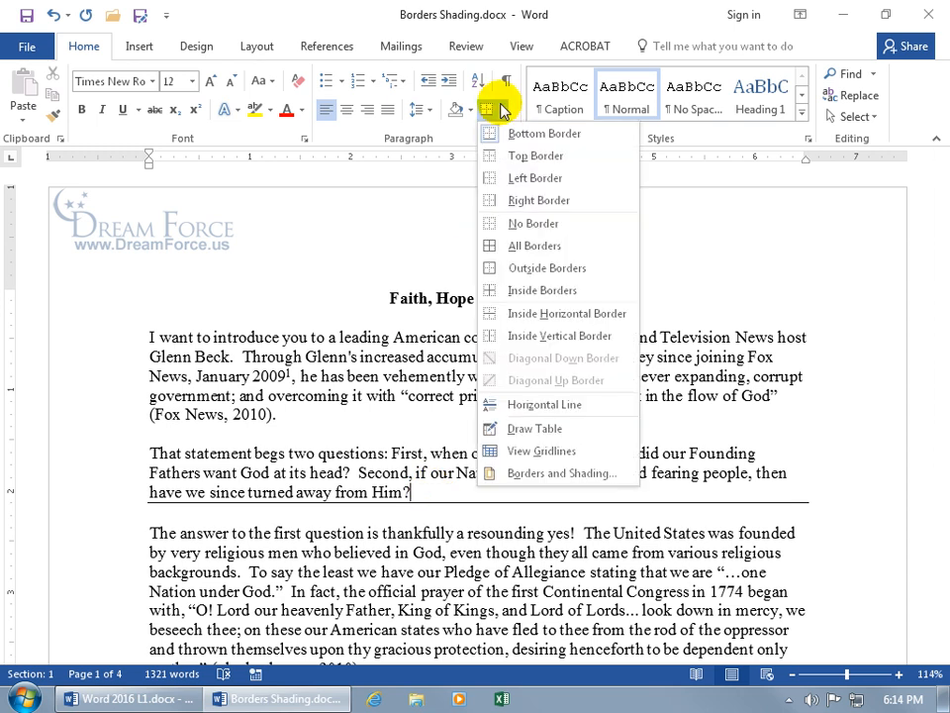
click(517, 161)
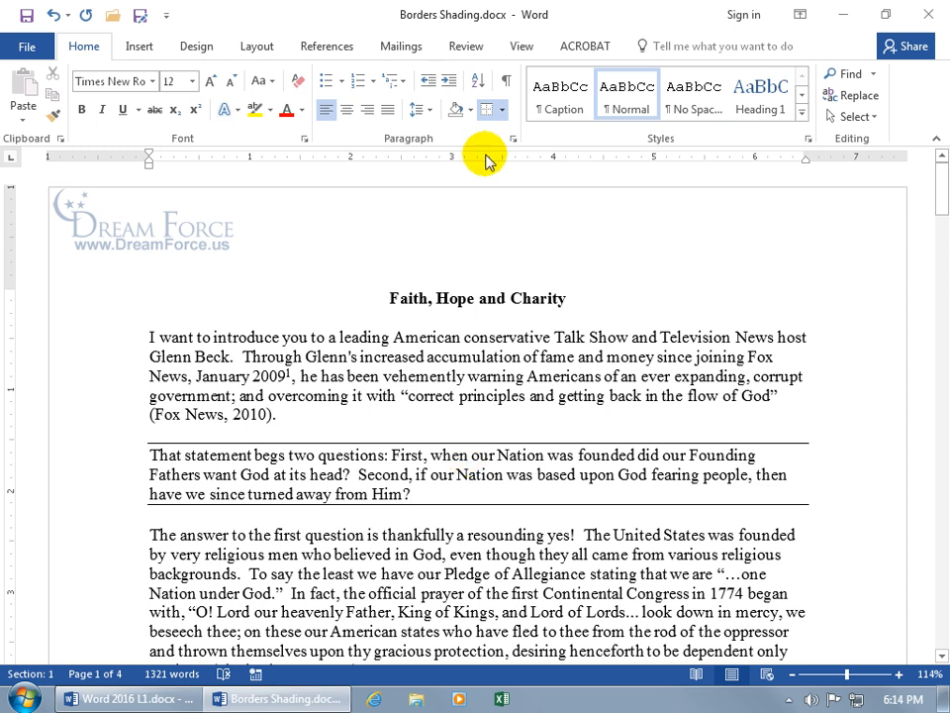
click(502, 110)
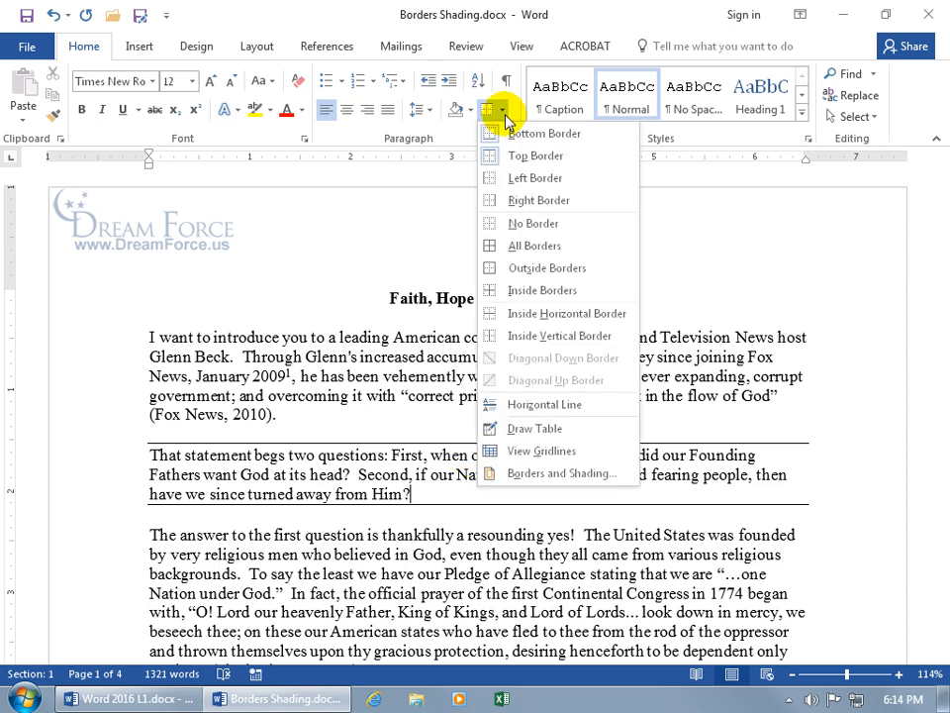
click(516, 268)
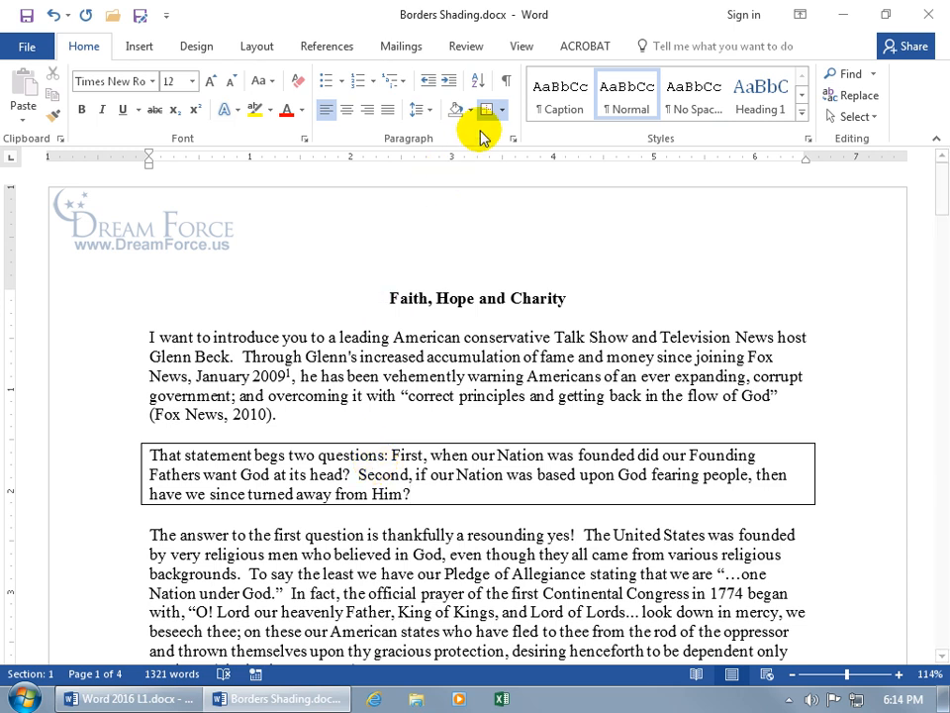
- Open the paragraph's Borders and Shading settings, try the Shadow setting, and restore the Box setting
click(504, 112)
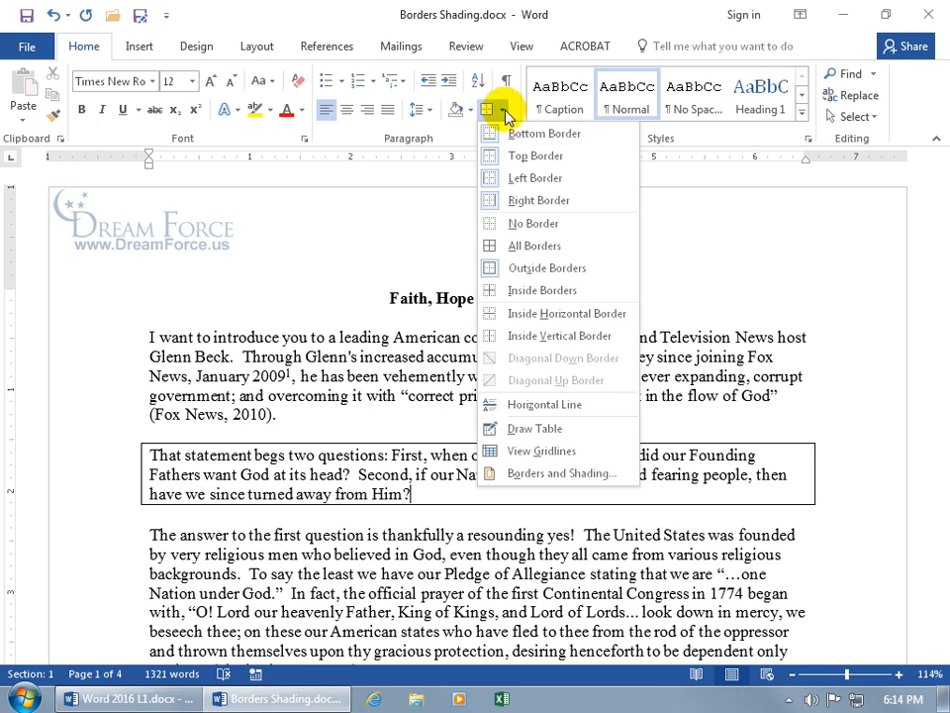
click(539, 476)
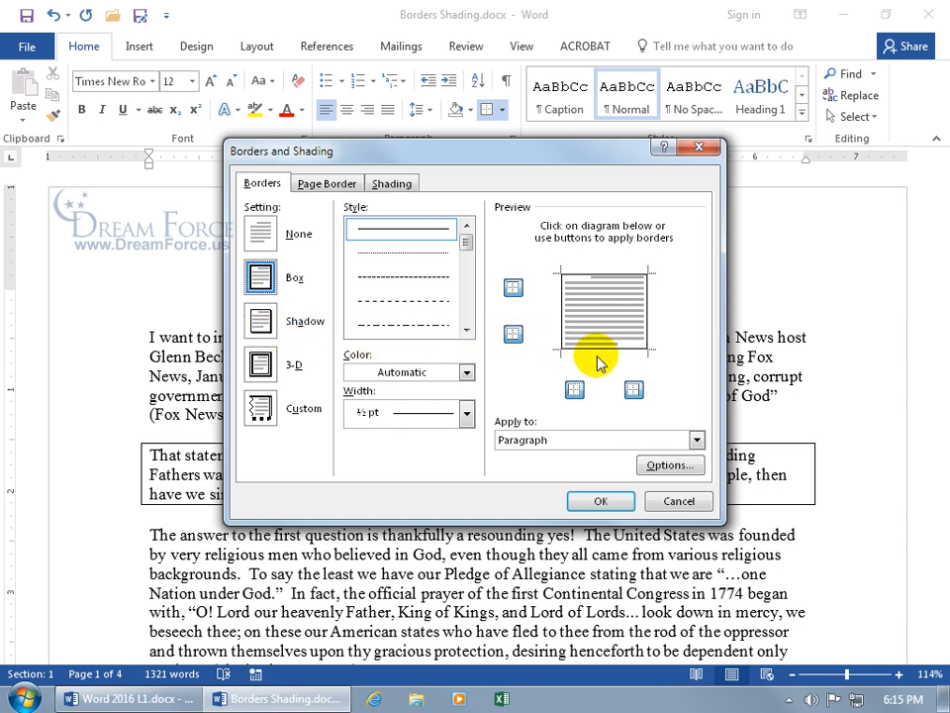
click(261, 321)
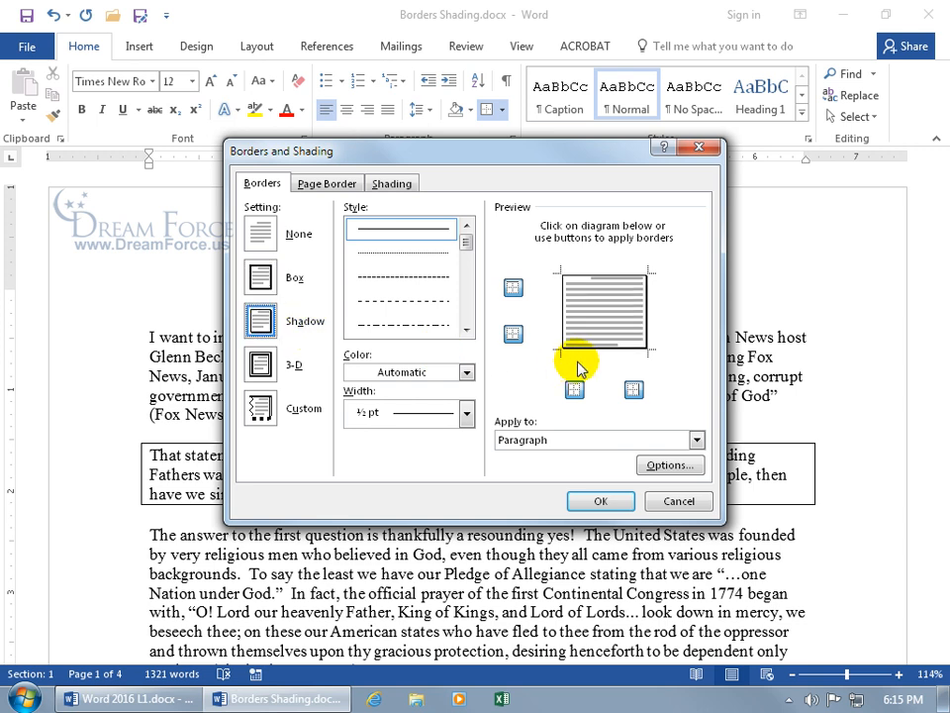
click(261, 279)
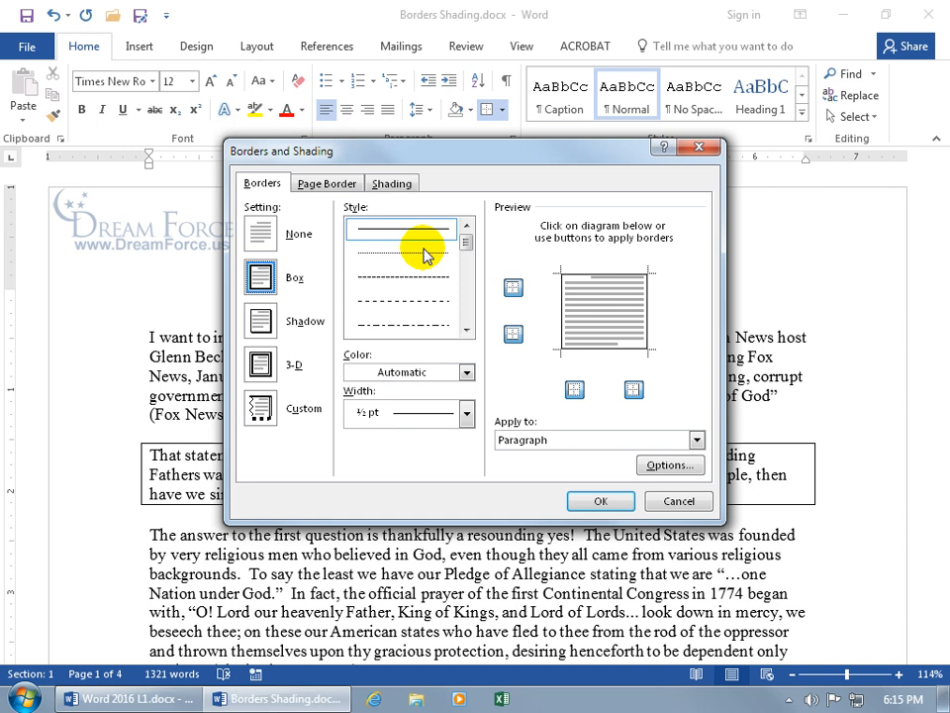
- Format the box border as a finely dashed red line with a width of 6 pt
click(428, 277)
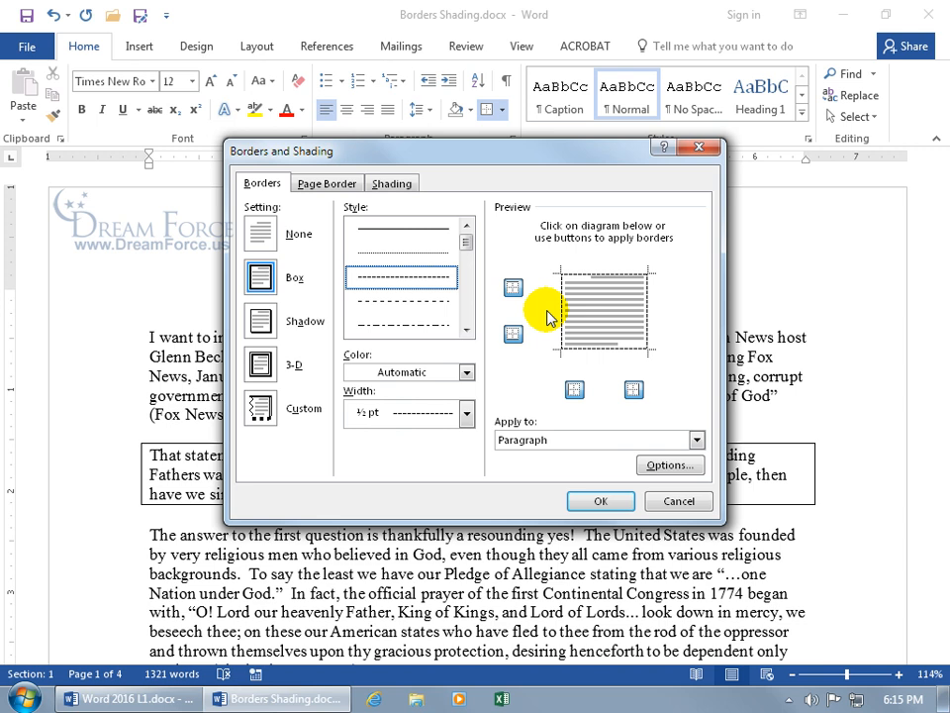
click(466, 371)
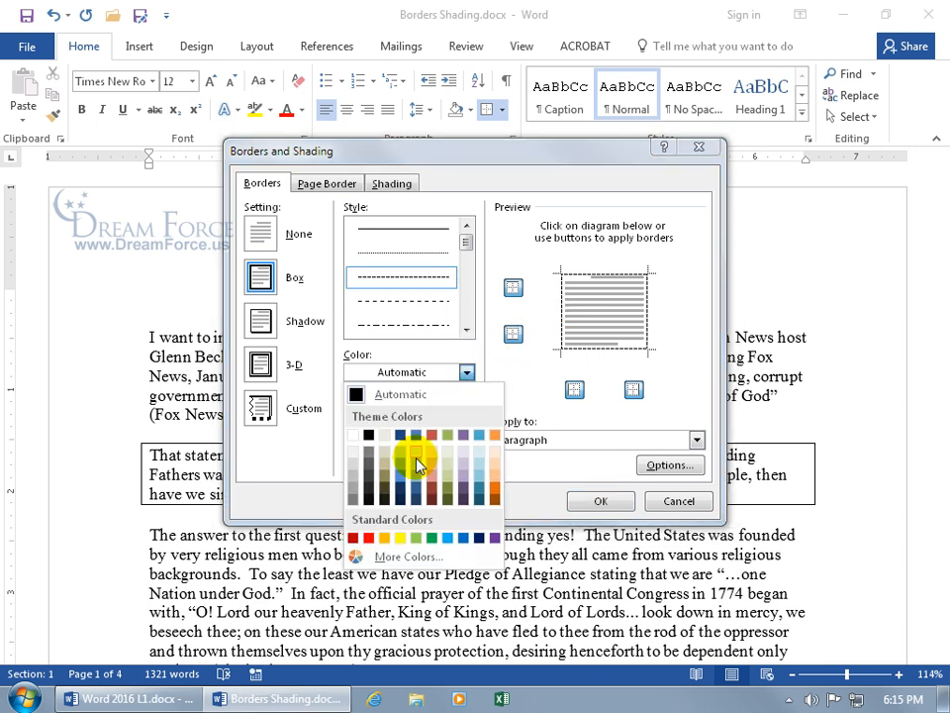
click(370, 537)
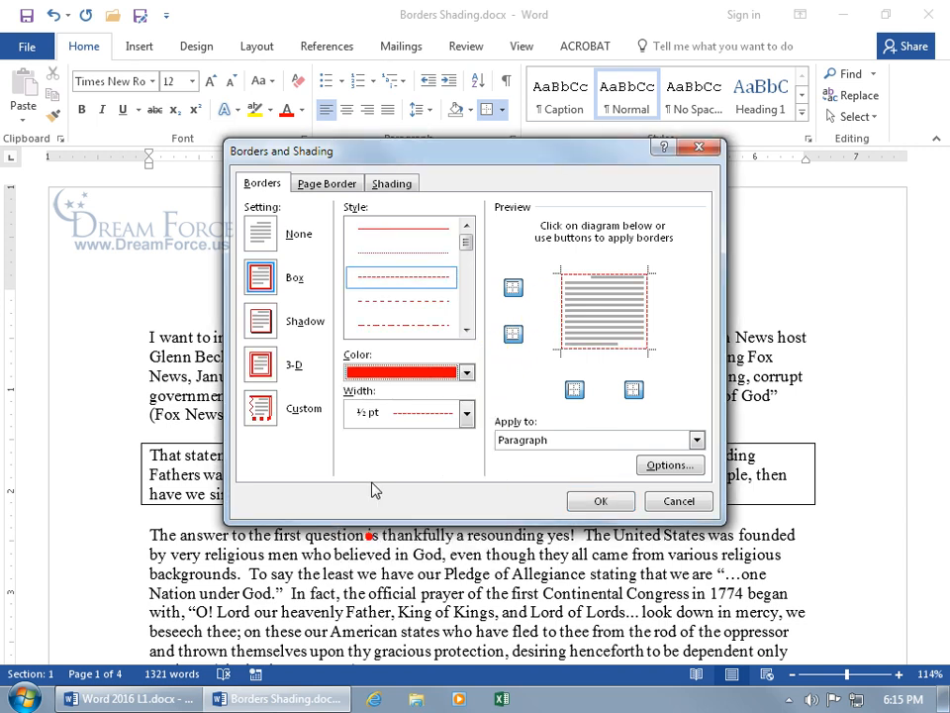
click(465, 414)
click(426, 632)
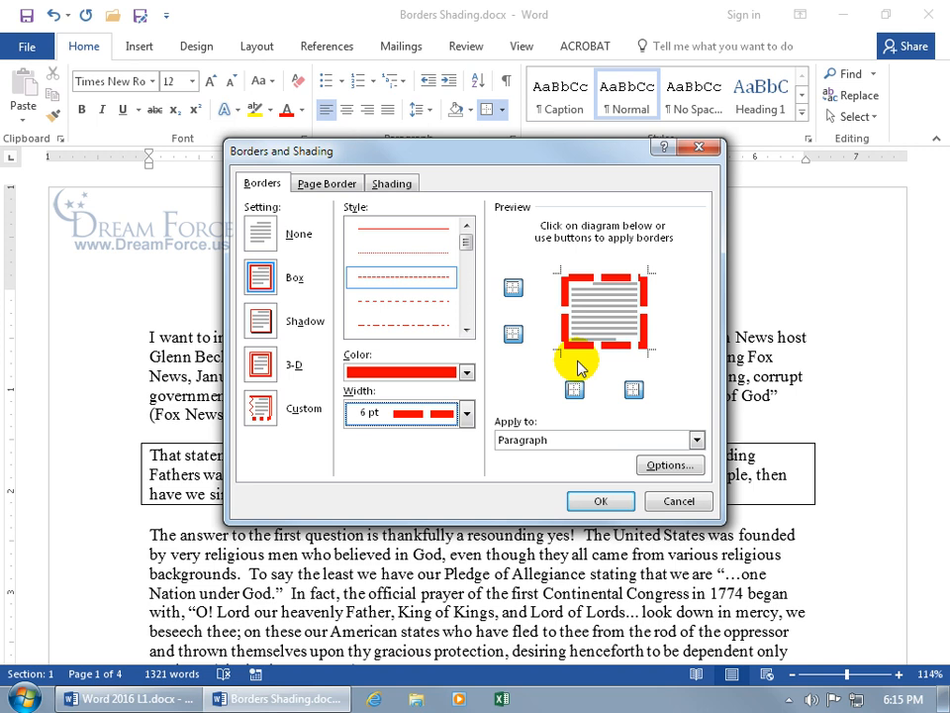
- Change the box border around the second body paragraph to a solid line with a width of 1 pt
click(404, 229)
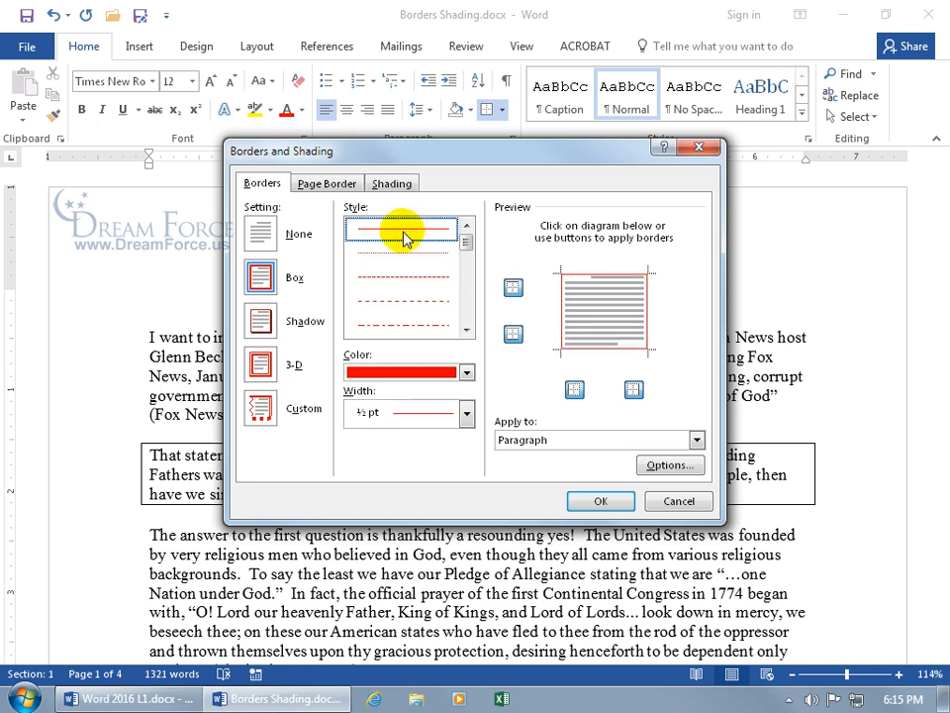
click(465, 414)
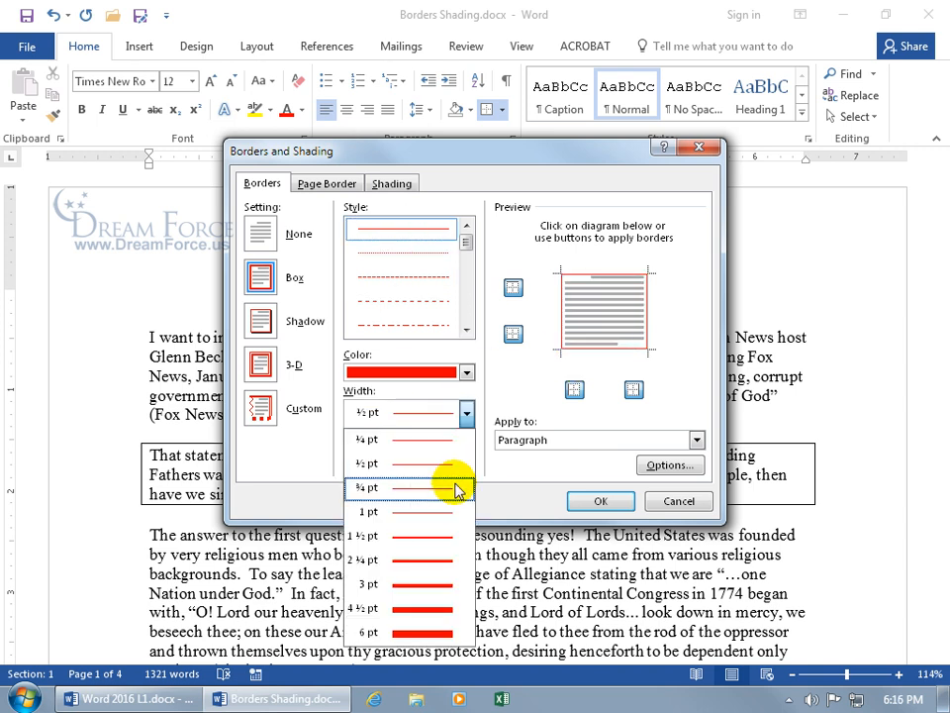
click(444, 512)
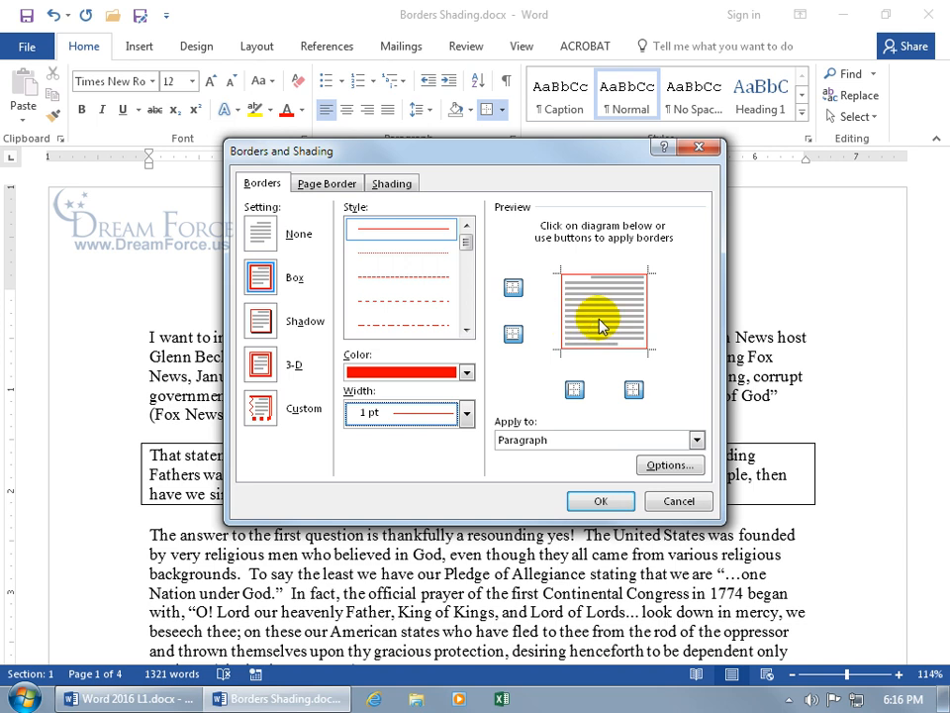
- Replace the left and right sides of the red box border with green 1 pt lines, and apply the border to the paragraph
click(563, 318)
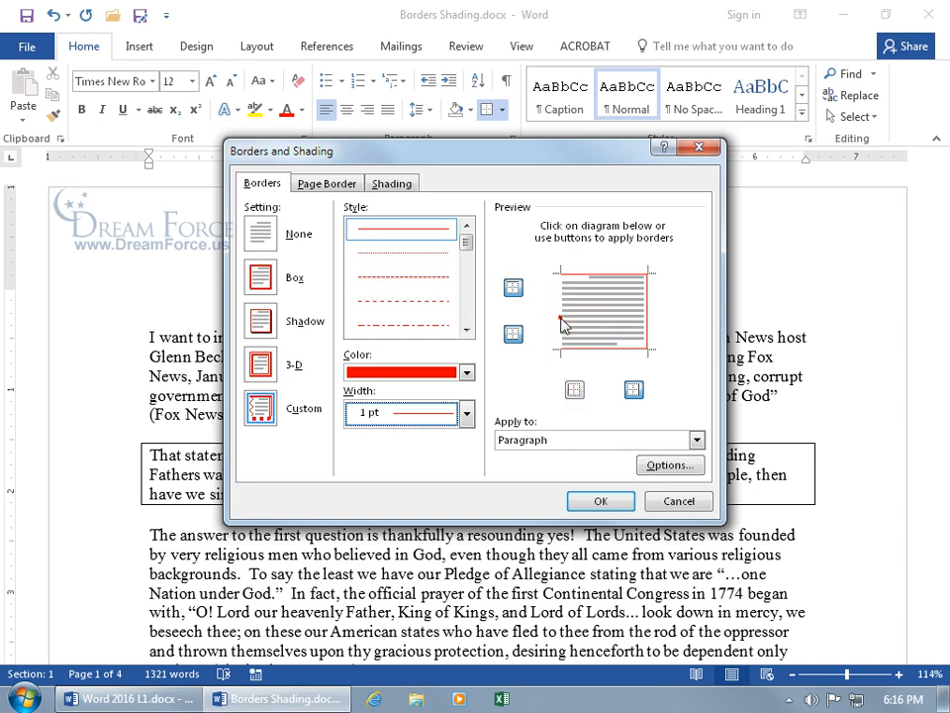
click(647, 324)
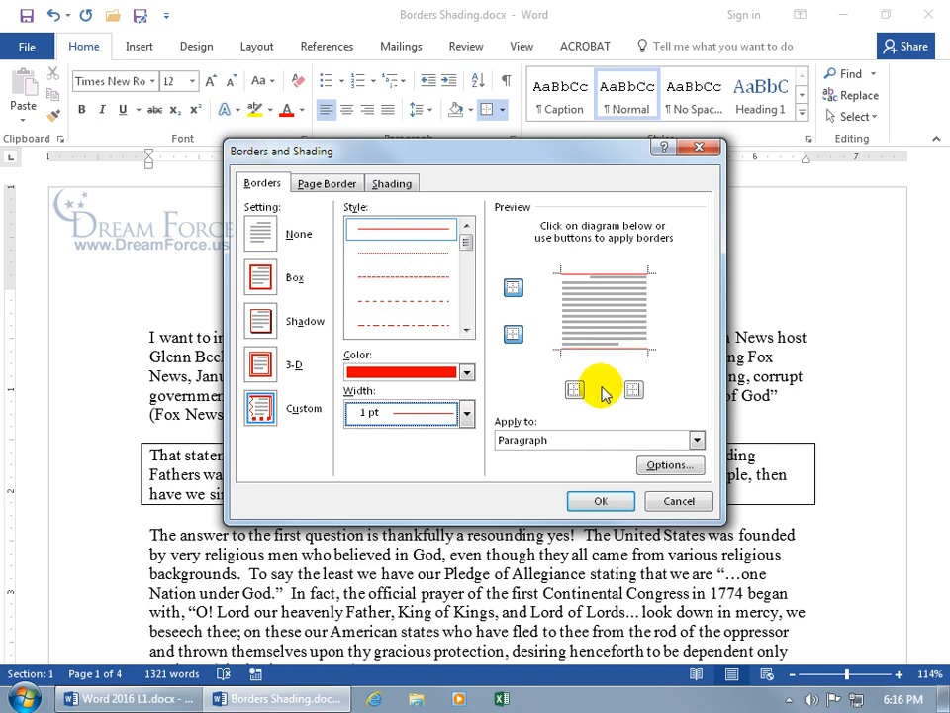
click(467, 372)
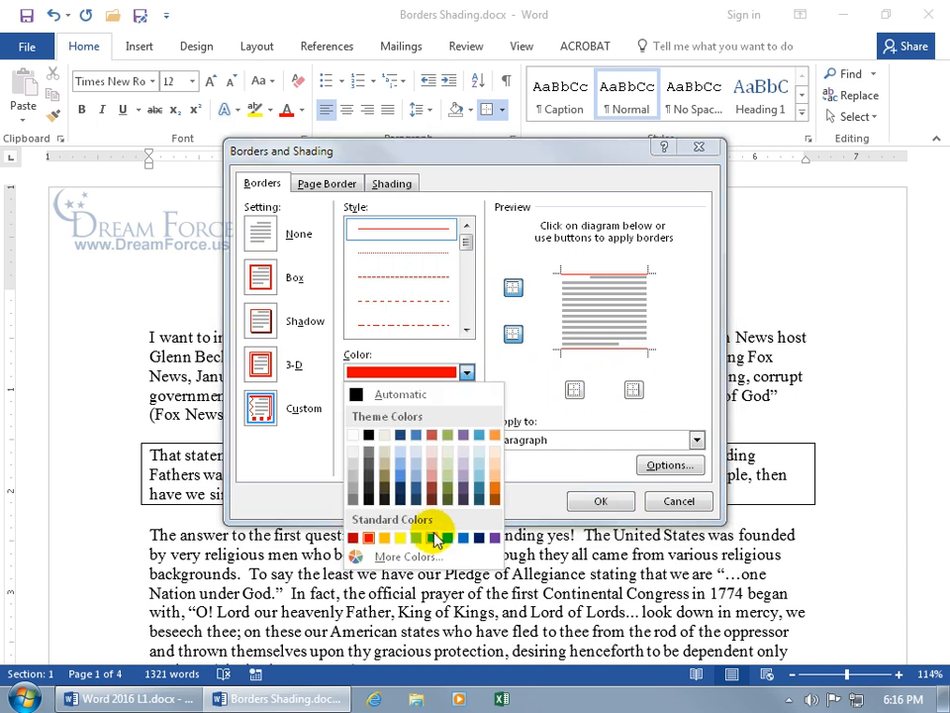
click(436, 540)
click(574, 389)
click(633, 389)
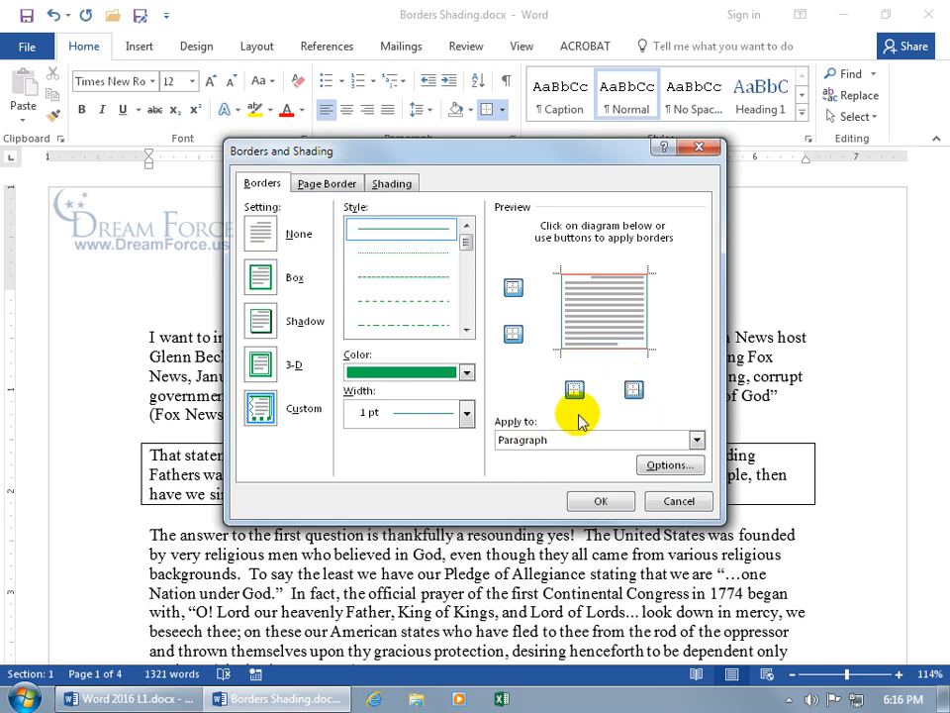
click(600, 501)
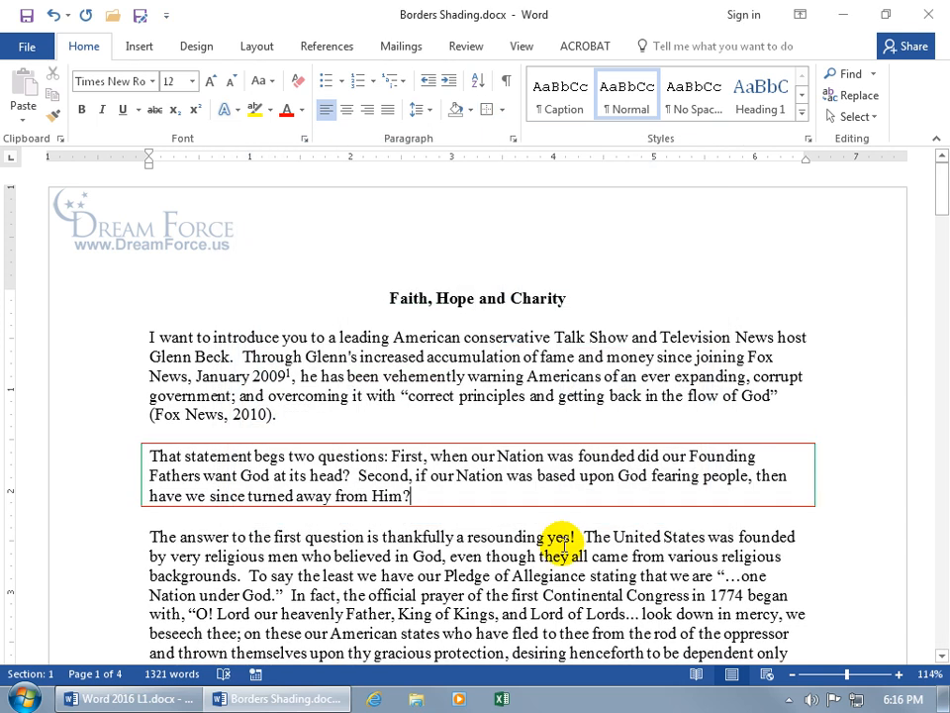
- Set the bordered paragraph's top border distance from the text to 12 pt
click(501, 108)
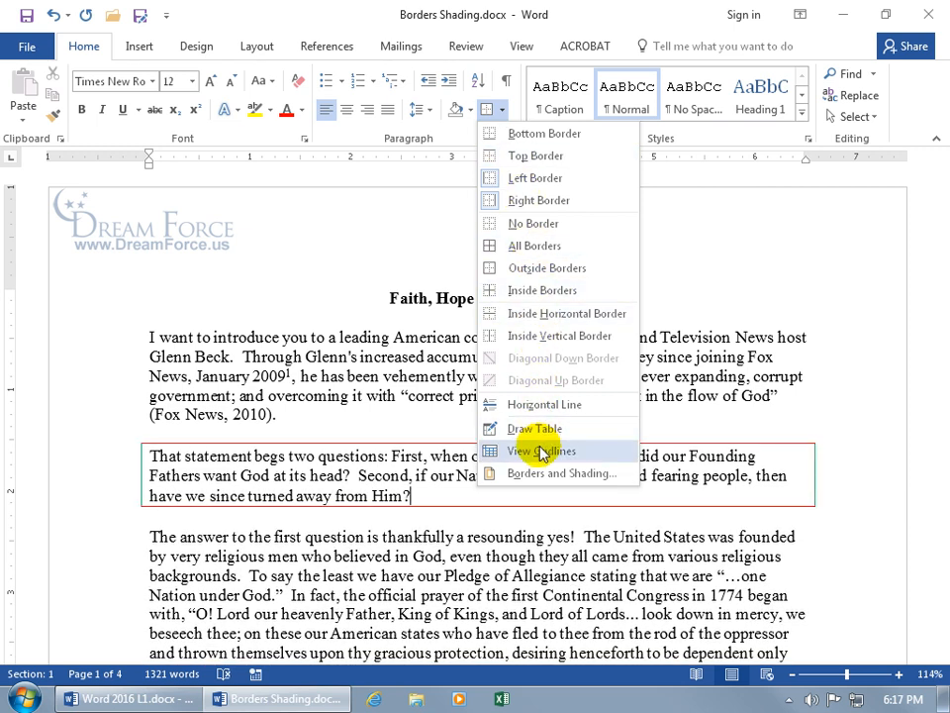
click(545, 474)
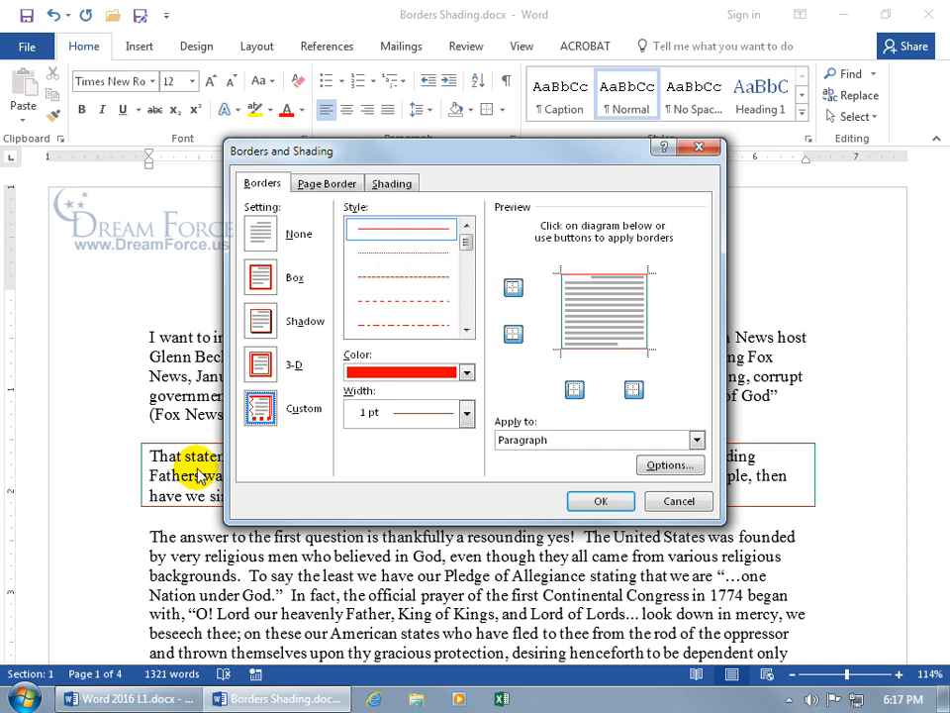
click(659, 465)
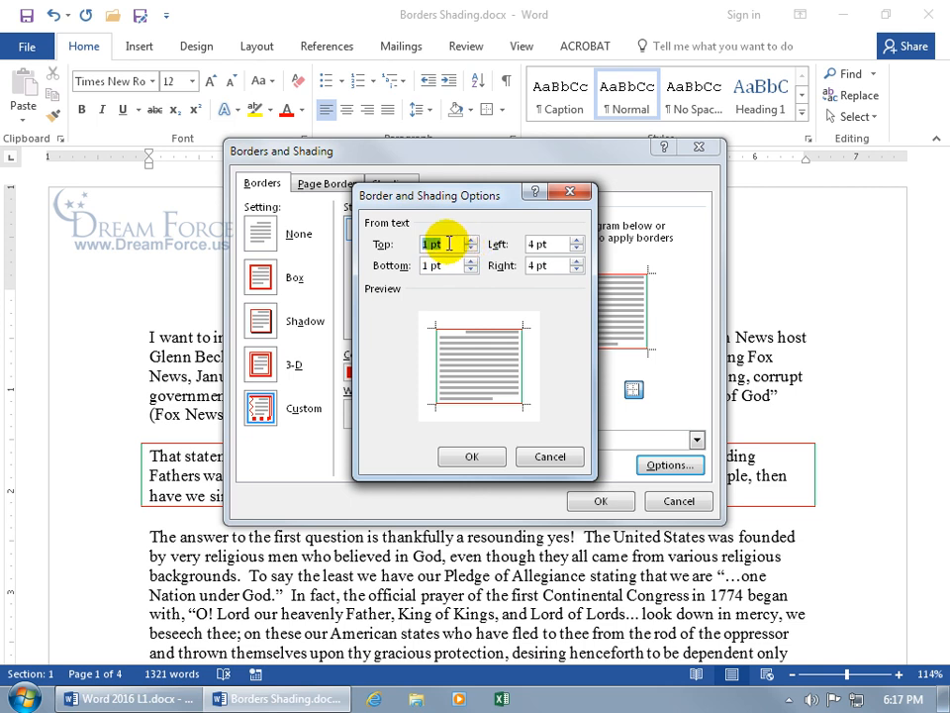
drag(431, 246, 414, 251)
text(12)
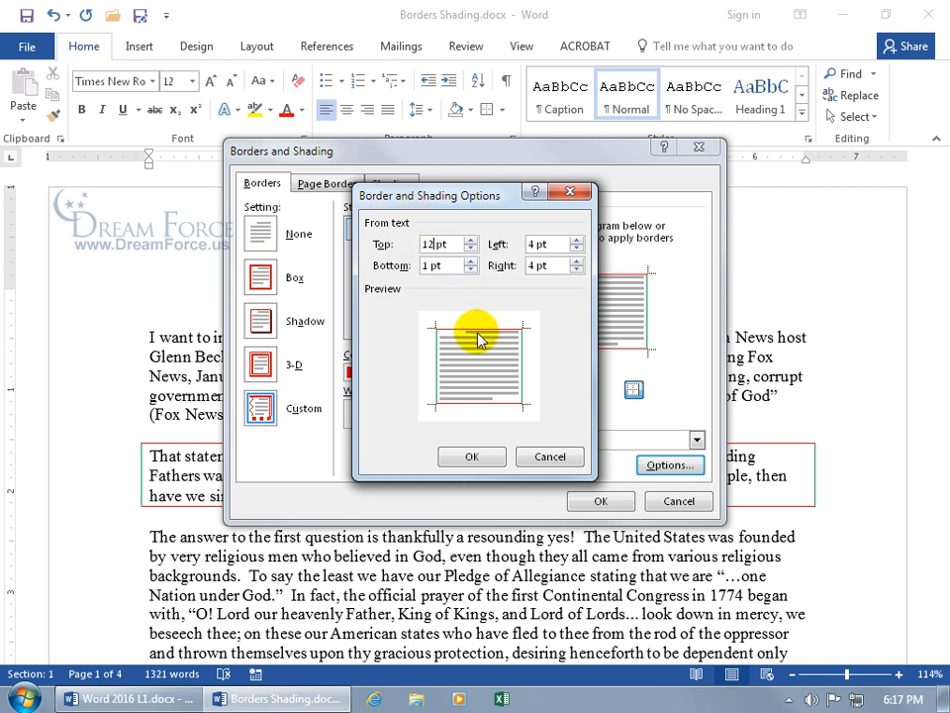
key(Tab)
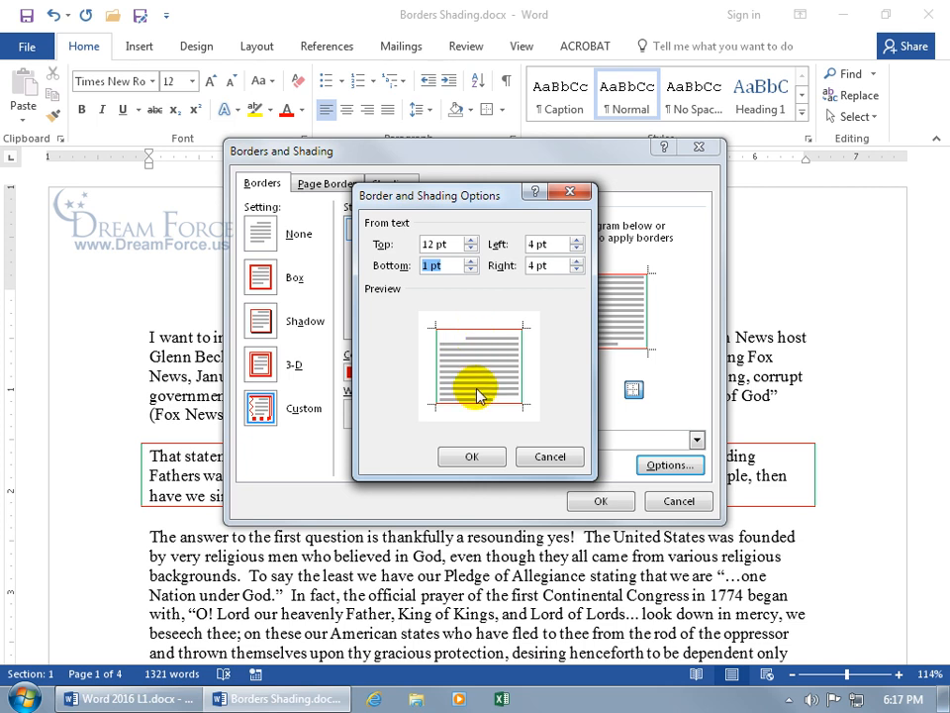
click(476, 456)
click(600, 500)
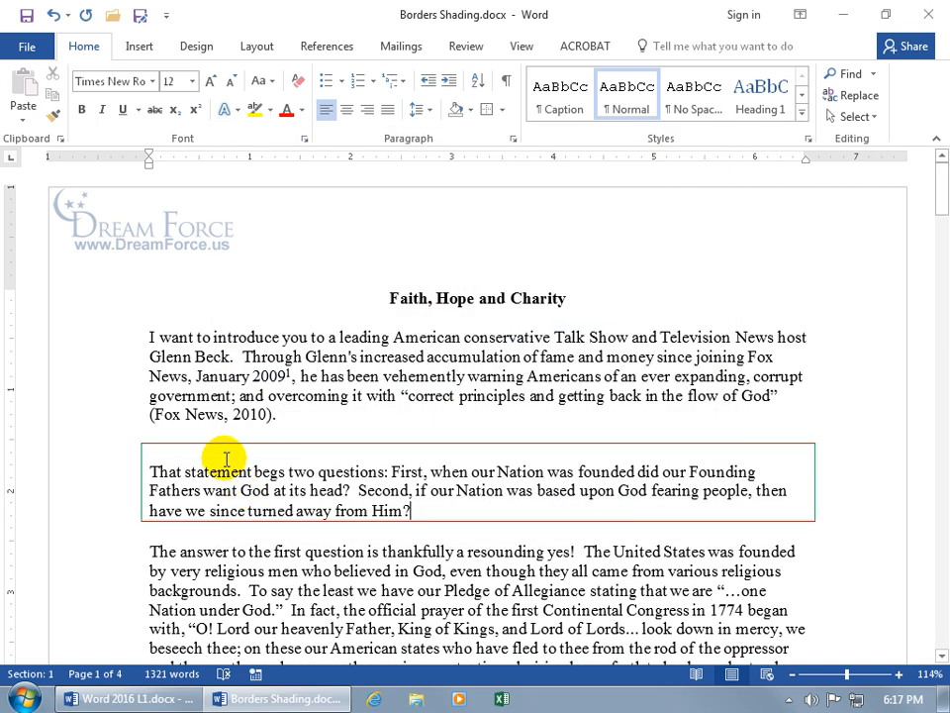
- Select the word "statement" in the bordered paragraph, and view its paragraph indent and spacing settings without changing them
click(223, 471)
double_click(223, 472)
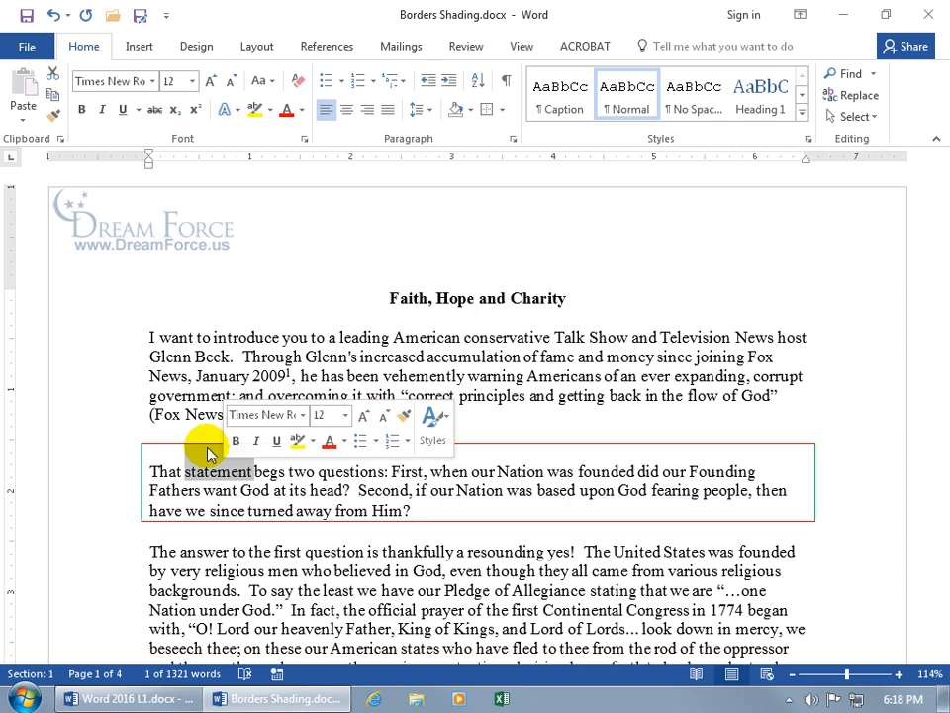
right_click(214, 472)
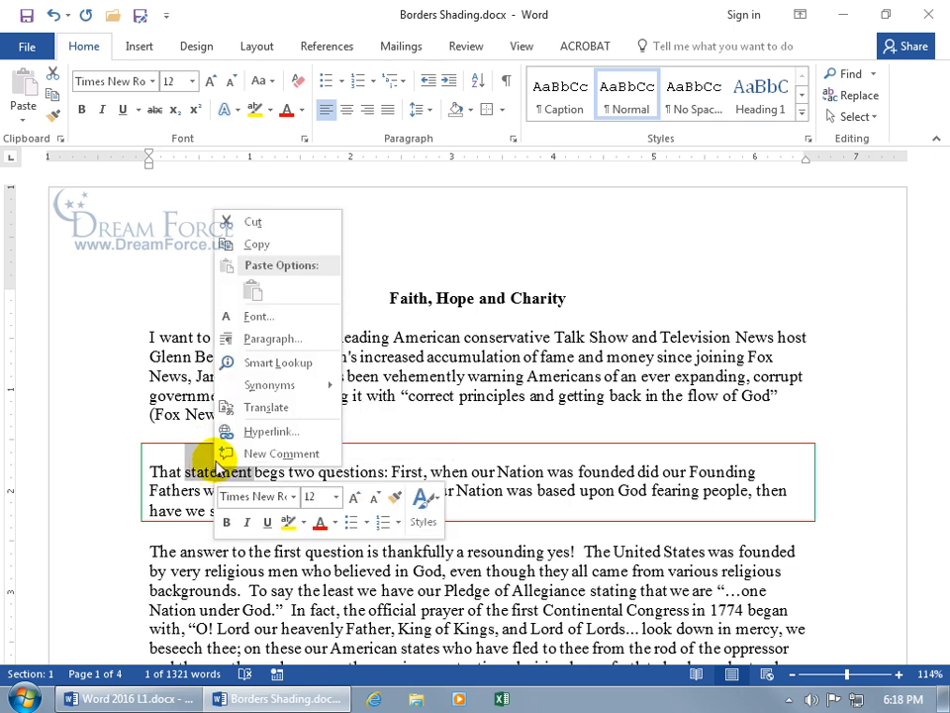
click(272, 339)
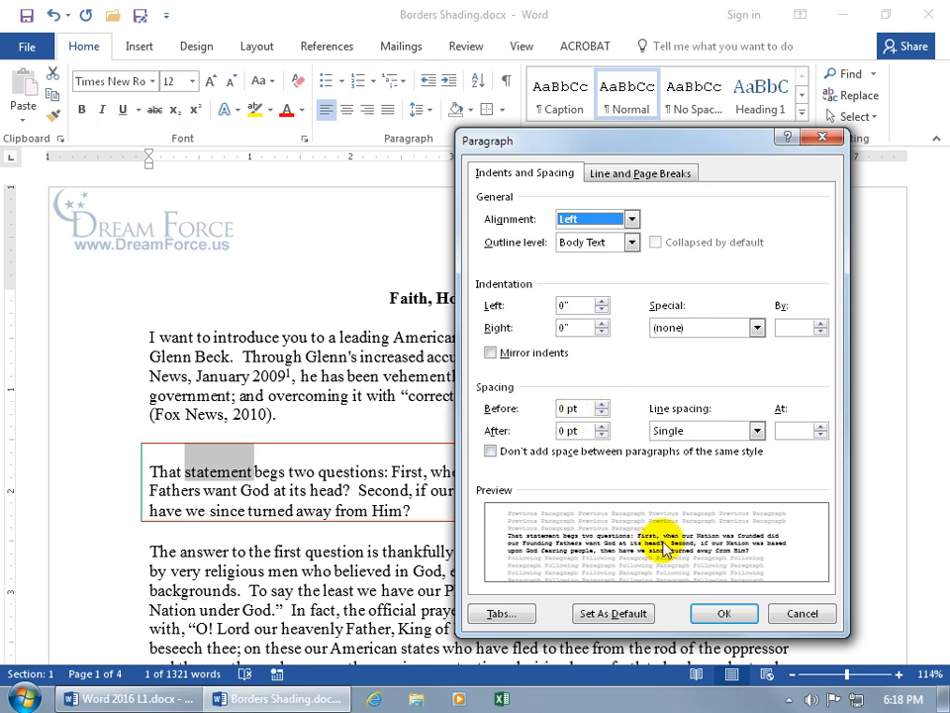
click(803, 613)
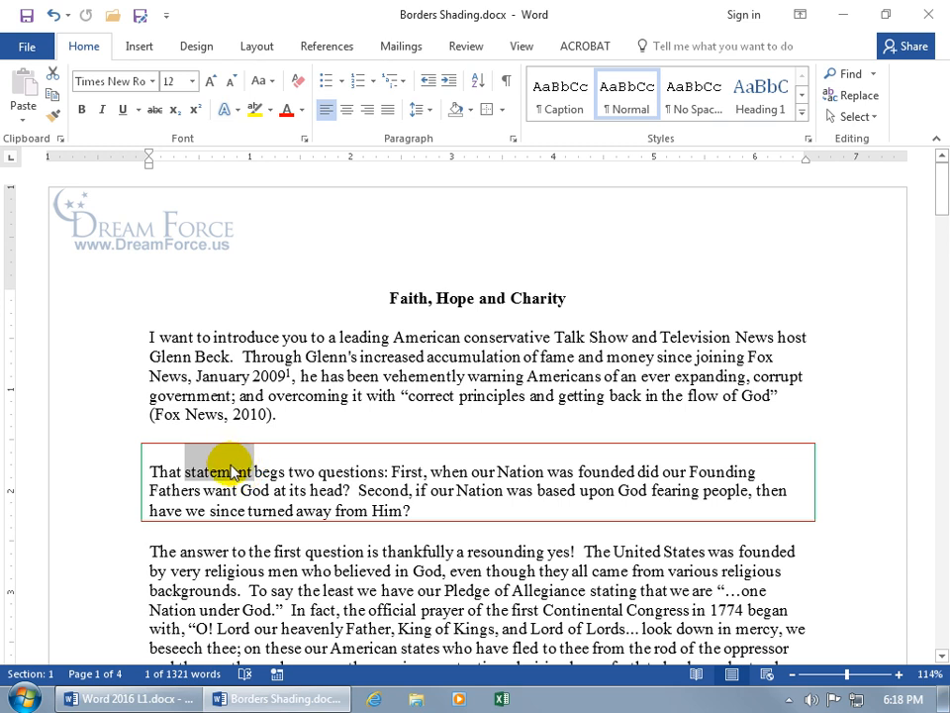
- Apply a 1 pt box border in the automatic color to just the selected word "statement"
click(503, 110)
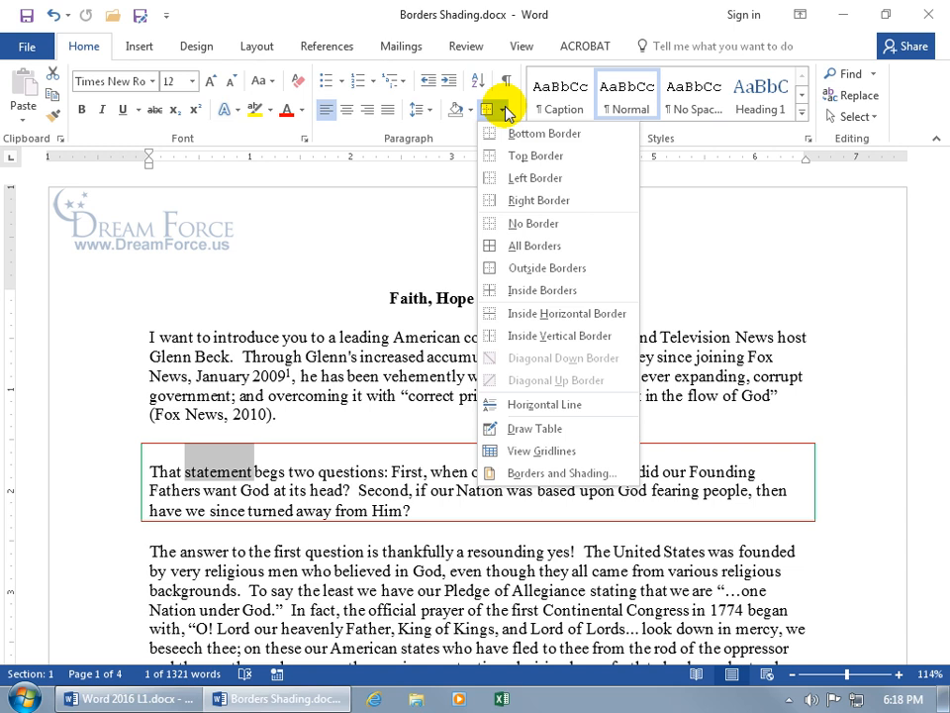
click(509, 472)
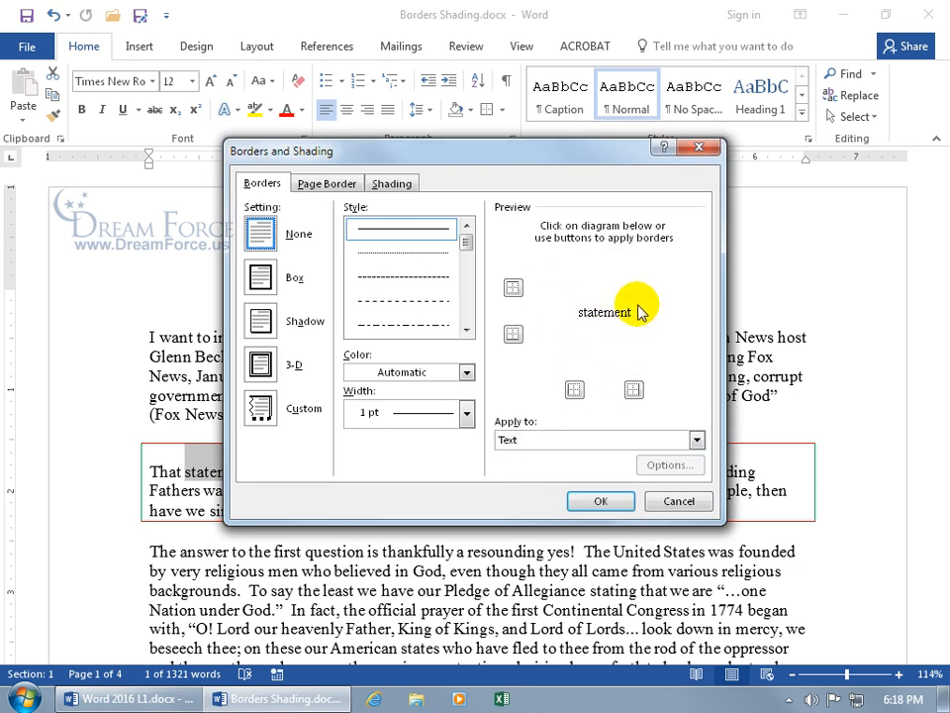
drag(465, 157, 549, 159)
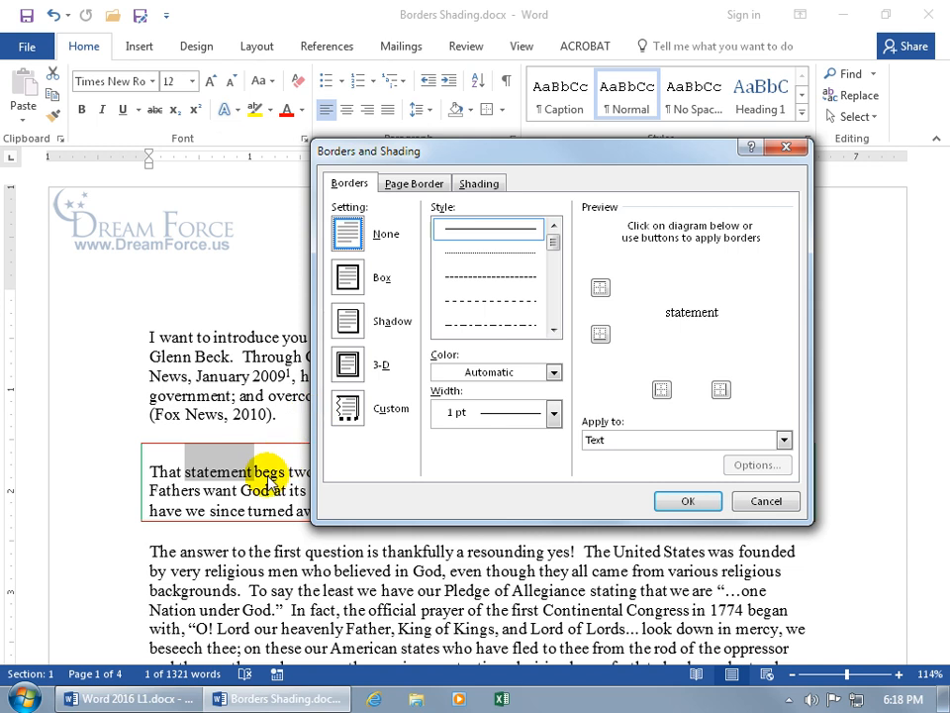
click(350, 277)
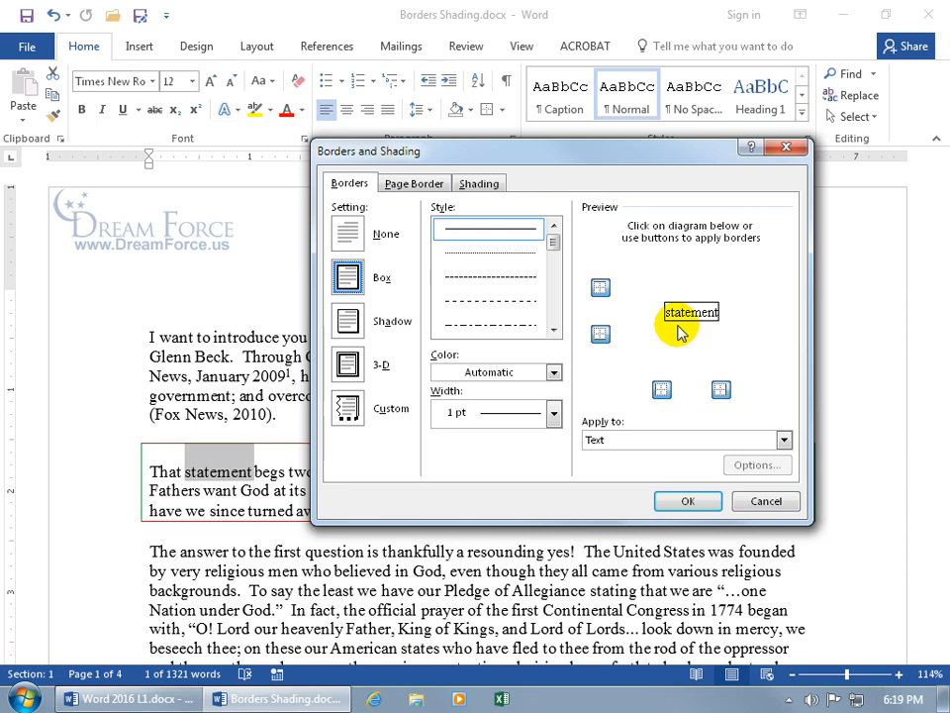
click(685, 498)
click(384, 479)
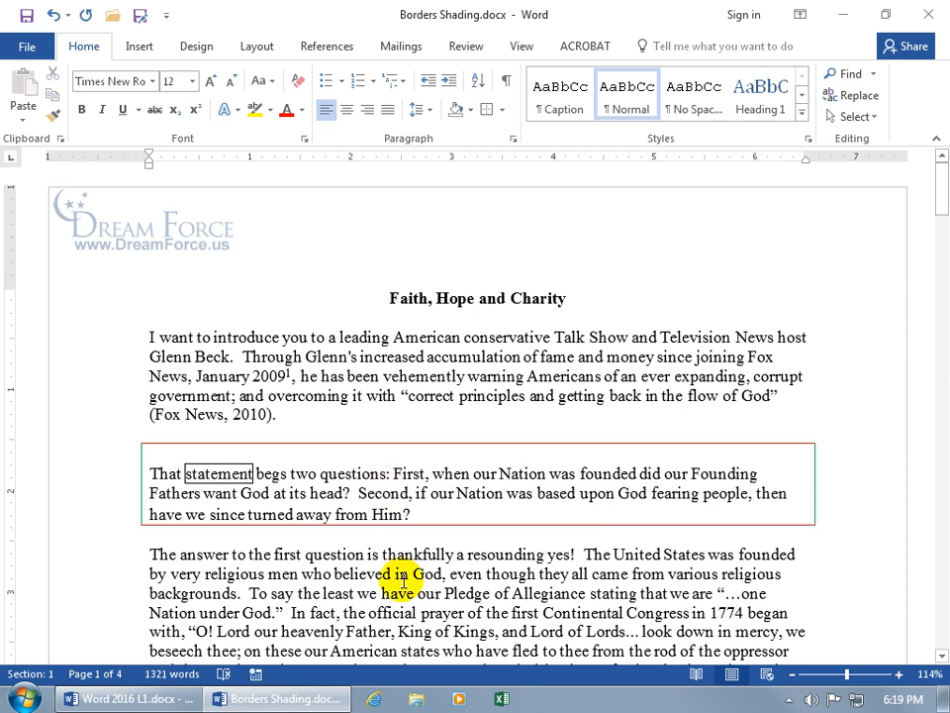
- Set the second body paragraph's top border distance from the text to 1 pt
click(433, 494)
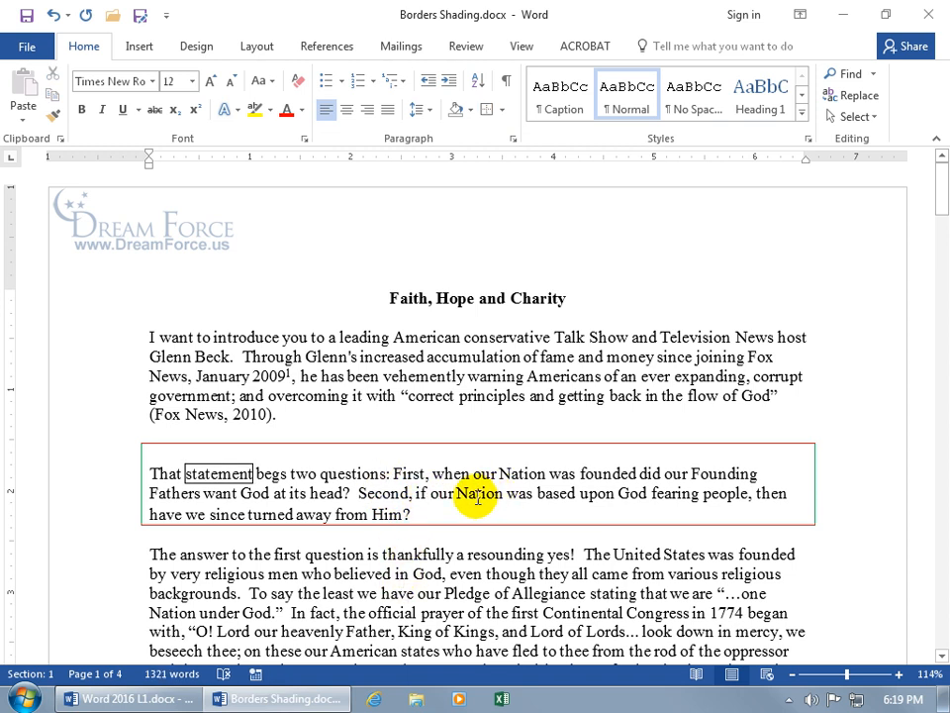
click(501, 109)
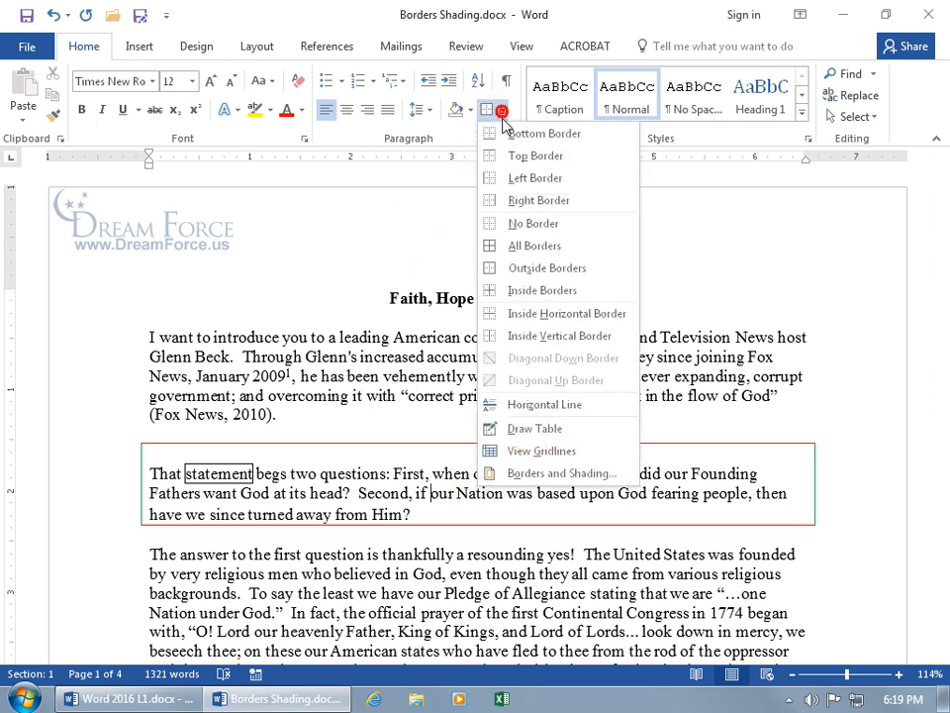
click(518, 475)
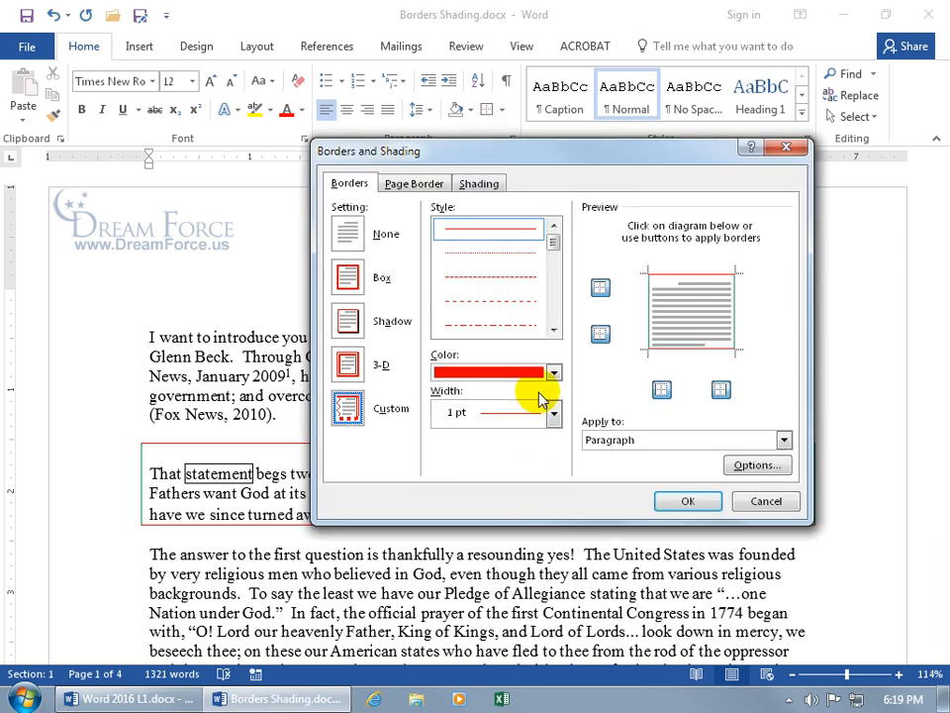
scroll(531, 413, up, 4)
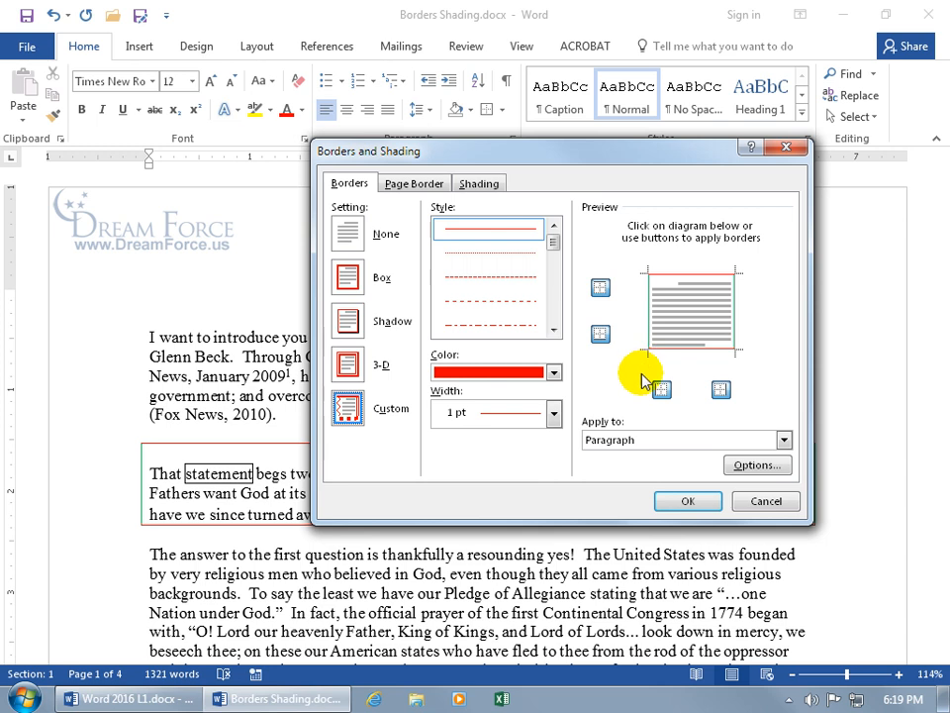
click(744, 465)
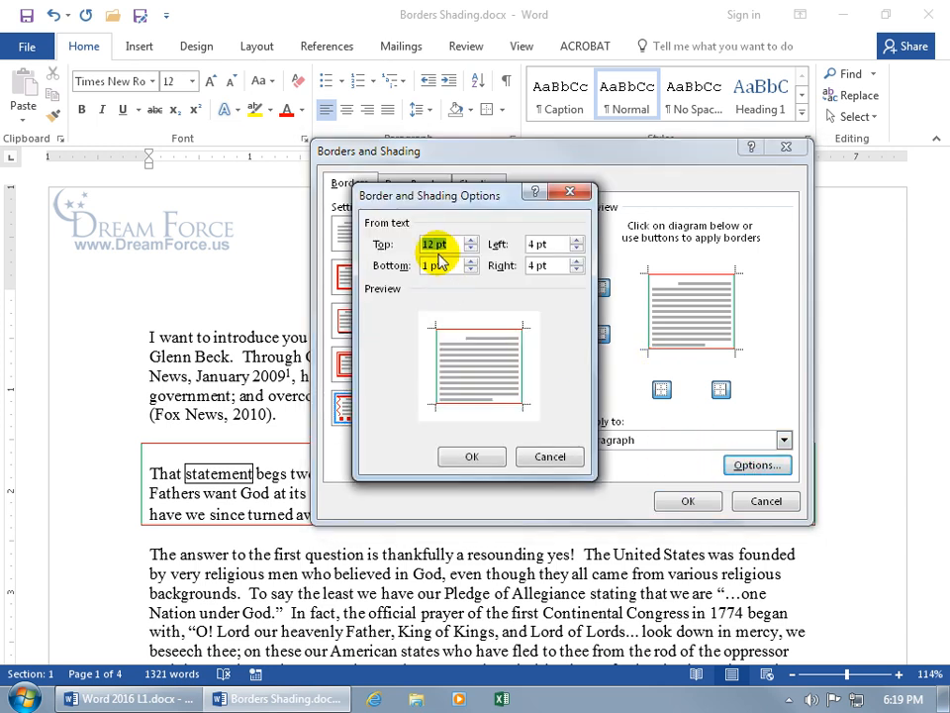
text(1)
key(Return)
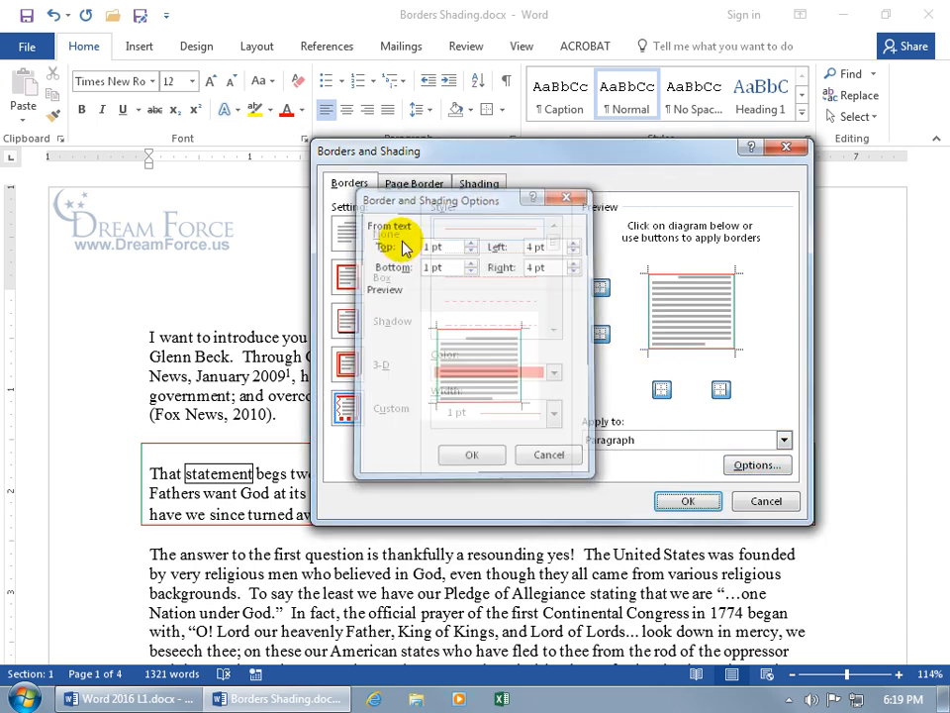
key(Return)
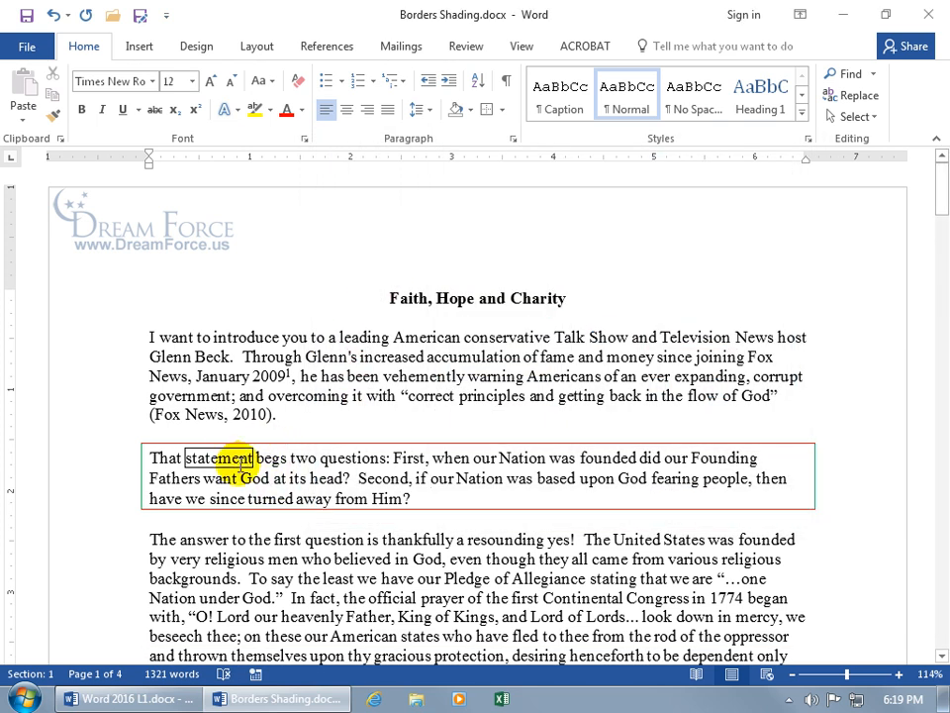
- Remove the text border from the word "statement" in the second body paragraph, keeping the border around the paragraph
double_click(234, 458)
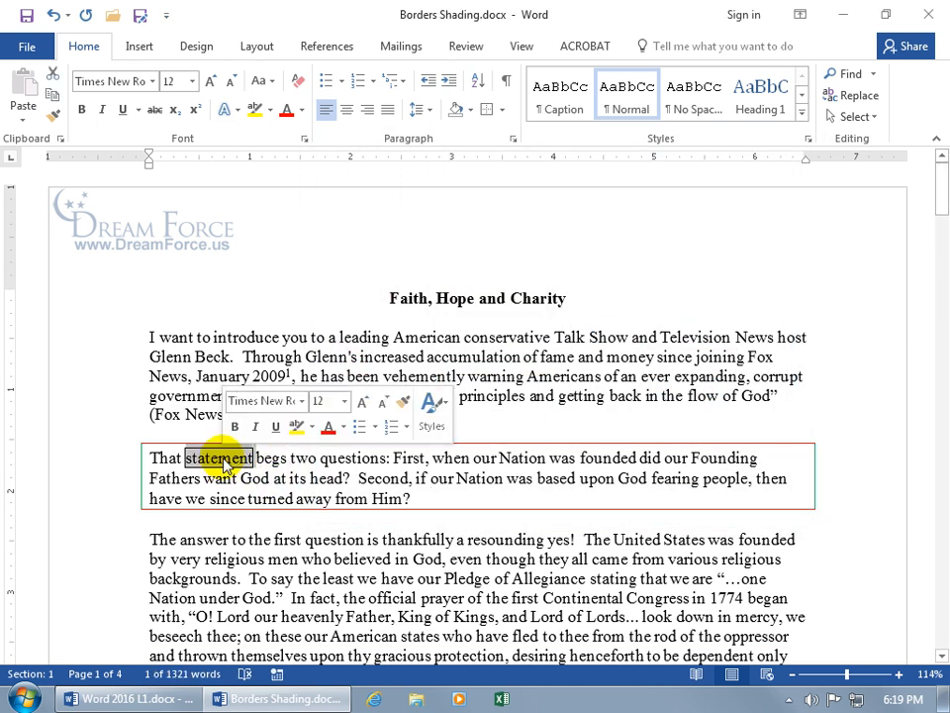
click(501, 110)
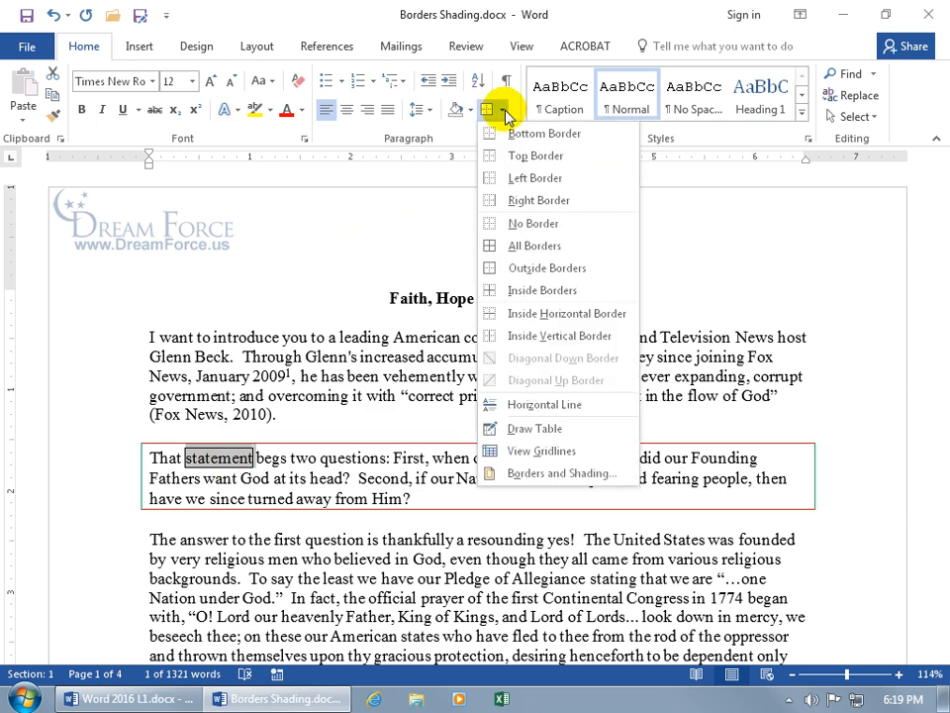
click(534, 473)
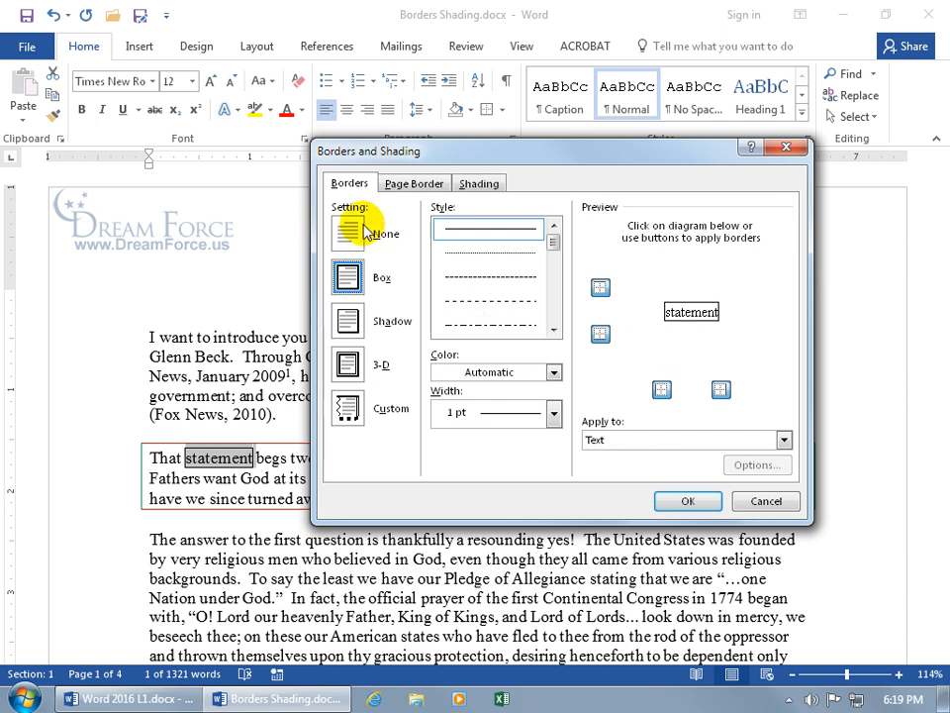
click(711, 501)
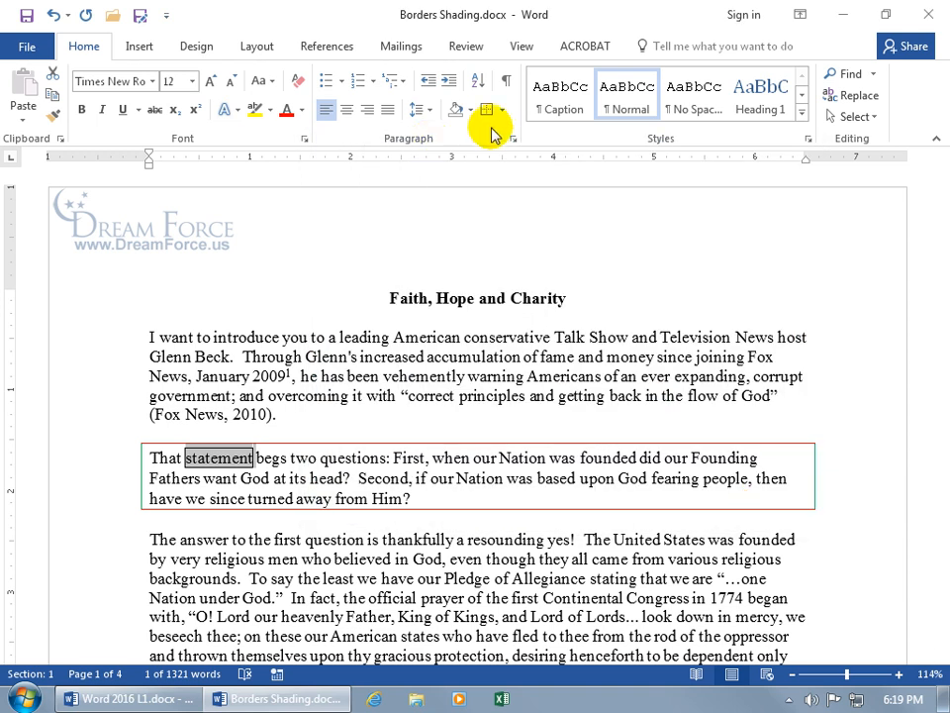
click(504, 111)
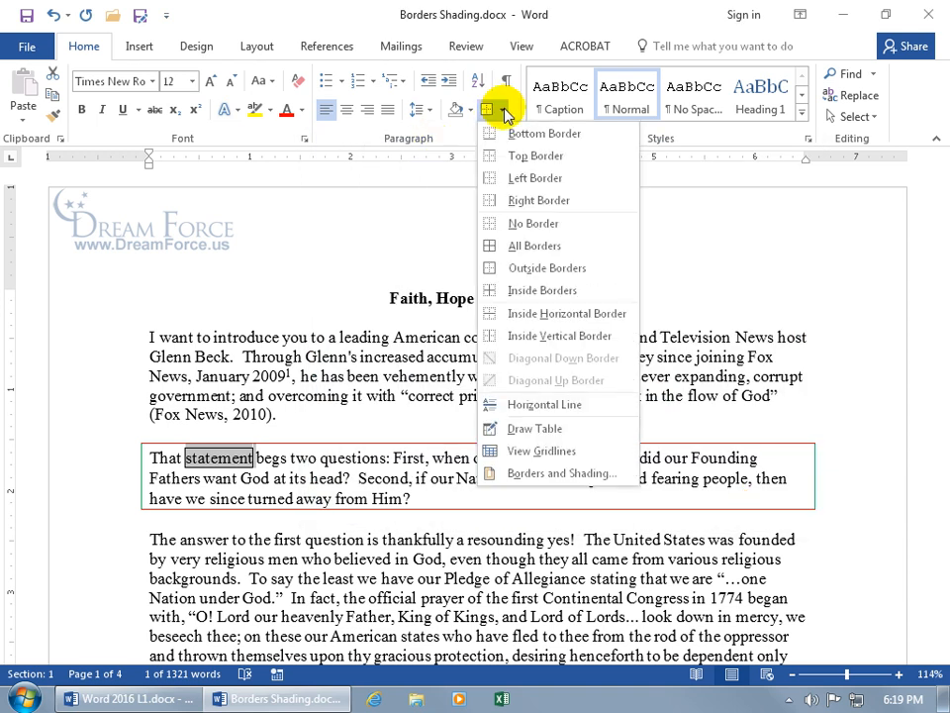
click(520, 223)
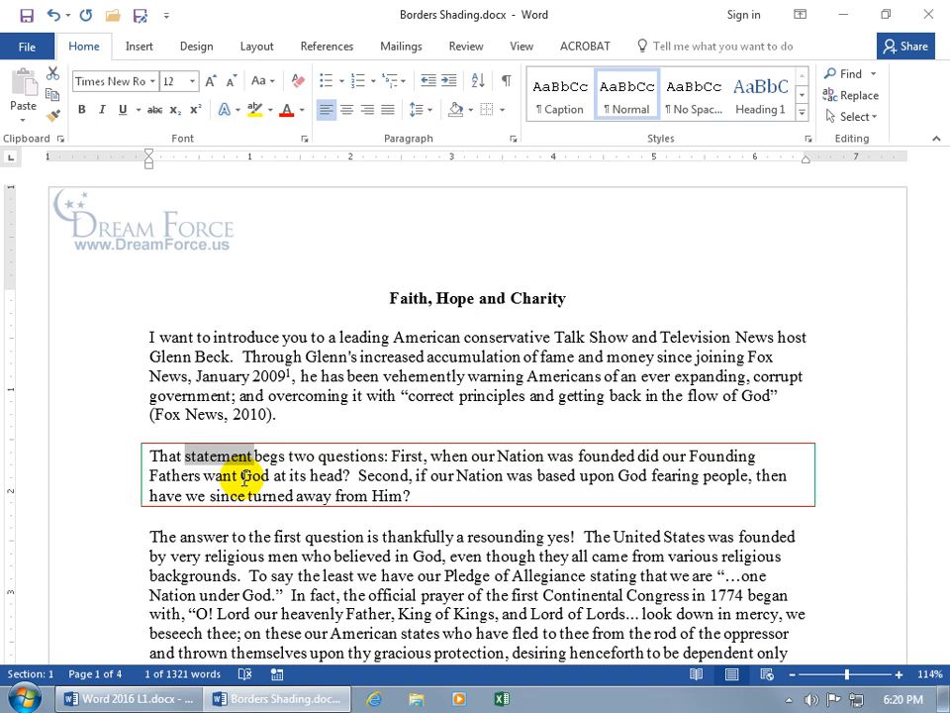
- Open the fill color choices in the shading settings for the whole bordered second body paragraph
click(383, 476)
drag(407, 476, 287, 482)
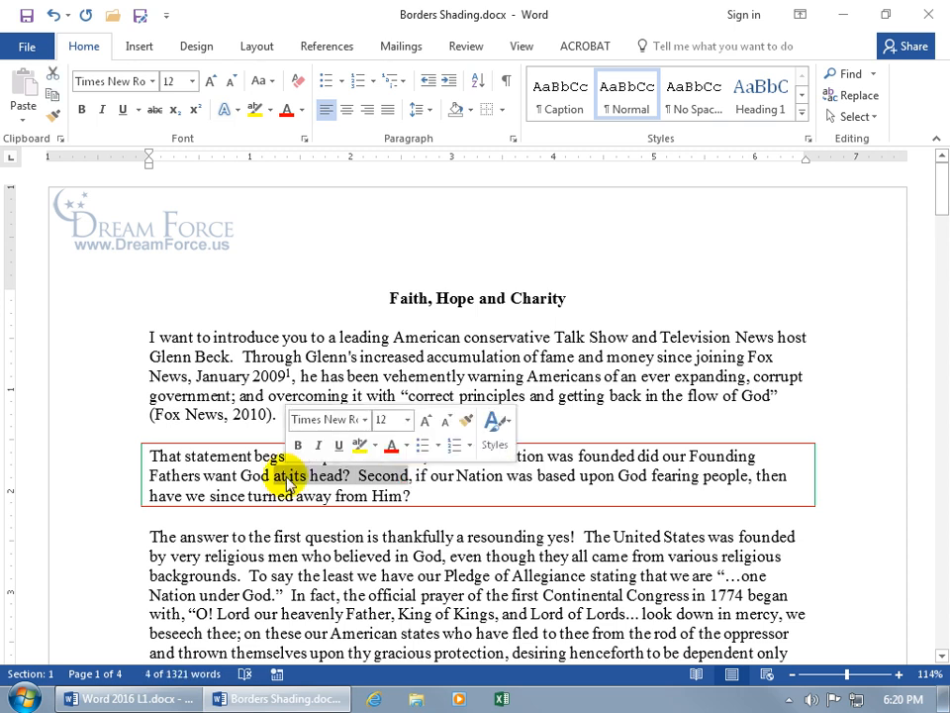
click(346, 478)
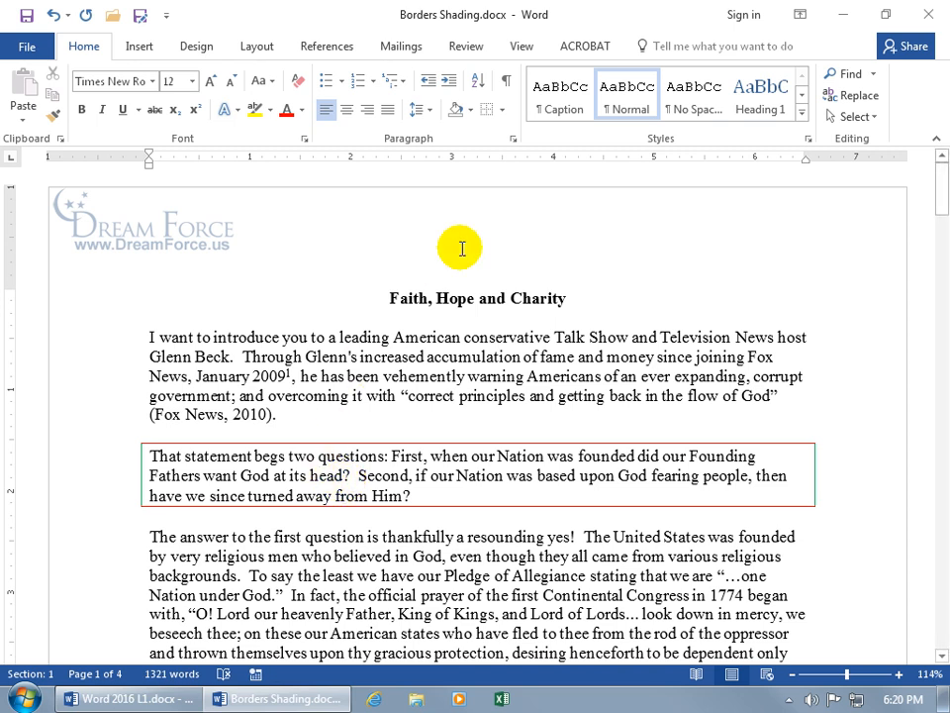
click(503, 112)
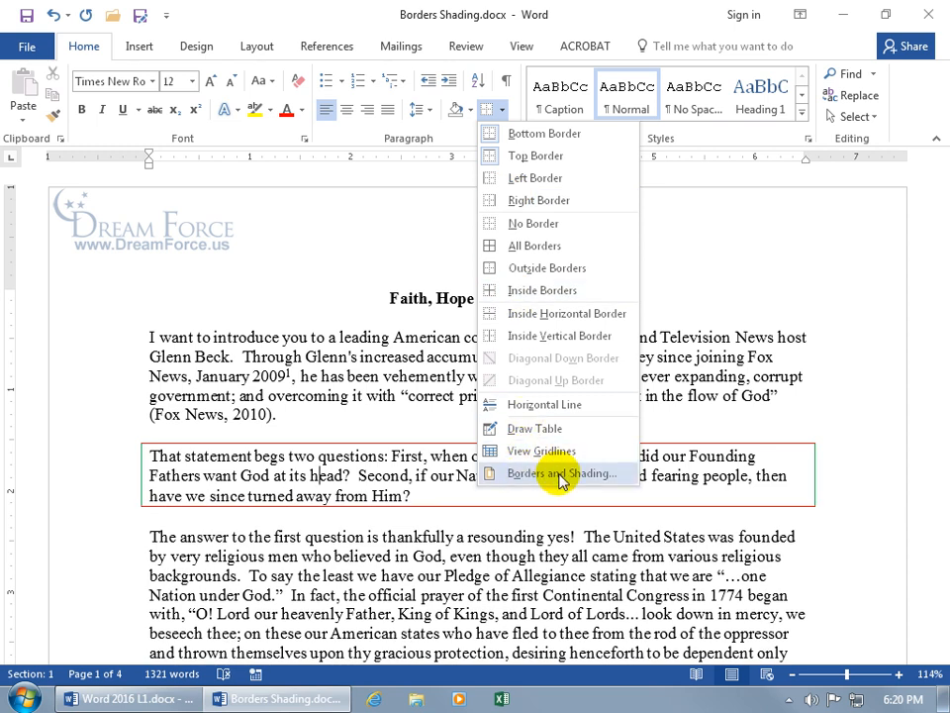
click(561, 479)
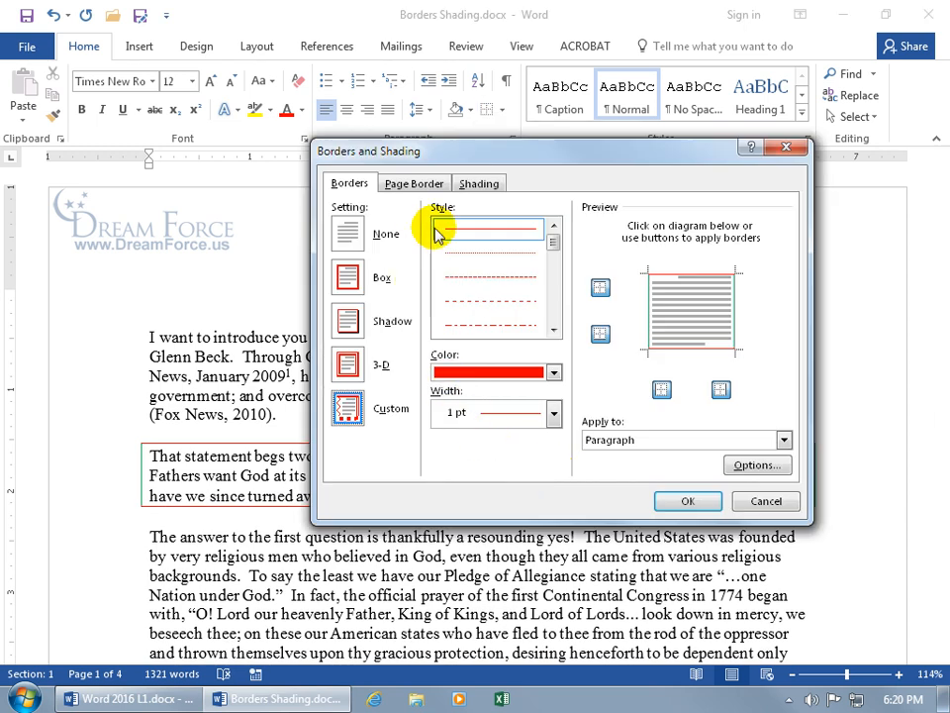
click(481, 185)
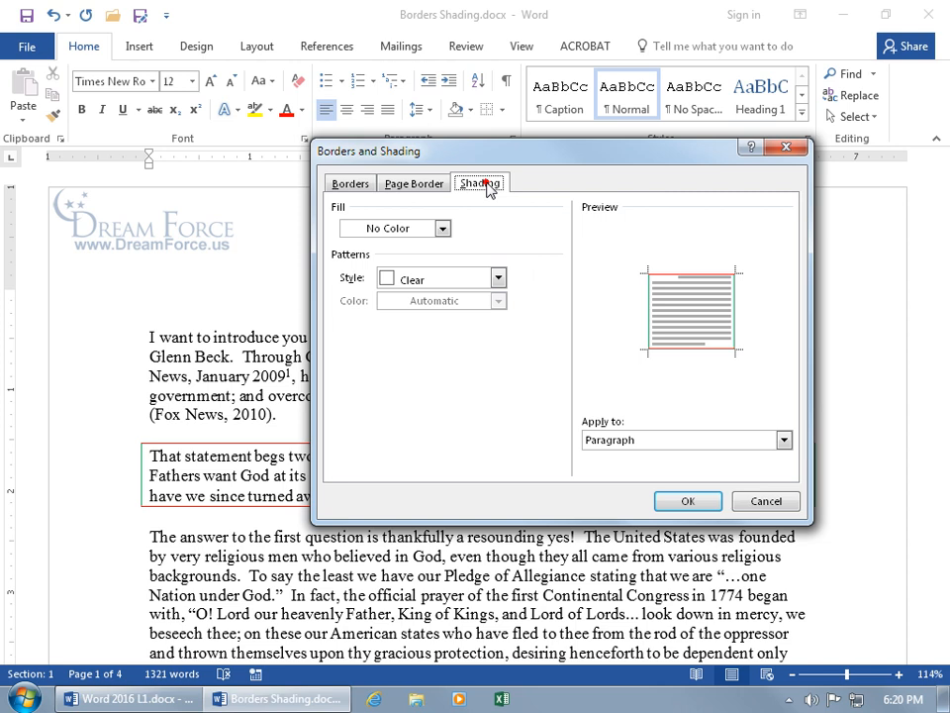
click(443, 228)
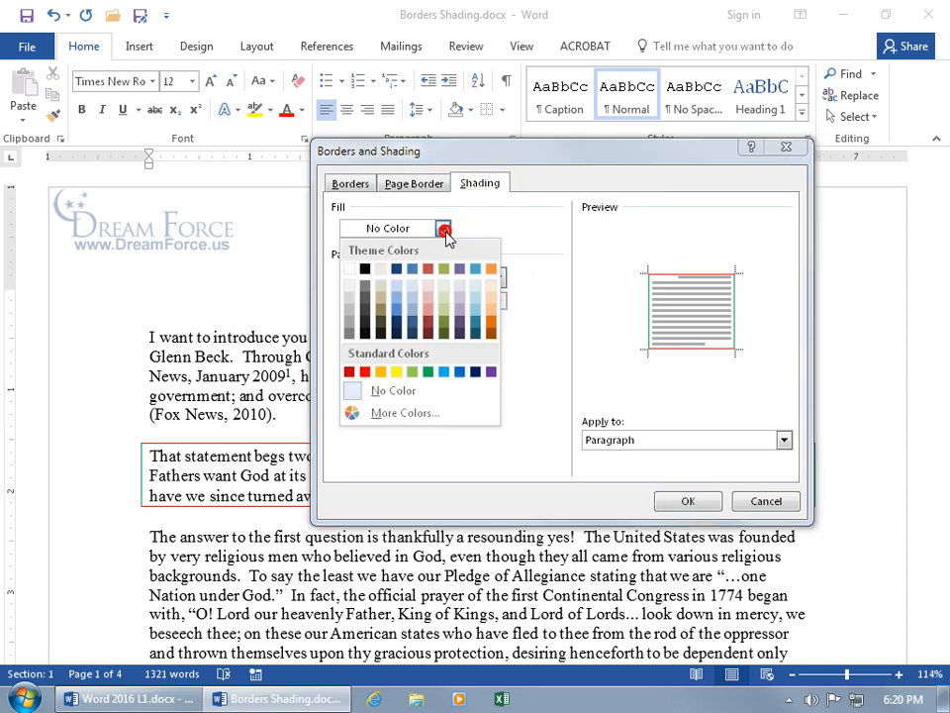
- Shade the bordered paragraph starting "That statement begs two questions" with the lightest green theme colour
click(441, 297)
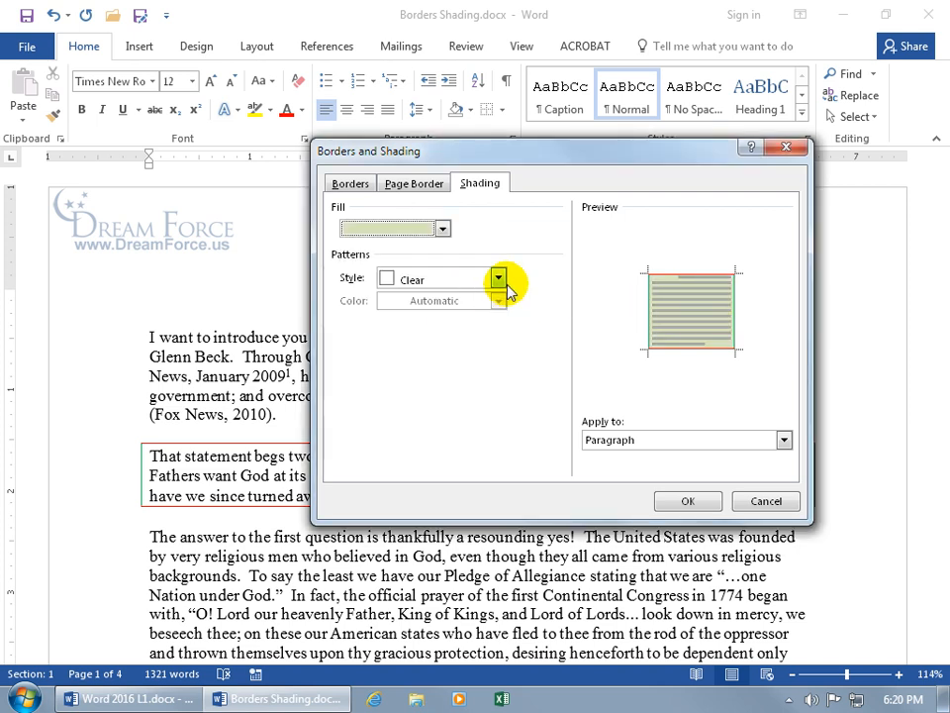
click(442, 228)
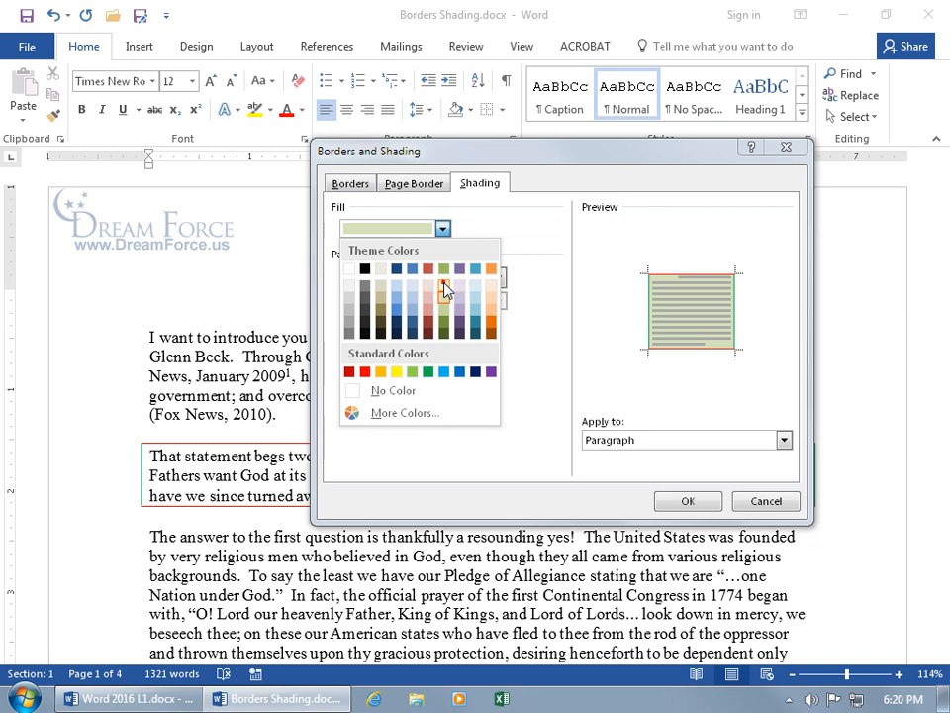
click(444, 284)
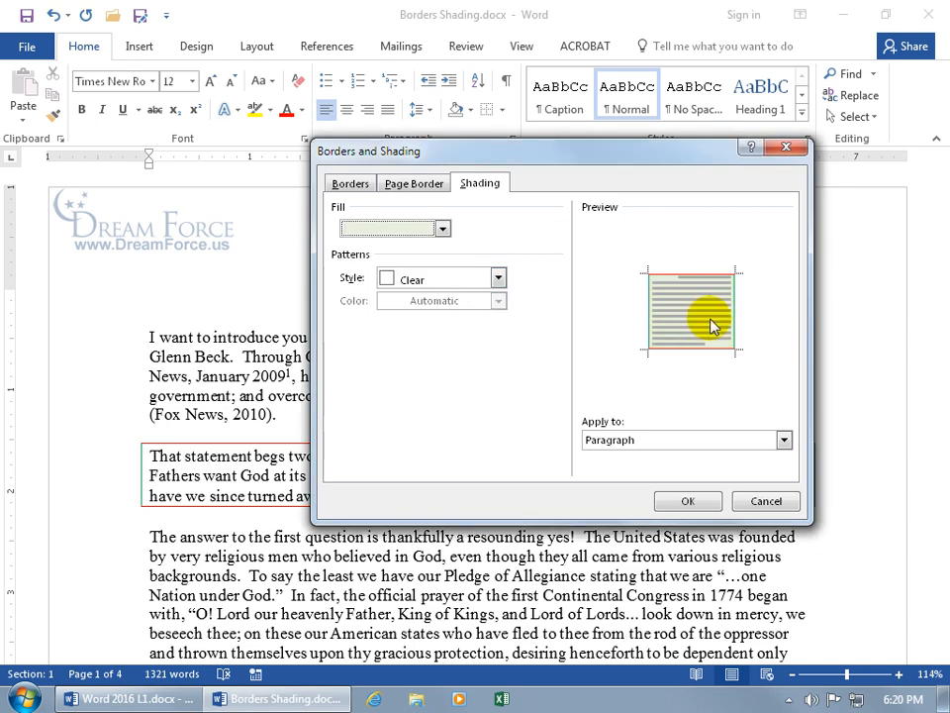
click(688, 499)
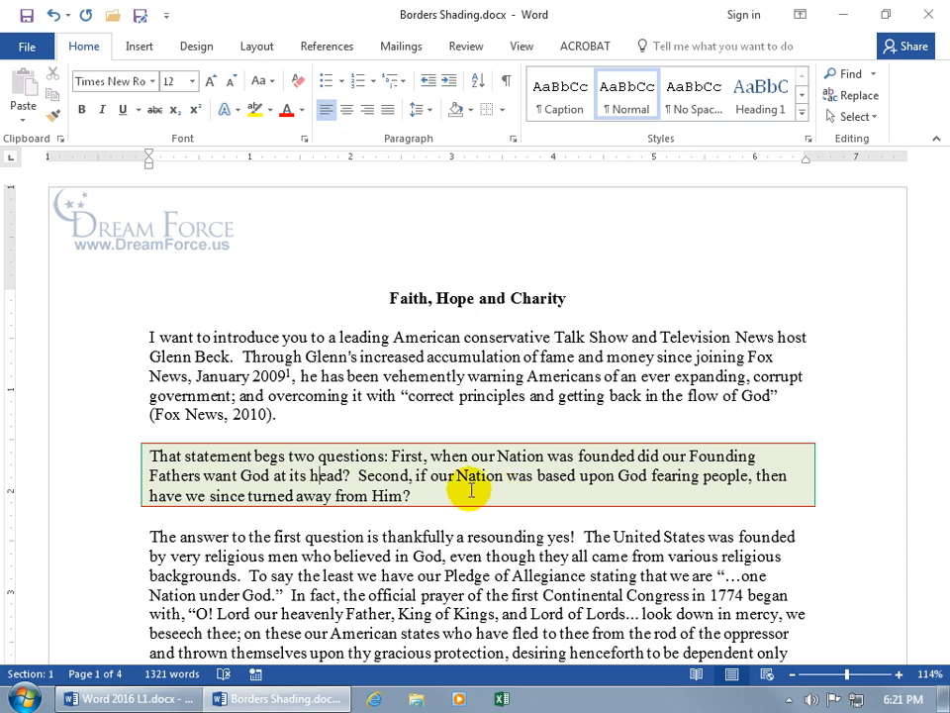
- Set up 1 pt left and right borders in the Automatic colour for the whole paragraph containing "he has been vehemently warning"
drag(301, 376, 504, 386)
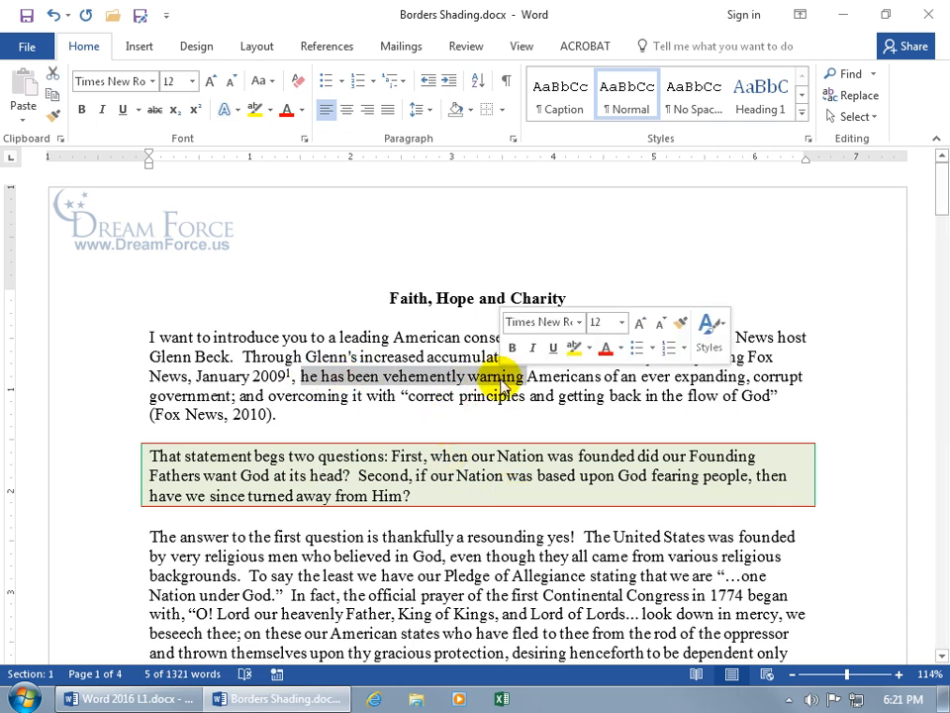
click(502, 110)
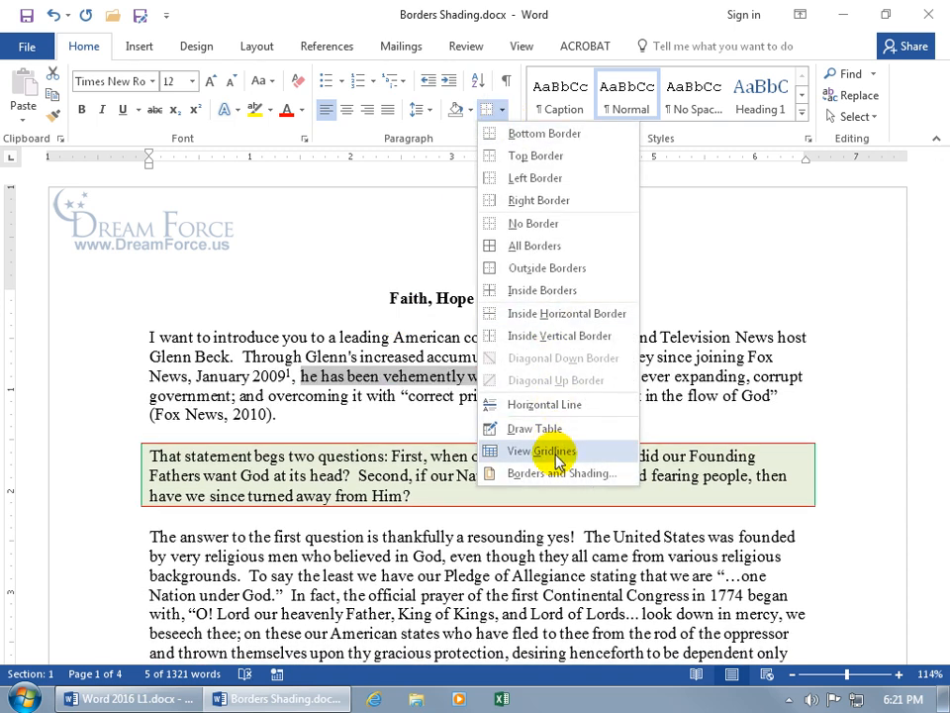
click(549, 473)
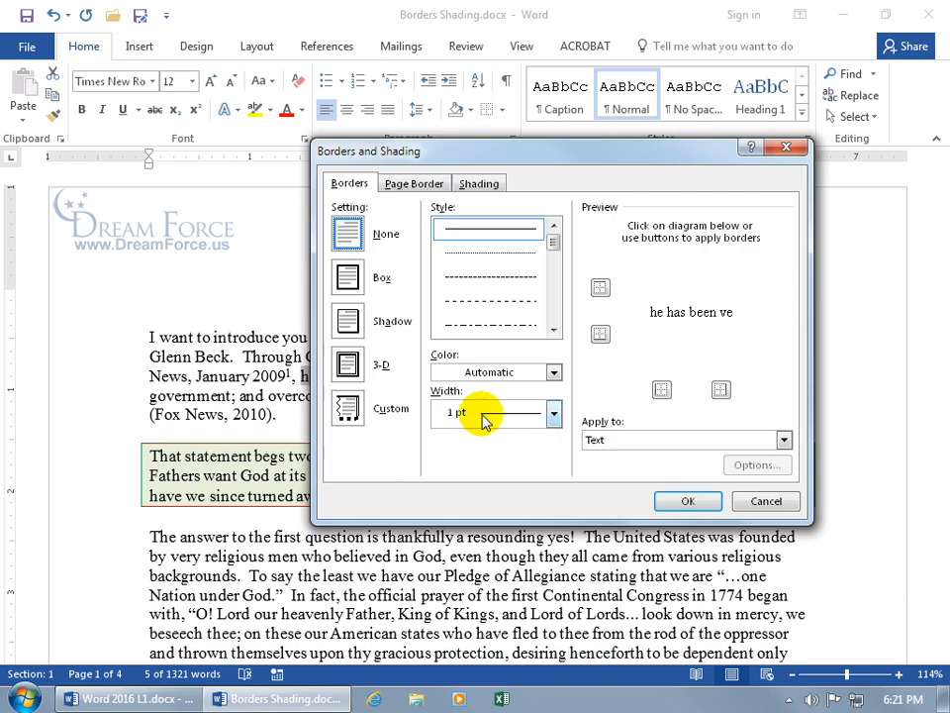
click(614, 443)
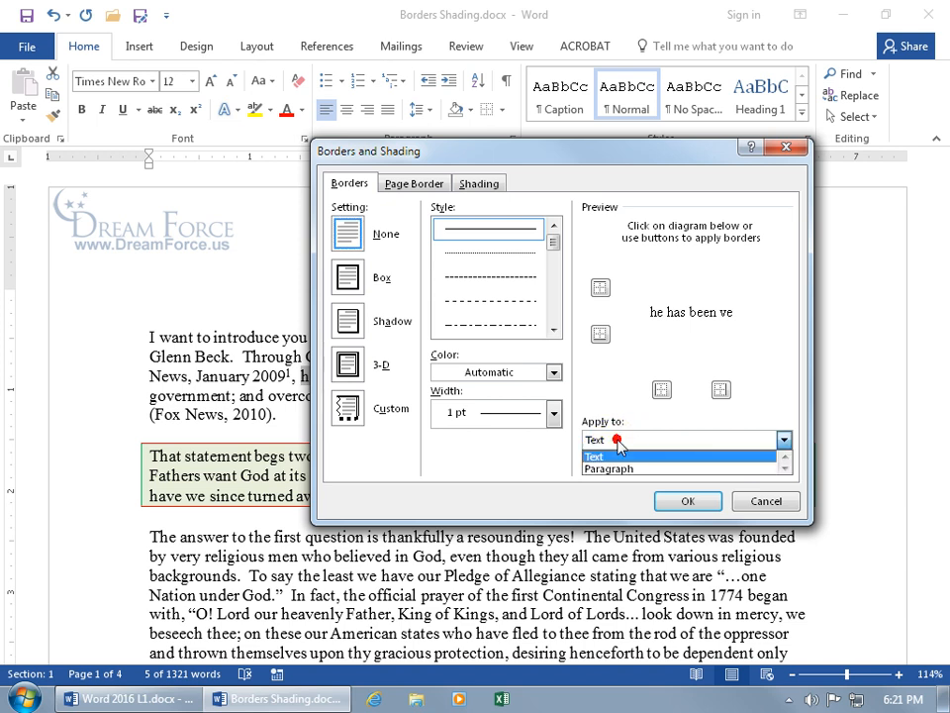
click(616, 470)
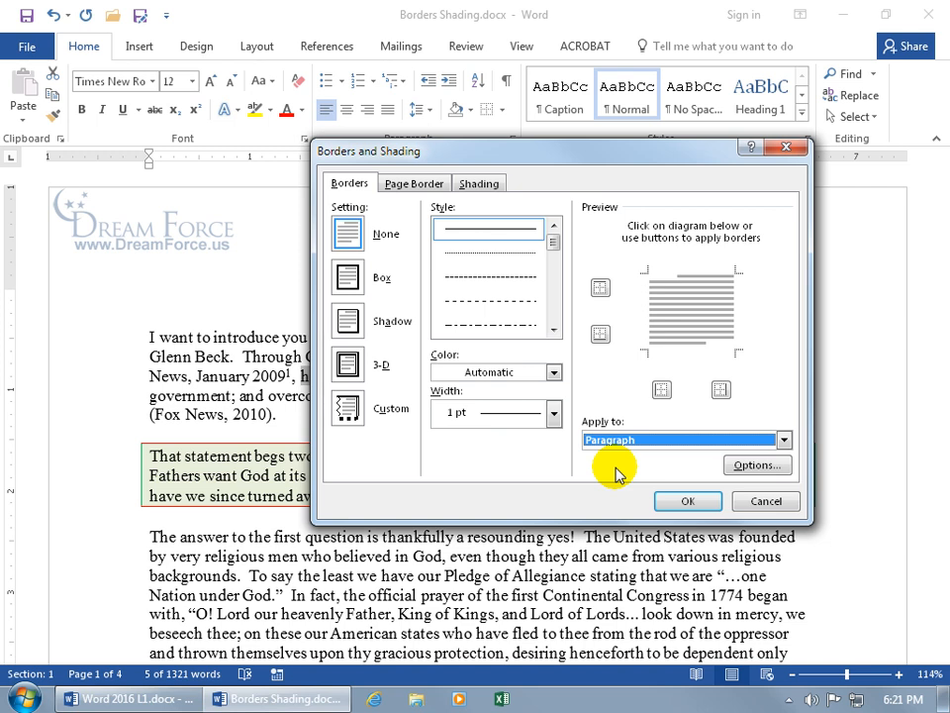
click(653, 308)
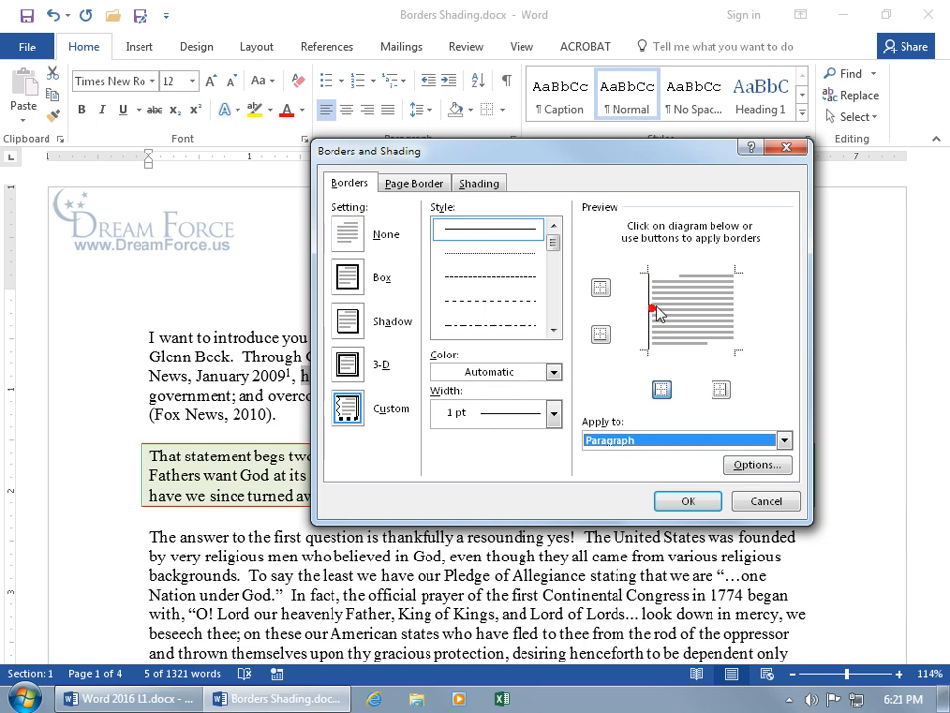
click(735, 317)
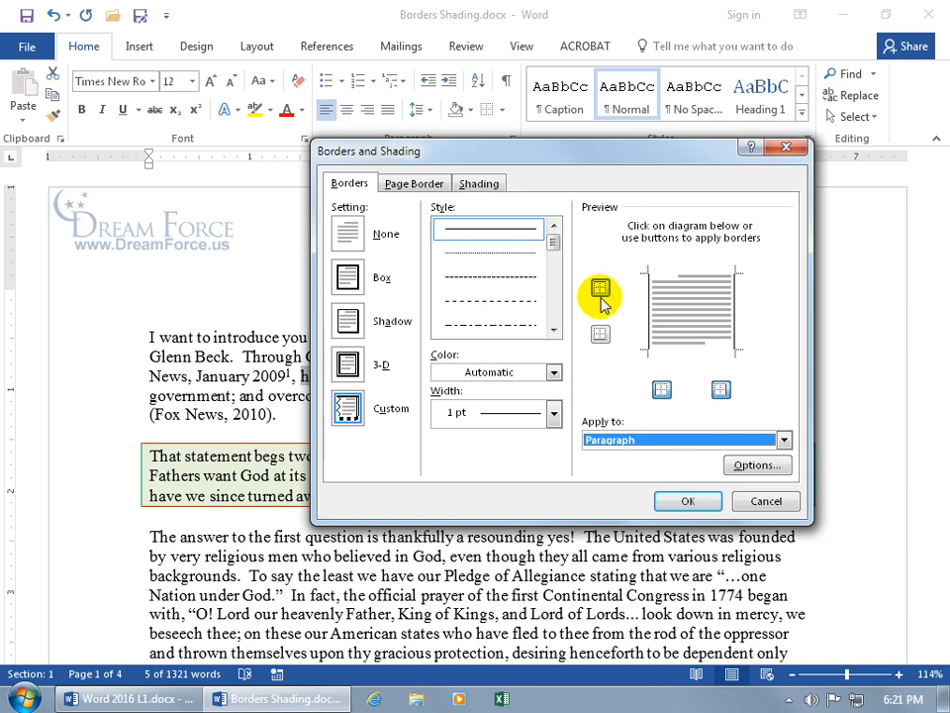
- Add a light red top border and a purple bottom border to the first paragraph and apply the border settings
click(552, 372)
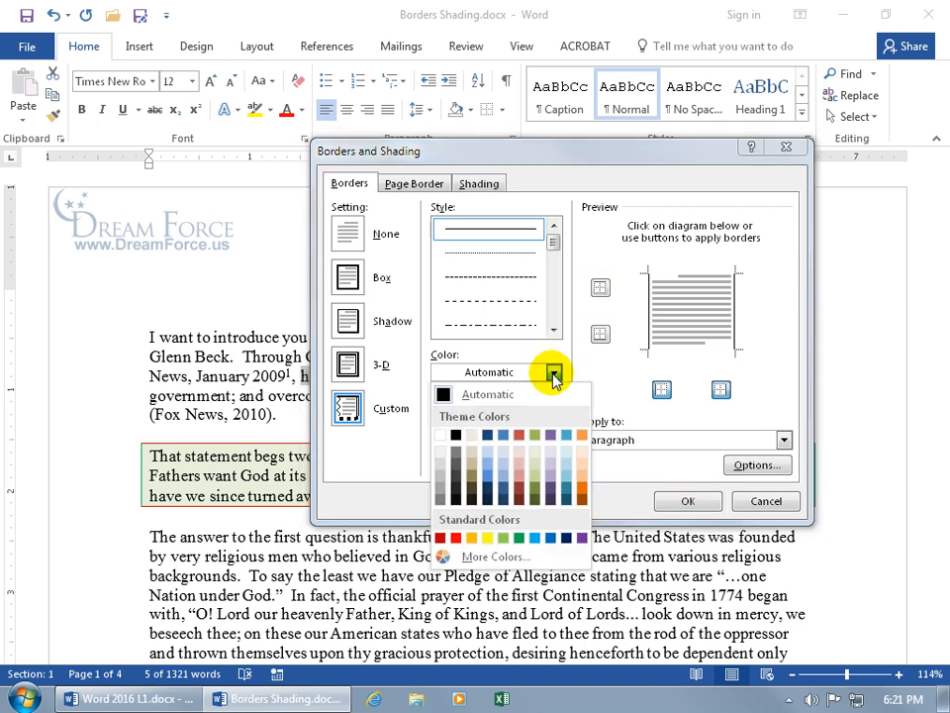
click(519, 449)
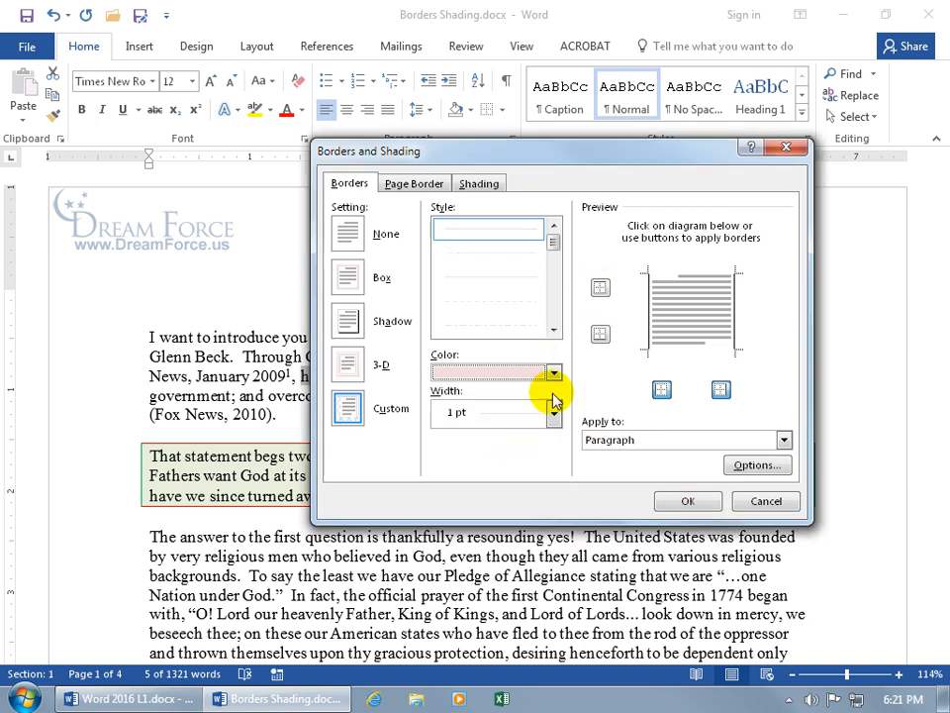
click(670, 272)
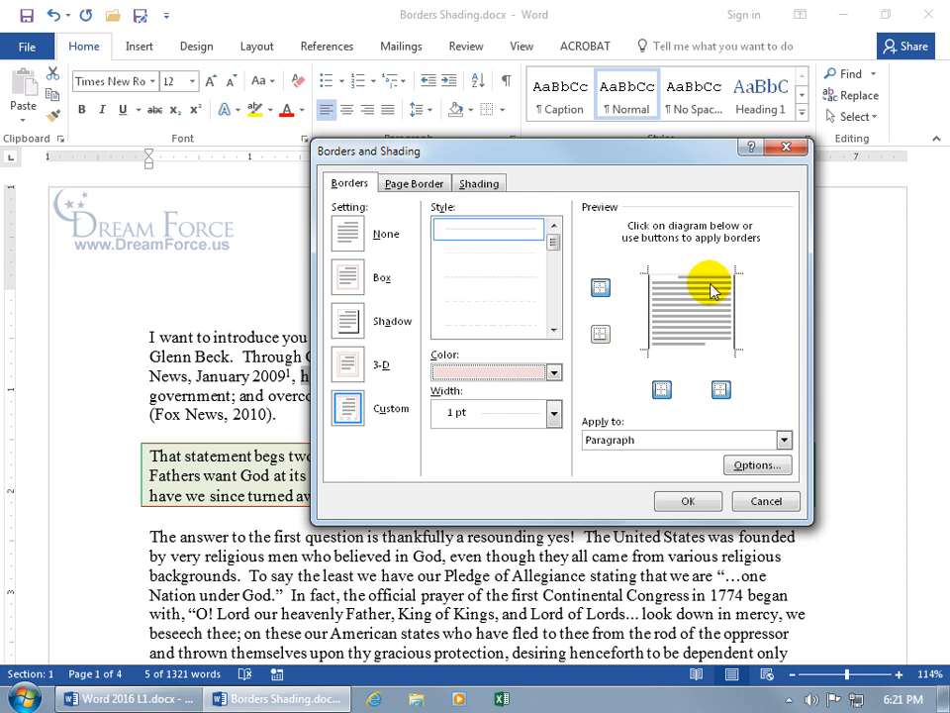
click(553, 372)
click(549, 482)
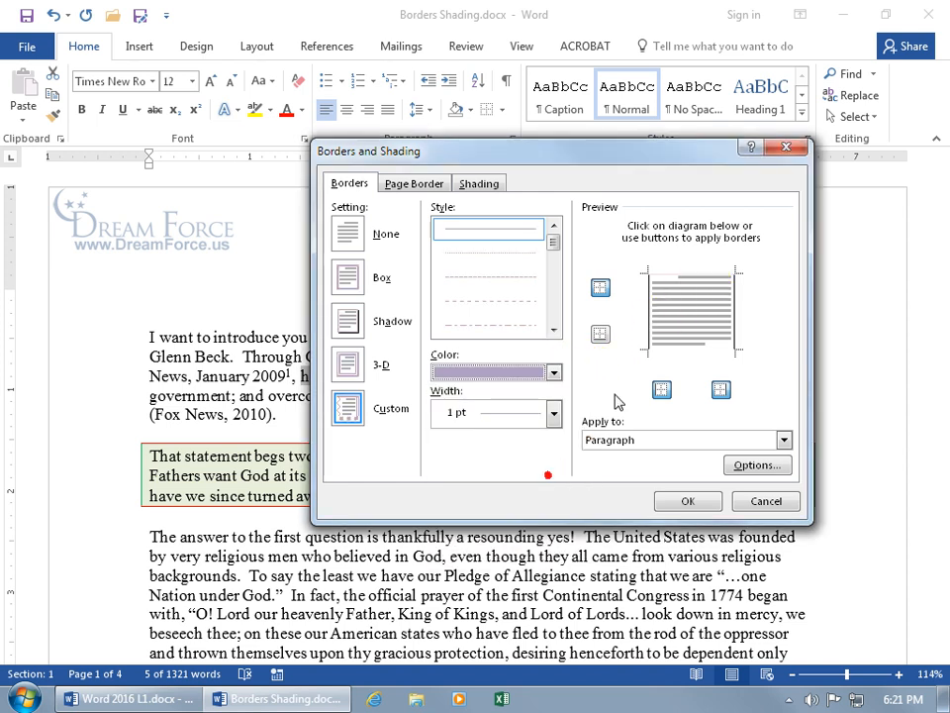
click(679, 353)
click(688, 505)
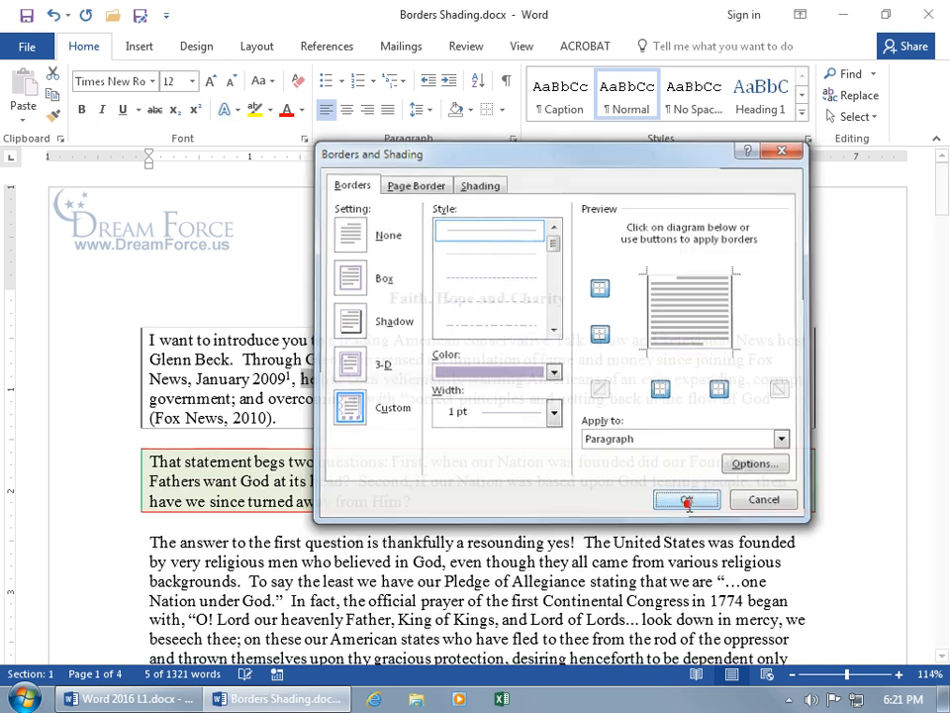
click(574, 398)
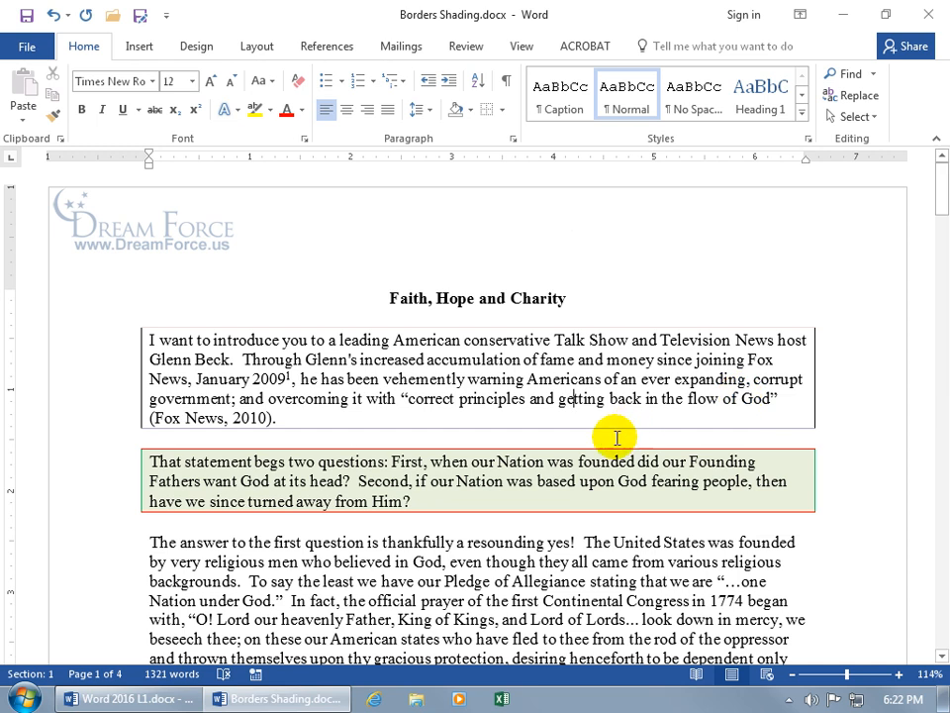
- Remove all borders from the green-shaded paragraph
click(562, 479)
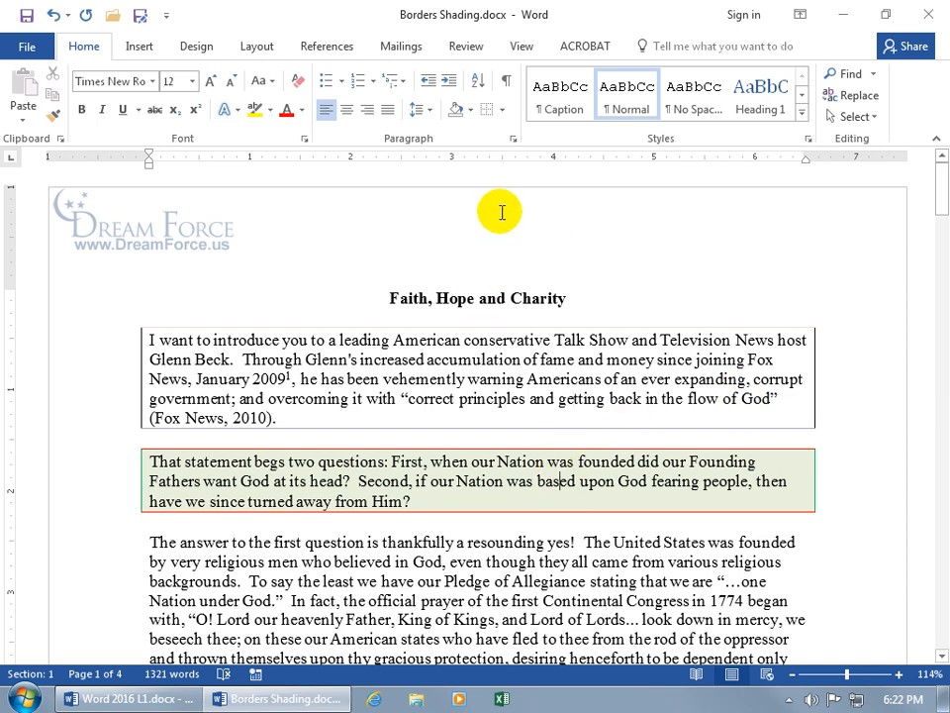
click(488, 111)
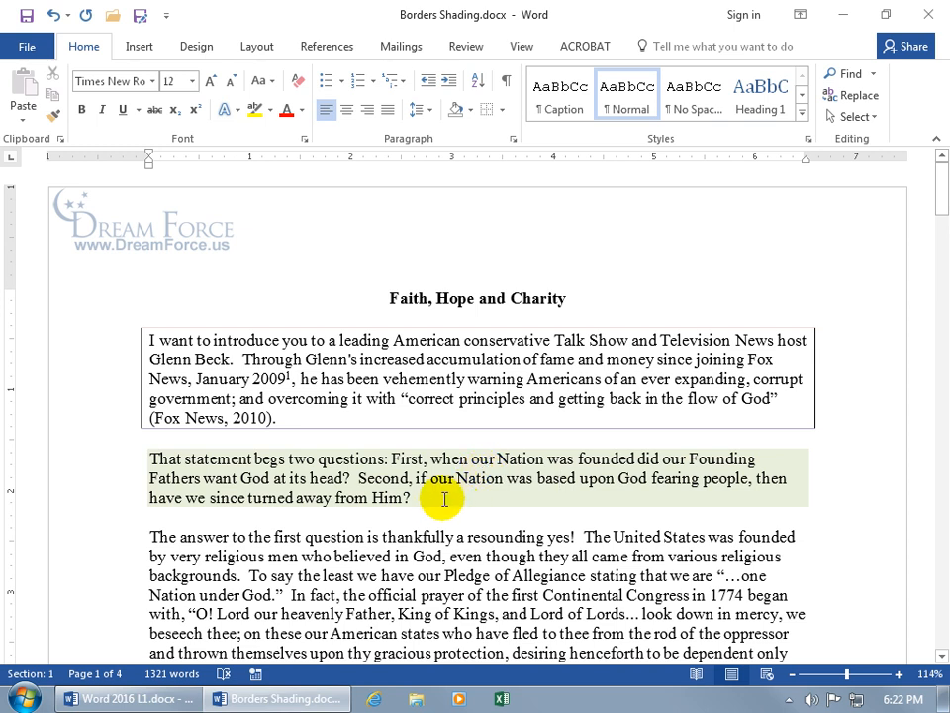
- Clear the green shading of the whole paragraph starting "That statement begs two questions" by setting its fill to No Color
drag(447, 499, 148, 458)
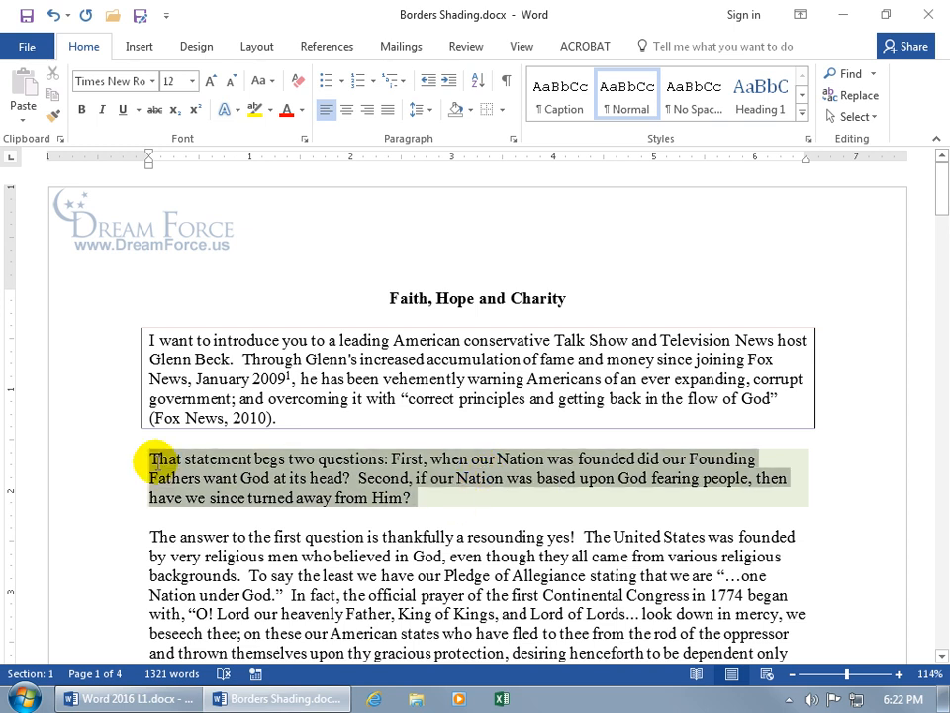
click(269, 110)
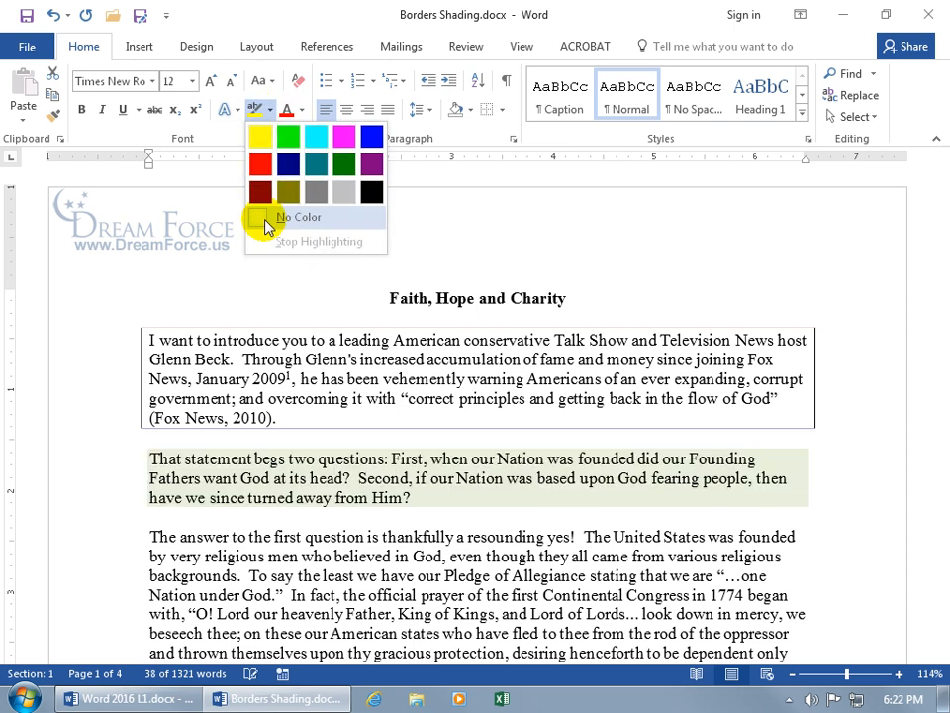
key(Escape)
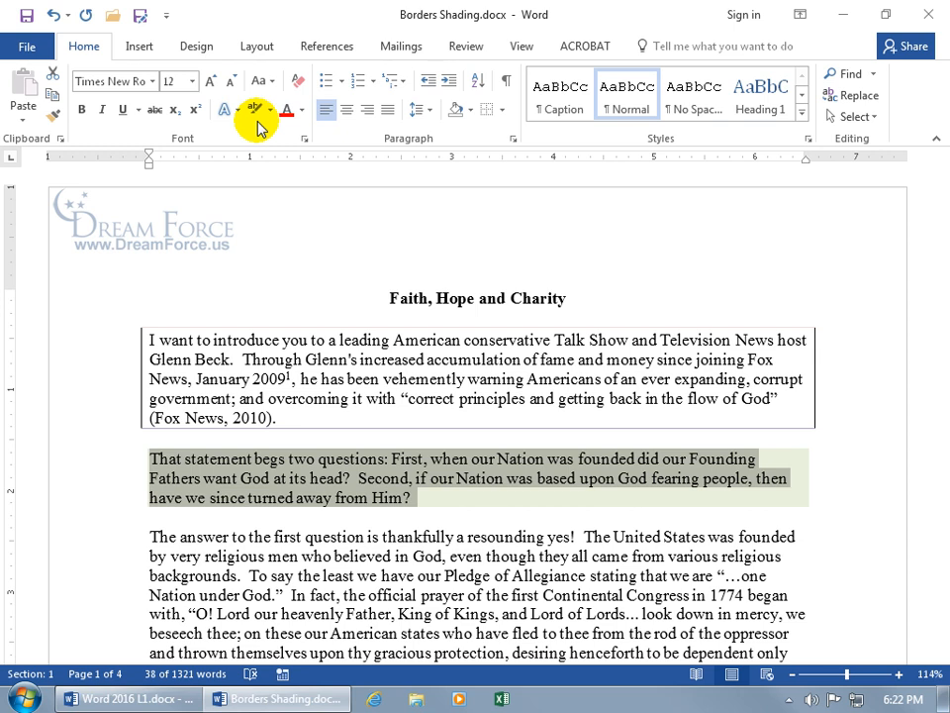
click(502, 113)
click(526, 333)
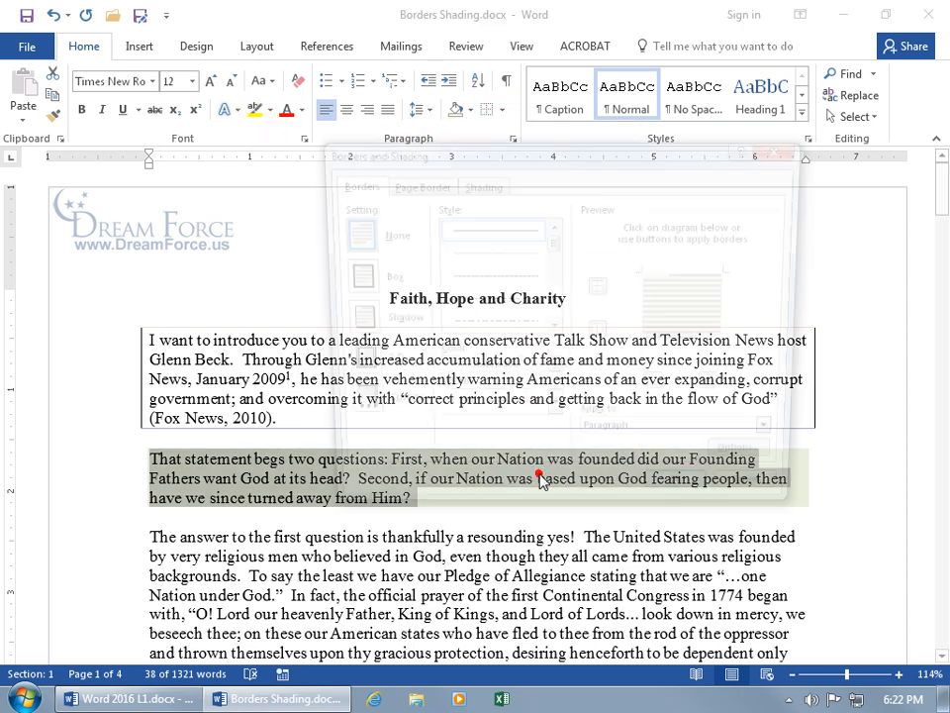
click(480, 183)
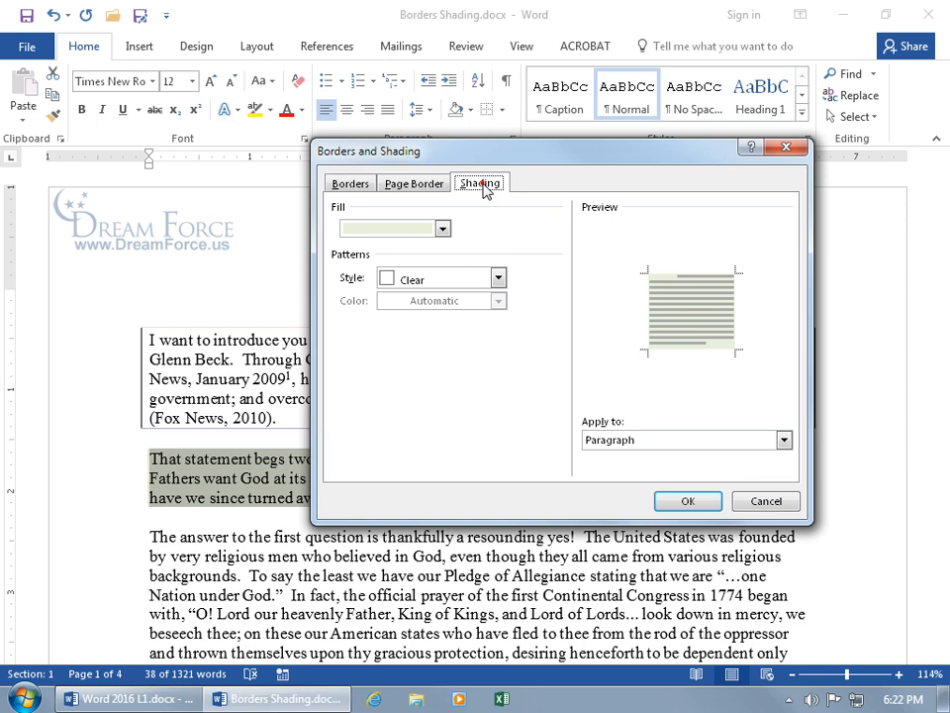
click(441, 227)
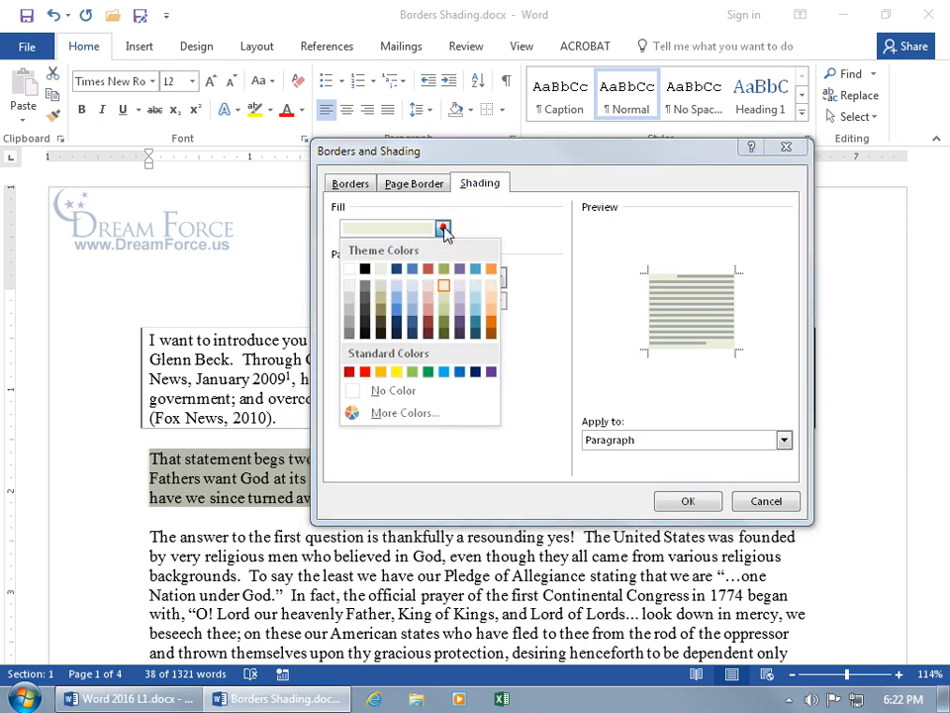
click(381, 389)
click(677, 500)
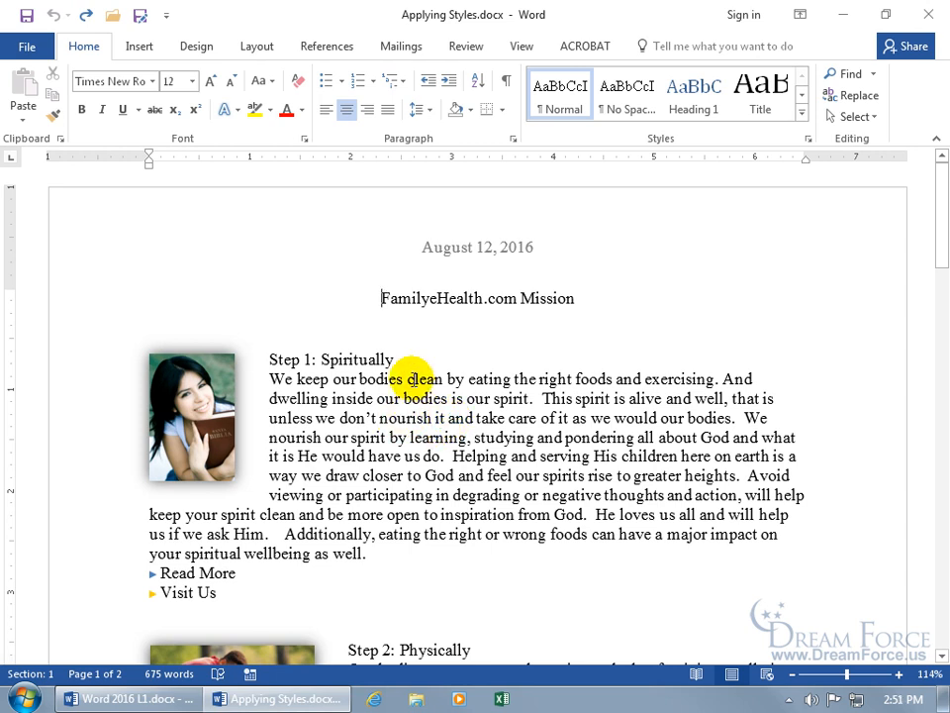
- Make the heading "Step 1: Spiritually" bold and italic, and undo that formatting
scroll(454, 502, down, 4)
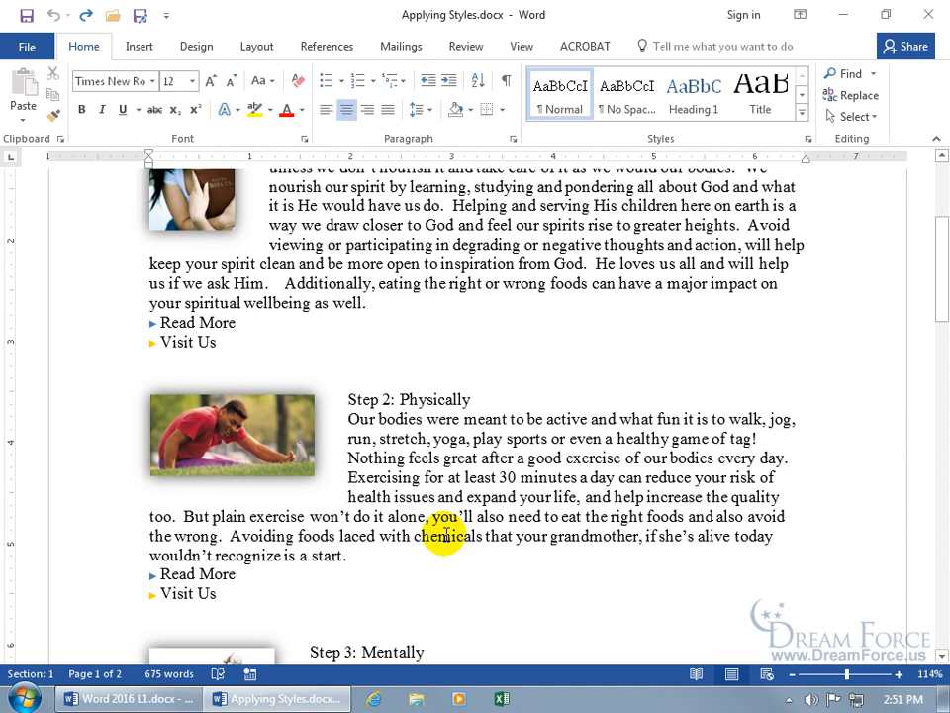
scroll(490, 514, down, 3)
scroll(492, 524, up, 7)
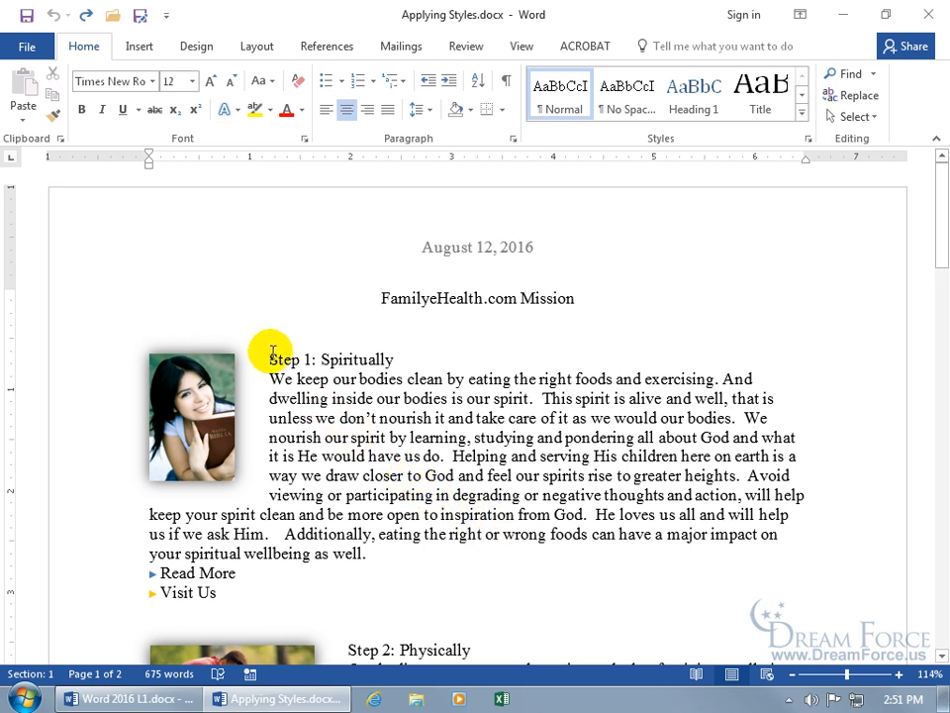
drag(270, 358, 393, 365)
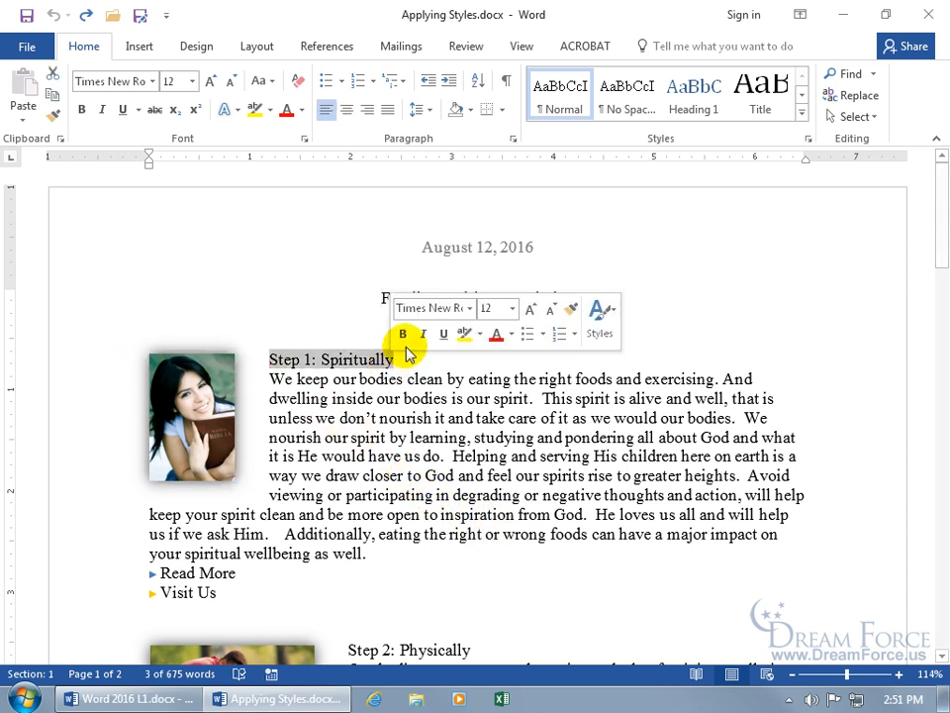
click(403, 335)
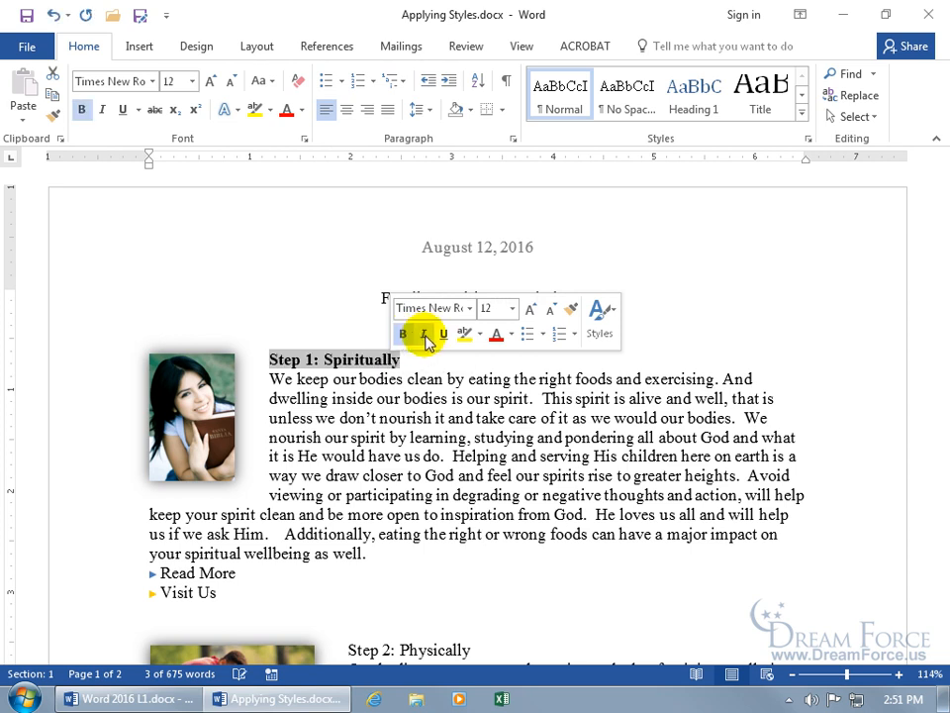
click(424, 333)
click(477, 398)
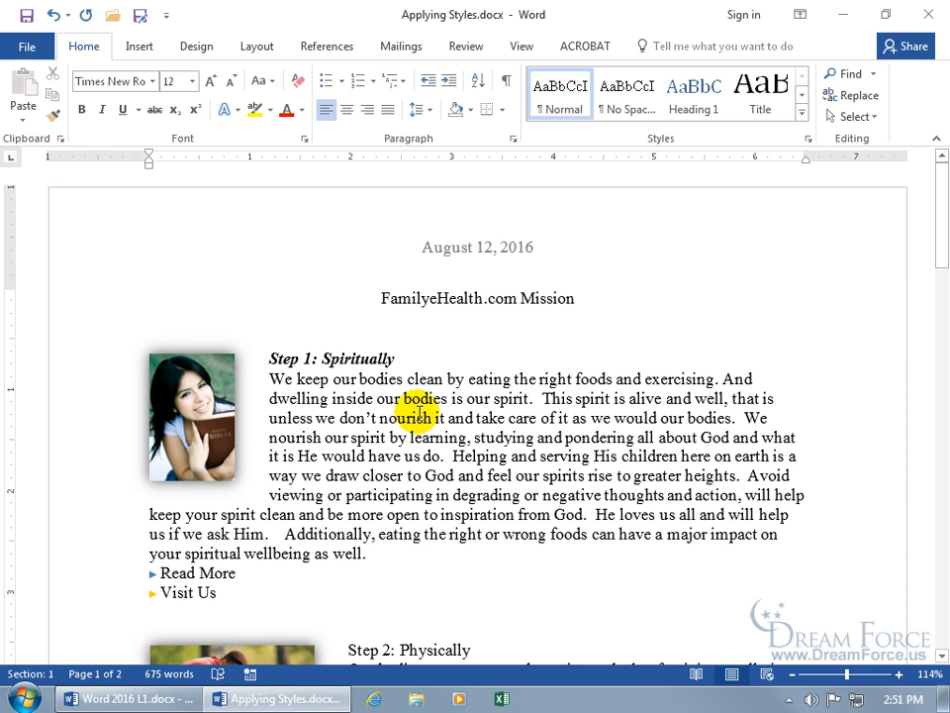
click(53, 15)
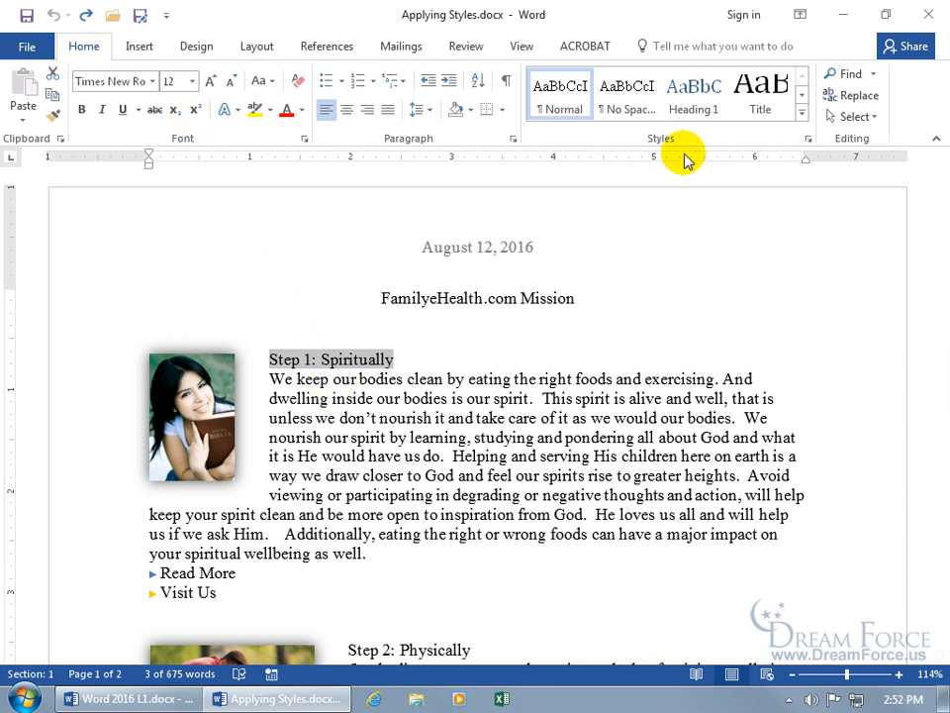
- Apply the Heading 1 style to the "Step 1: Spiritually" line
click(802, 118)
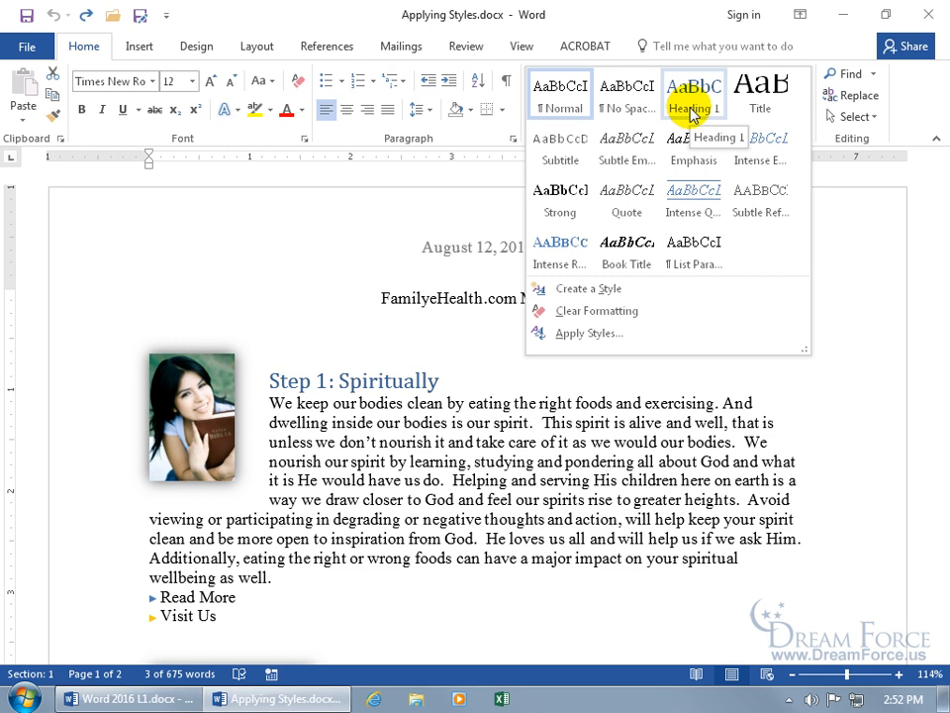
right_click(691, 114)
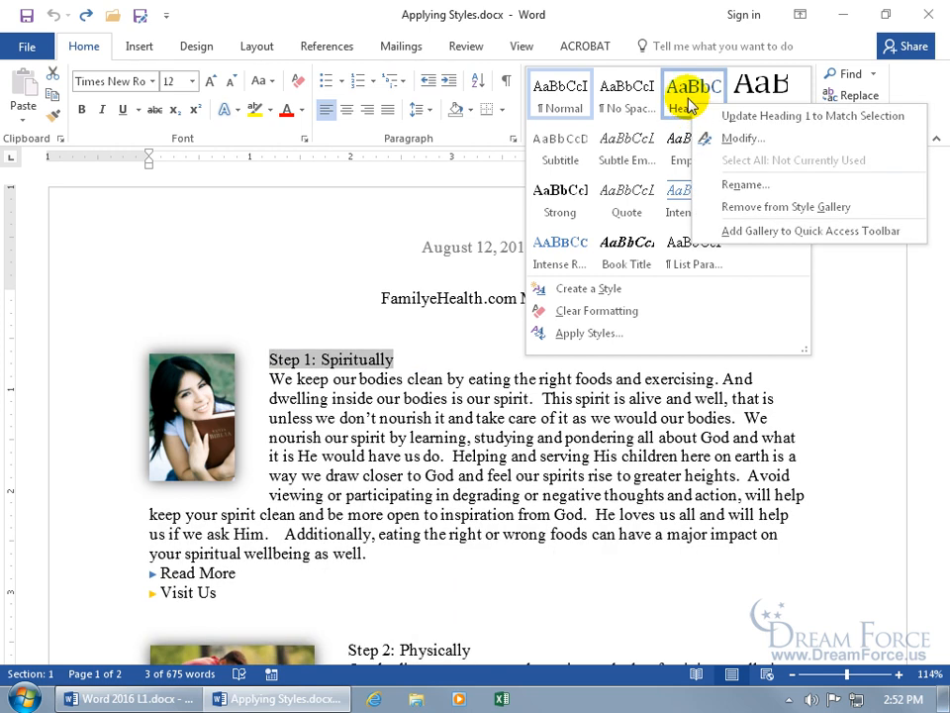
click(688, 105)
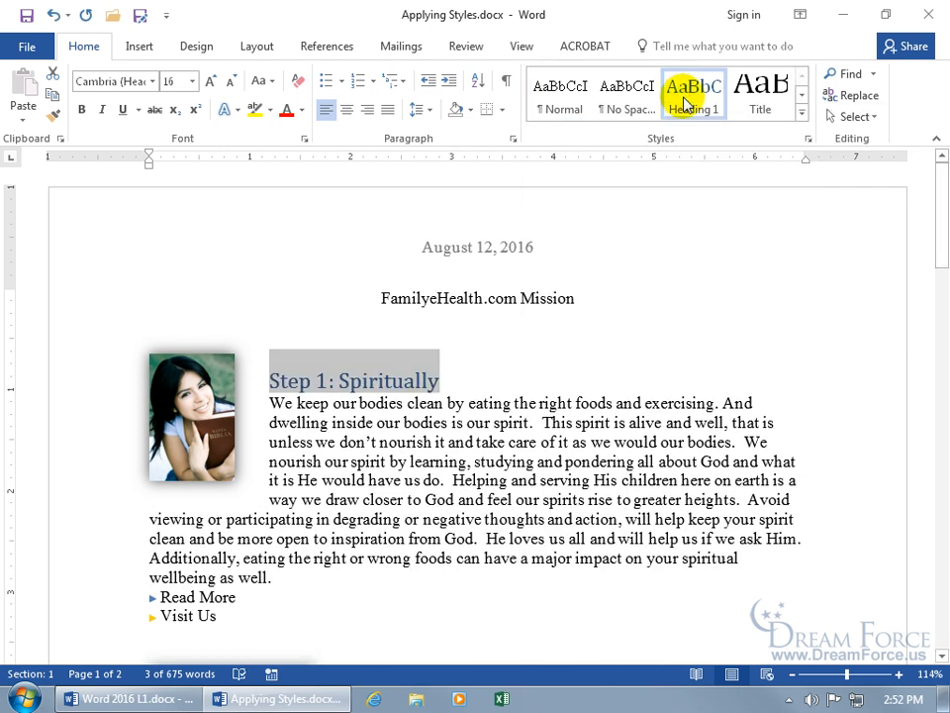
- Apply the Heading 1 style to the "Step 2: Physically" line, showing the formatting marks only while working on it
click(483, 403)
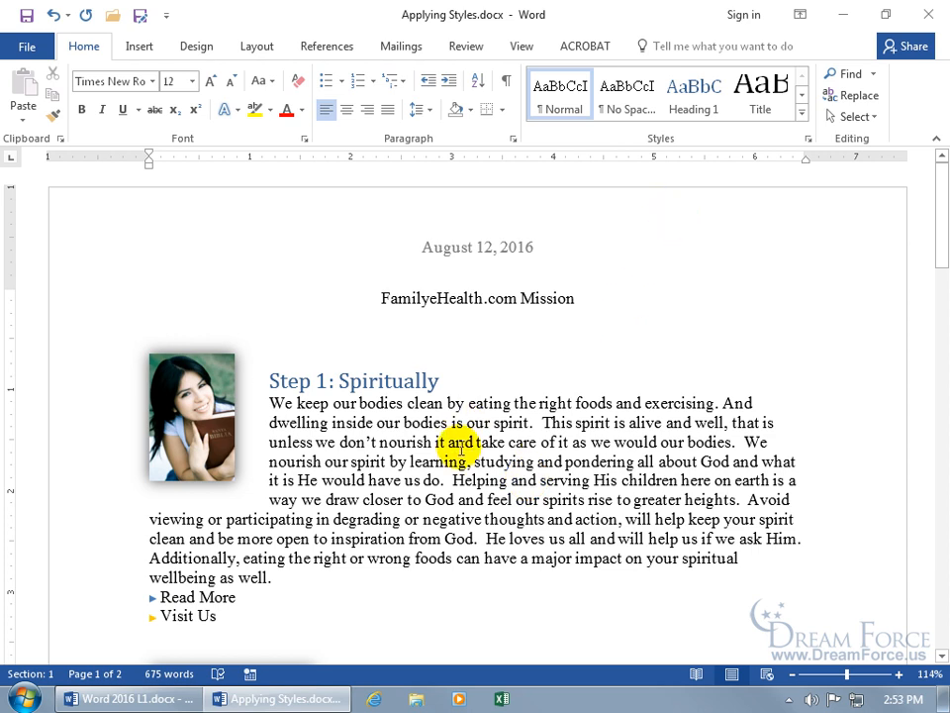
scroll(460, 426, down, 5)
click(434, 424)
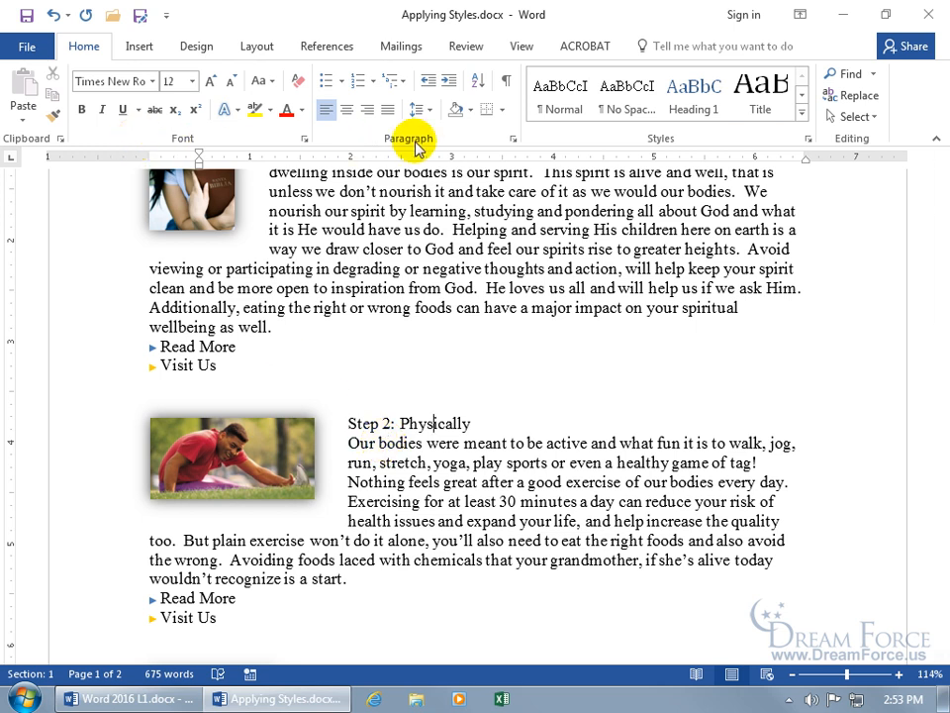
click(506, 84)
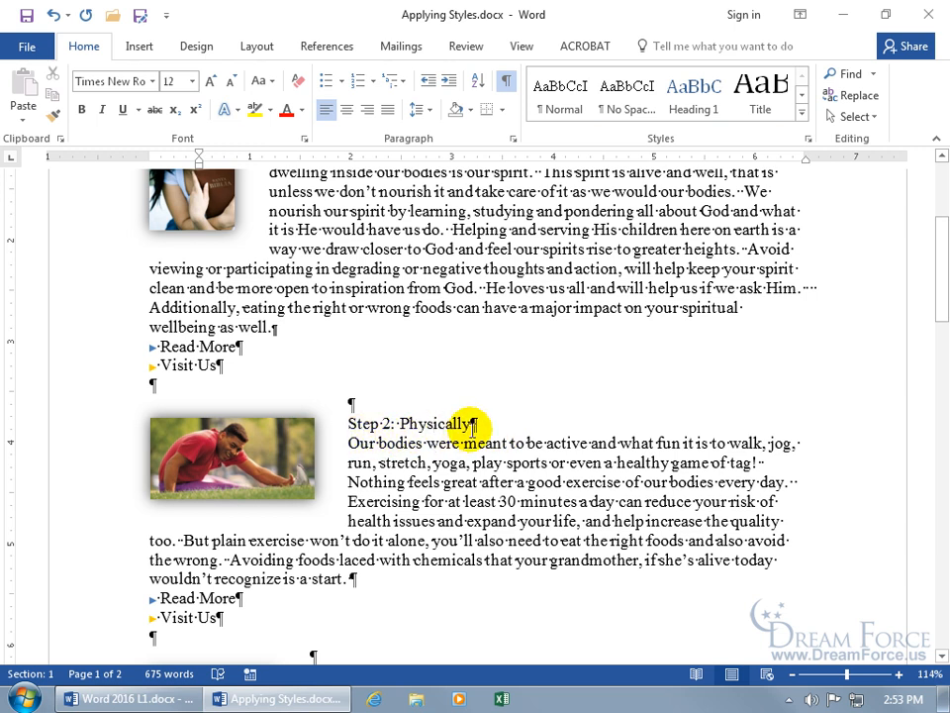
drag(474, 426, 351, 423)
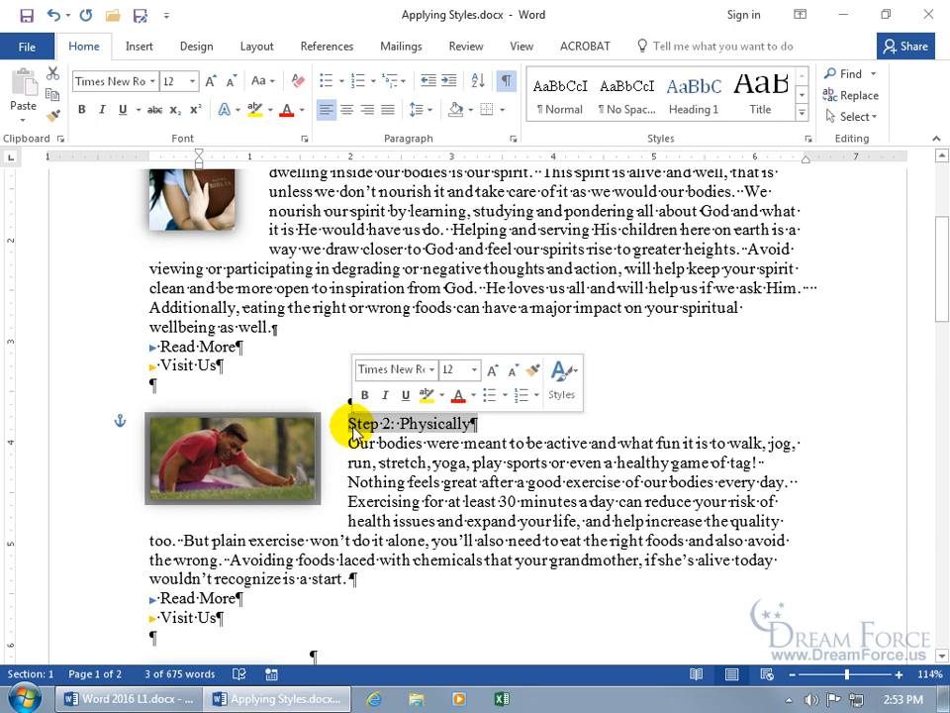
click(419, 425)
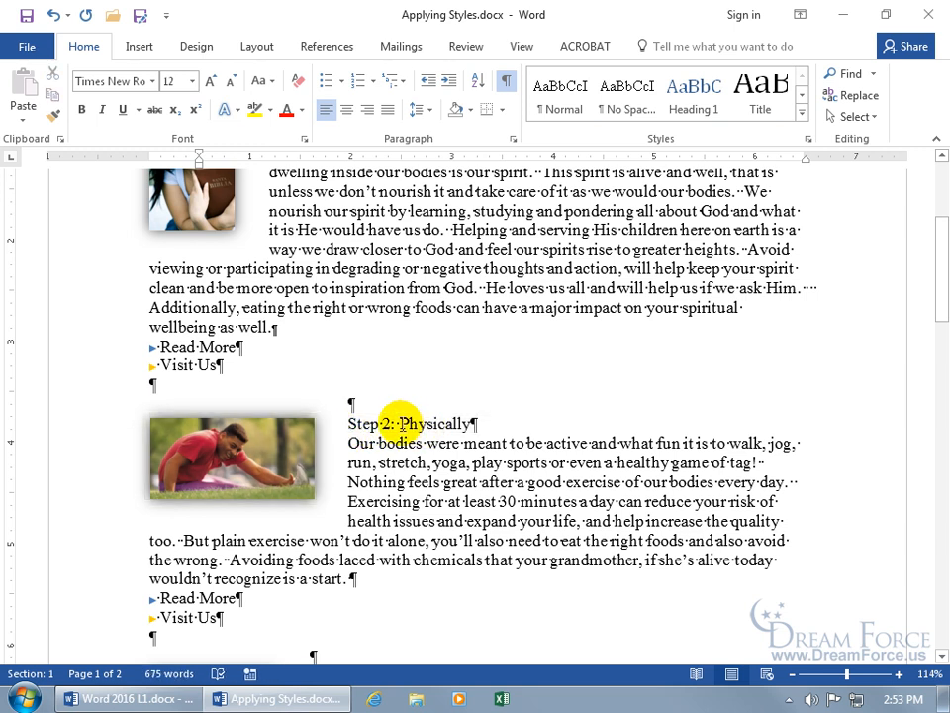
click(694, 96)
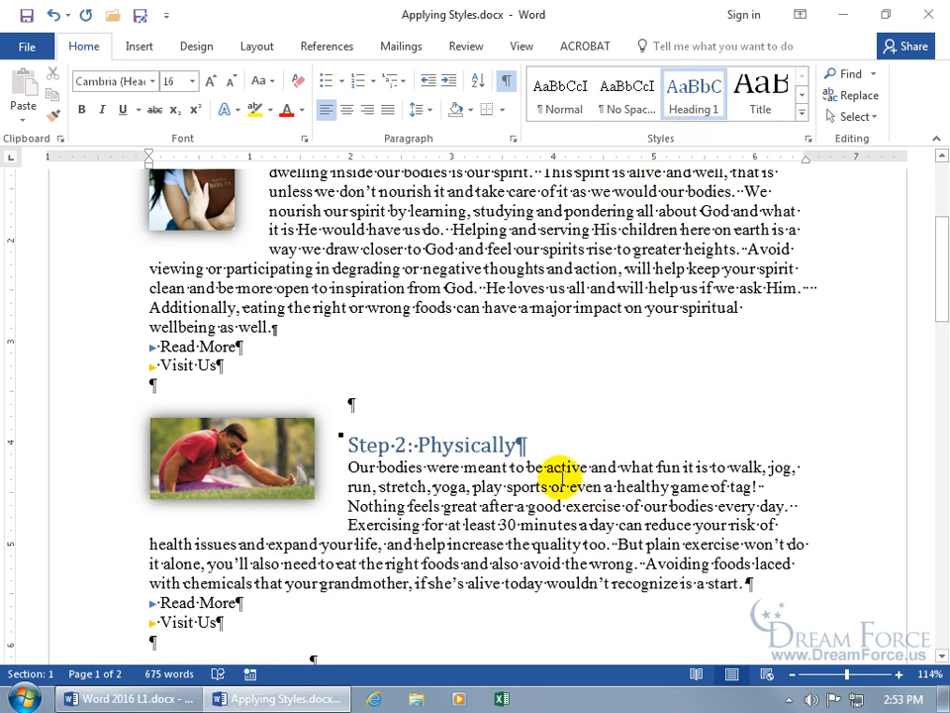
click(506, 88)
- Apply the Heading 1 style to the "Step 3: Mentally" and "Step 4: Emotionally" lines
scroll(568, 424, down, 5)
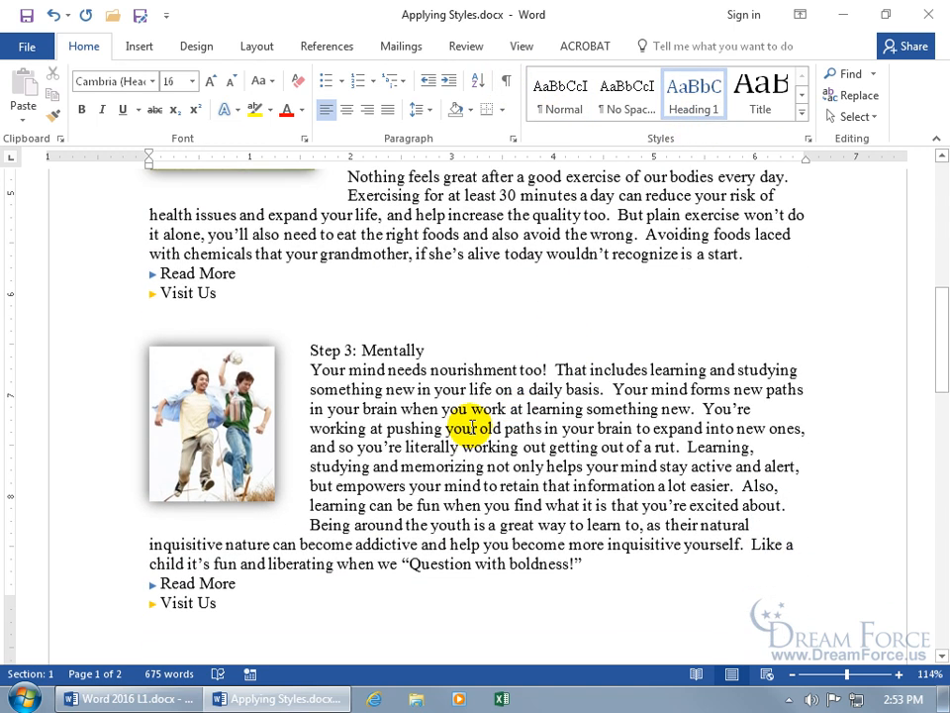
click(393, 328)
click(694, 96)
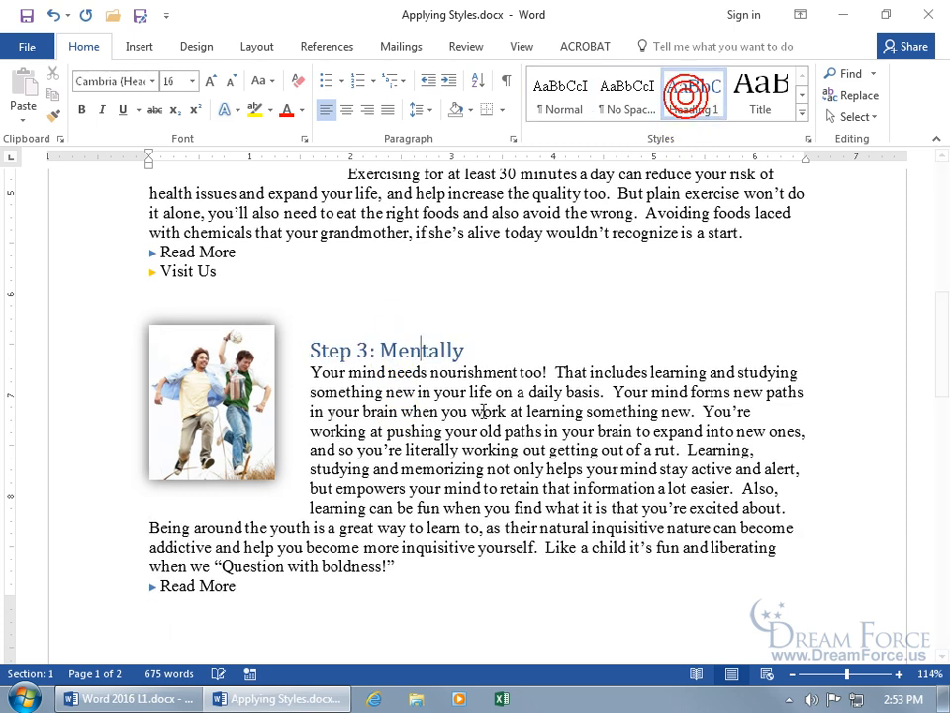
scroll(432, 550, down, 6)
click(397, 483)
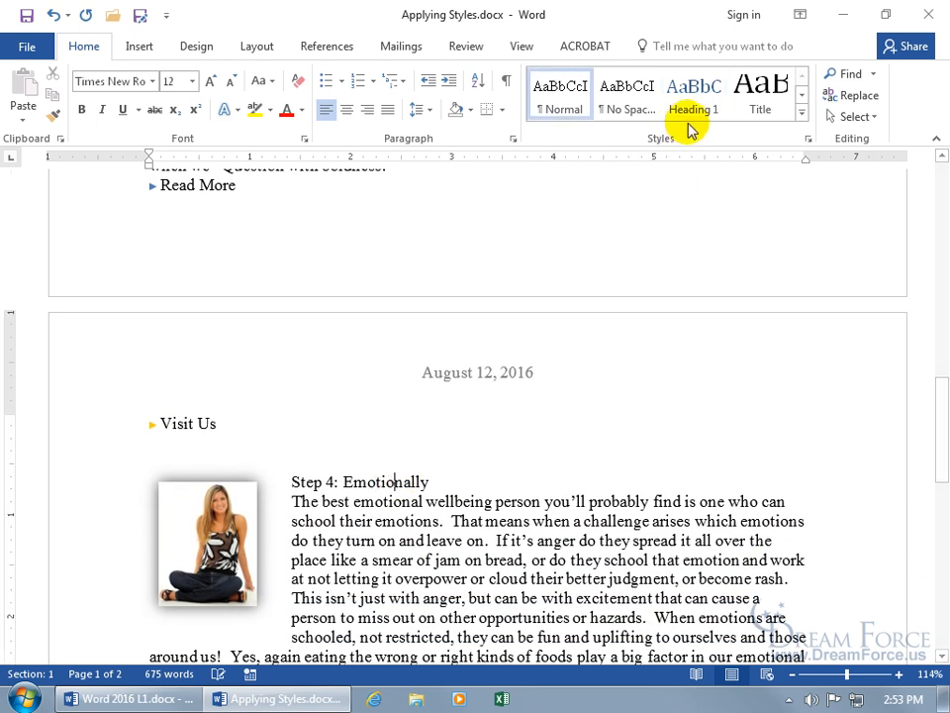
click(694, 96)
- Apply the Heading 1 style to the "Step 5: Family" line
scroll(620, 508, down, 1)
scroll(621, 508, down, 5)
click(430, 444)
click(700, 107)
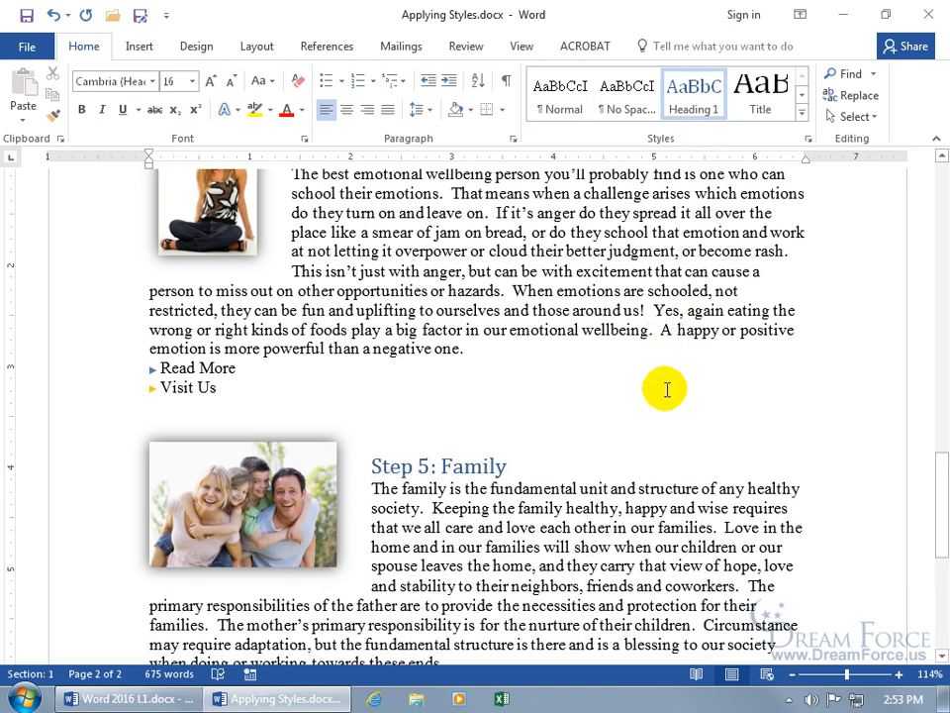
- Collapse the text under all five headings, from "Step 1: Spiritually" through "Step 5: Family"
drag(939, 503, 940, 170)
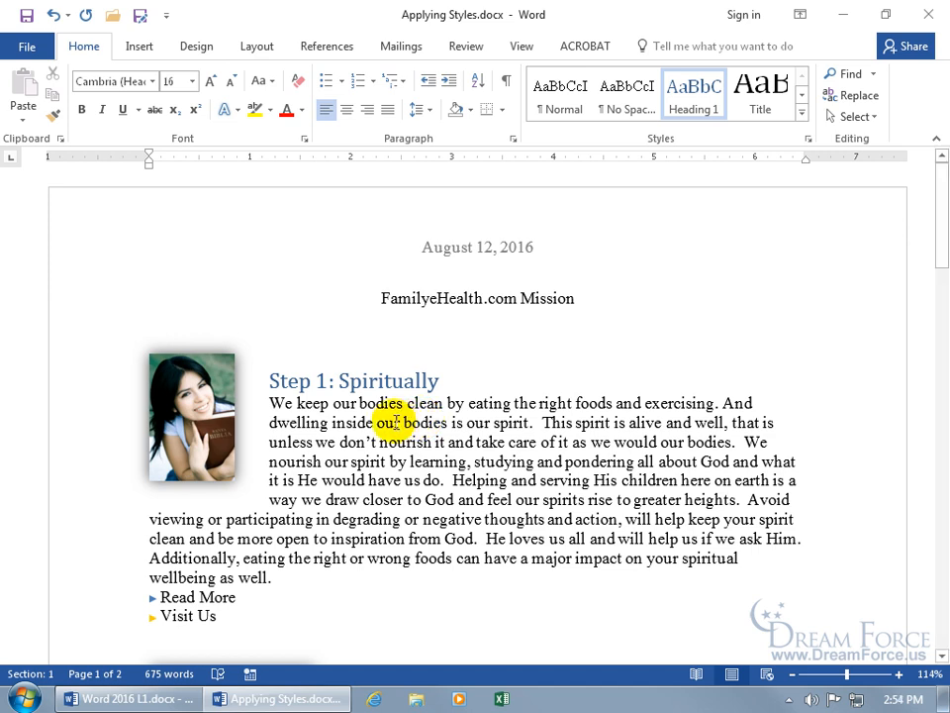
mouse_move(362, 382)
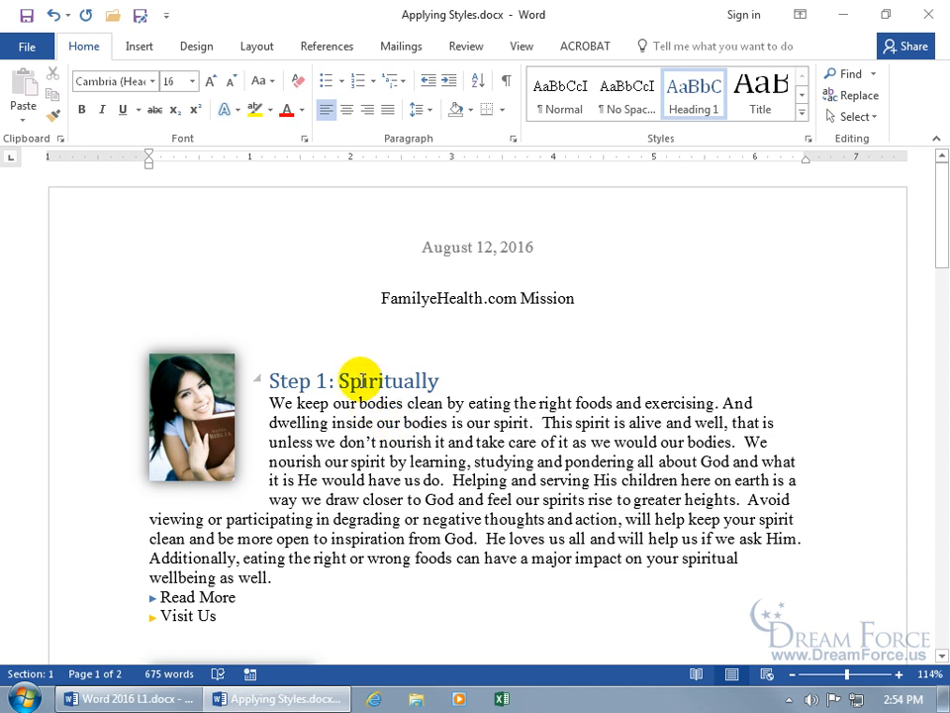
click(259, 382)
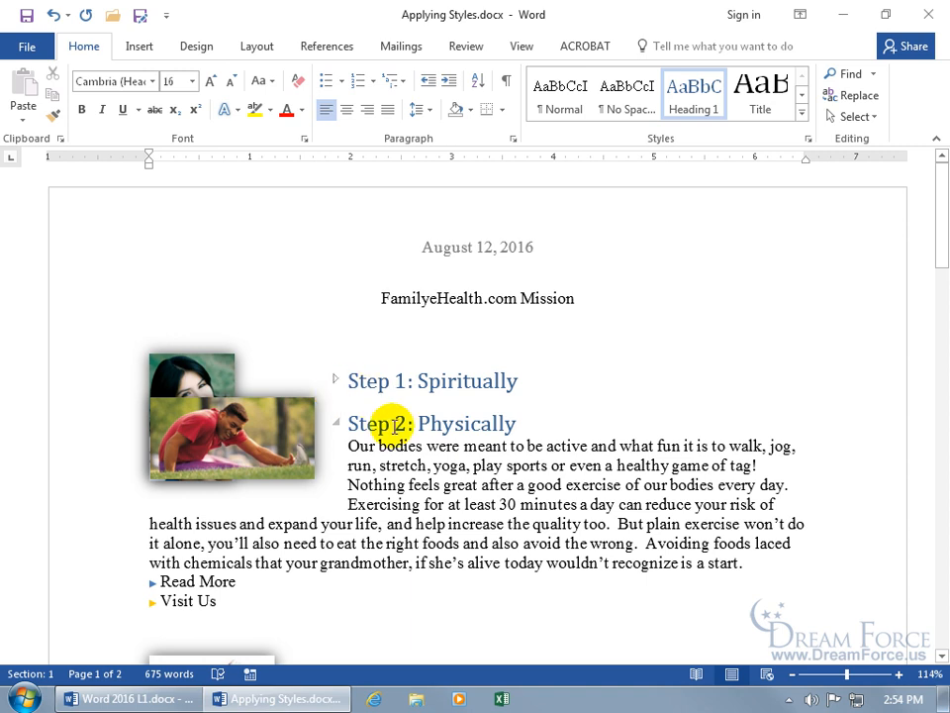
click(335, 424)
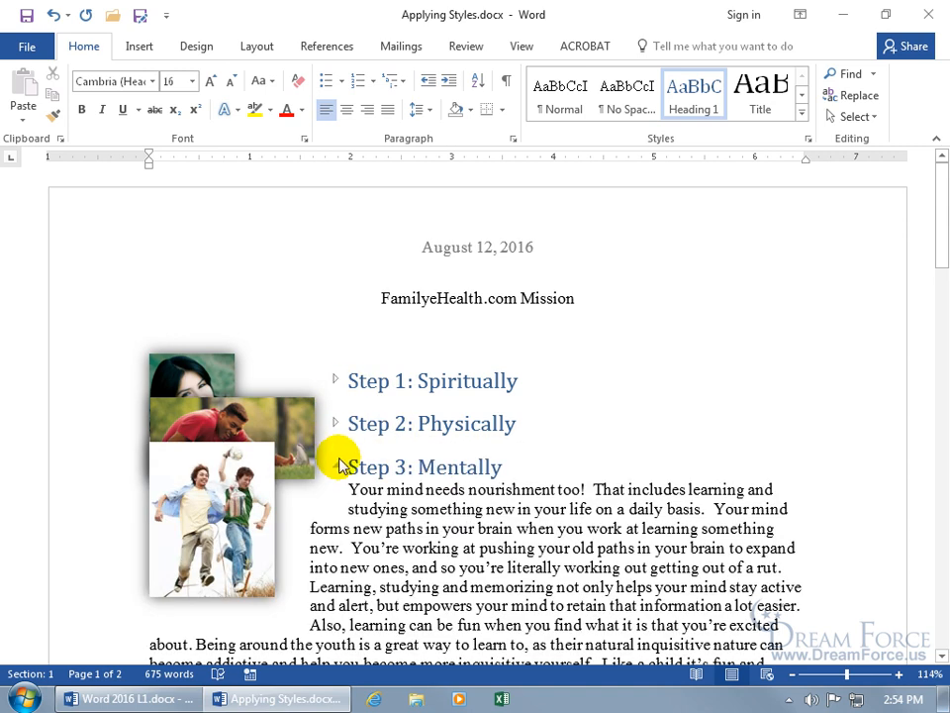
click(335, 467)
scroll(336, 483, down, 1)
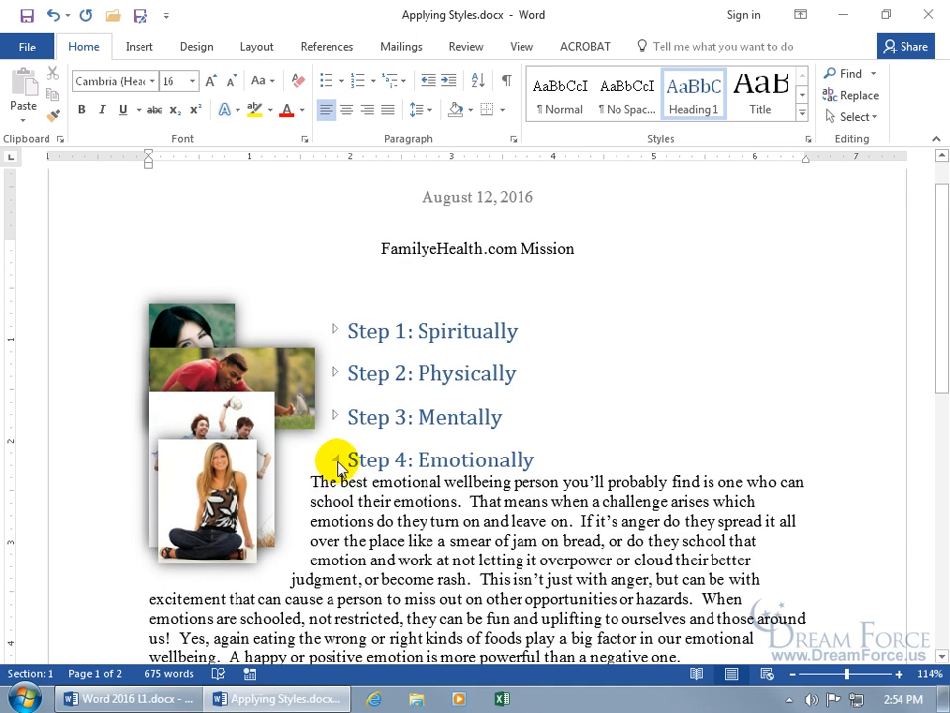
click(337, 463)
click(359, 502)
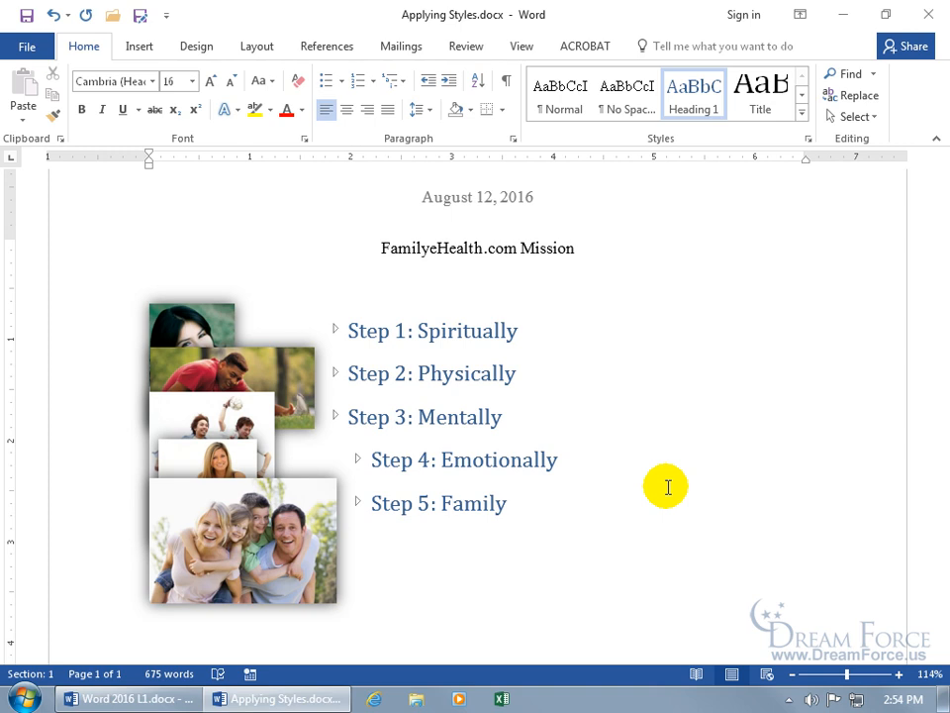
- Expand the five collapsed headings again, working from "Step 5: Family" back up to "Step 1: Spiritually"
click(358, 504)
click(354, 459)
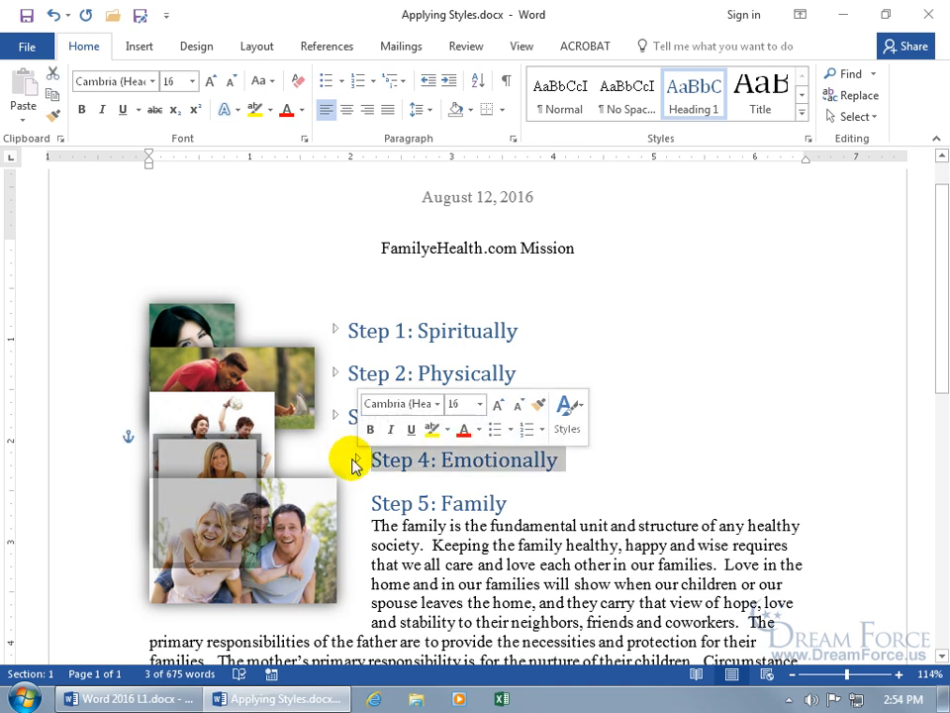
click(355, 459)
click(333, 416)
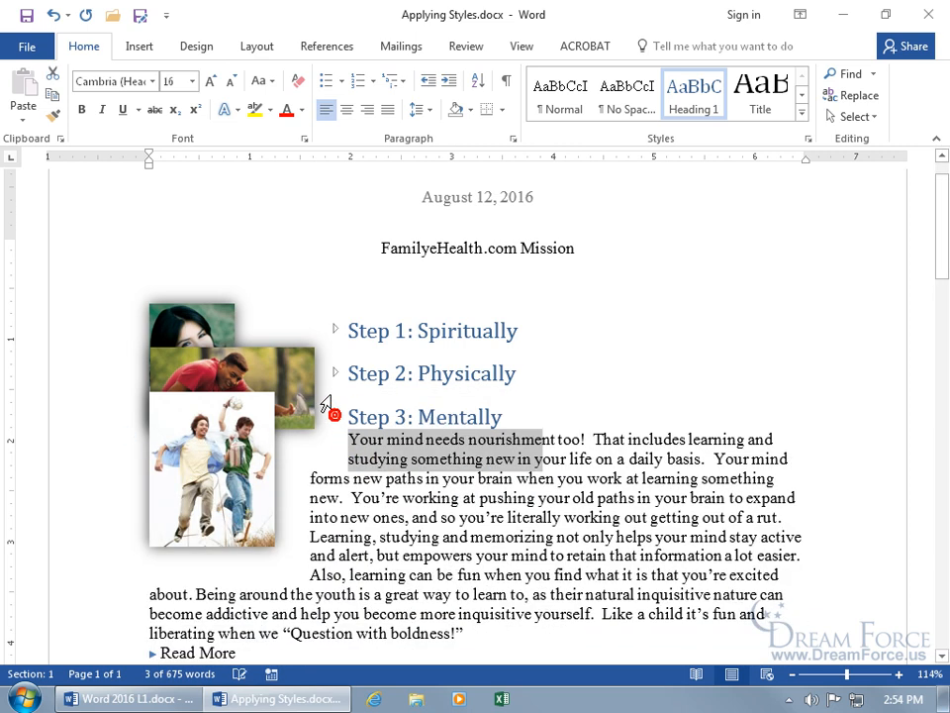
click(334, 374)
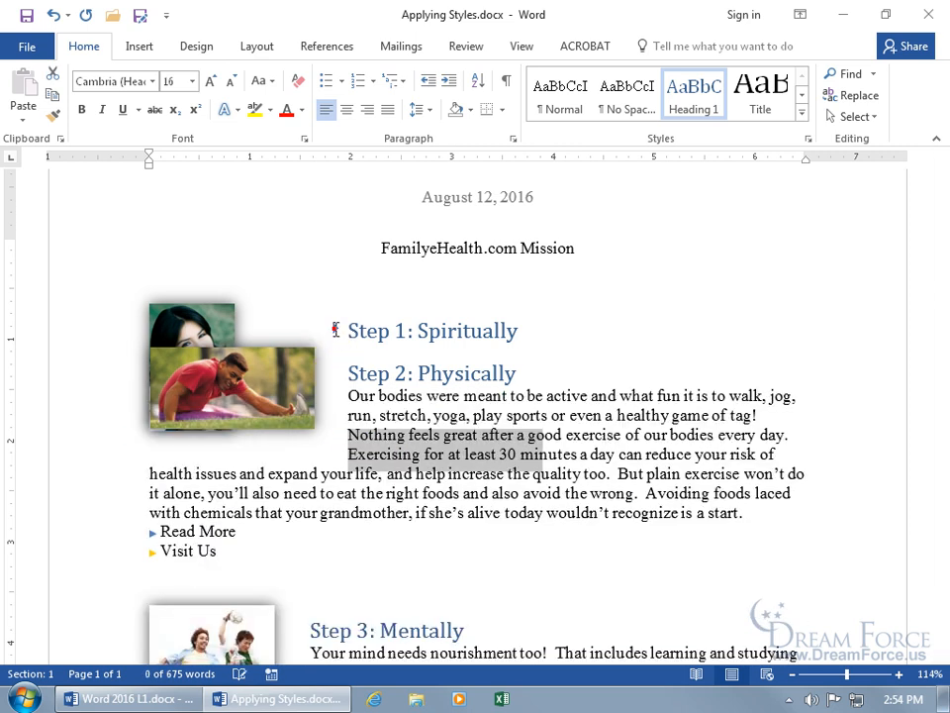
click(334, 333)
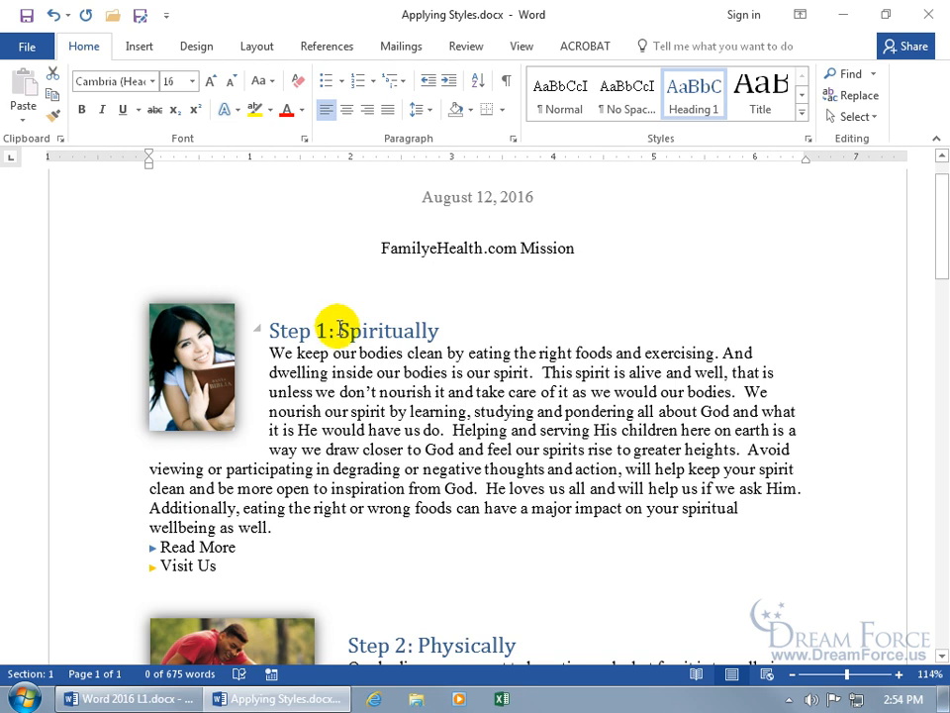
- View the document's headings in the Navigation pane, jump to "Step 2: Physically", and close the pane
key(ctrl+f)
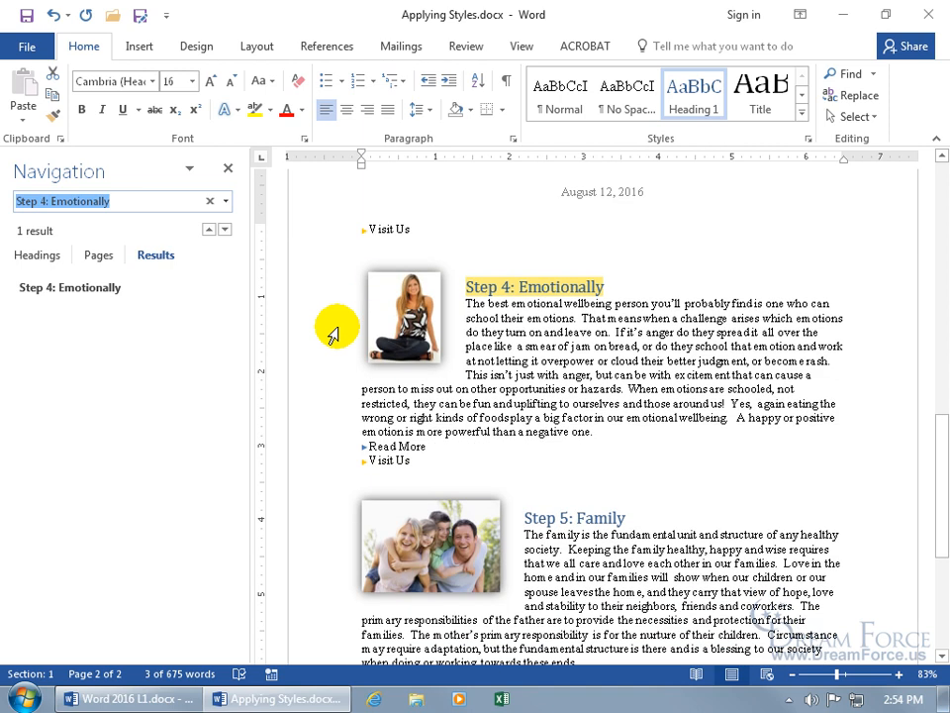
click(46, 264)
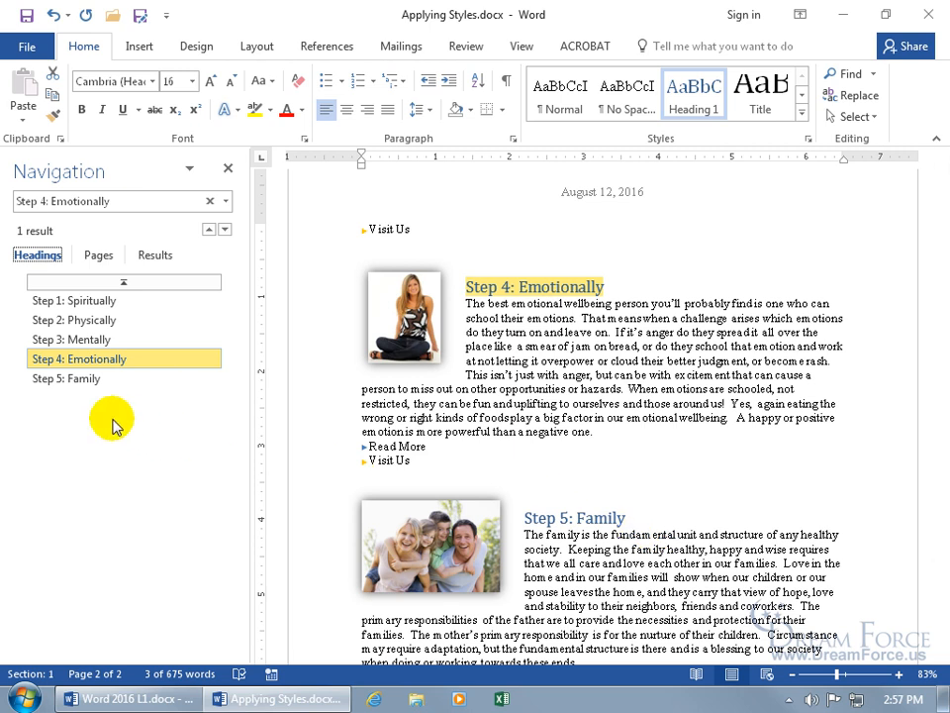
click(57, 322)
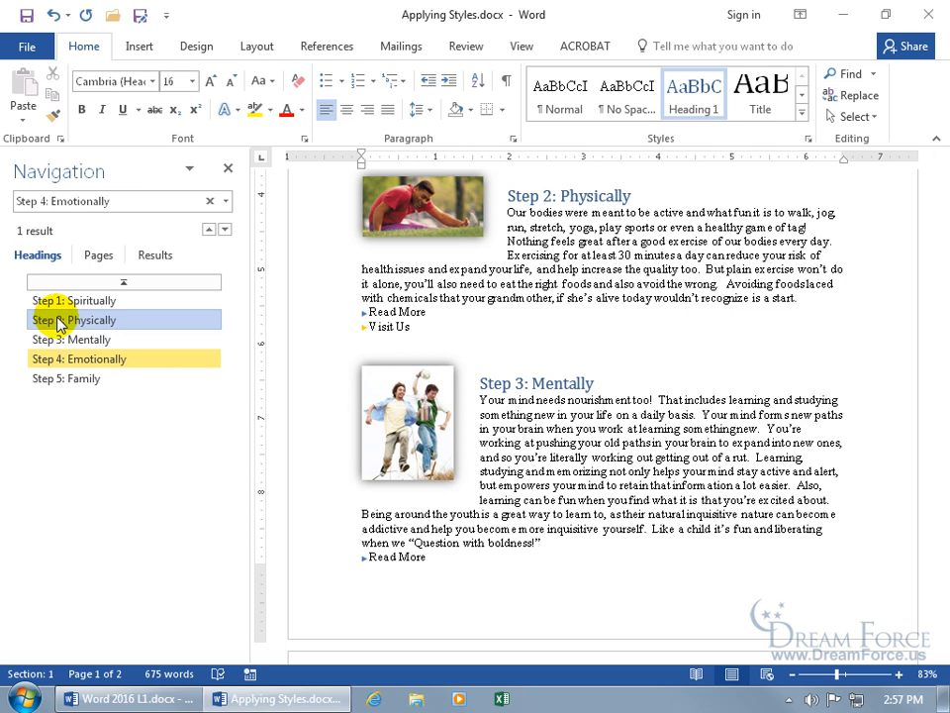
click(228, 169)
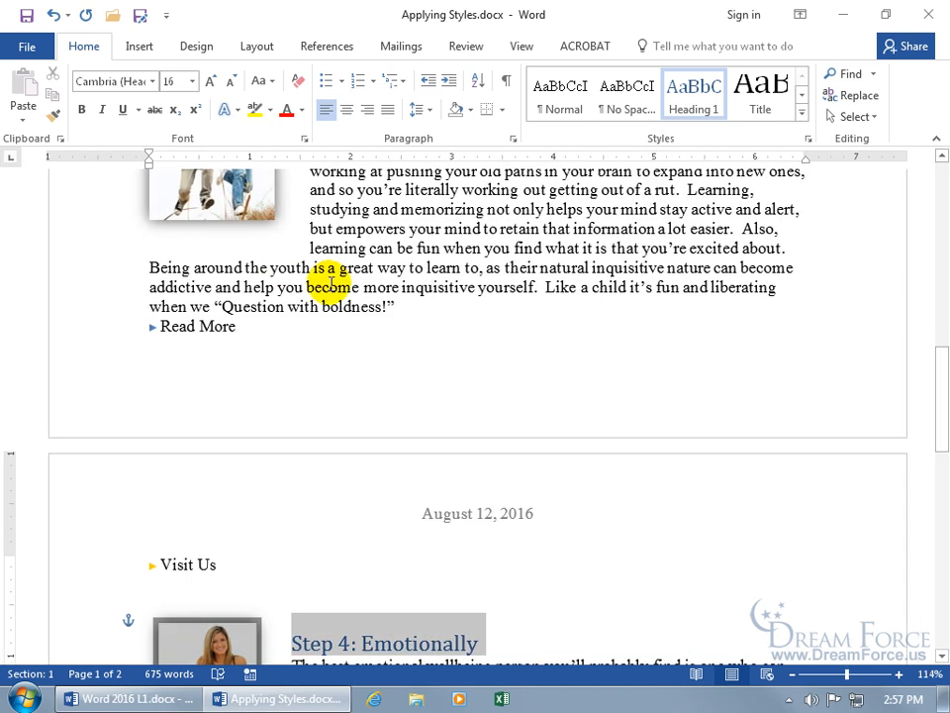
- Place the cursor in the "Step 1: Spiritually" heading and open the Heading 1 style for modification
scroll(399, 381, up, 15)
scroll(406, 393, up, 1)
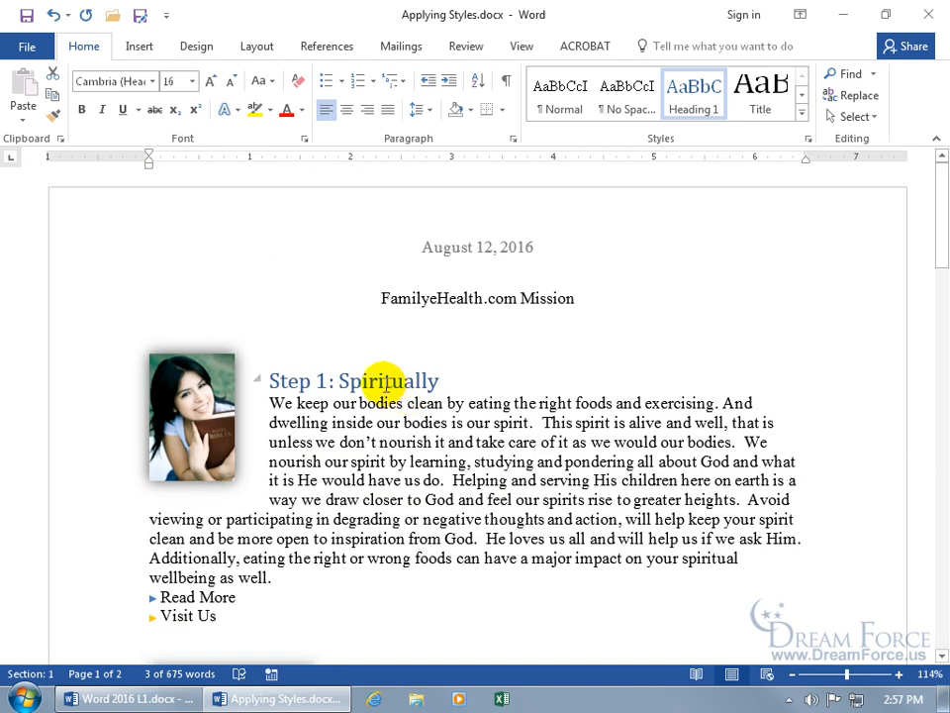
click(379, 398)
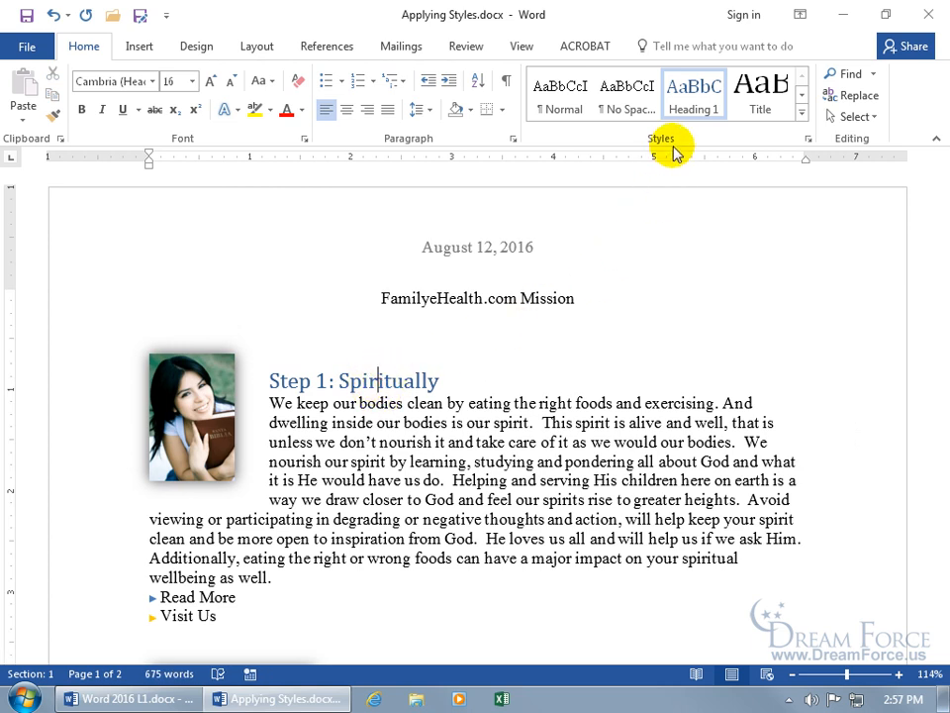
right_click(698, 95)
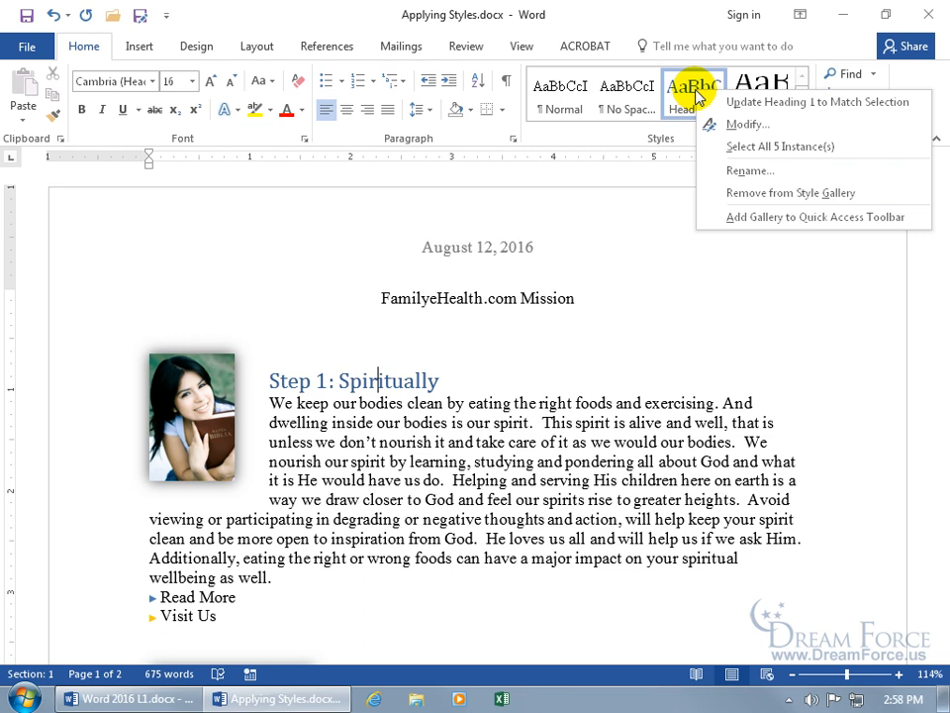
click(735, 126)
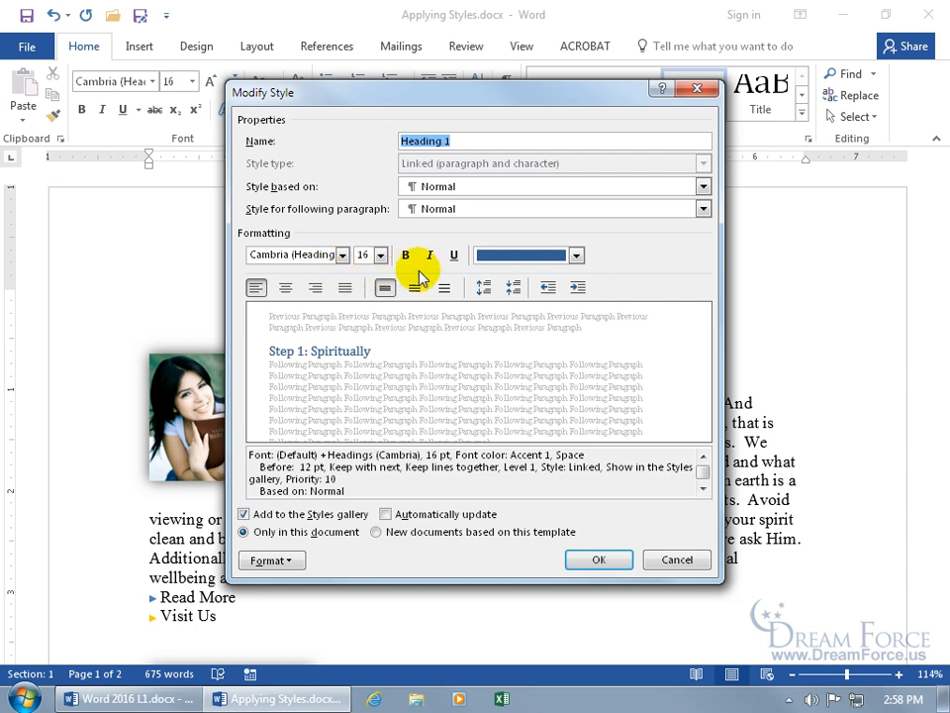
click(577, 257)
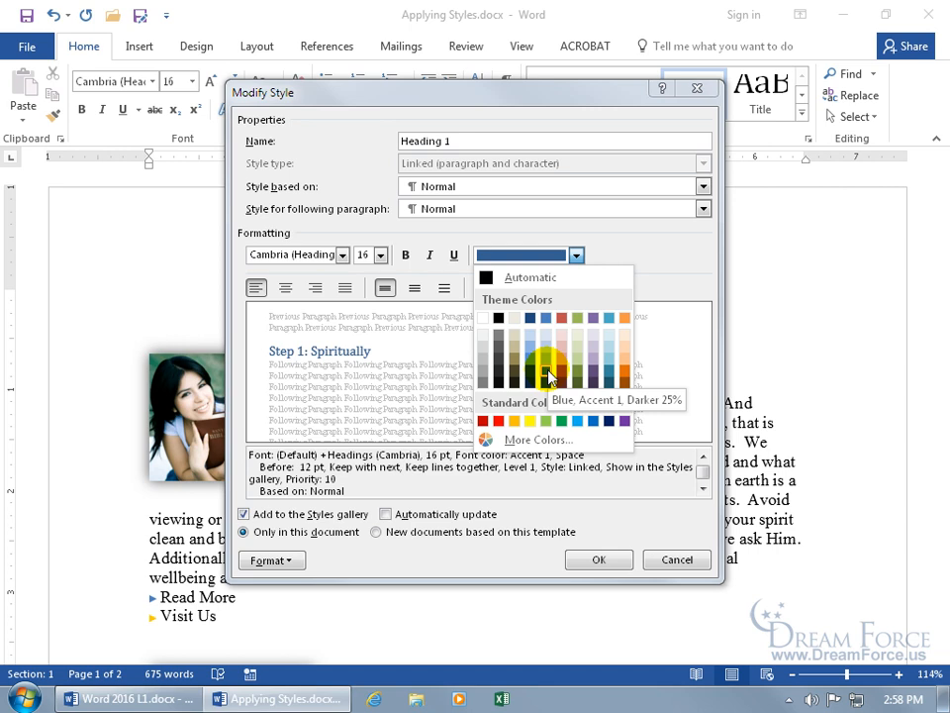
click(653, 253)
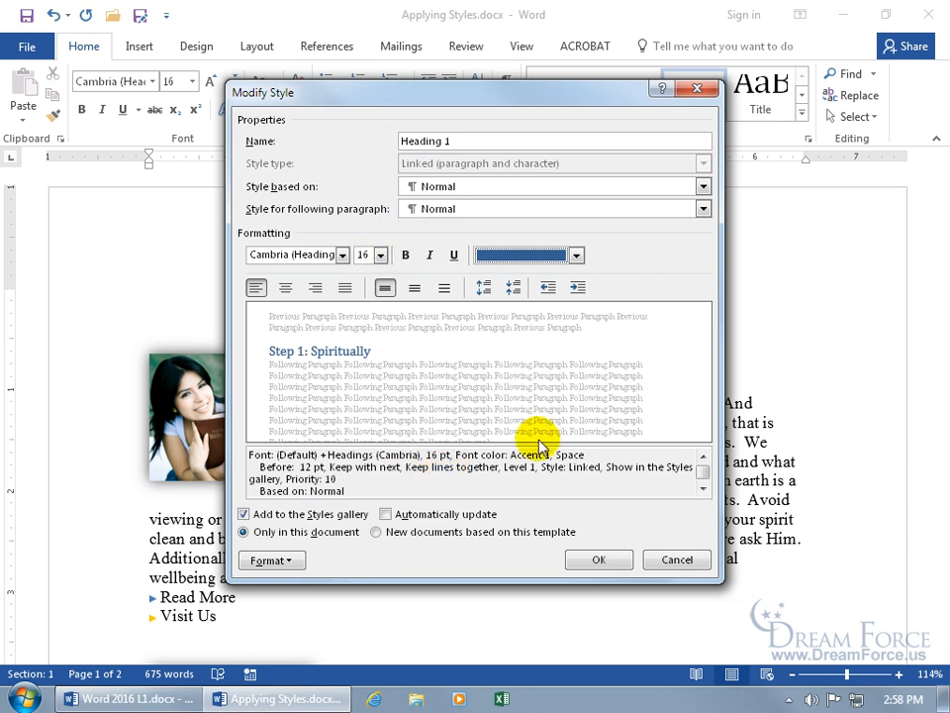
click(576, 255)
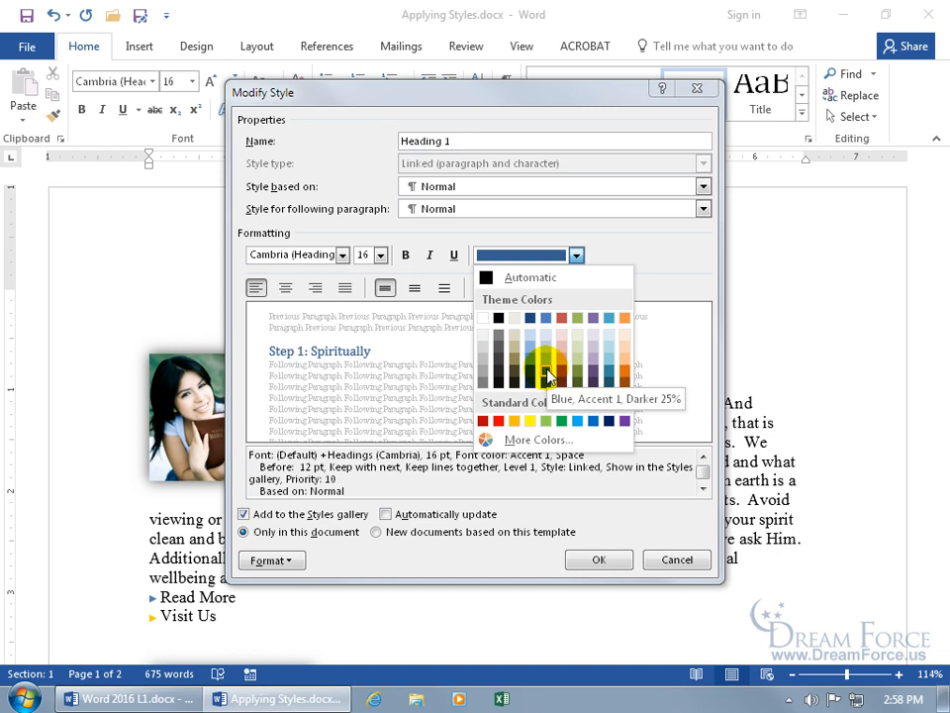
click(645, 255)
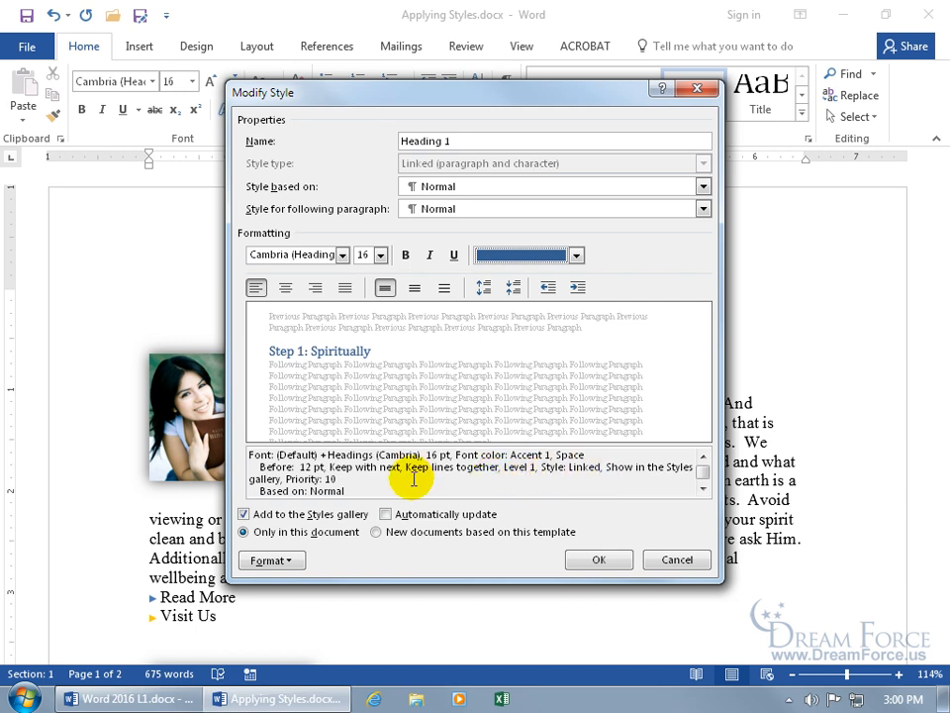
- Change the Heading 1 style to red, italic and underlined text, and undo the style modification
click(576, 255)
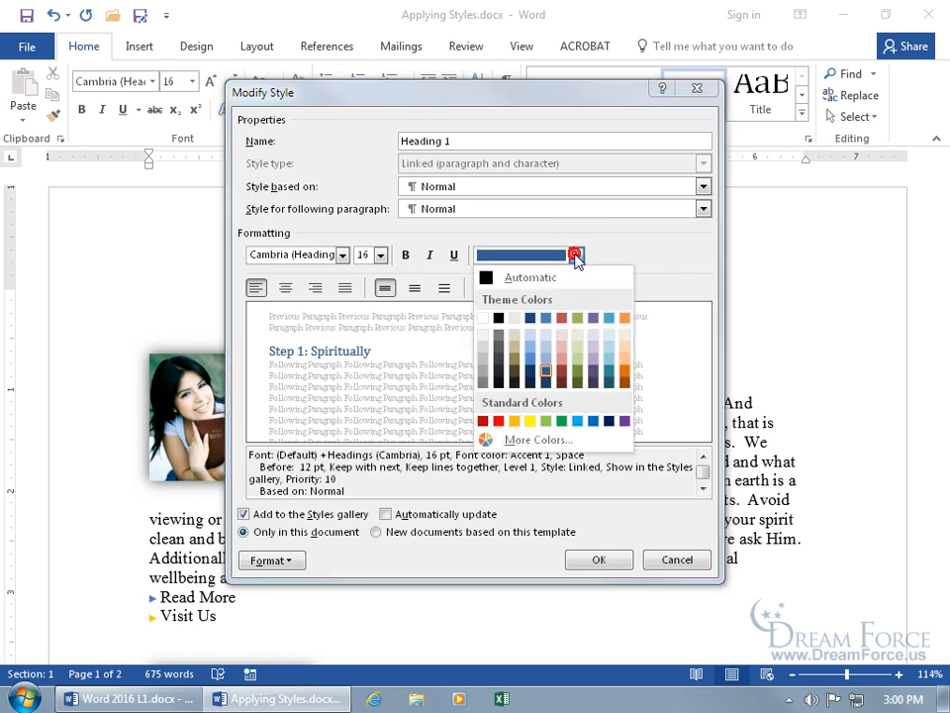
click(498, 421)
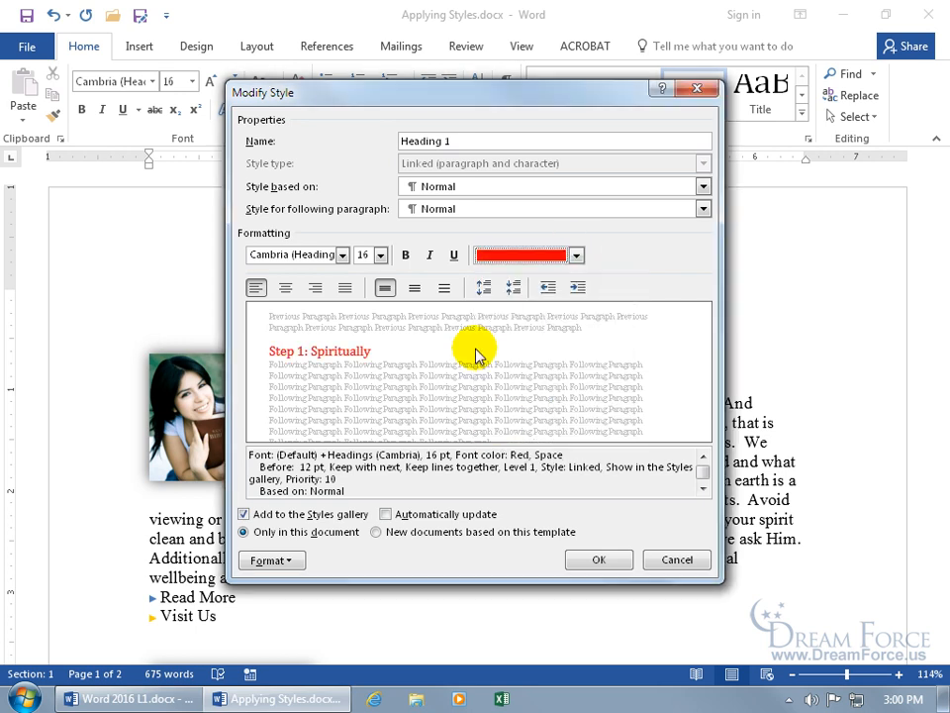
click(430, 254)
click(453, 255)
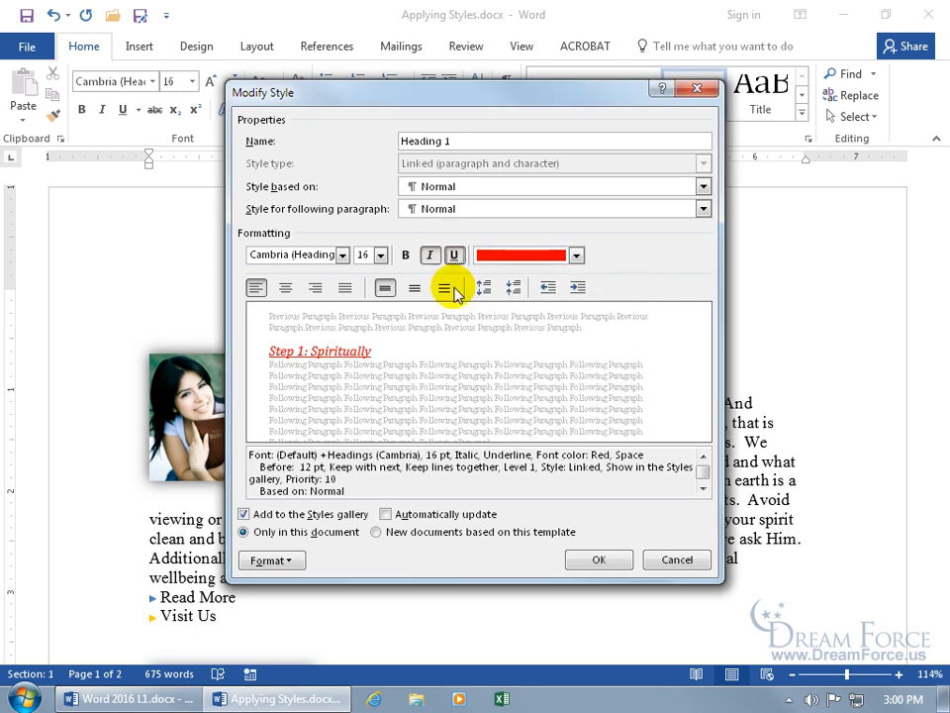
click(592, 557)
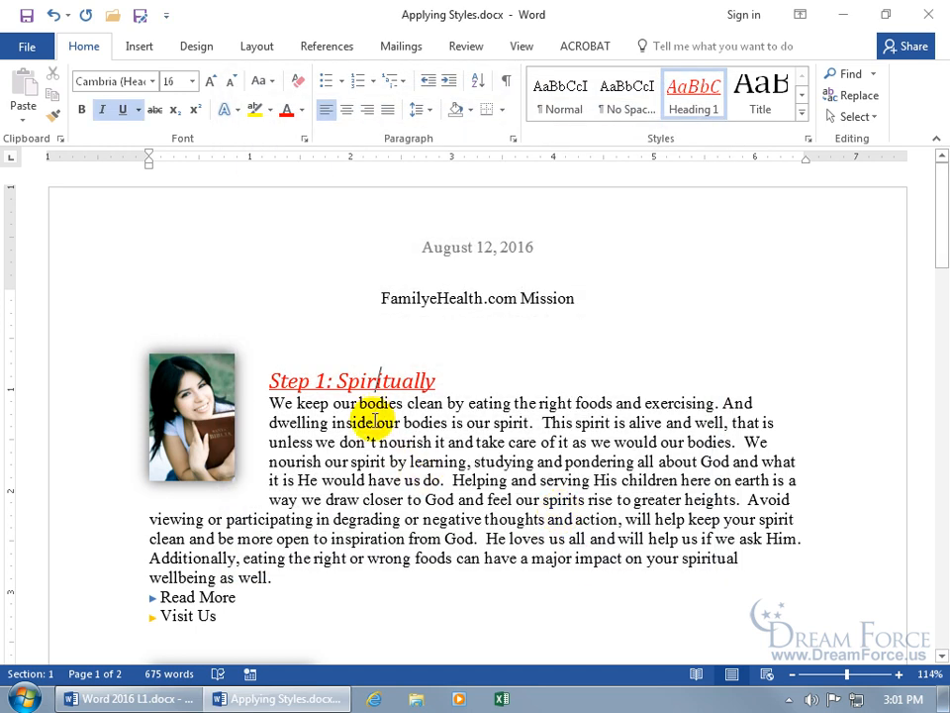
scroll(374, 418, down, 3)
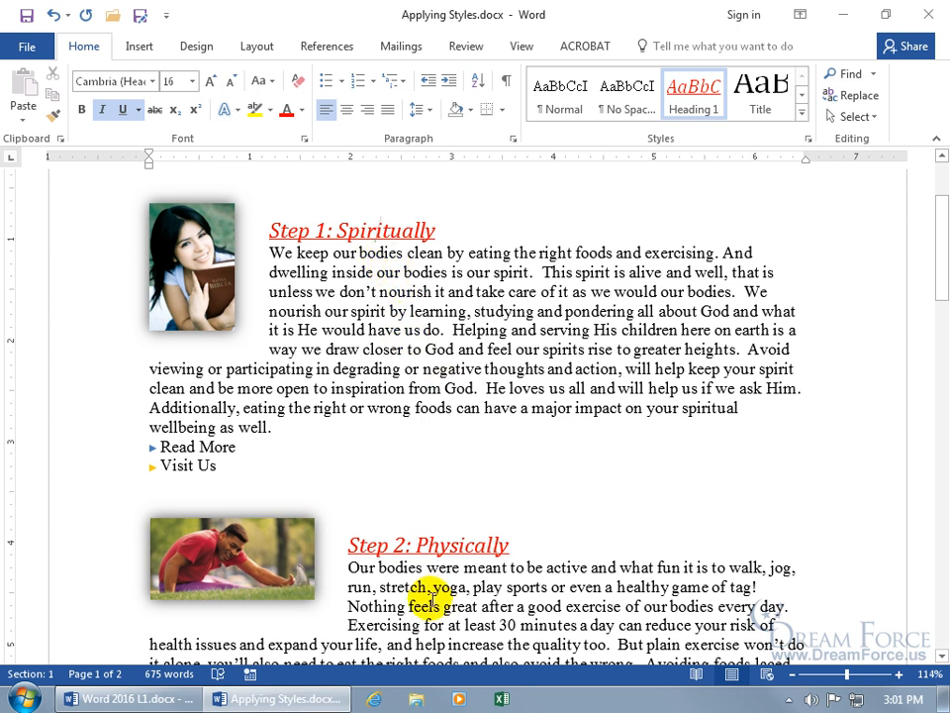
scroll(433, 601, up, 3)
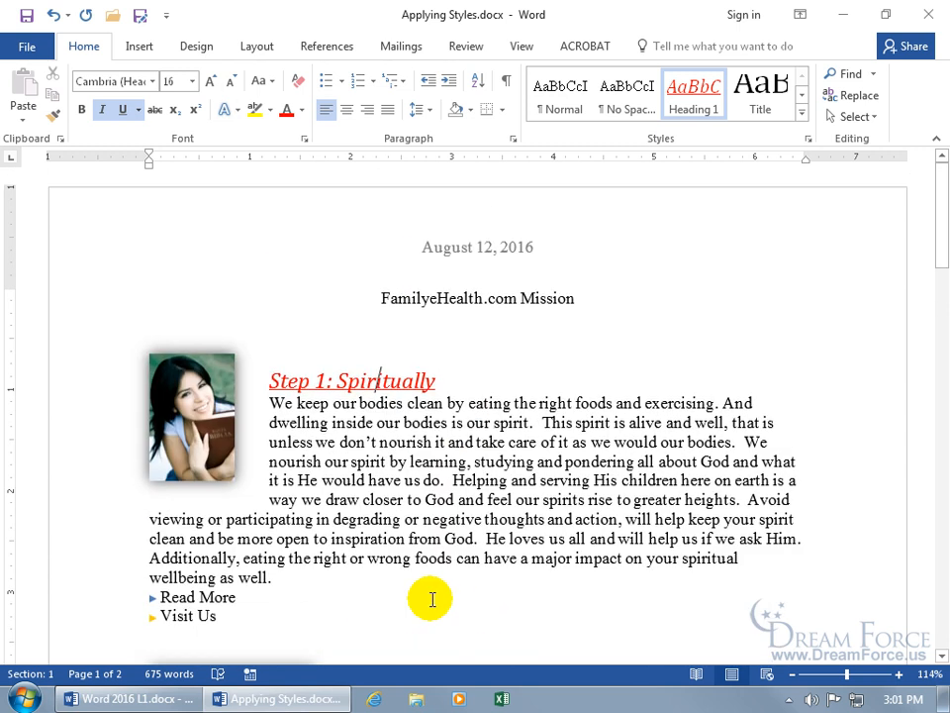
click(54, 15)
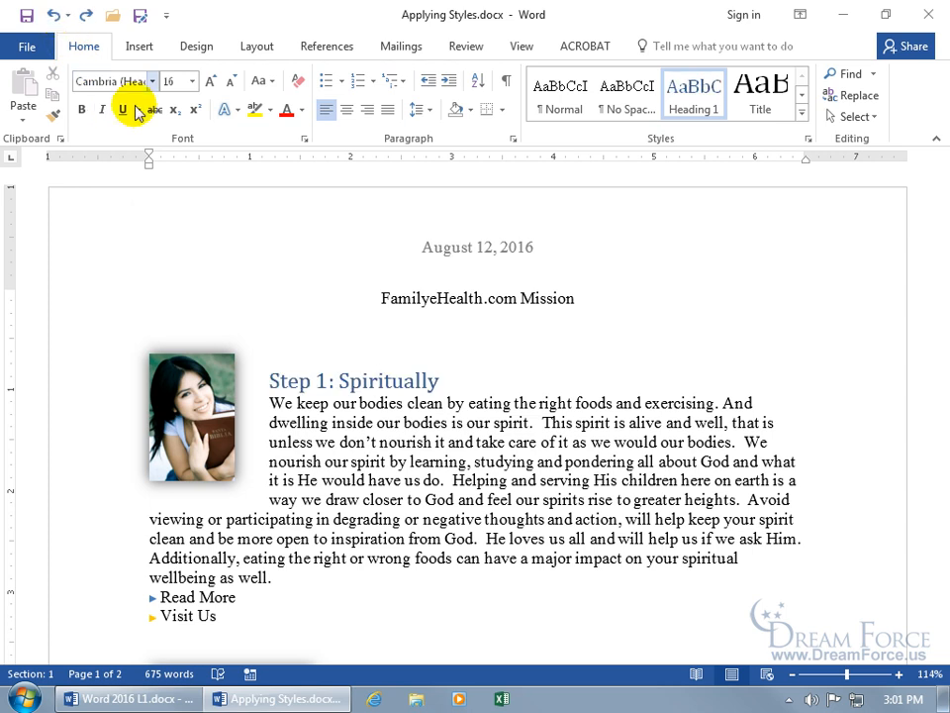
- Open the Heading 1 style for modification and review its advanced and basic font settings without changing them
right_click(688, 94)
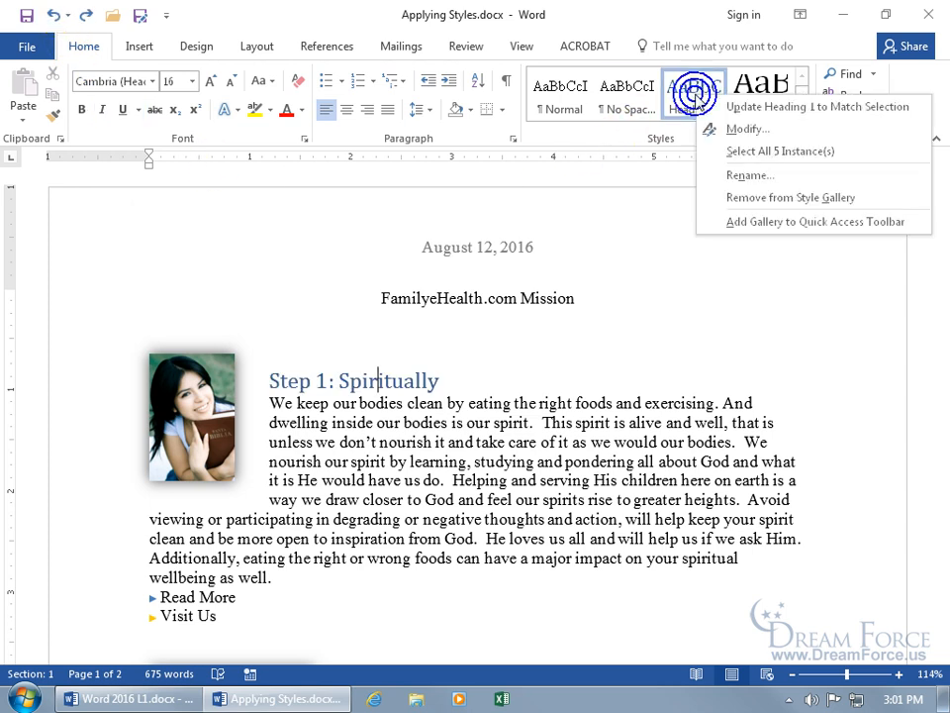
click(718, 131)
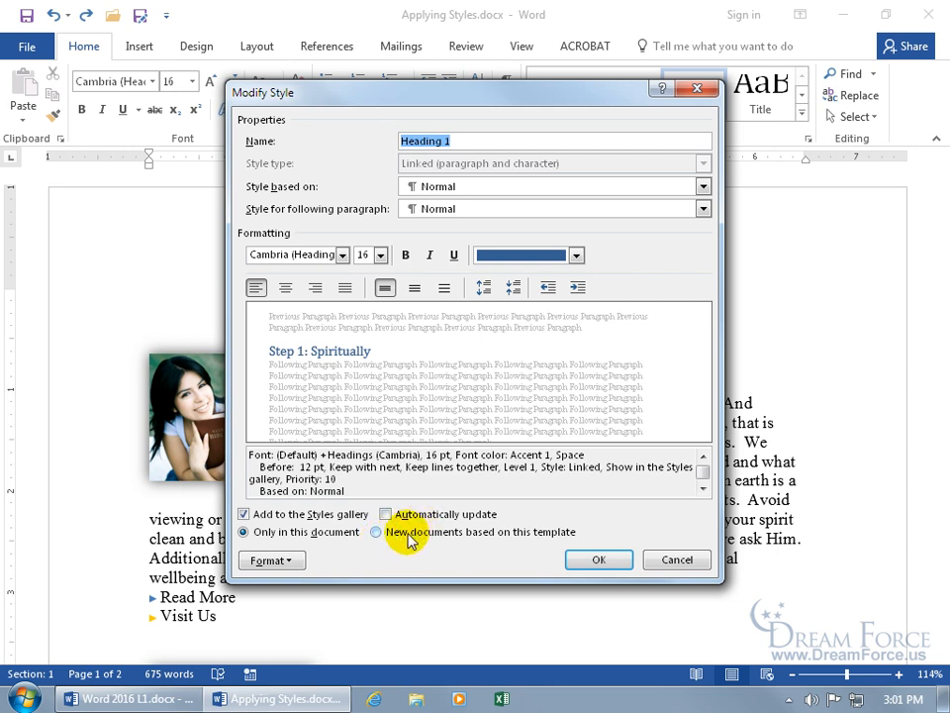
click(293, 562)
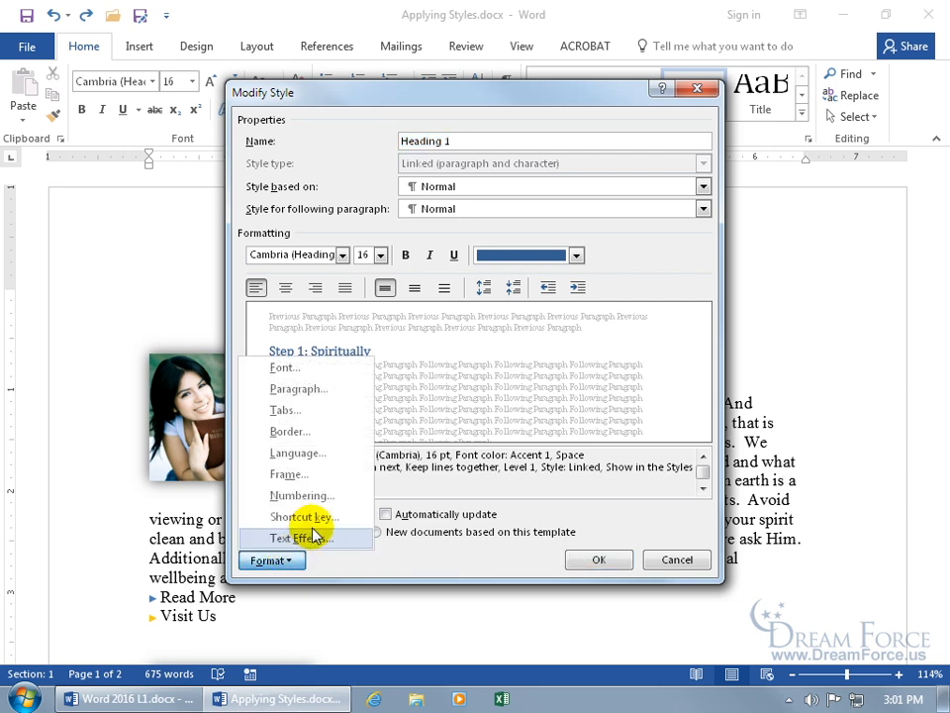
click(303, 368)
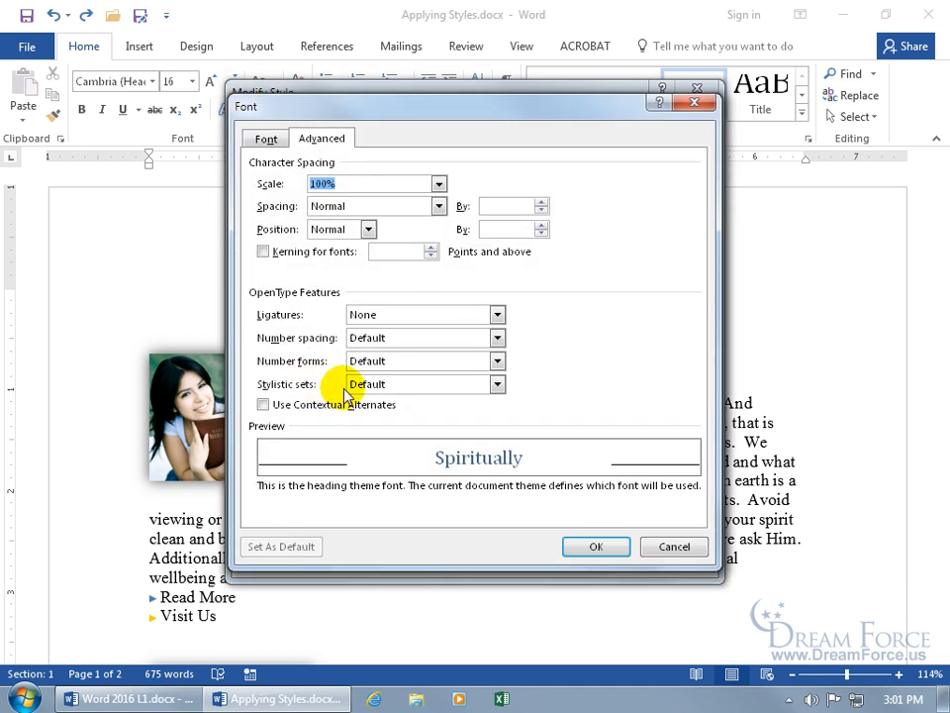
click(263, 139)
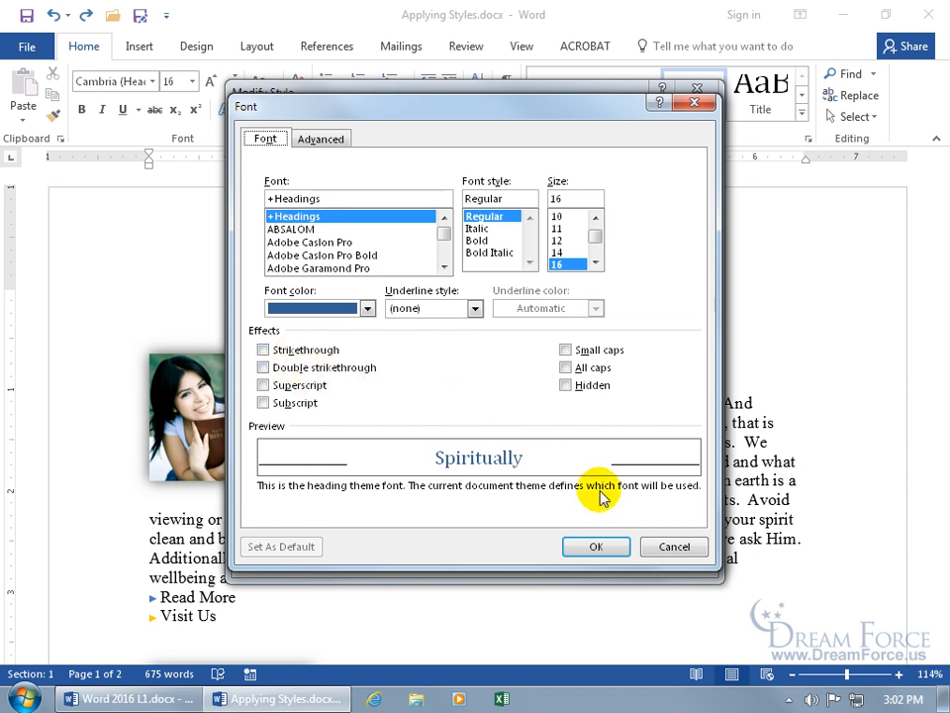
click(676, 546)
- Try Ctrl+P as the Heading 1 style's shortcut, replace it with Alt+Ctrl+Shift+Z, and assign it to the style
click(269, 560)
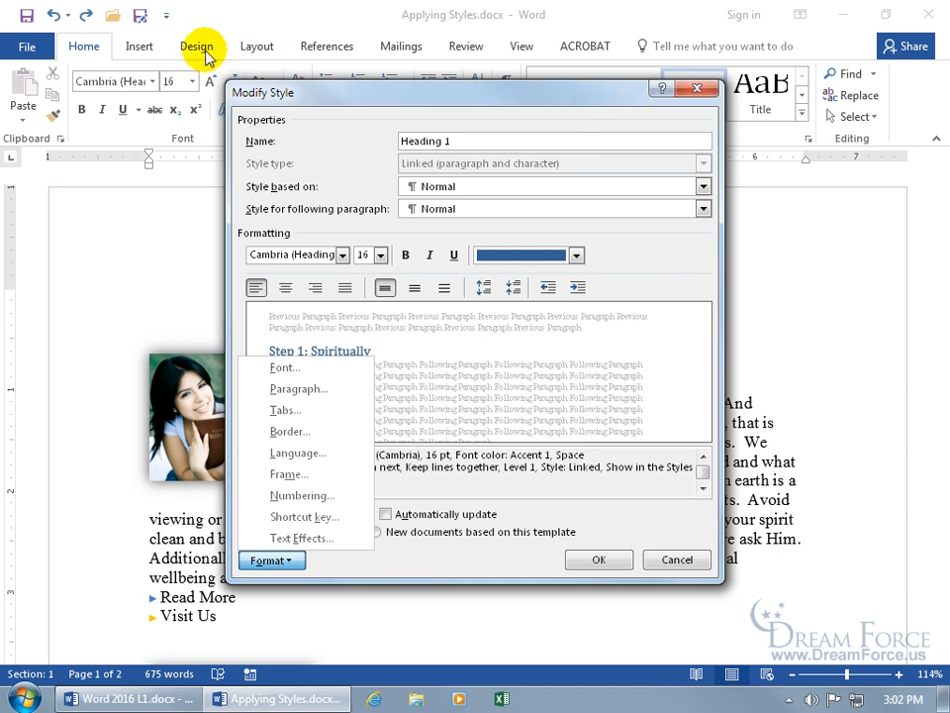
click(305, 516)
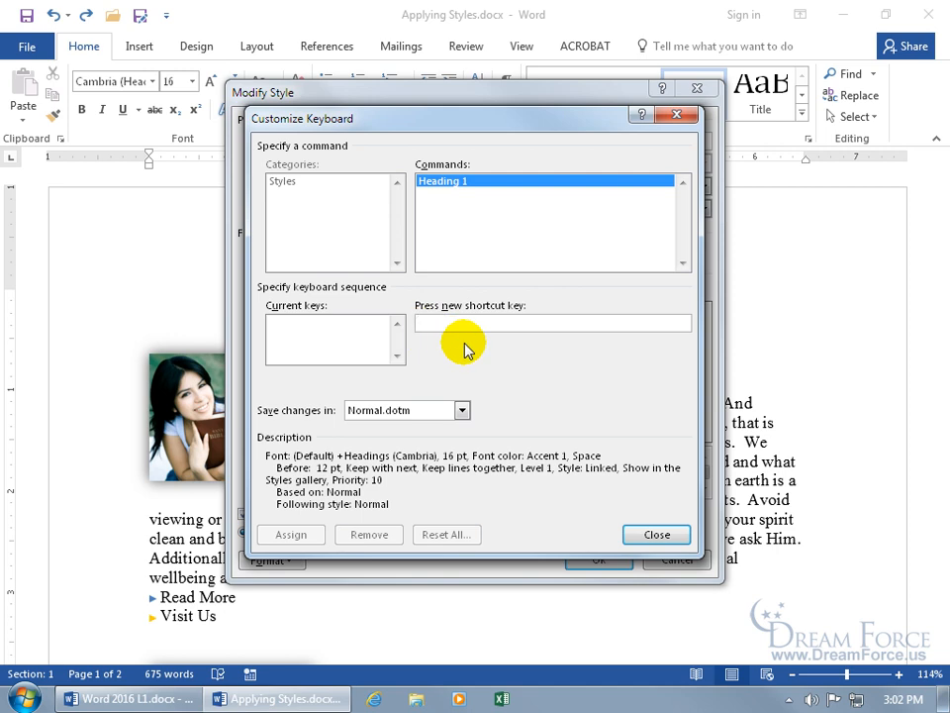
key(ctrl+p)
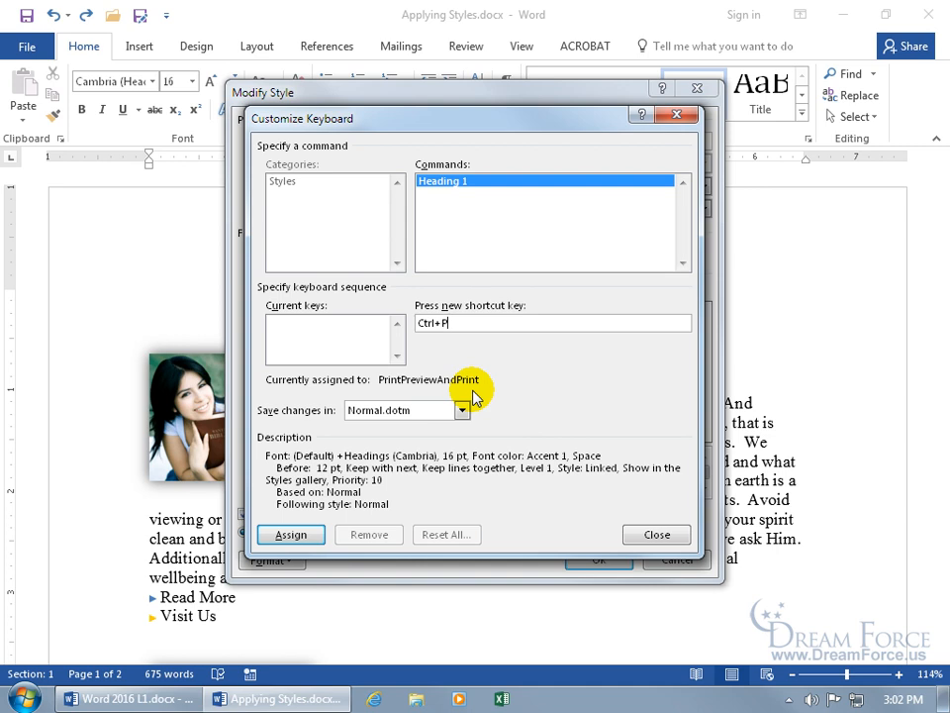
key(BackSpace)
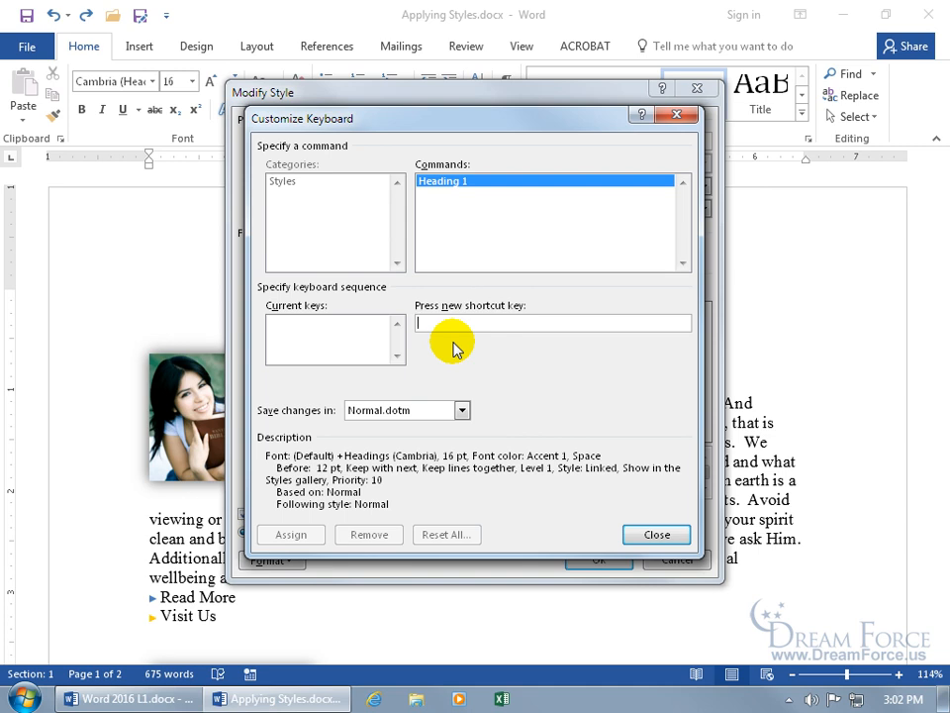
key(ctrl+alt+shift+z)
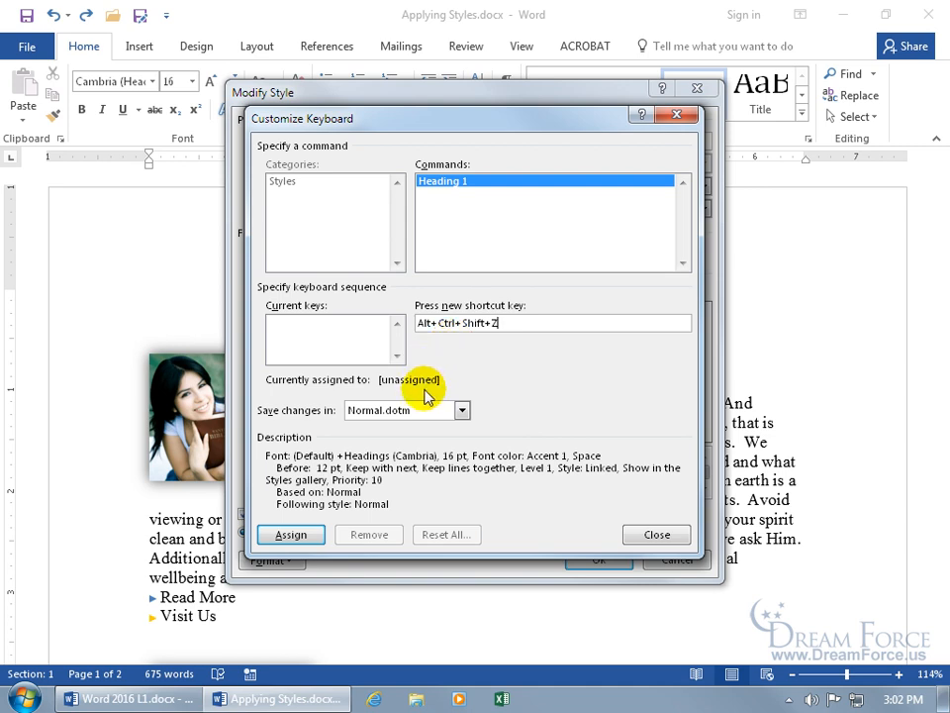
click(297, 534)
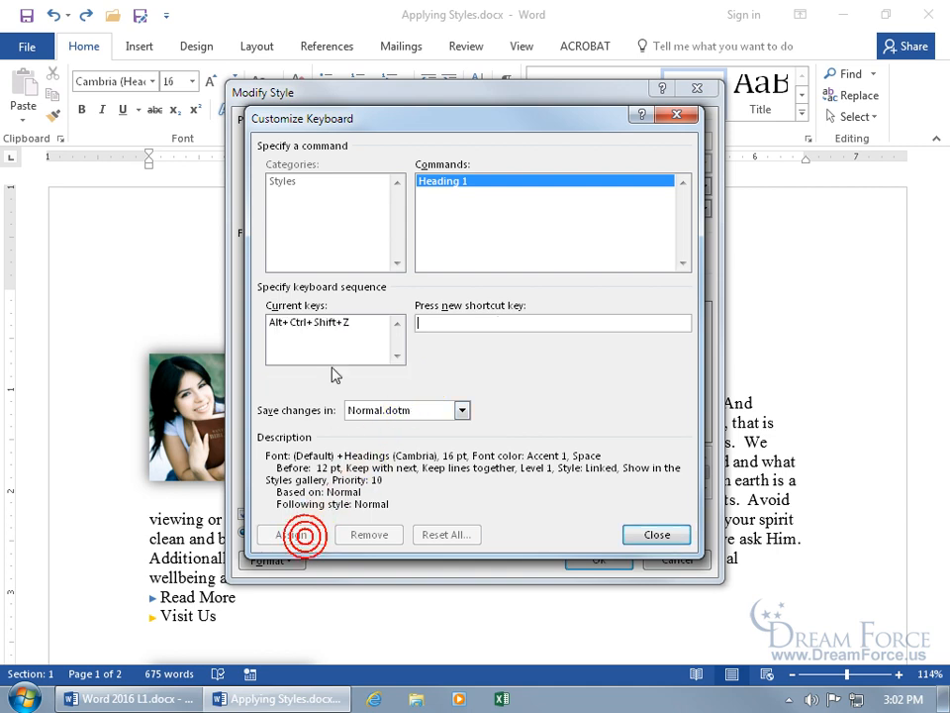
click(668, 534)
click(600, 559)
- Apply Heading 1 to the "Read More" bullet under Step 1 using the style's shortcut, and undo it
click(483, 479)
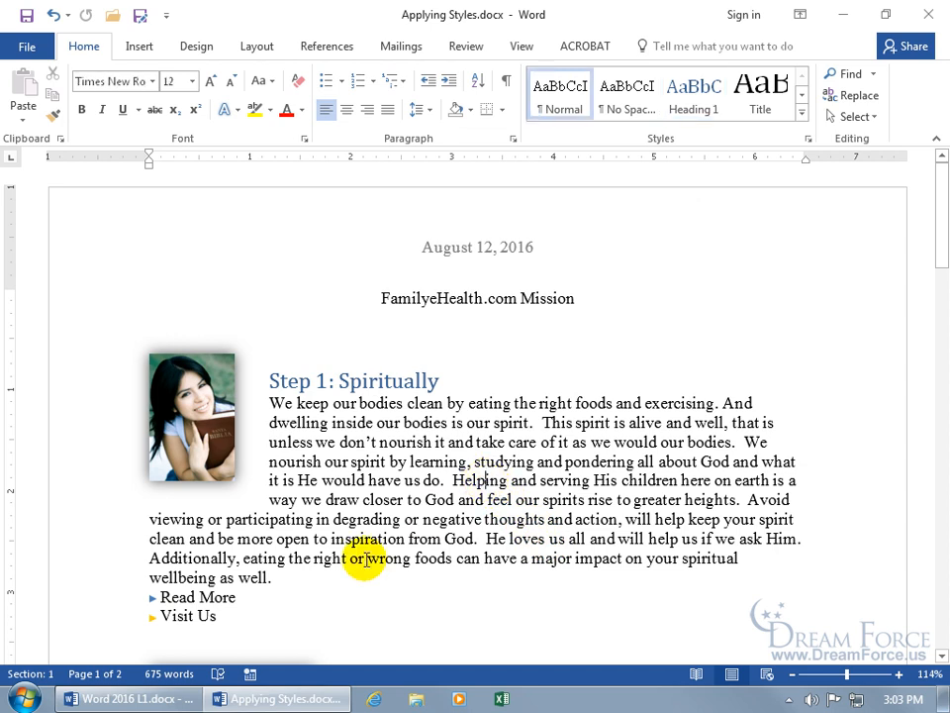
click(213, 597)
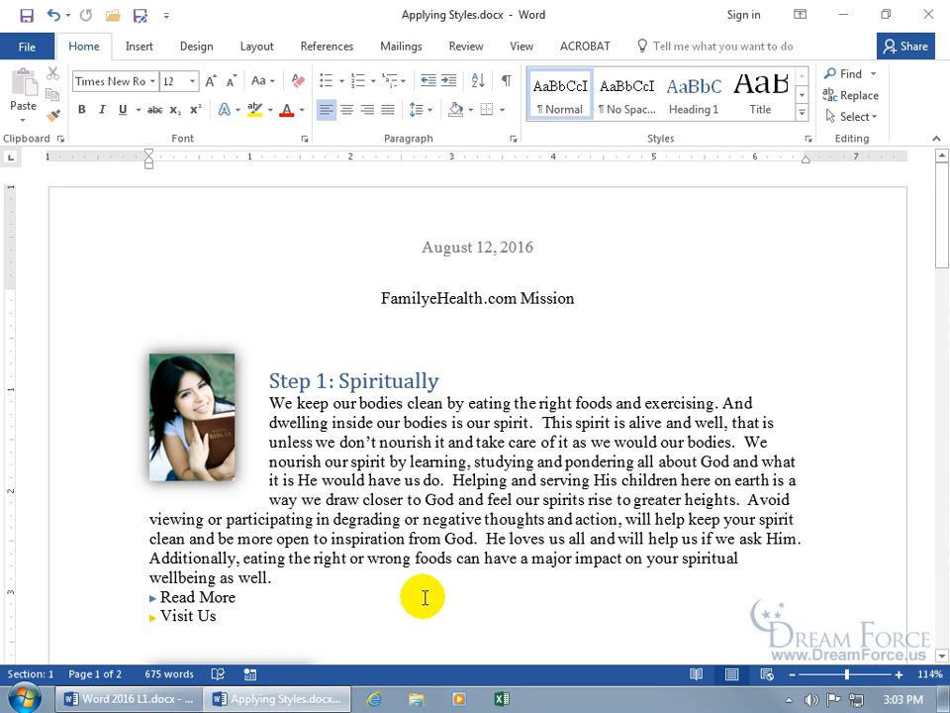
key(ctrl+alt+1)
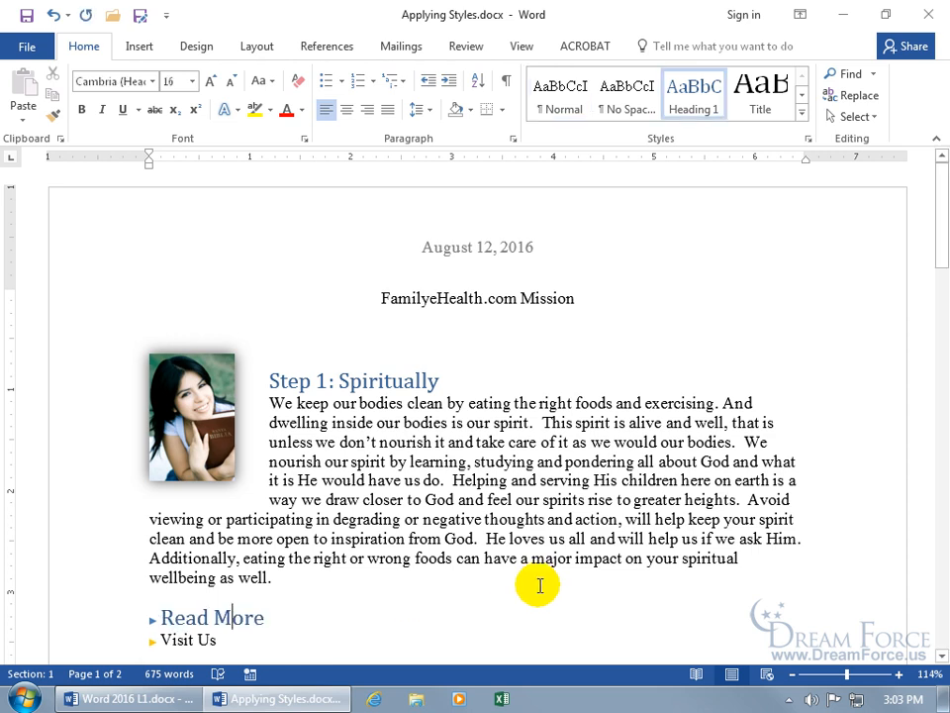
click(54, 15)
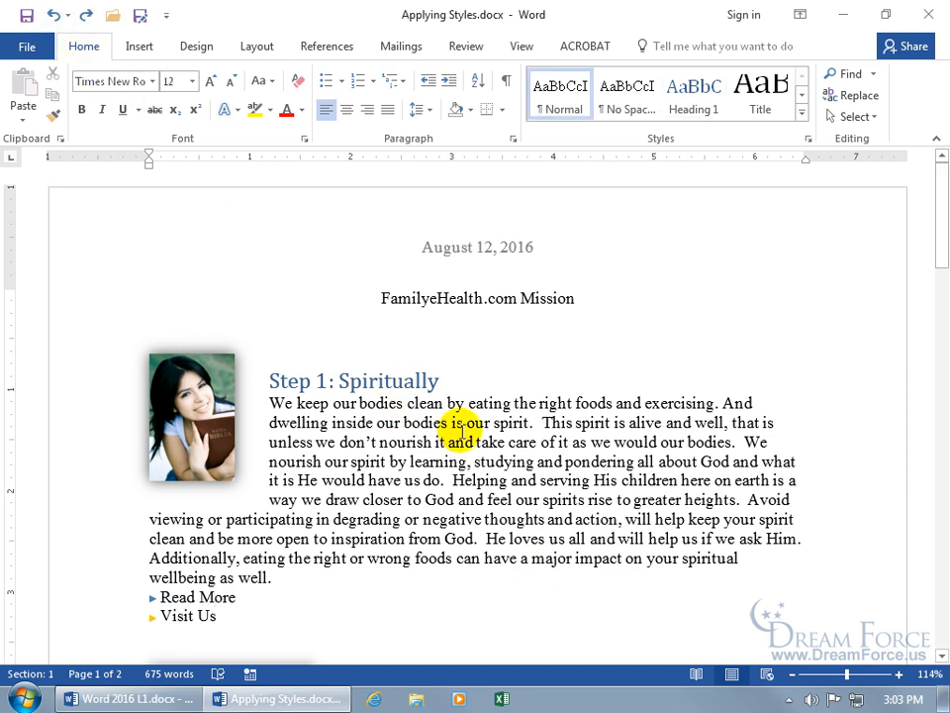
- Remove the Alt+Ctrl+Shift+Z shortcut from the Heading 1 style and save the style
right_click(699, 107)
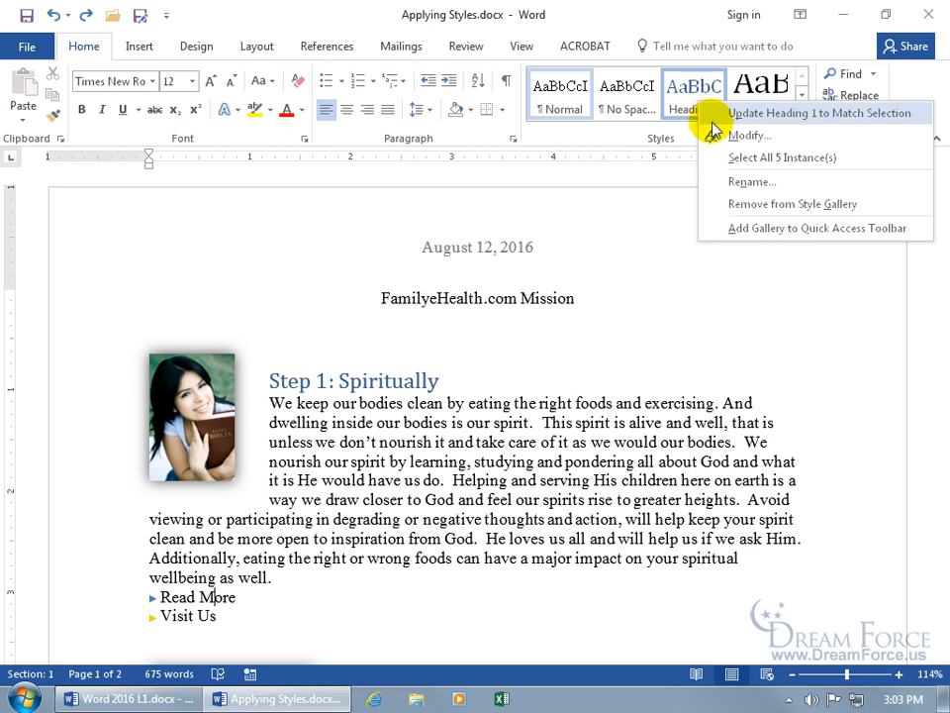
click(705, 135)
click(291, 561)
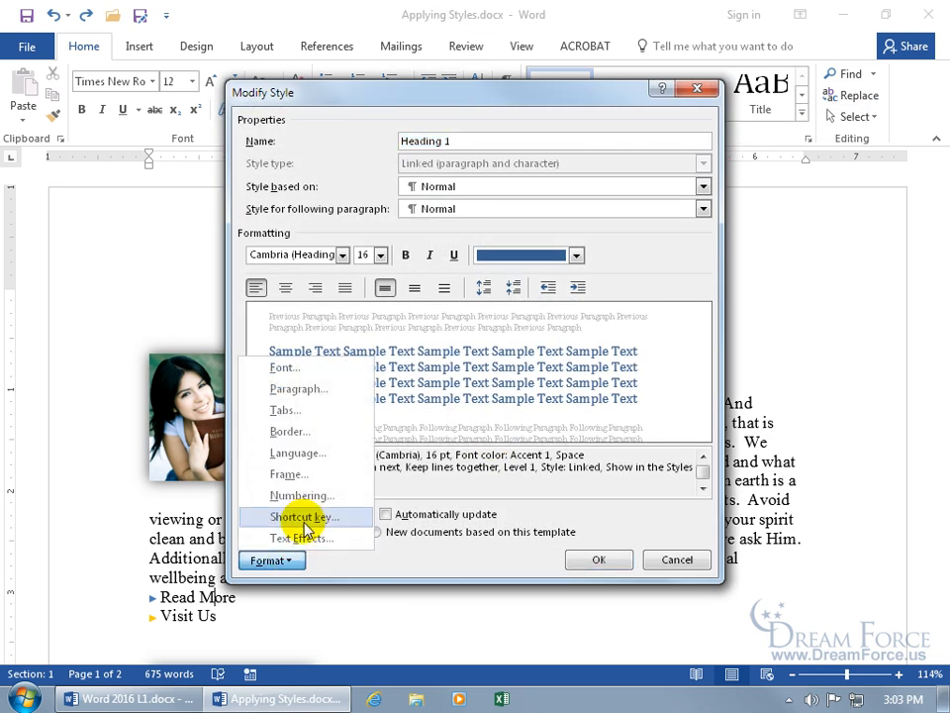
click(295, 515)
click(317, 323)
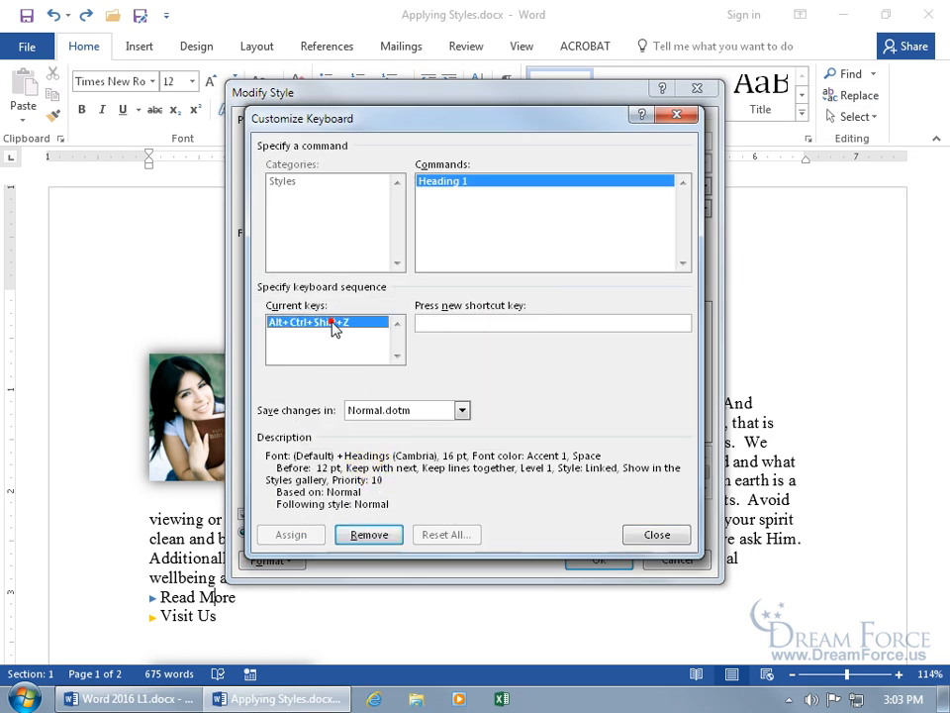
click(374, 536)
click(683, 536)
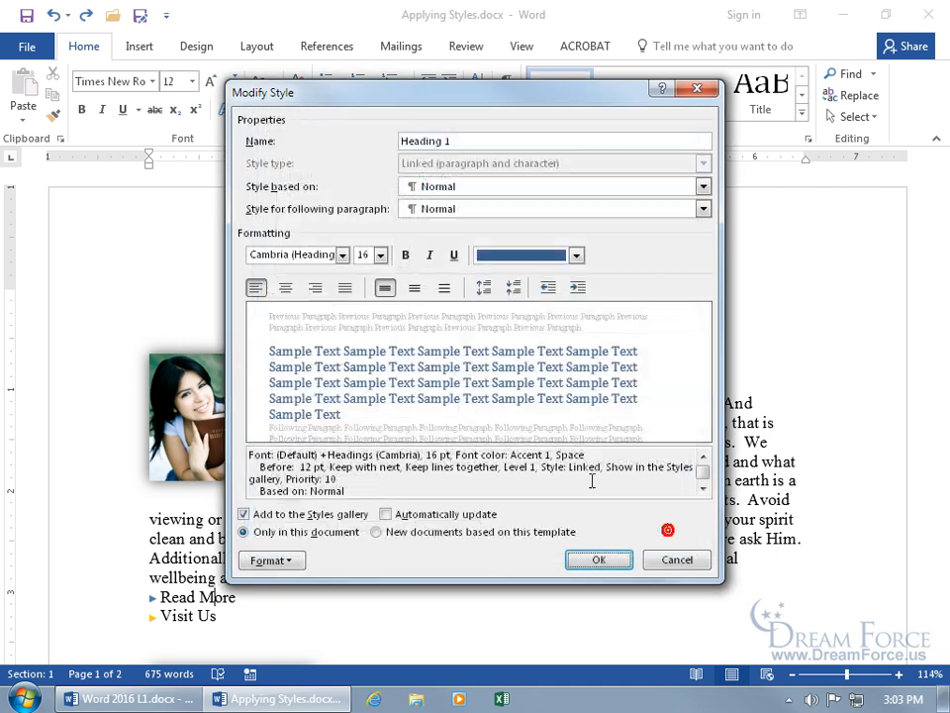
click(603, 560)
- Format the "Step 1: Spiritually" heading text directly as red and italic, leaving bold and underline off
scroll(435, 484, down, 3)
scroll(360, 477, up, 2)
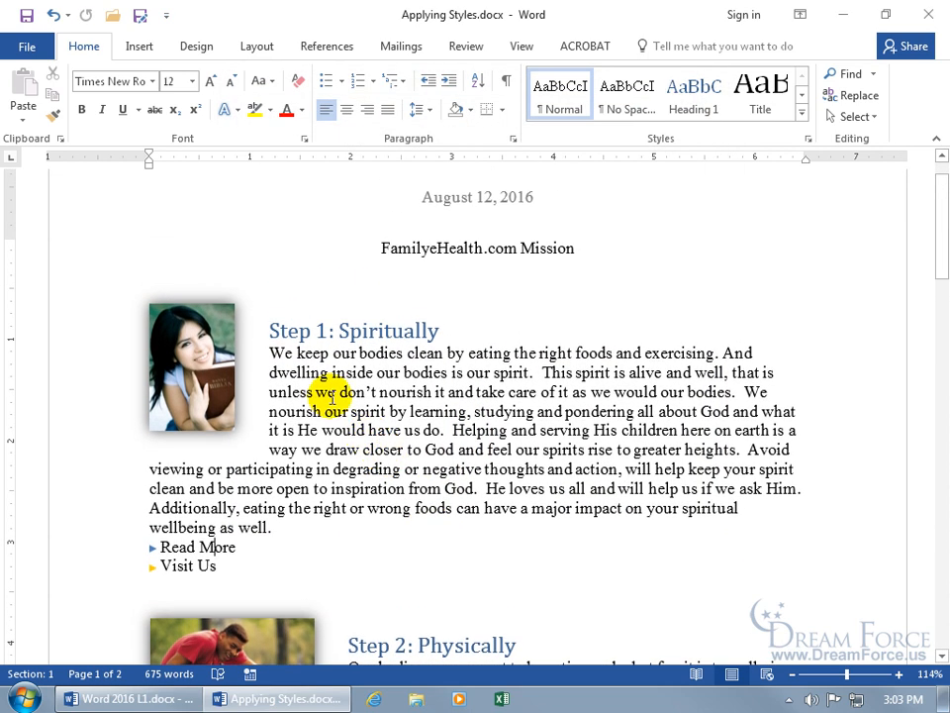
drag(267, 327, 438, 333)
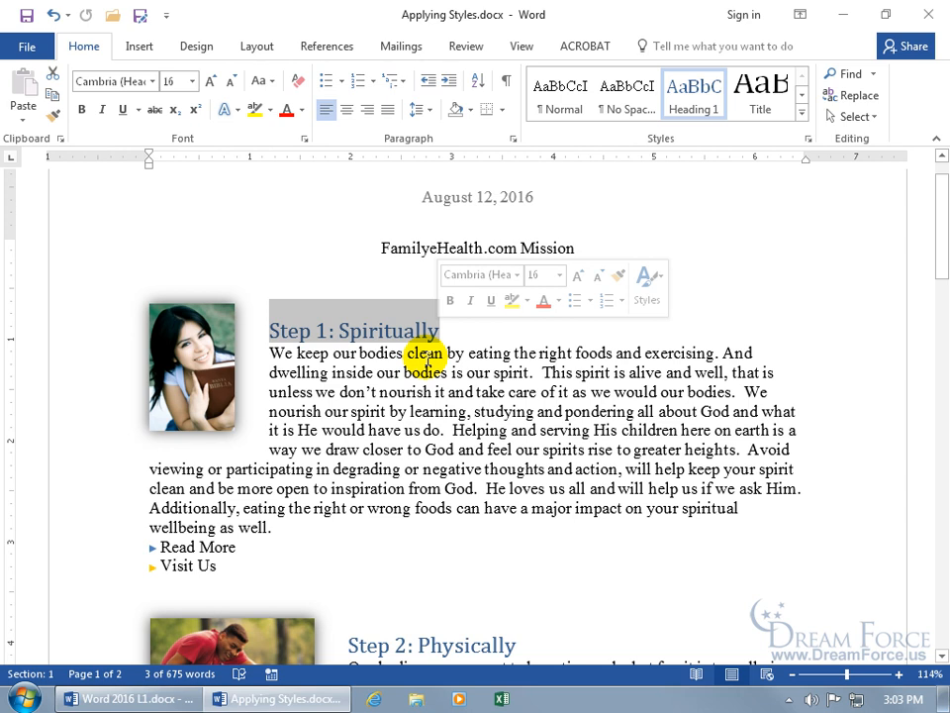
click(542, 303)
click(470, 299)
click(492, 300)
click(492, 300)
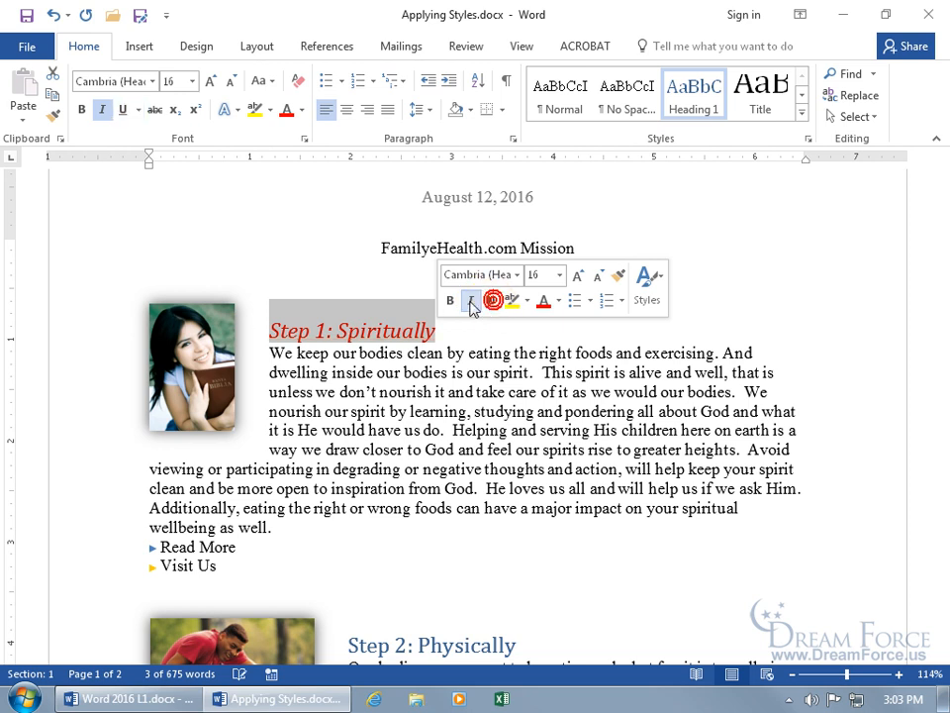
click(451, 300)
click(451, 300)
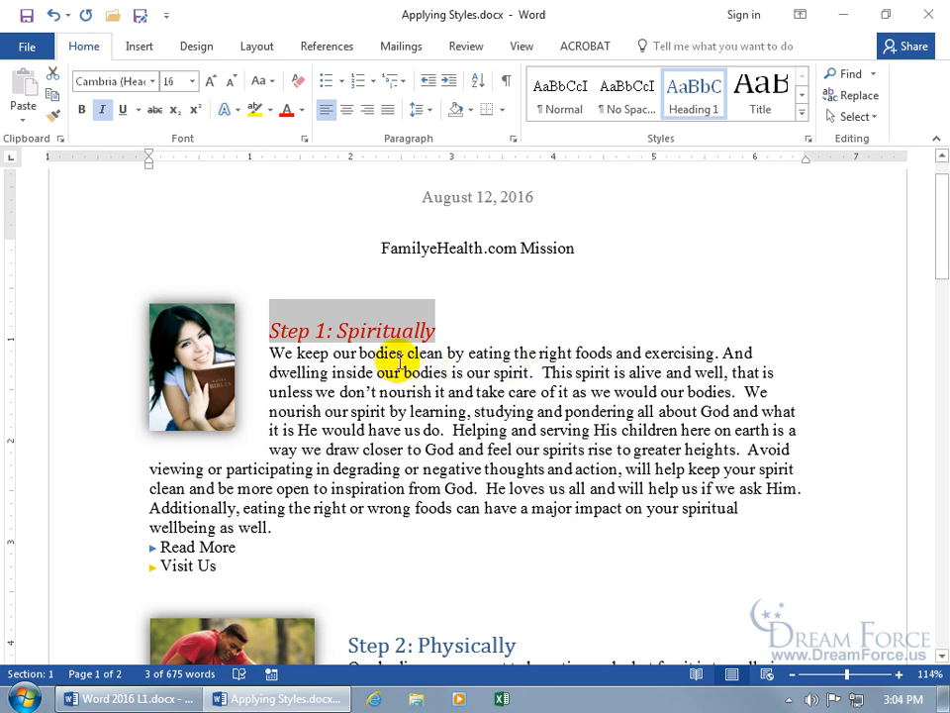
- Update the Heading 1 style to match the selected "Step 1: Spiritually" heading, and check the other headings
scroll(390, 341, down, 1)
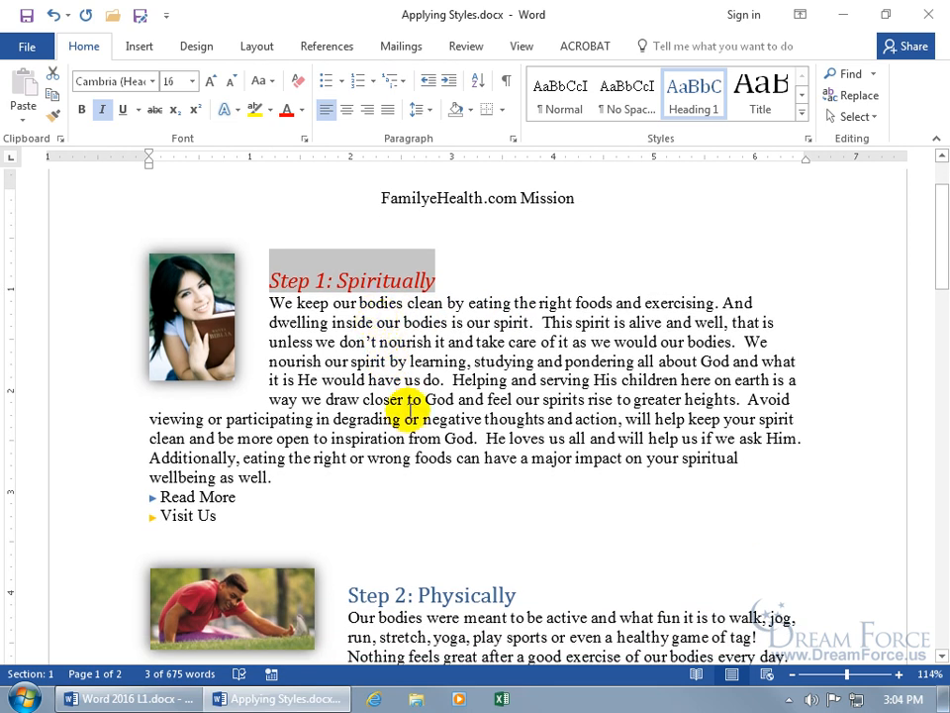
scroll(421, 555, up, 2)
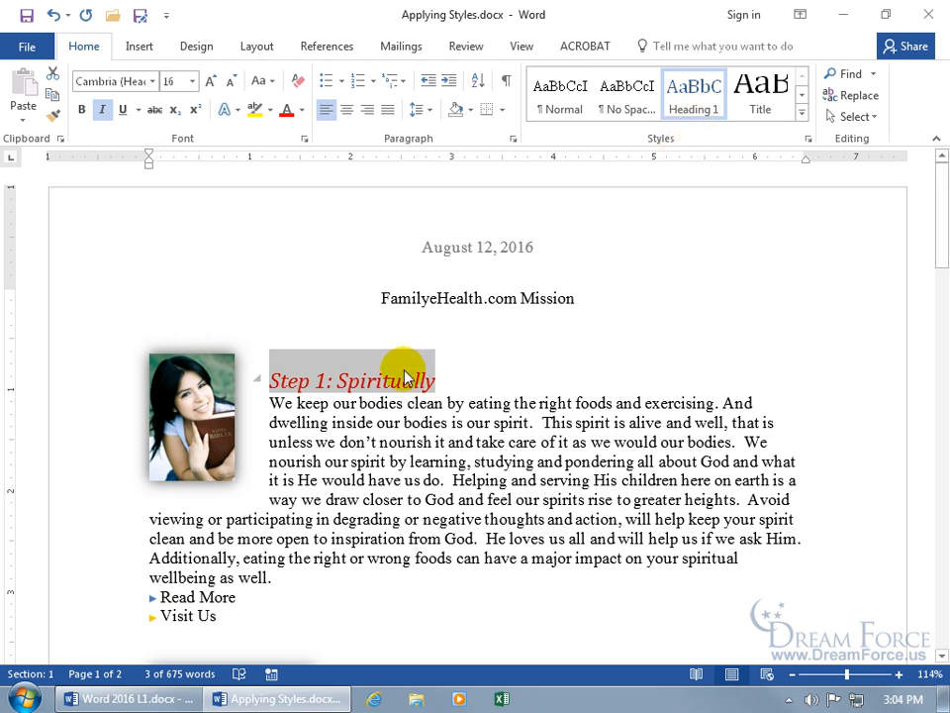
right_click(703, 103)
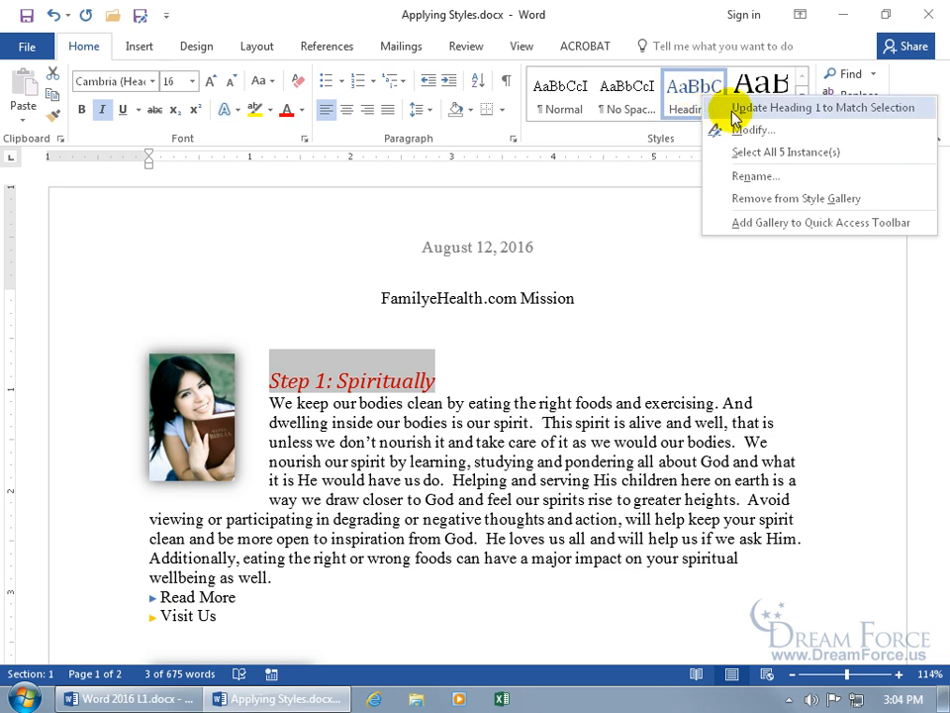
click(738, 106)
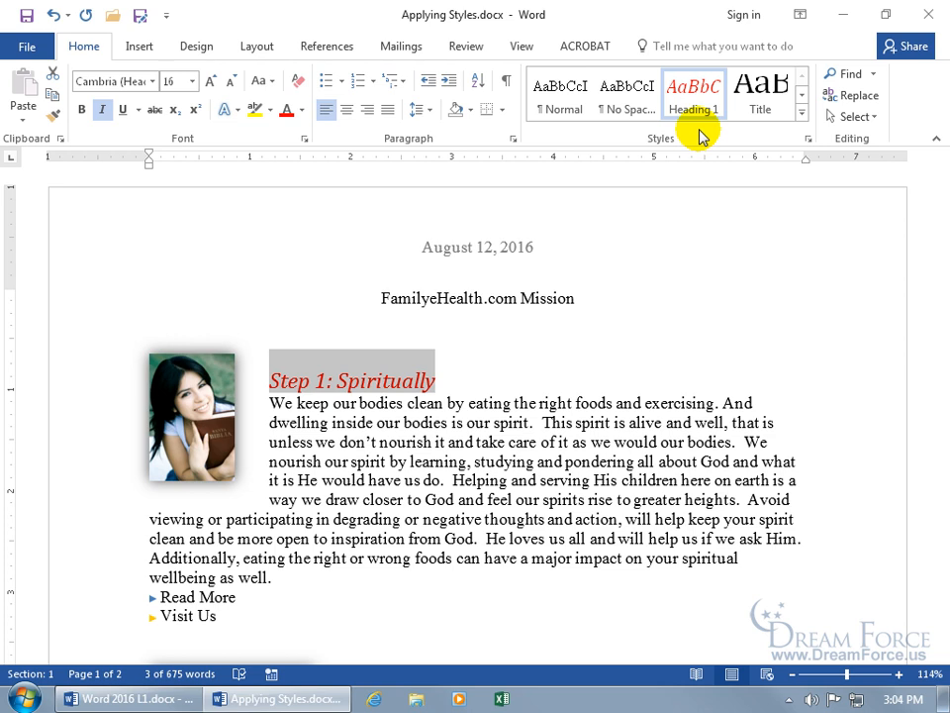
scroll(604, 401, down, 5)
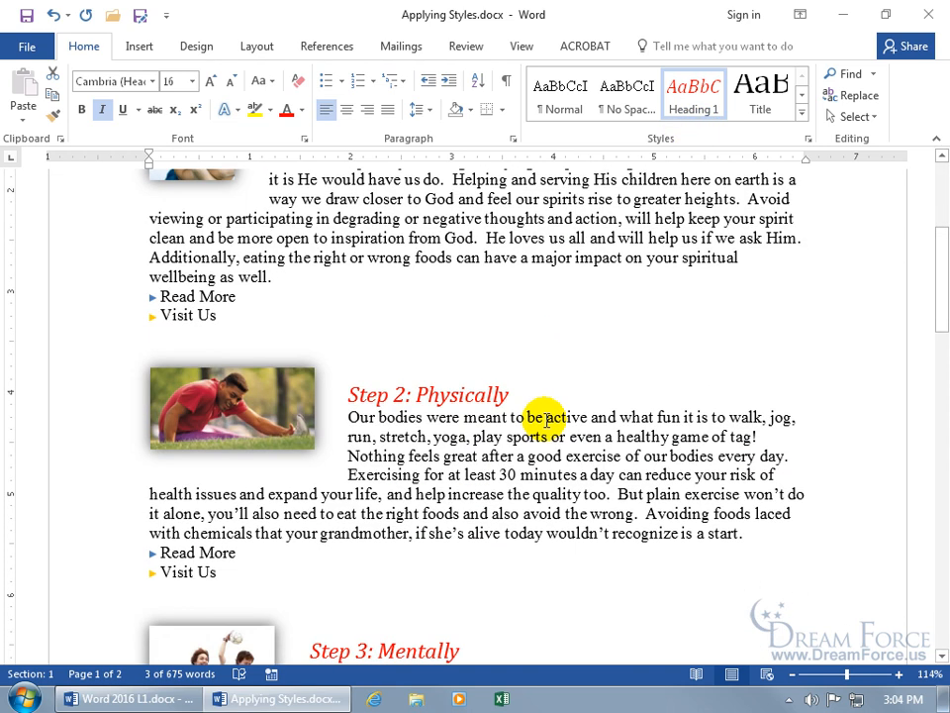
- Select all text that uses the Heading 1 style, and check the style's other management options
scroll(545, 418, up, 5)
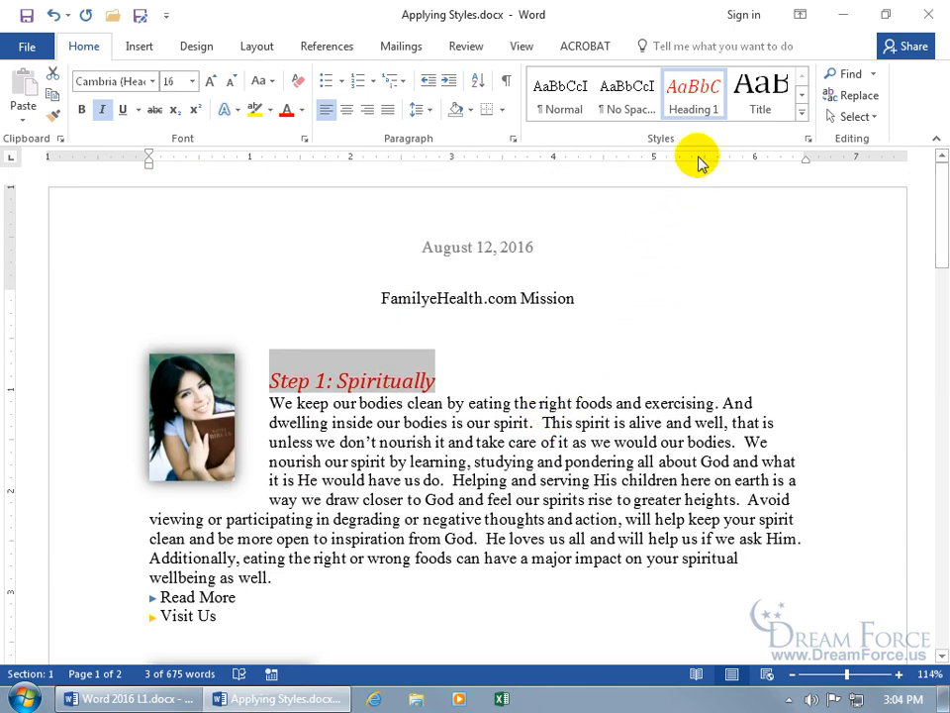
right_click(696, 99)
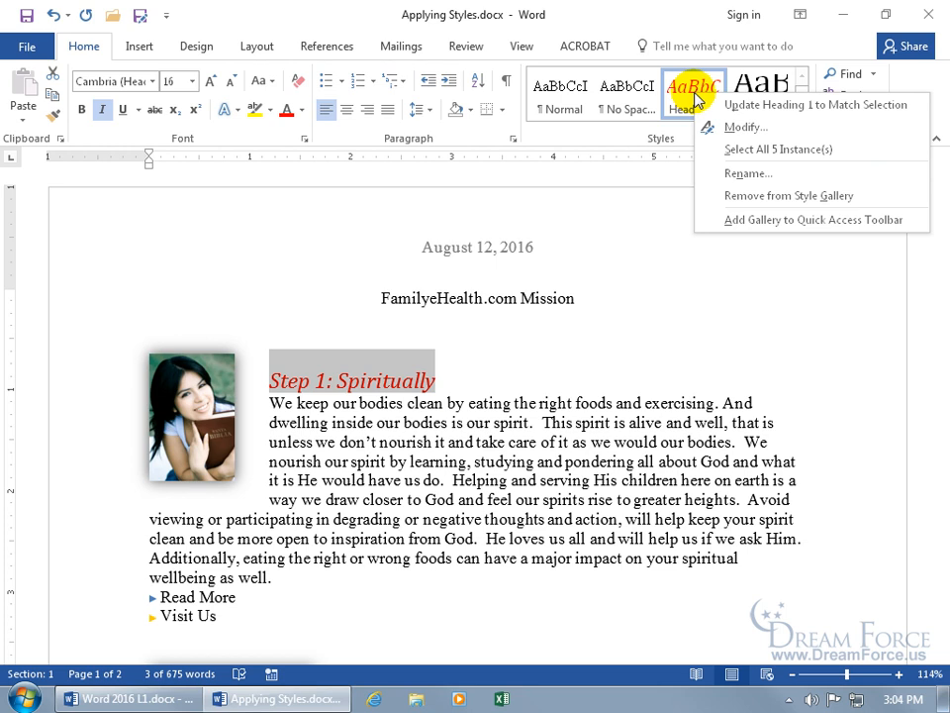
click(734, 148)
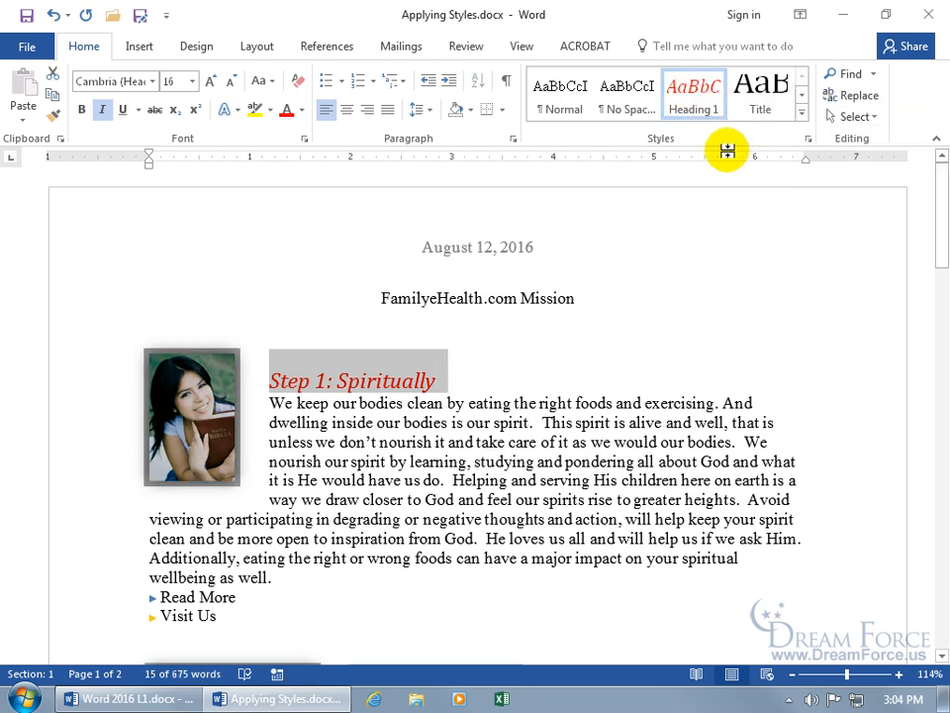
scroll(503, 431, down, 6)
scroll(617, 421, up, 6)
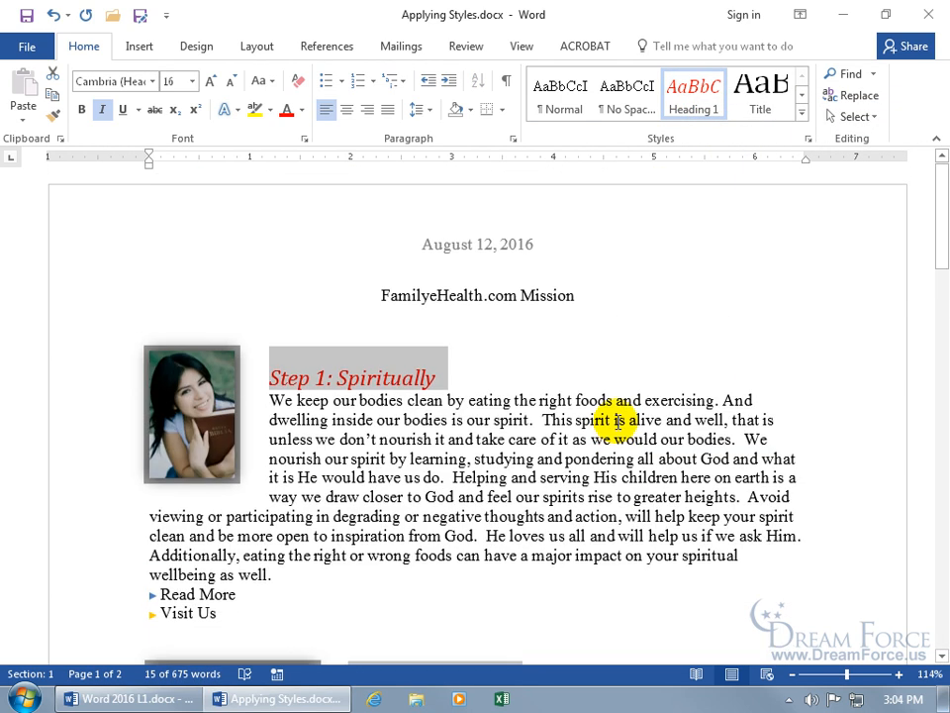
right_click(696, 103)
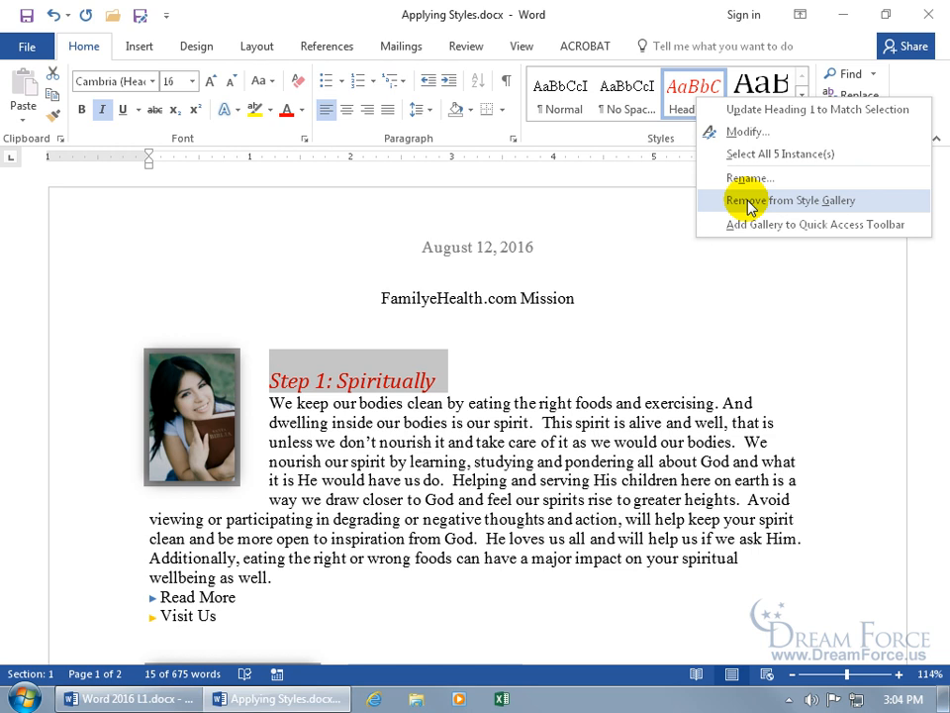
click(670, 205)
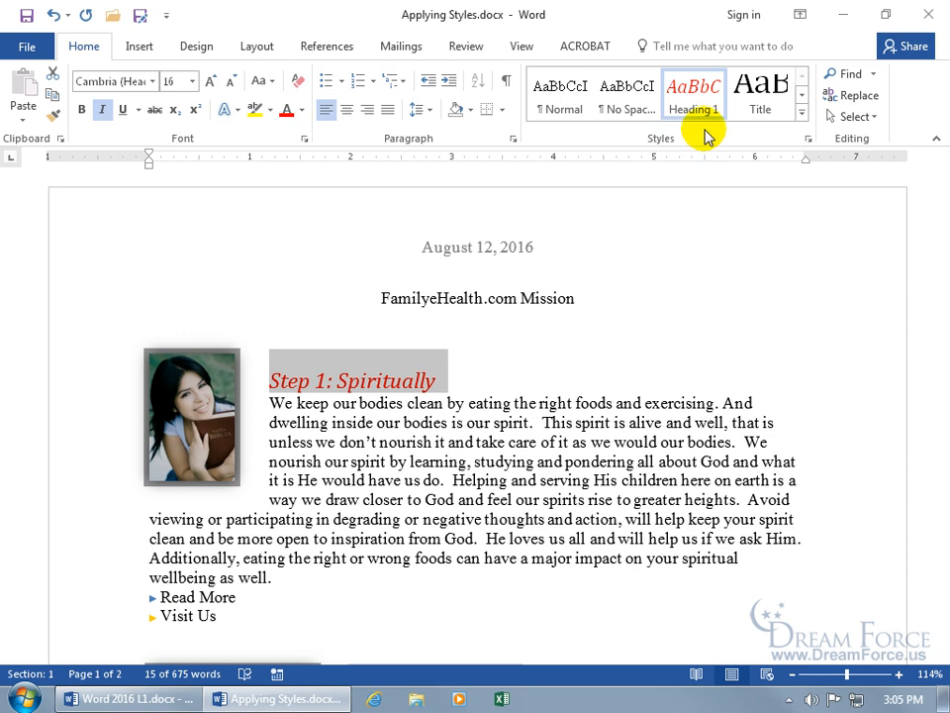
- In Manage Styles, set the Heading 2 style to show in the recommended styles list
click(809, 145)
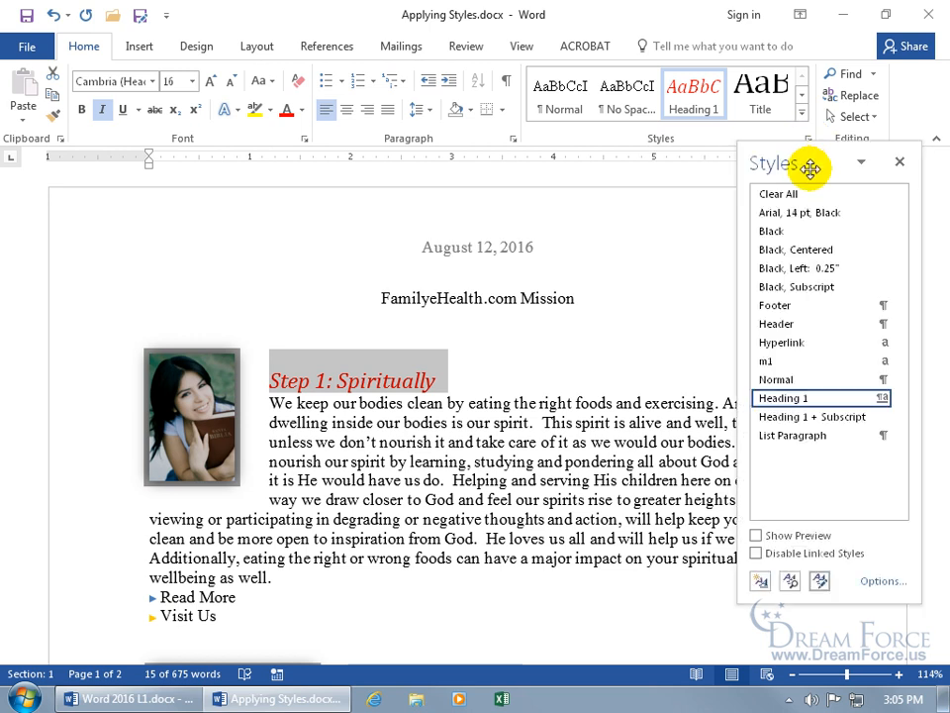
click(820, 583)
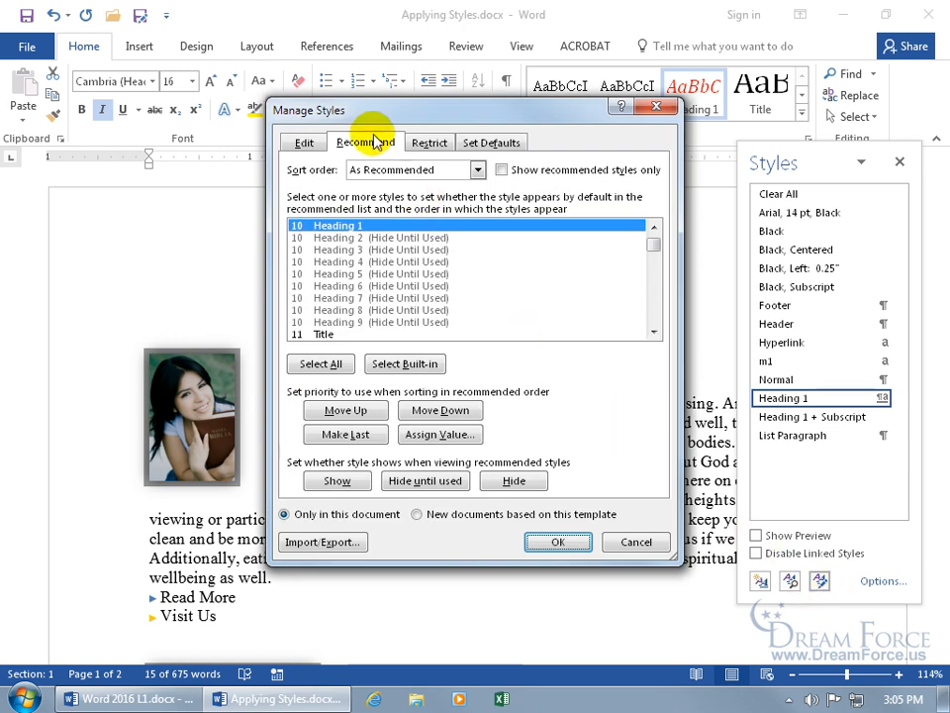
click(305, 143)
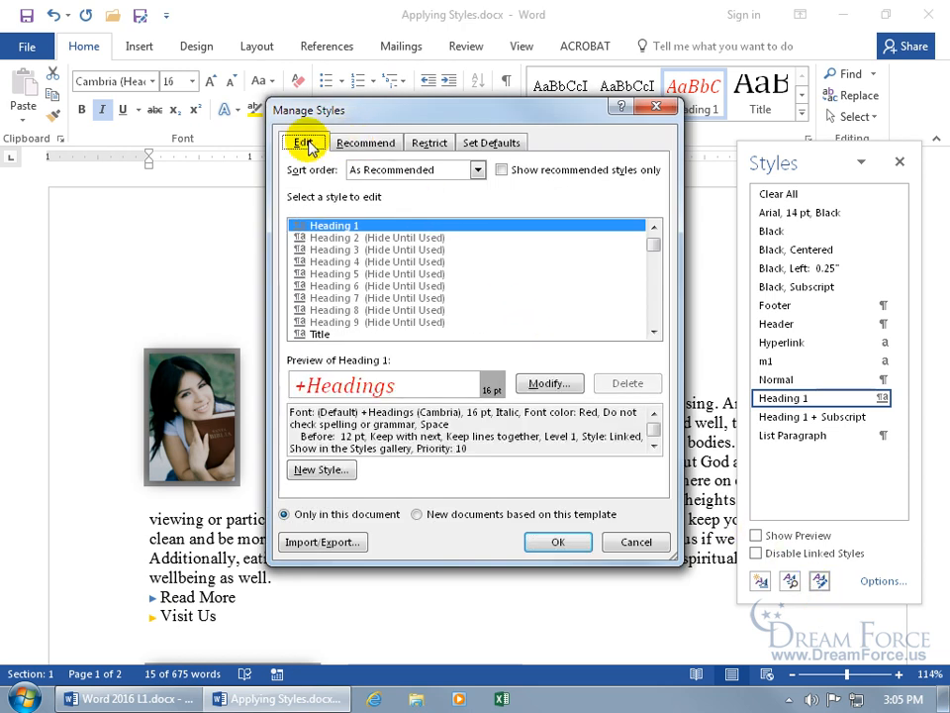
click(361, 145)
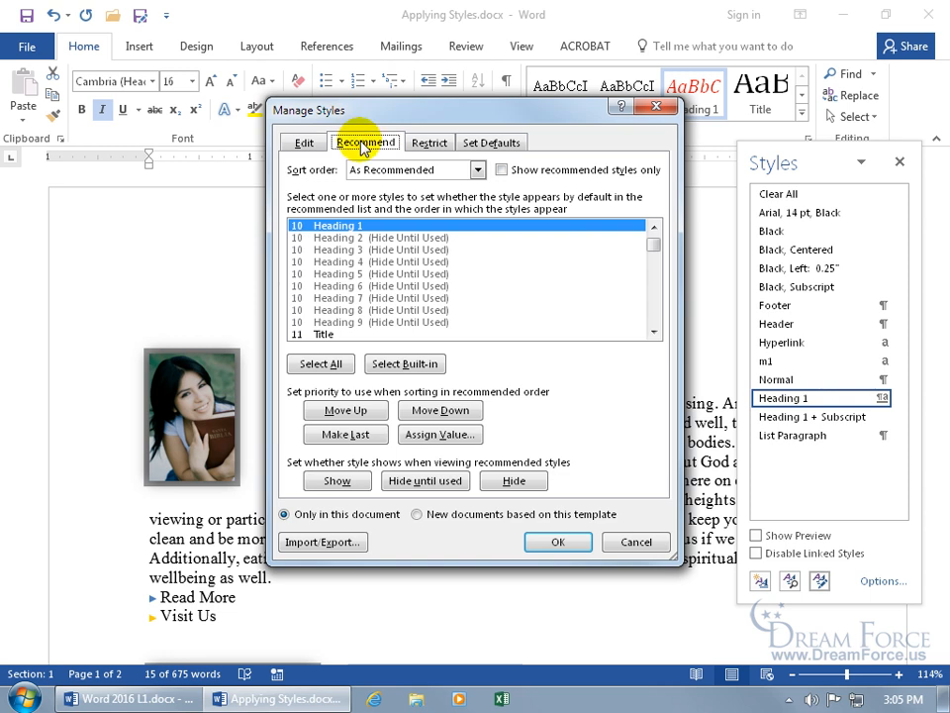
click(389, 275)
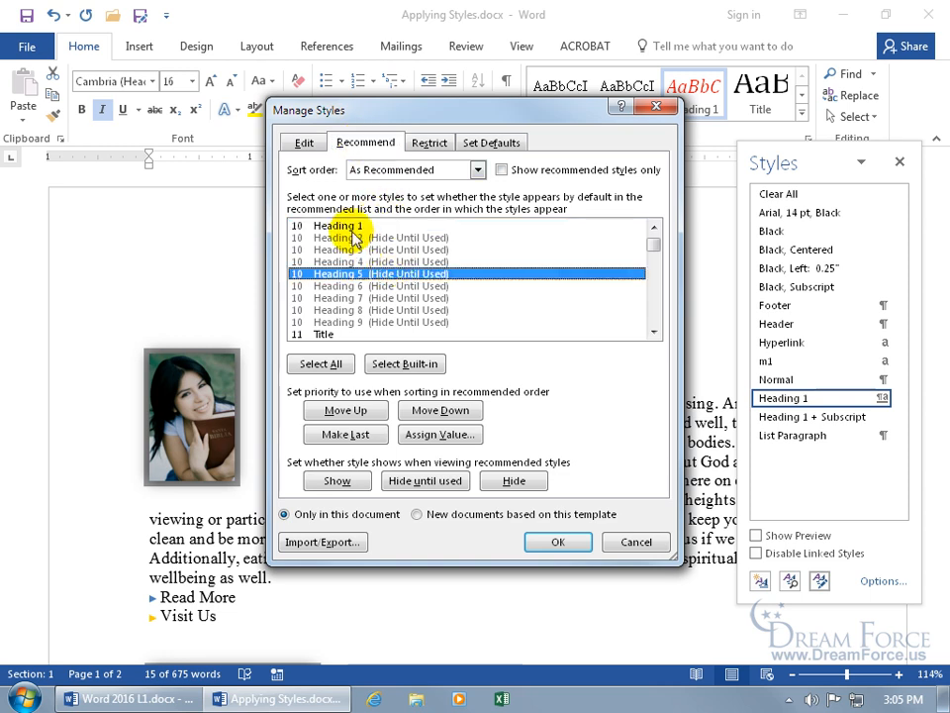
click(403, 237)
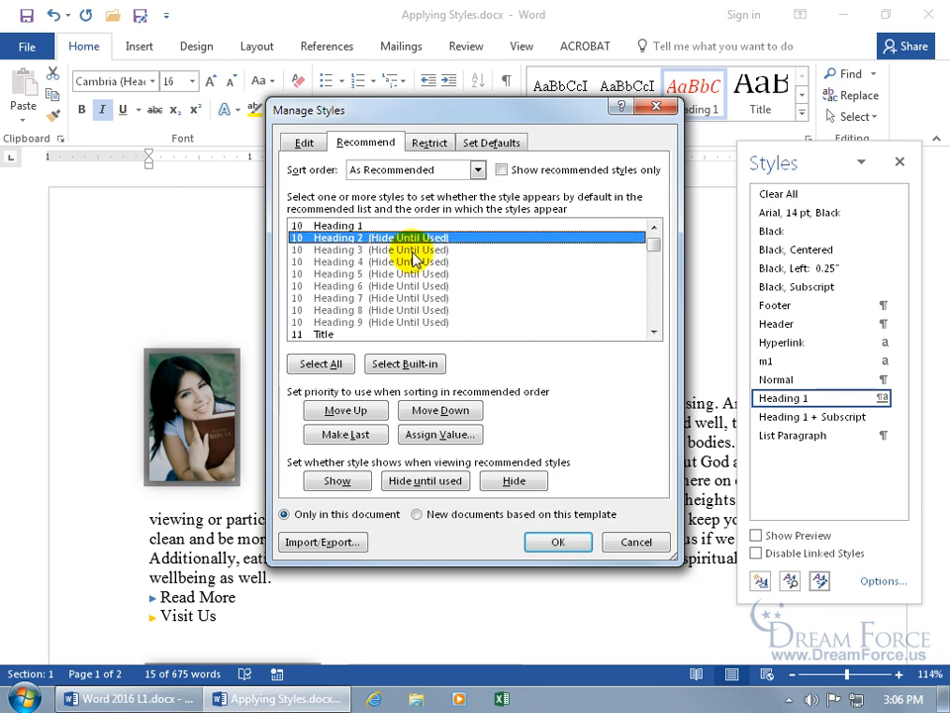
click(347, 480)
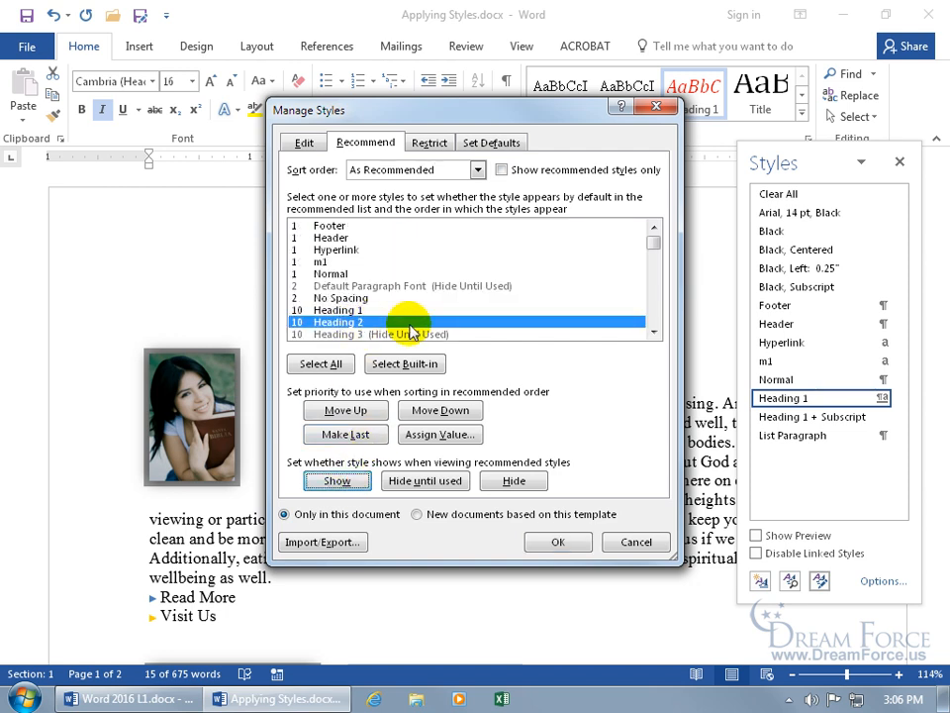
- Set the Heading 3 style to show in the recommended styles list as well
click(655, 333)
click(654, 333)
click(655, 332)
click(655, 332)
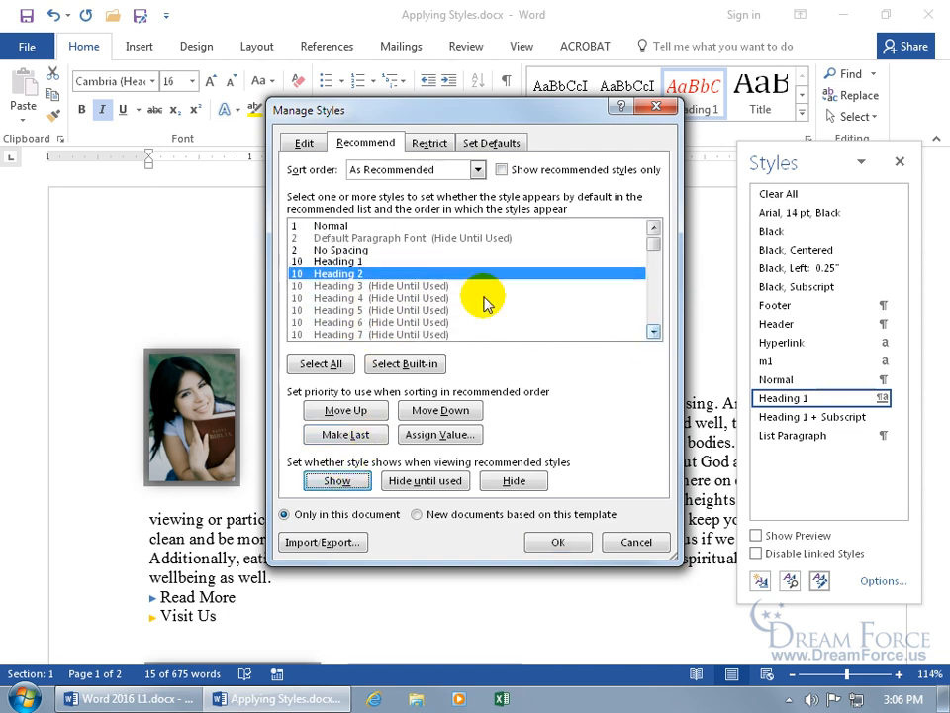
click(426, 286)
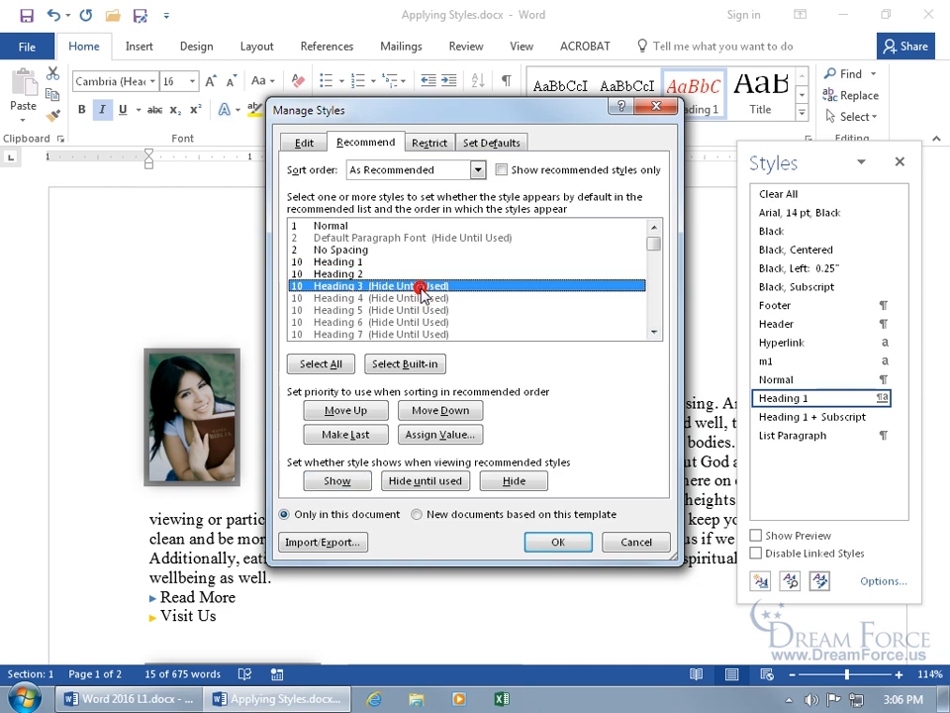
click(349, 481)
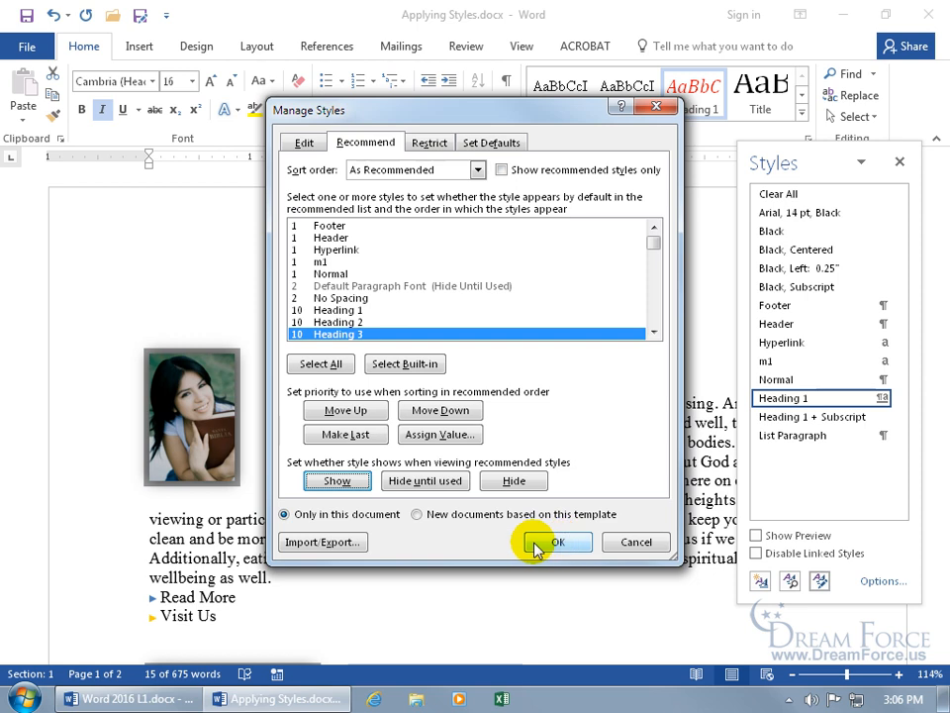
- Limit the style changes to only this document, save them, and close the style list
click(419, 515)
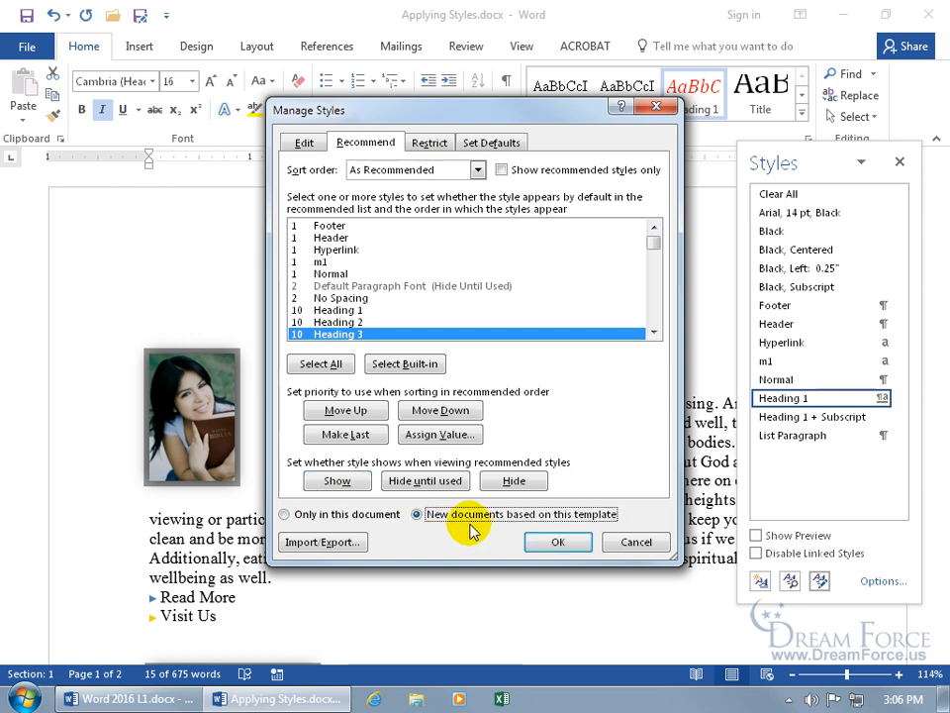
click(302, 515)
click(566, 542)
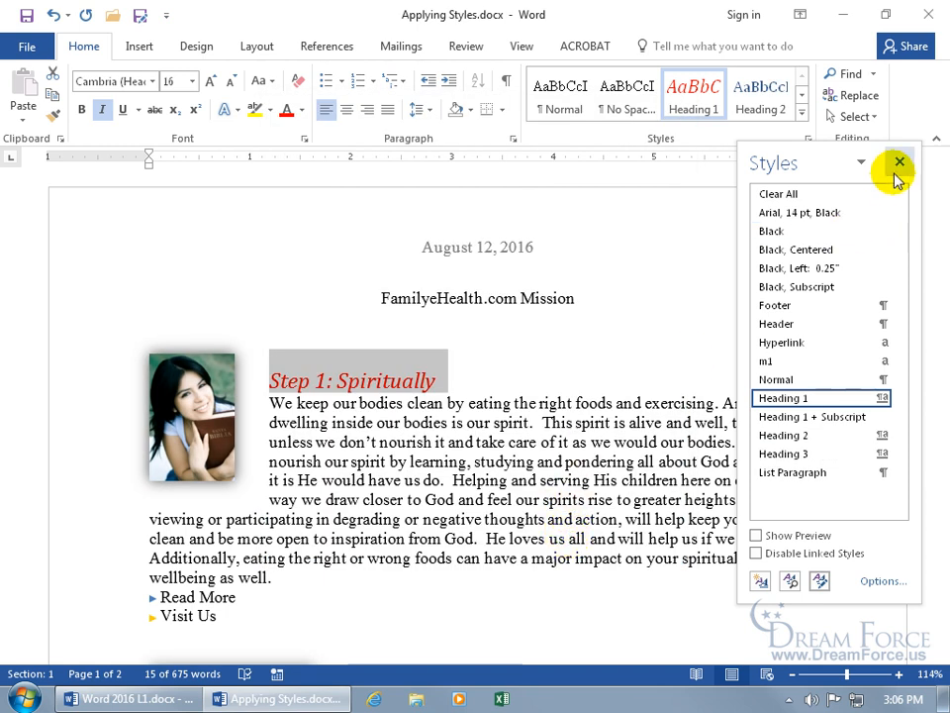
click(899, 162)
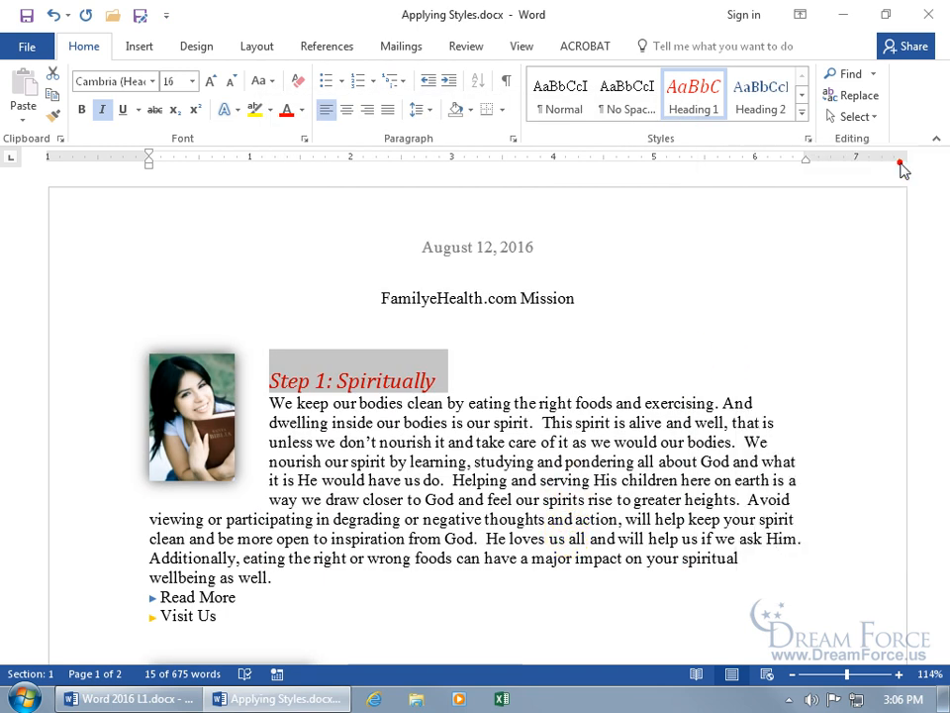
- Preview the Heading 3 style on the selected step headings without applying it, and clear the selection
click(803, 117)
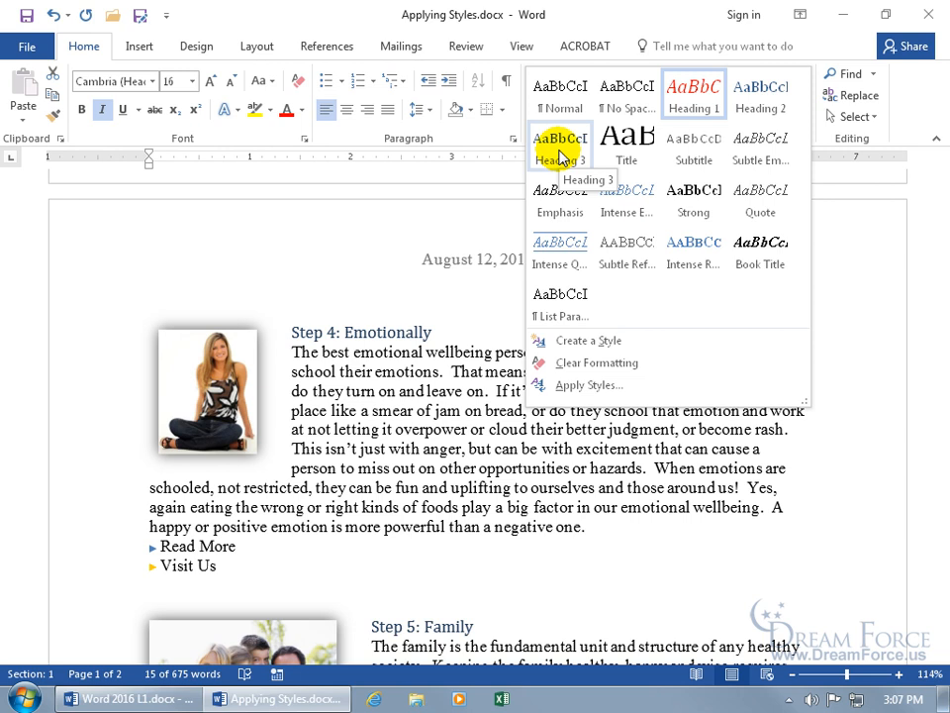
click(465, 358)
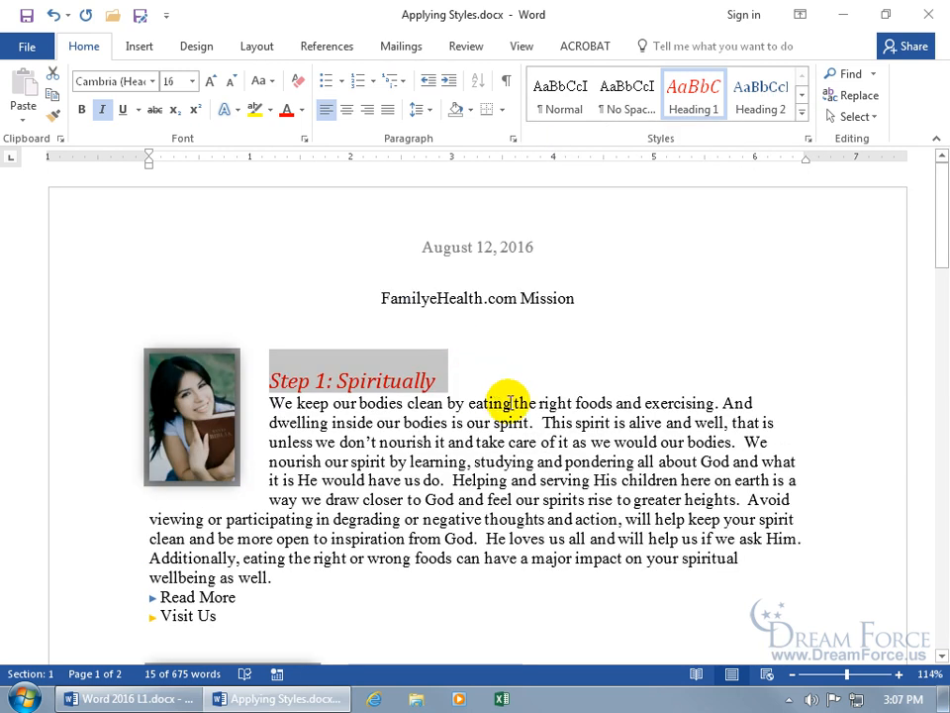
click(263, 376)
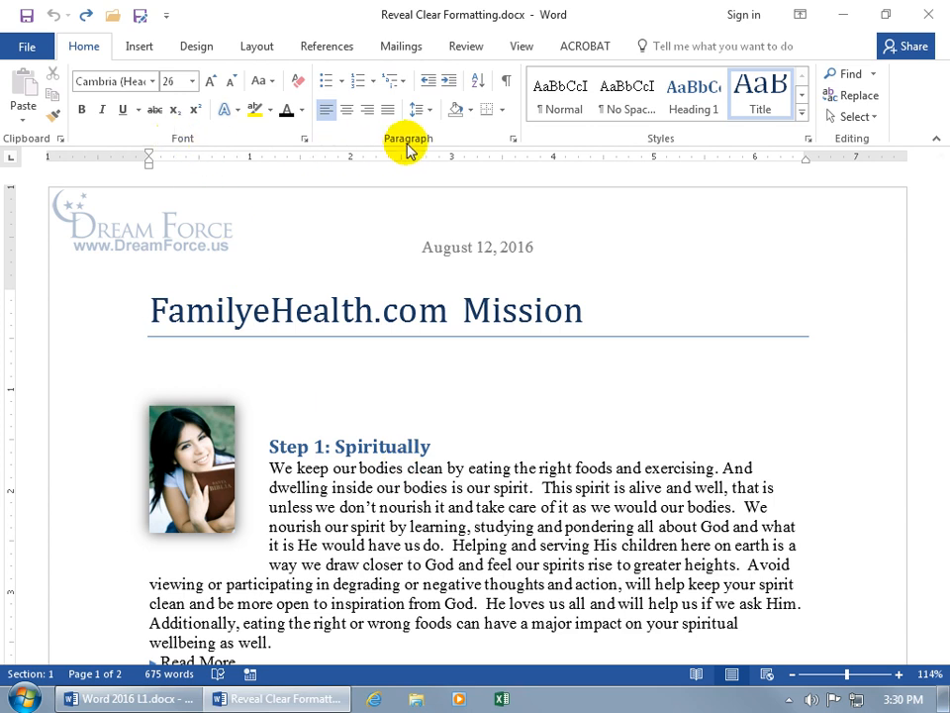
- Show formatting marks and display the Reveal Formatting details for the "FamilyeHealth.com Mission" title through the Style Inspector, leaving only those details open
click(506, 81)
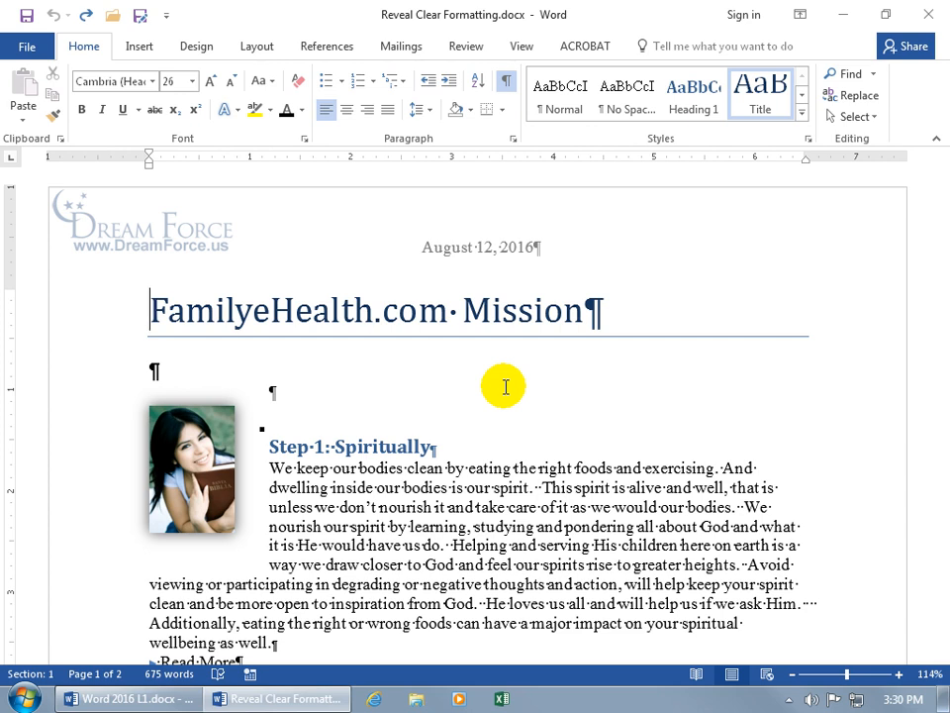
click(366, 310)
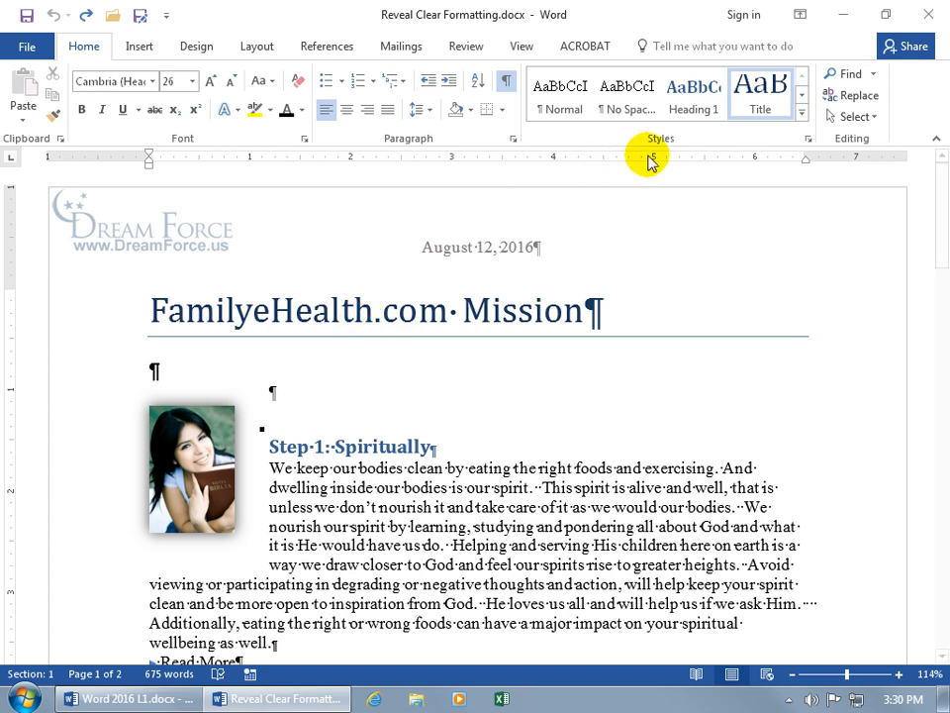
click(811, 146)
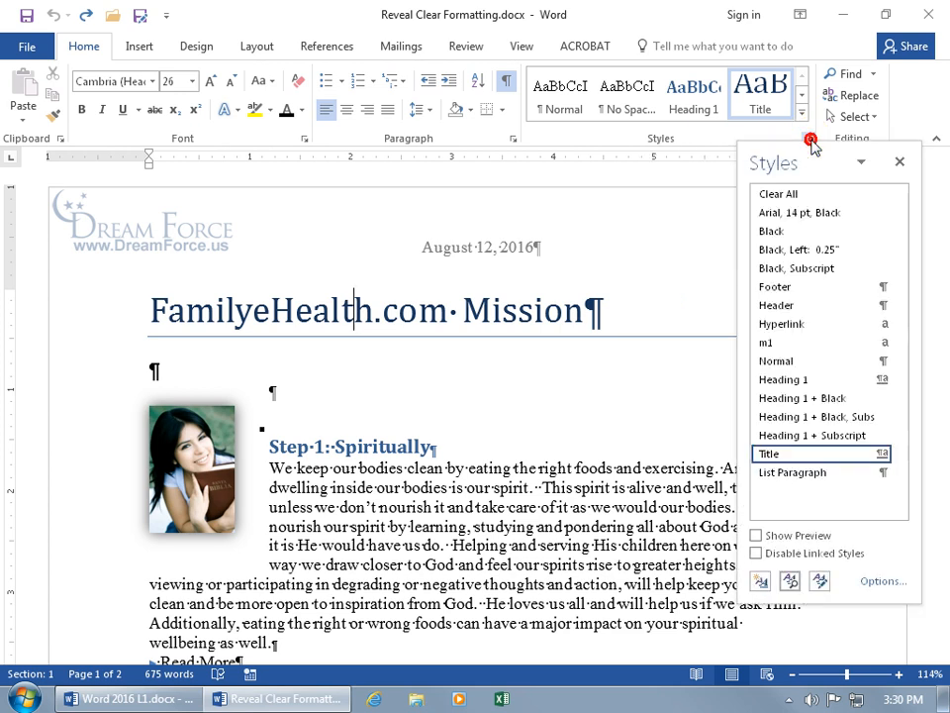
click(790, 582)
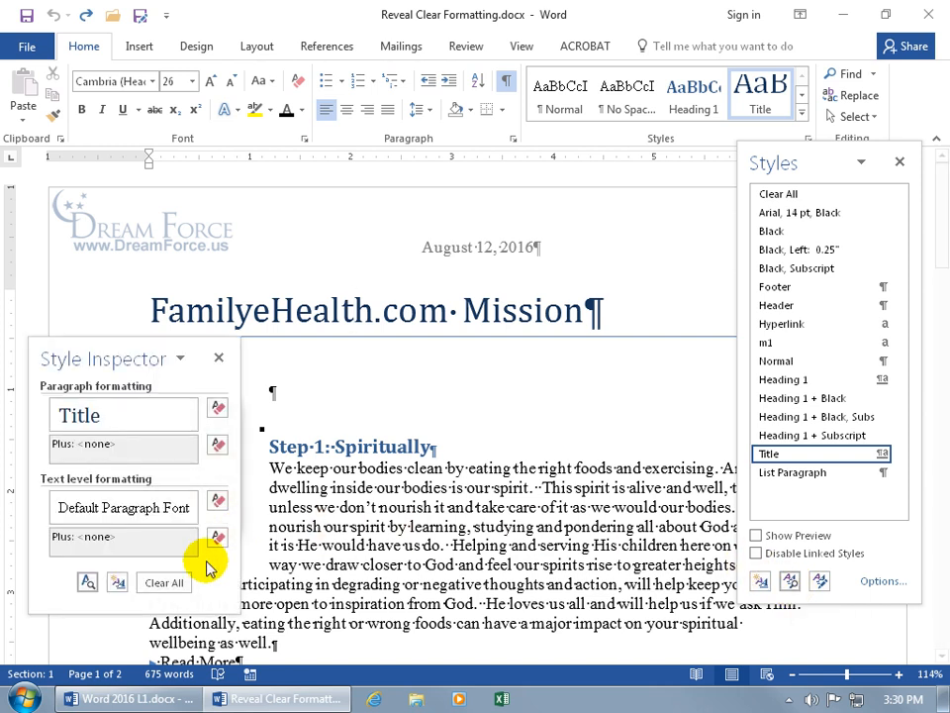
click(87, 584)
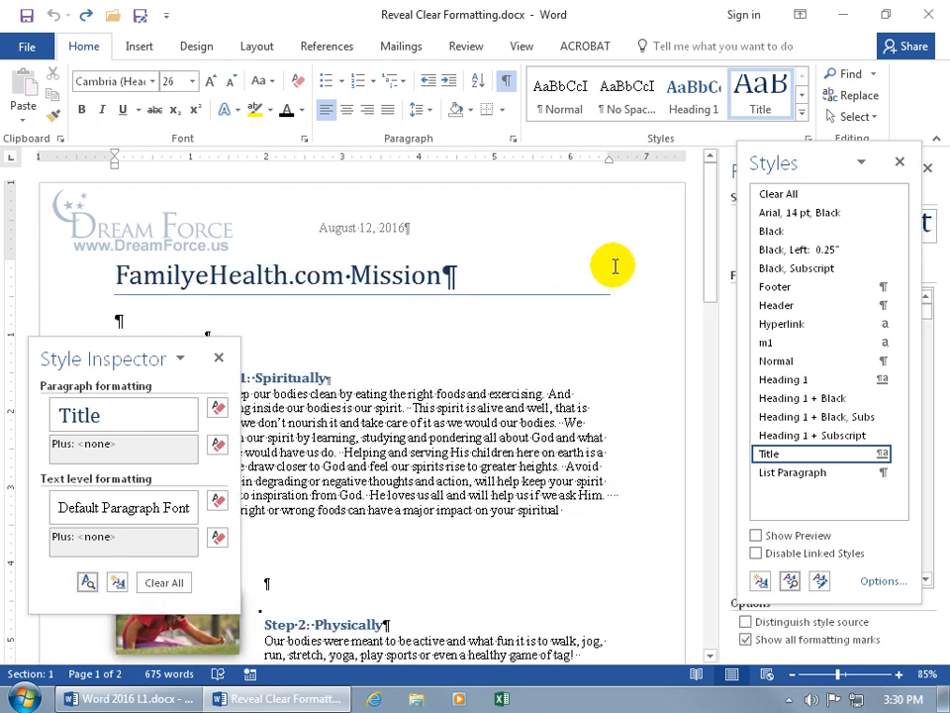
click(219, 357)
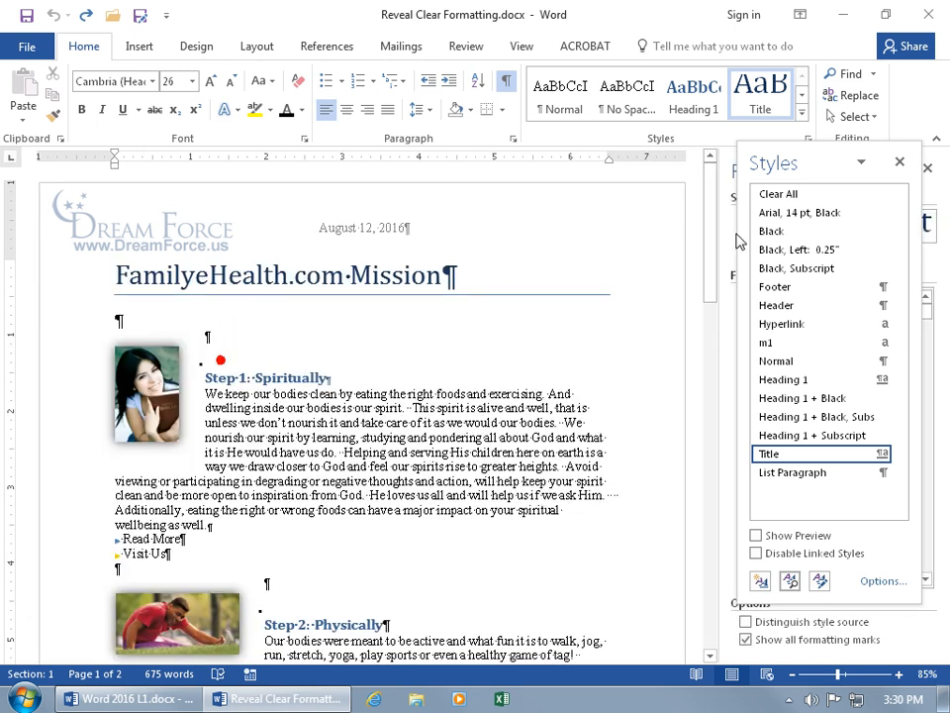
click(899, 161)
click(851, 286)
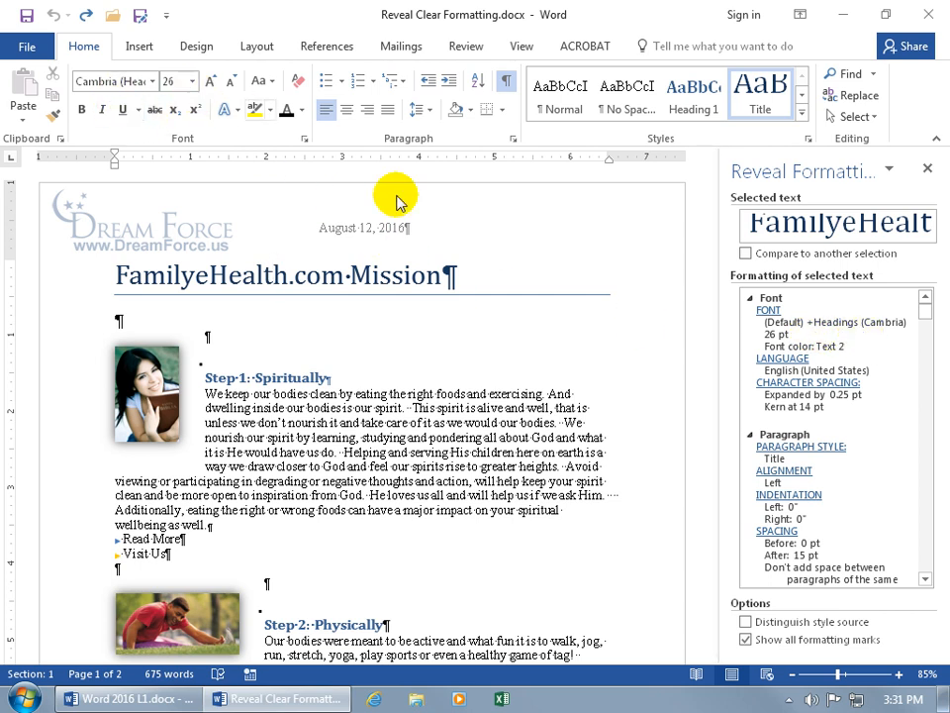
- Check the title's character spacing and kerning in the advanced font settings, and leave them without changes
drag(926, 314, 926, 323)
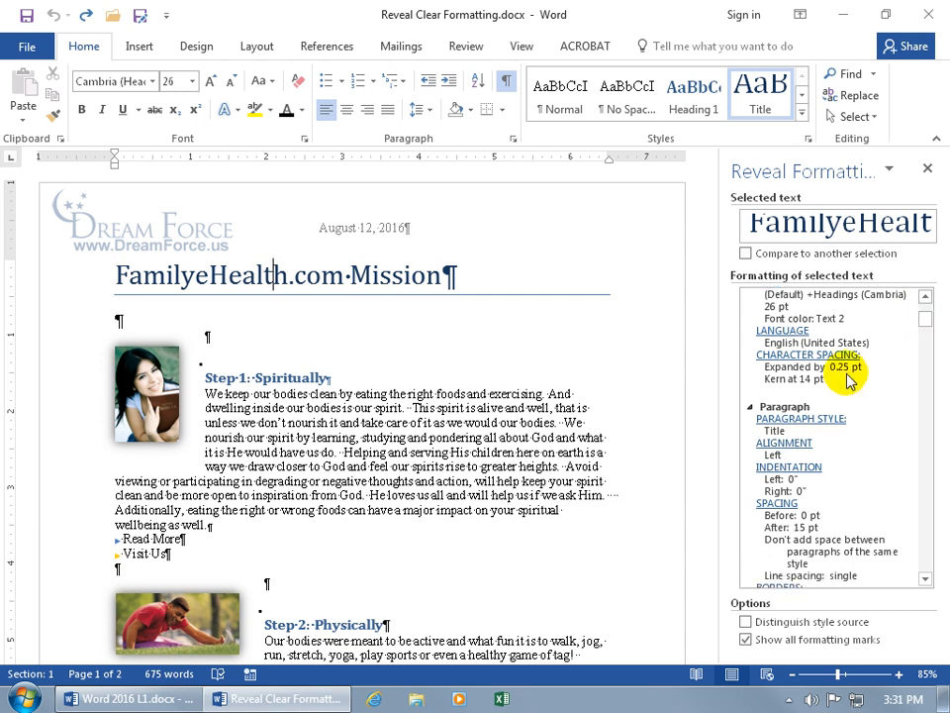
click(304, 143)
click(308, 140)
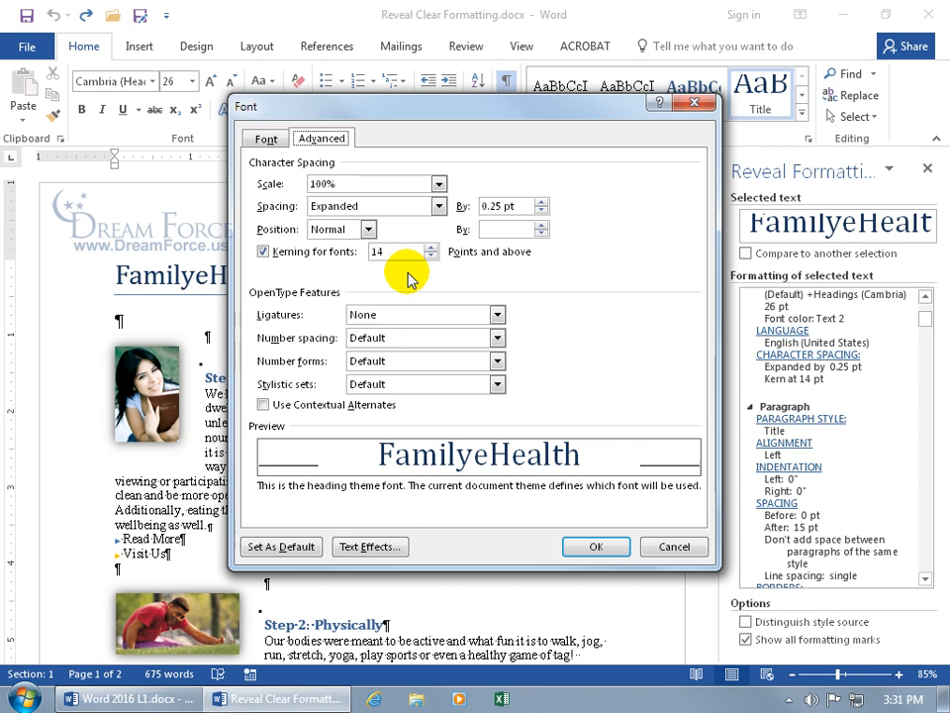
click(694, 101)
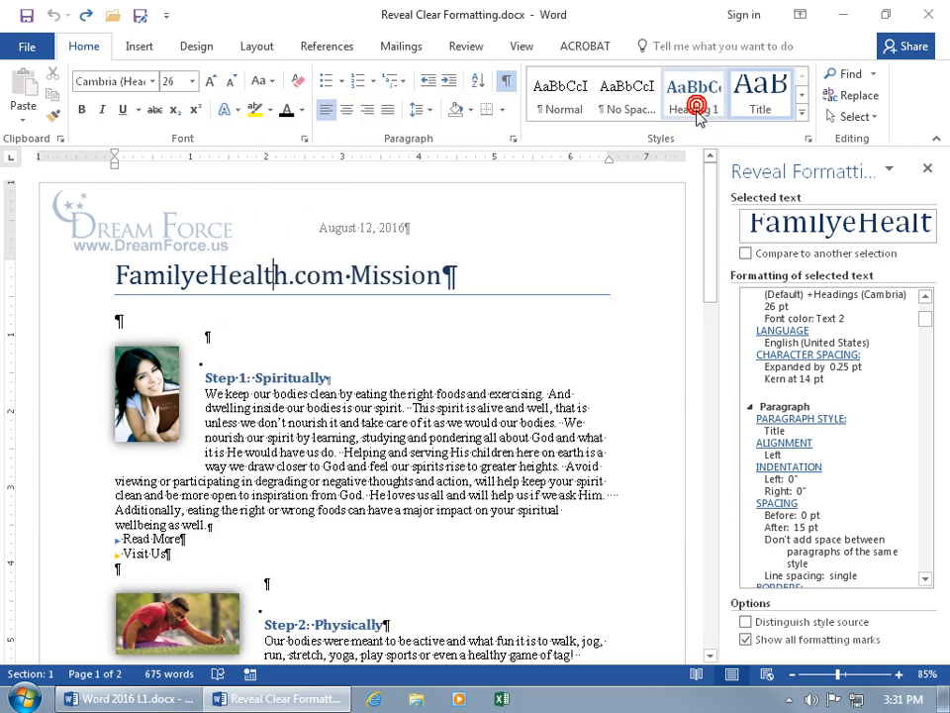
- Review the title's formatting details down to its borders, and check its font color in the theme palette without changing it
drag(926, 314, 930, 442)
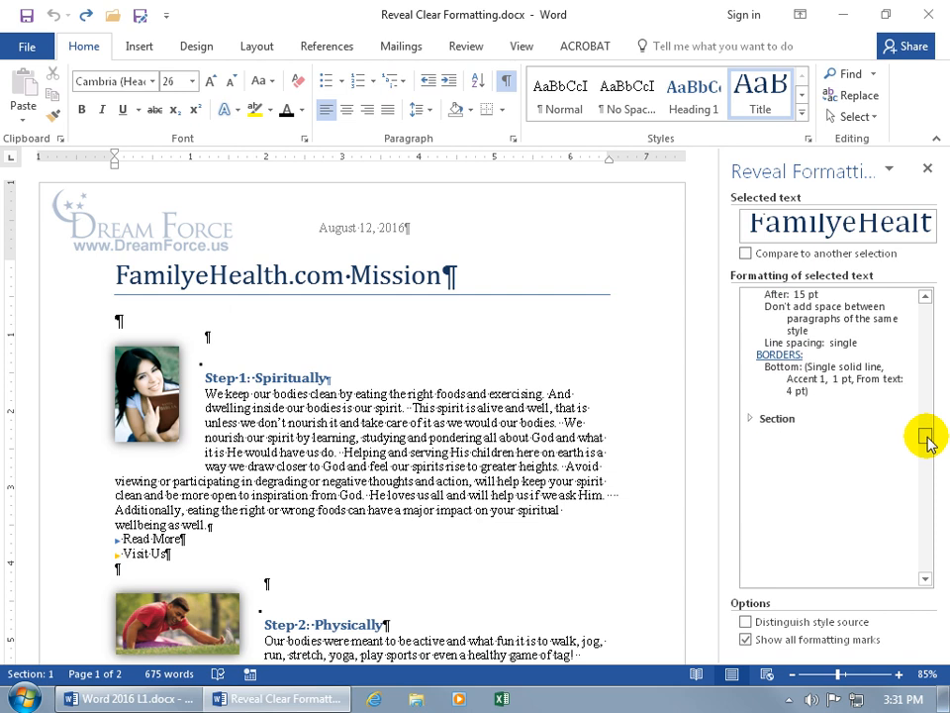
click(928, 442)
drag(927, 442, 926, 317)
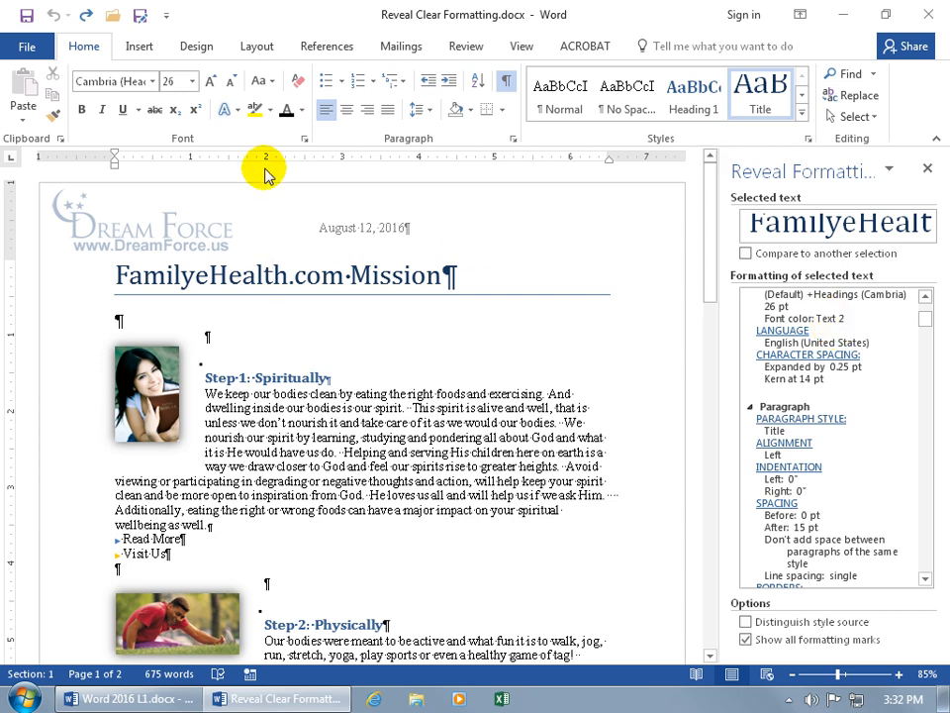
click(303, 111)
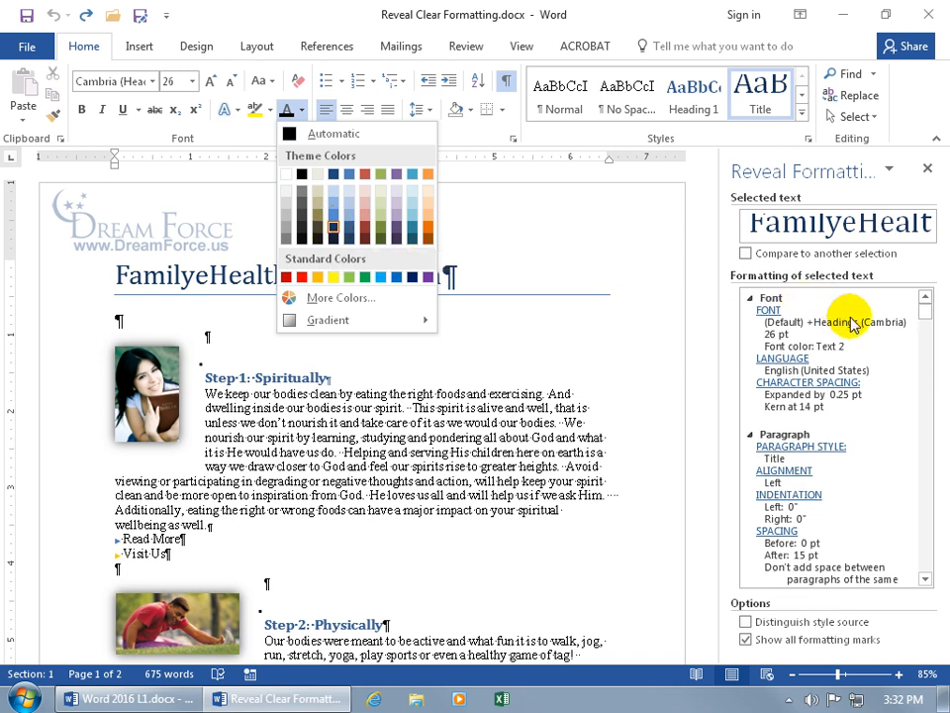
click(904, 357)
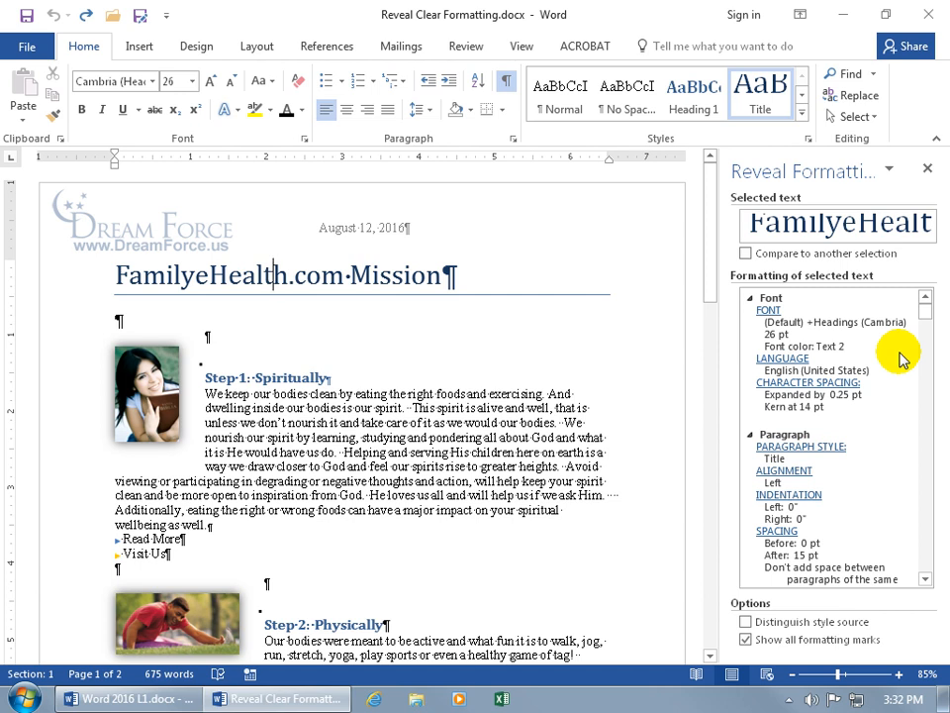
- Close the Reveal Formatting details and toggle them until they are displayed again for the title
click(927, 169)
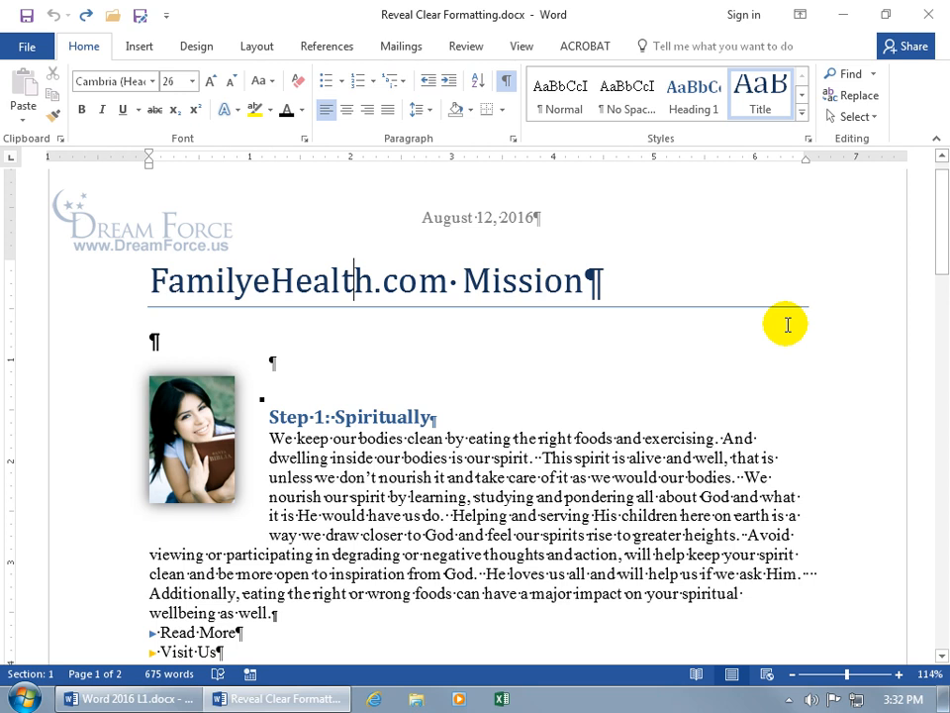
key(shift+F1)
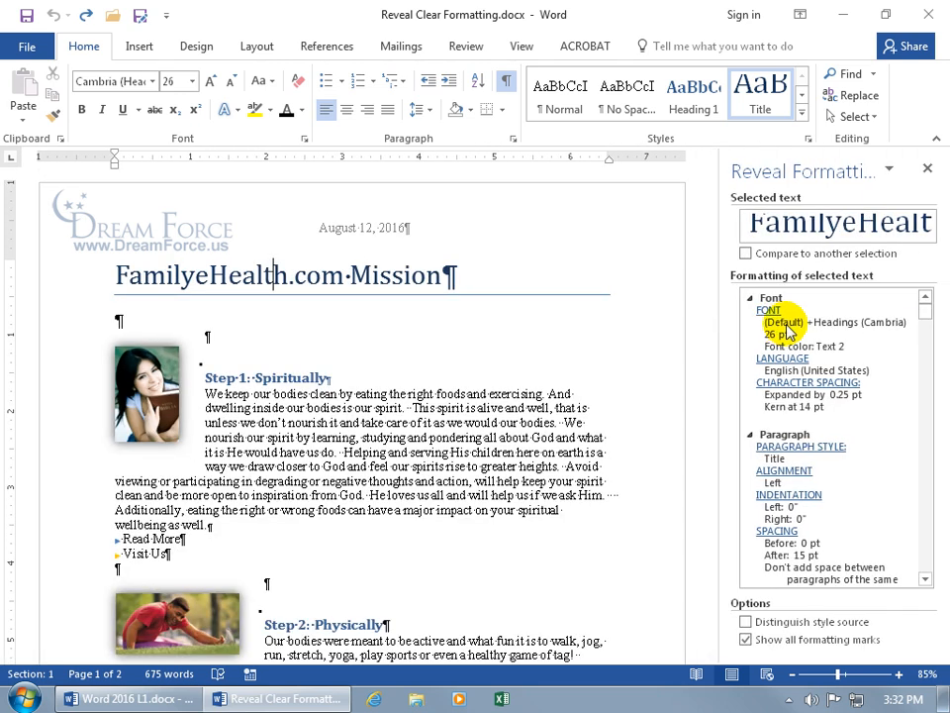
key(shift+F1)
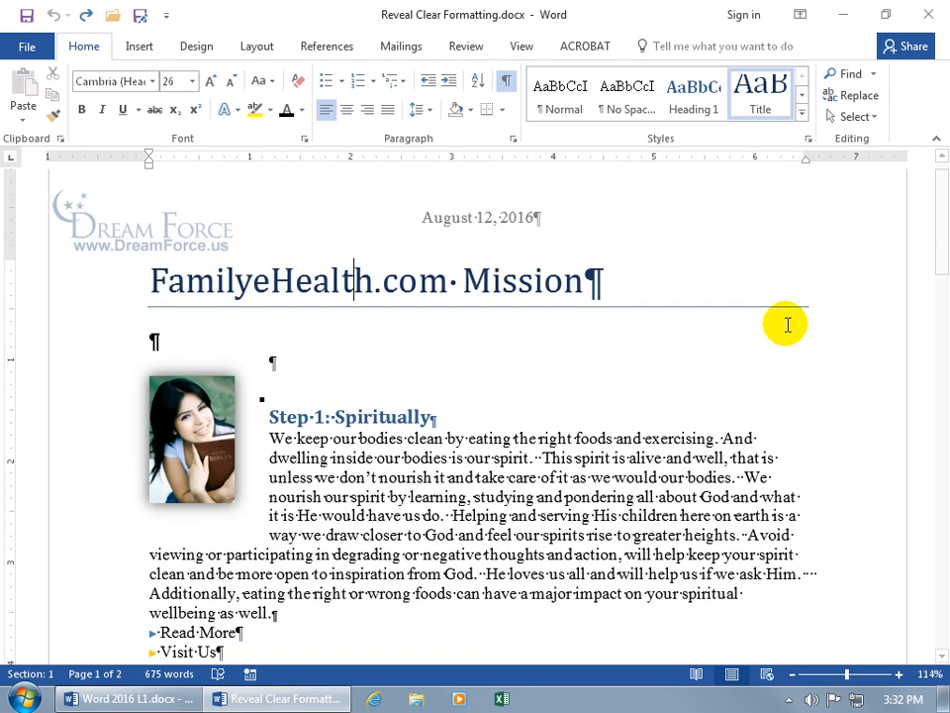
key(shift+F1)
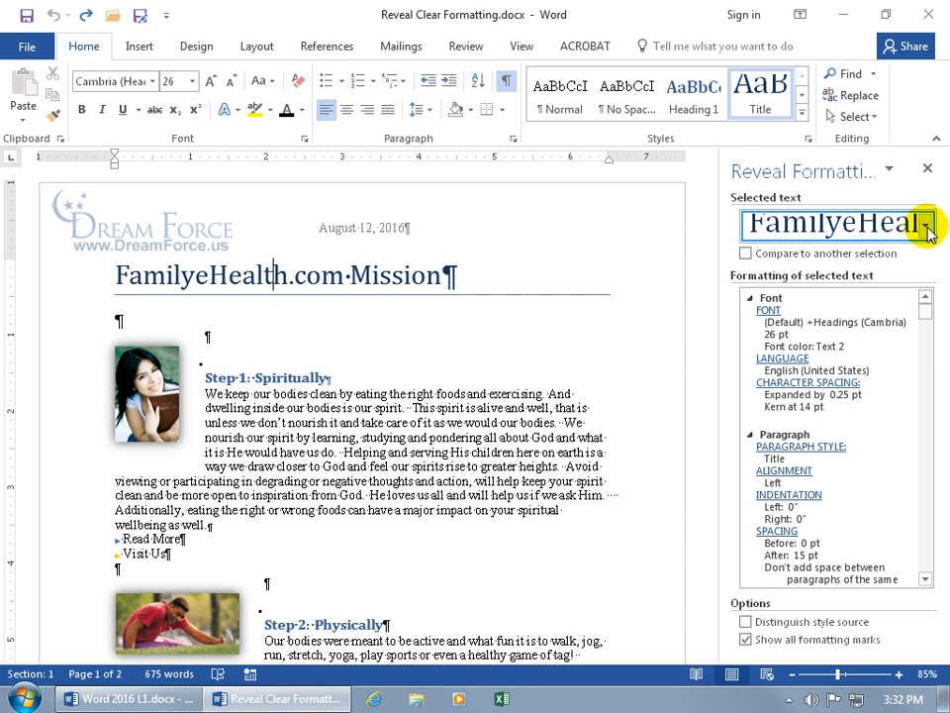
- Clear the title's formatting through the Reveal Formatting options, and undo the clearing
click(928, 228)
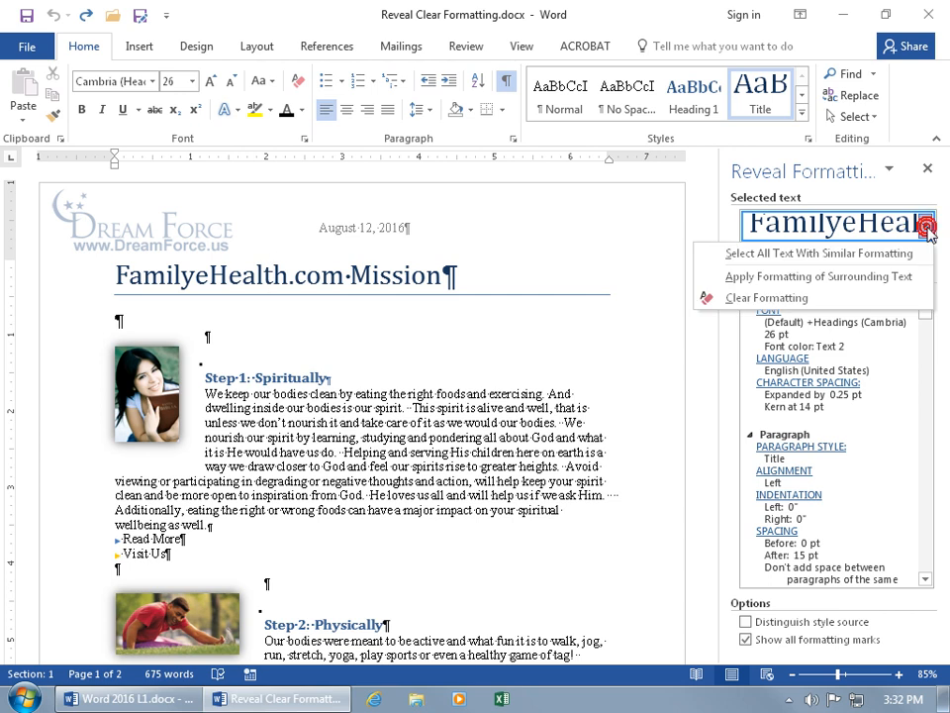
click(856, 301)
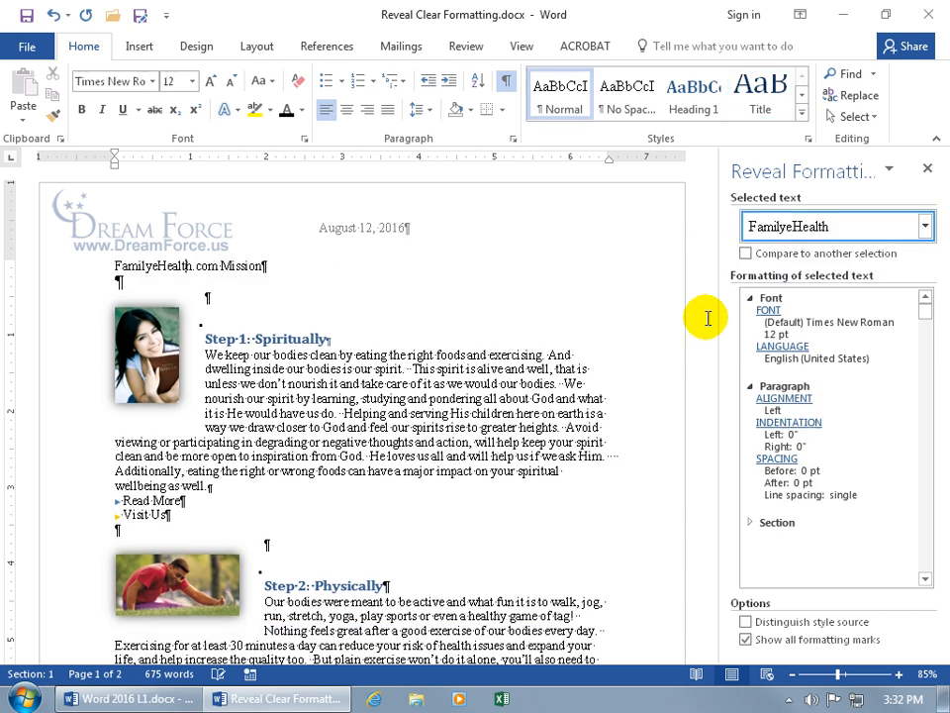
click(54, 15)
- Select all text with formatting similar to the "Step 1: Spiritually" heading through the Reveal Formatting options
click(927, 224)
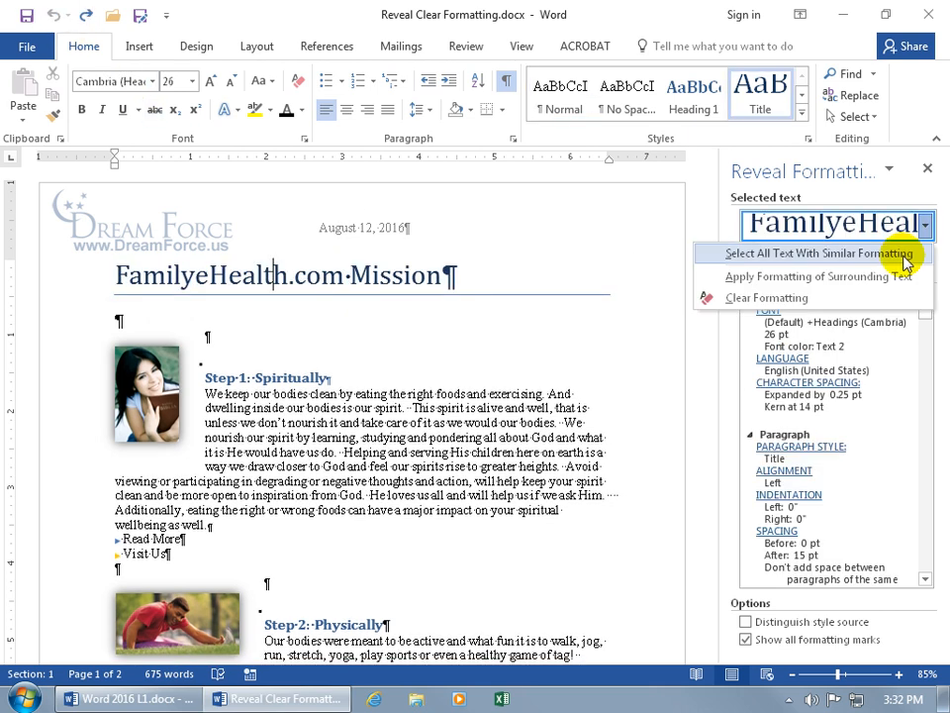
click(297, 393)
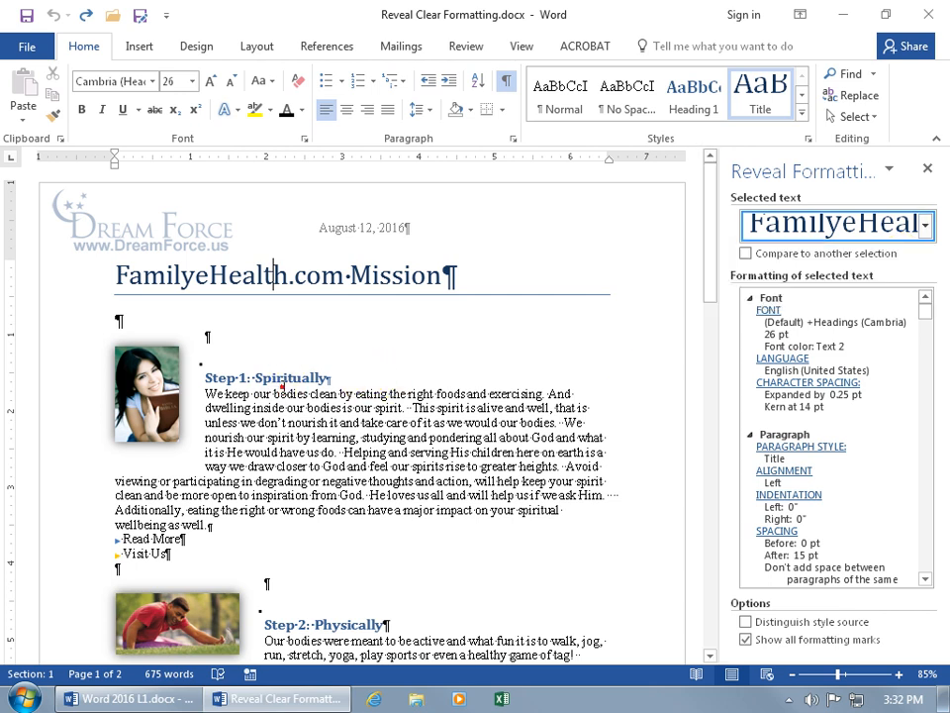
click(287, 374)
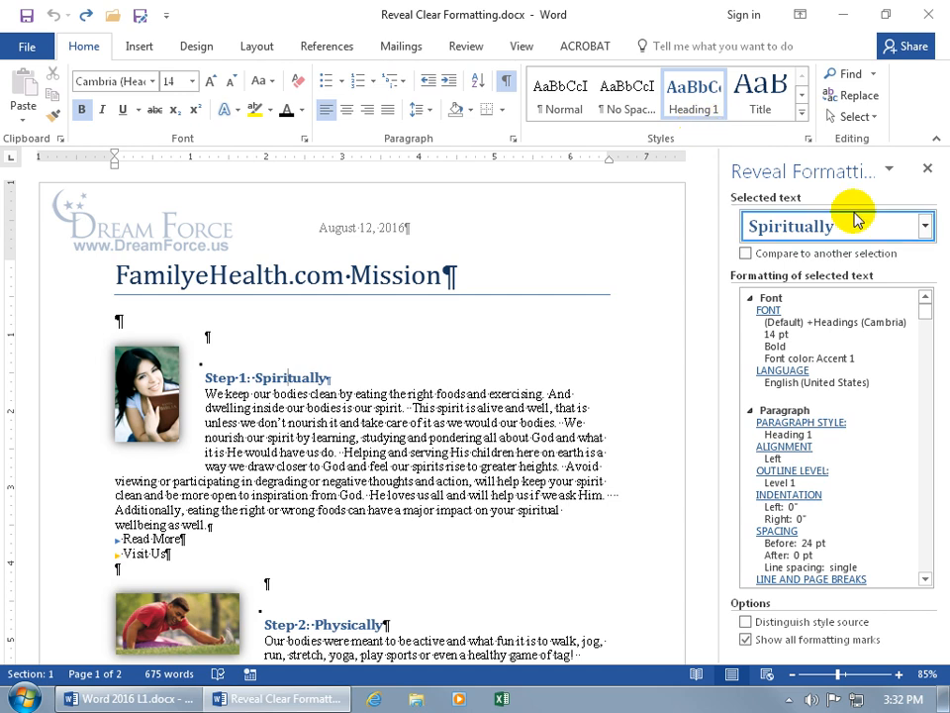
click(926, 226)
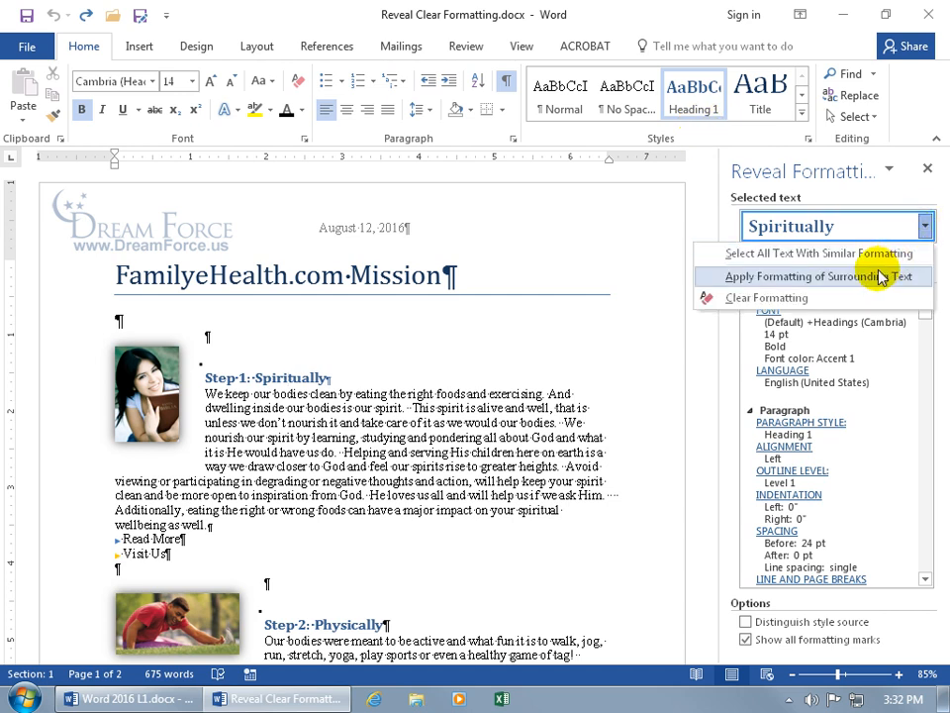
click(891, 254)
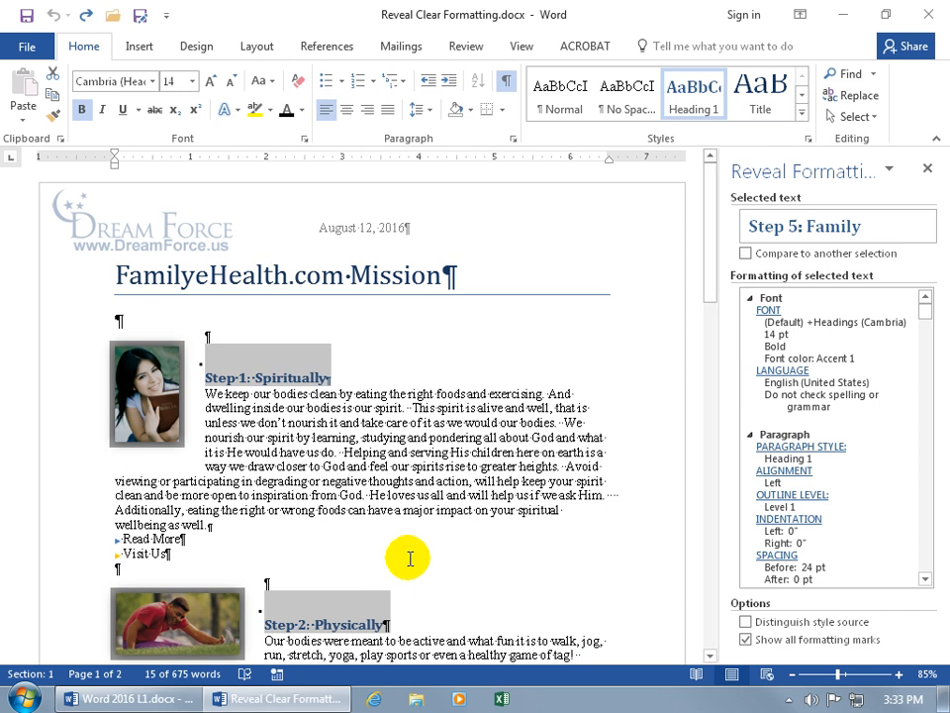
- Select the word "right" in the Step 1 paragraph to reveal its formatting, and close the formatting details
click(925, 227)
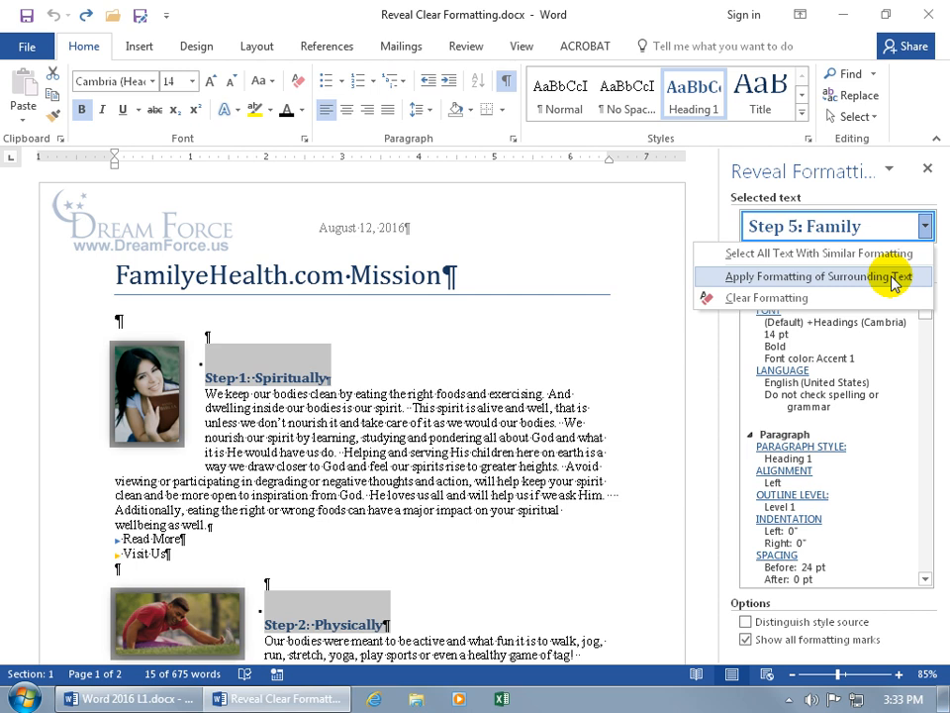
double_click(415, 396)
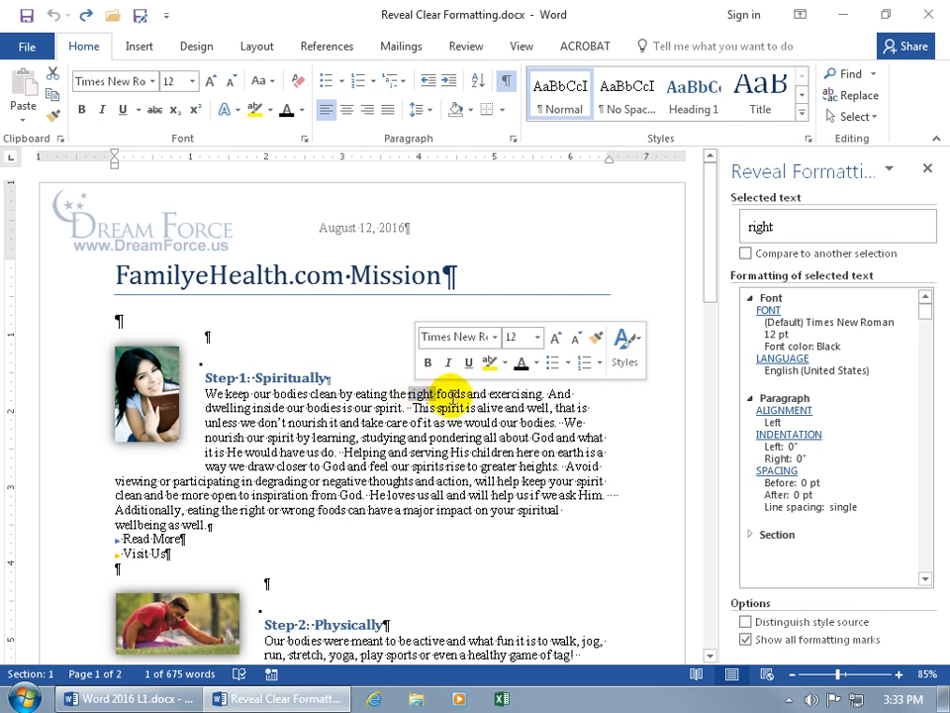
click(930, 170)
- Clear all formatting from the "FamilyeHealth.com Mission" title directly, without the Reveal Formatting details
scroll(451, 312, up, 2)
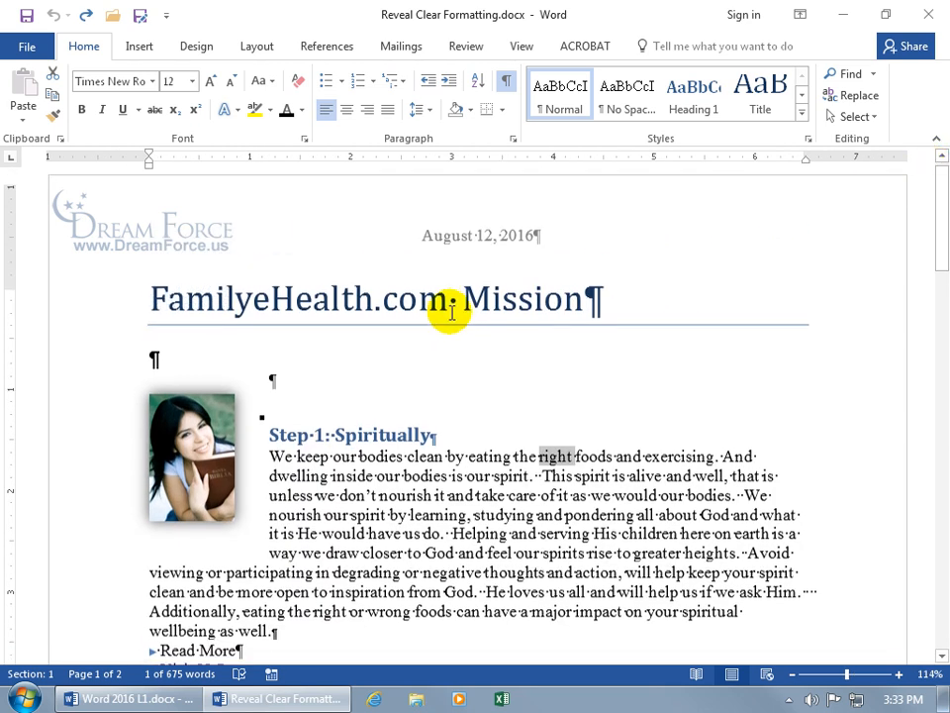
click(368, 313)
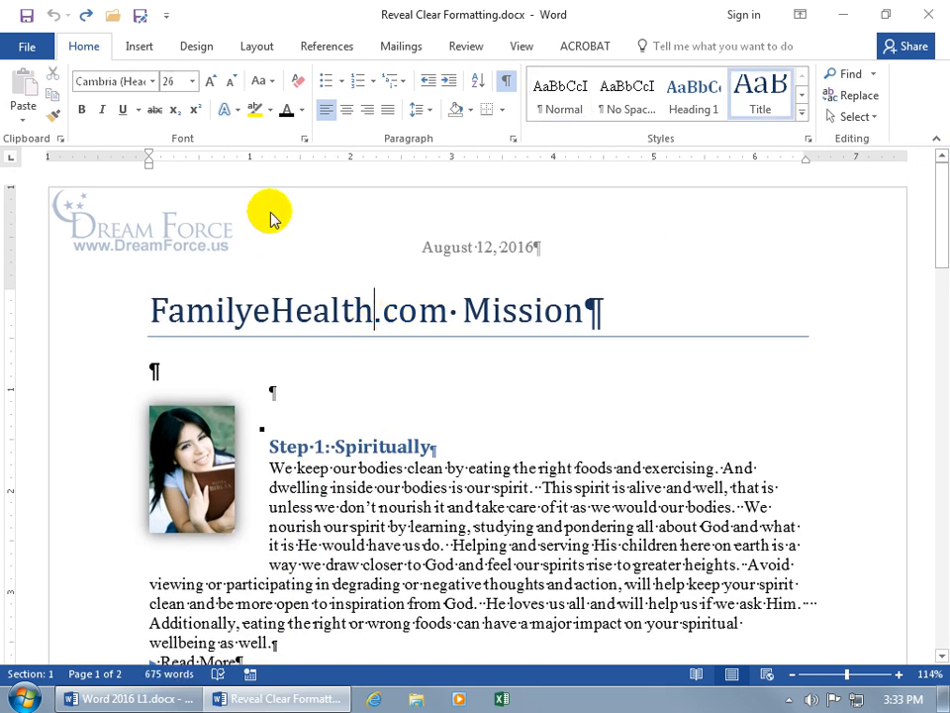
click(298, 83)
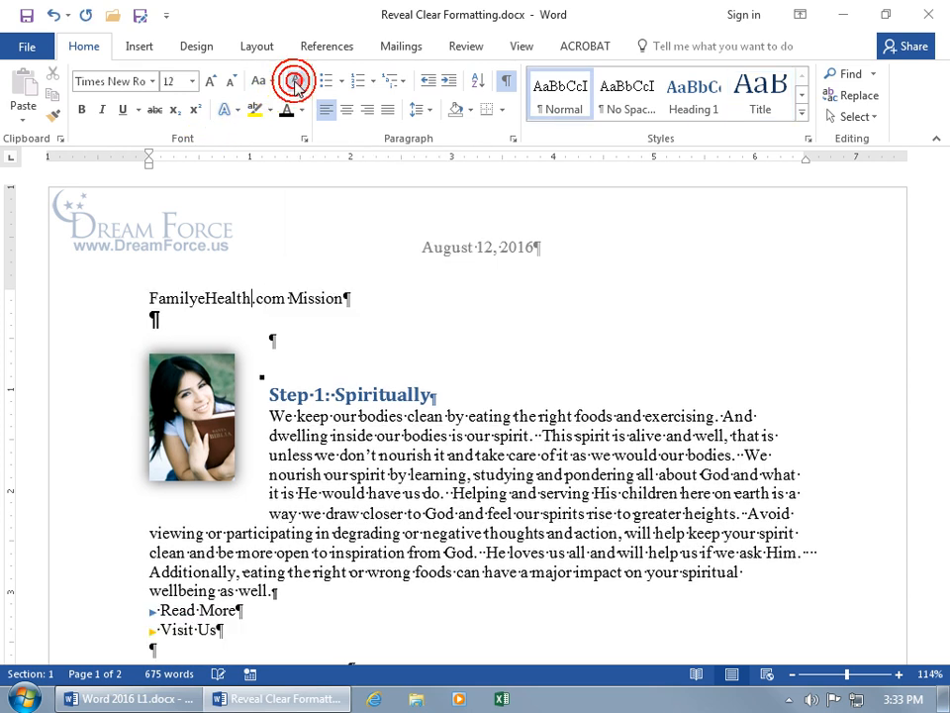
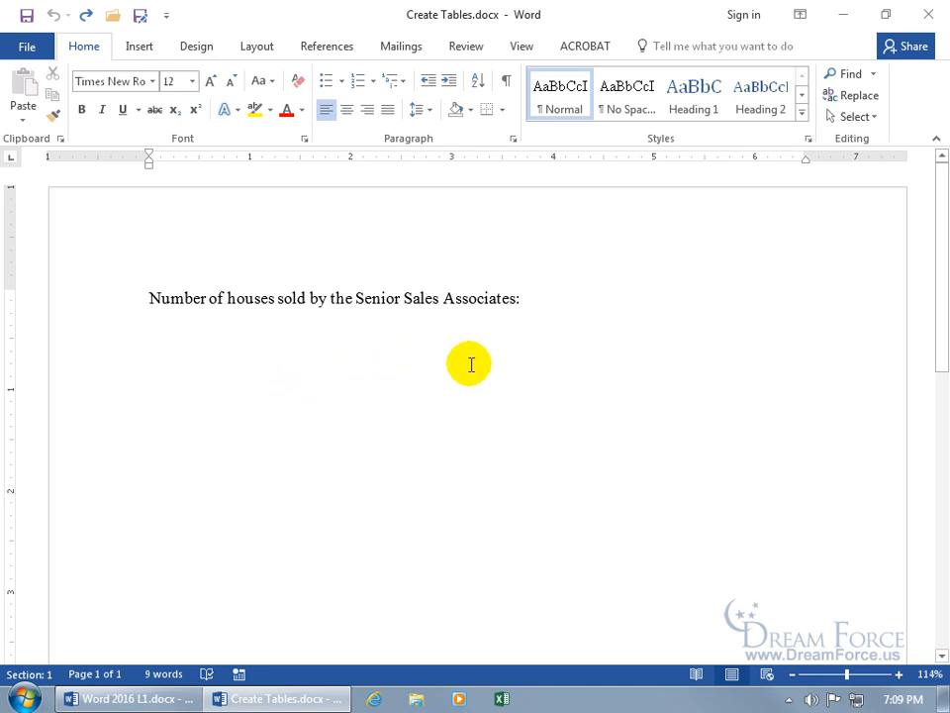
- Insert a table with four columns and one row below the line about houses sold in Create Tables.docx
click(143, 48)
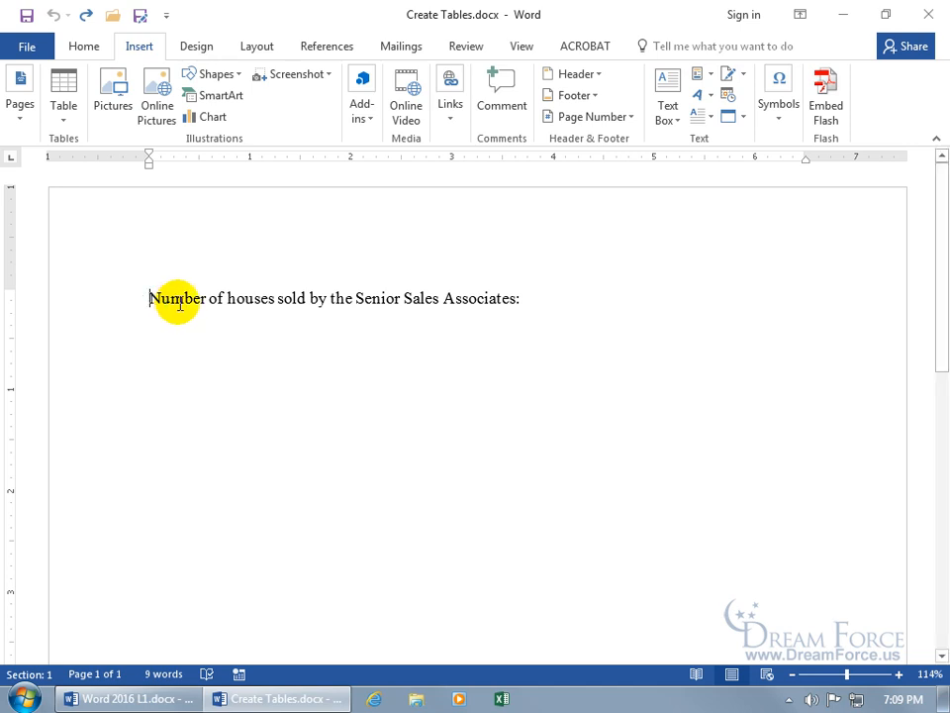
click(164, 338)
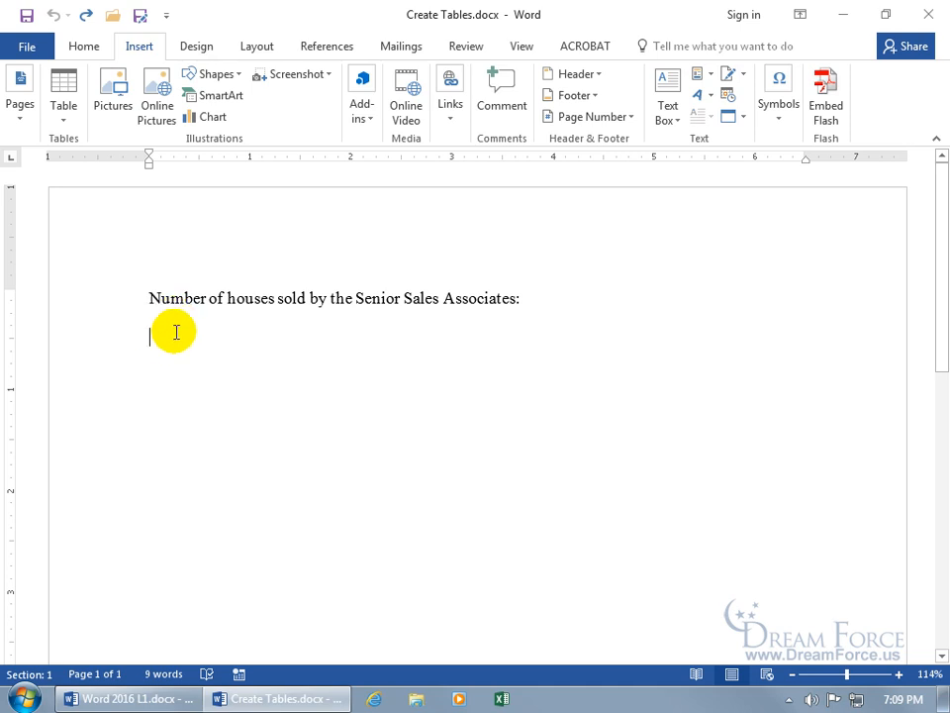
click(63, 97)
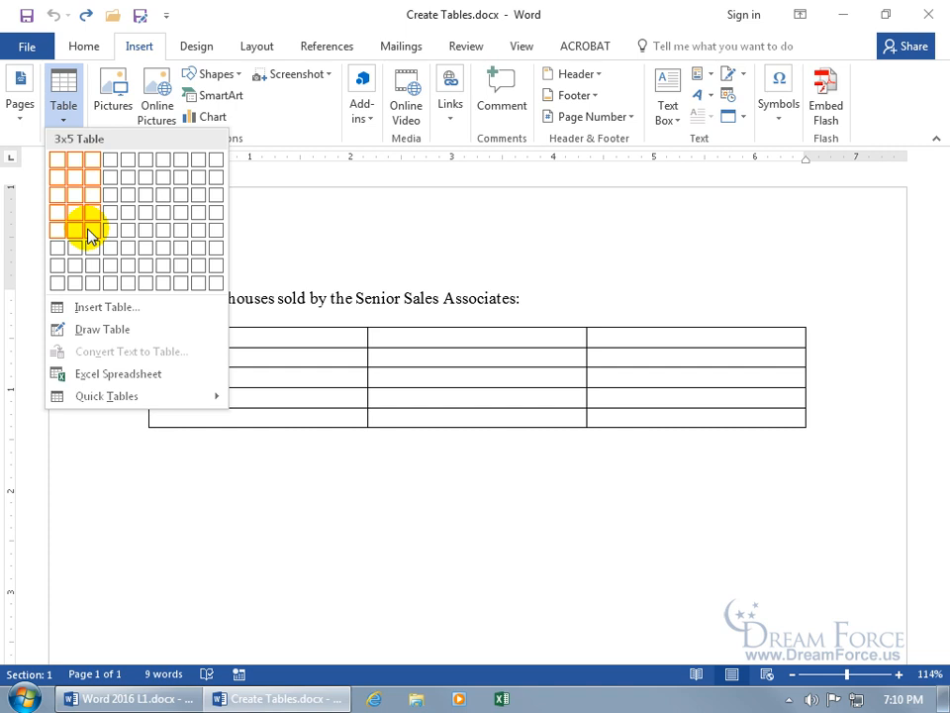
click(110, 168)
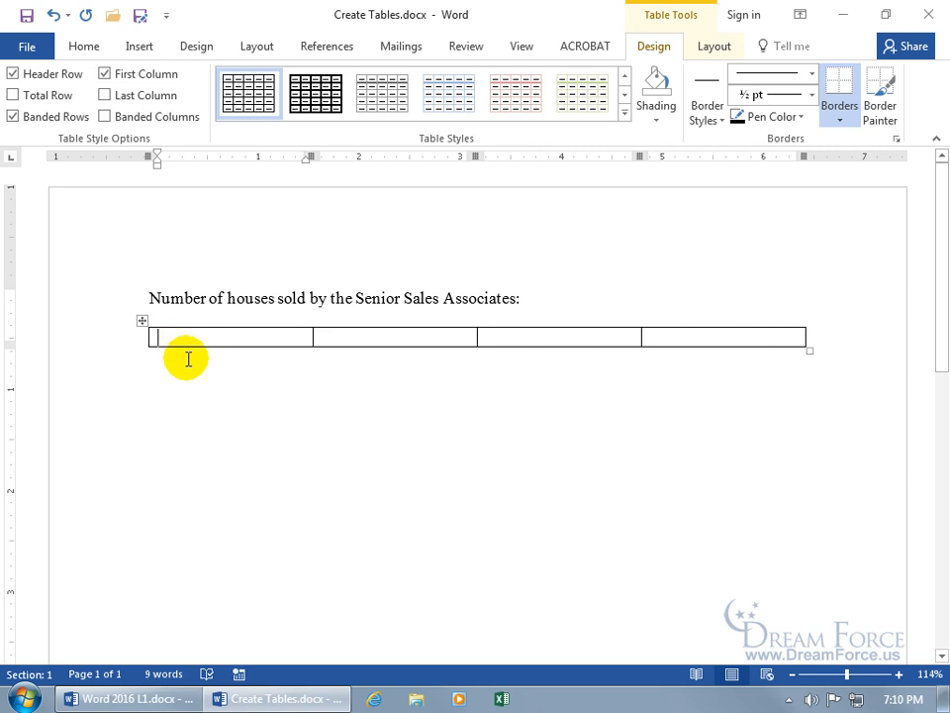
- Fill the table's first row with the headings Associates, Jan, Feb and Mar
text(Associates)
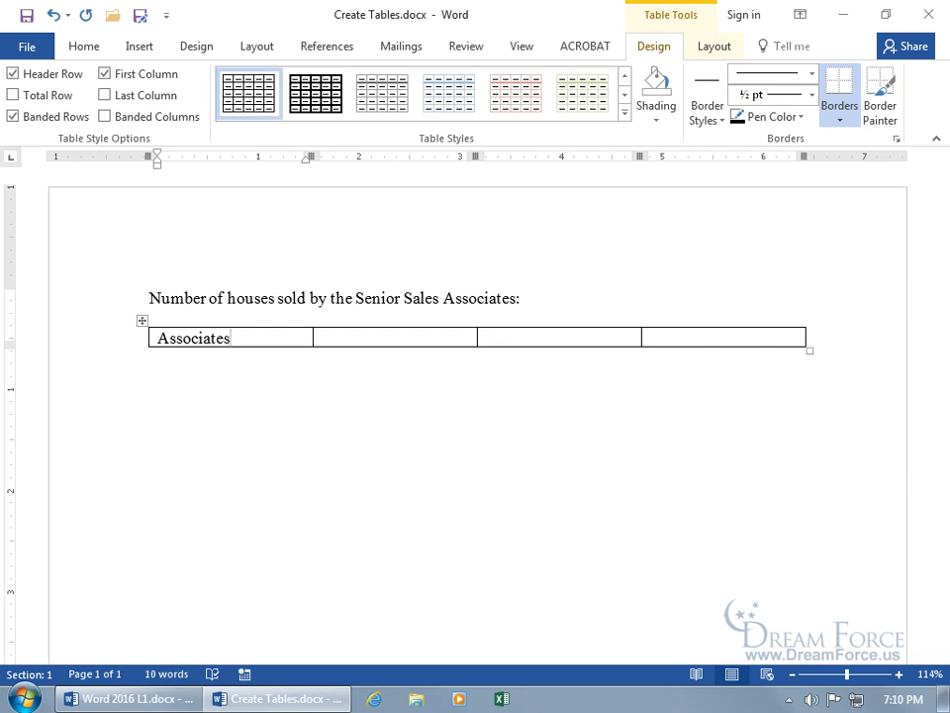
click(339, 340)
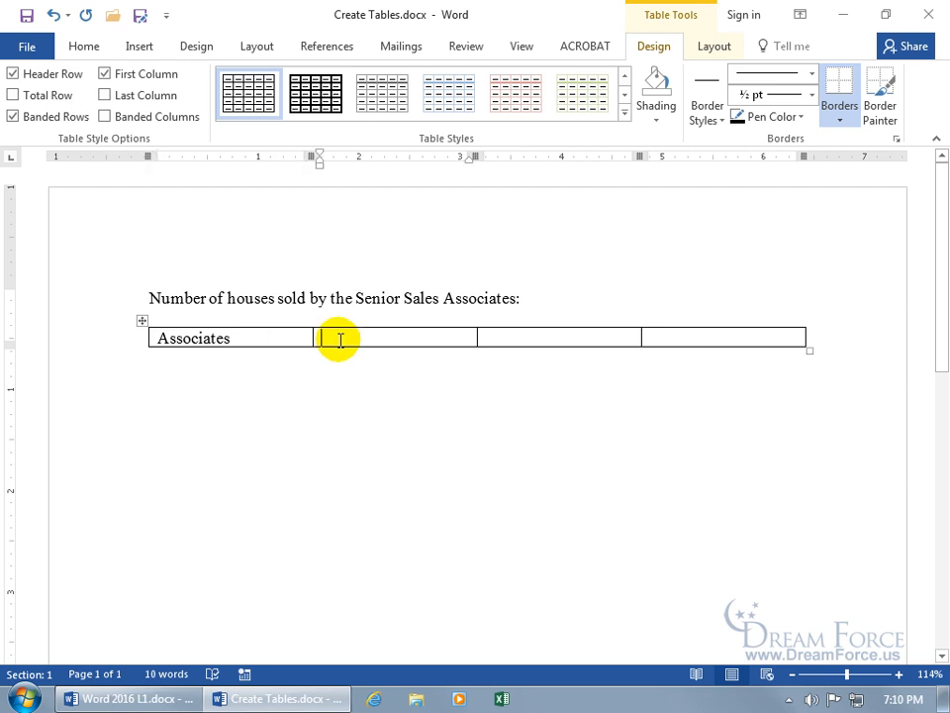
key(Tab)
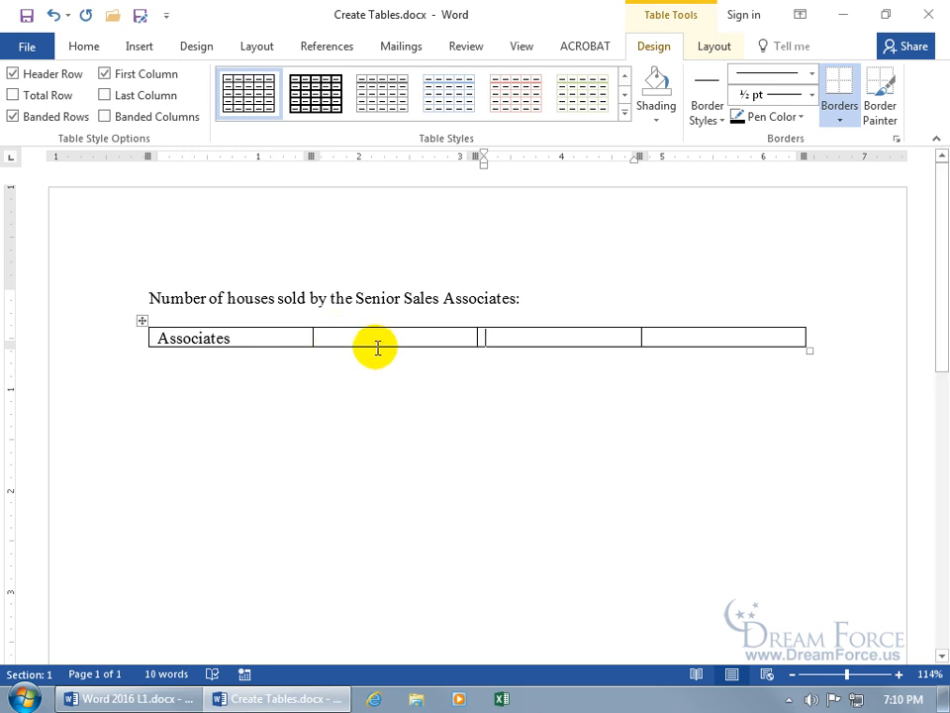
key(shift+Tab)
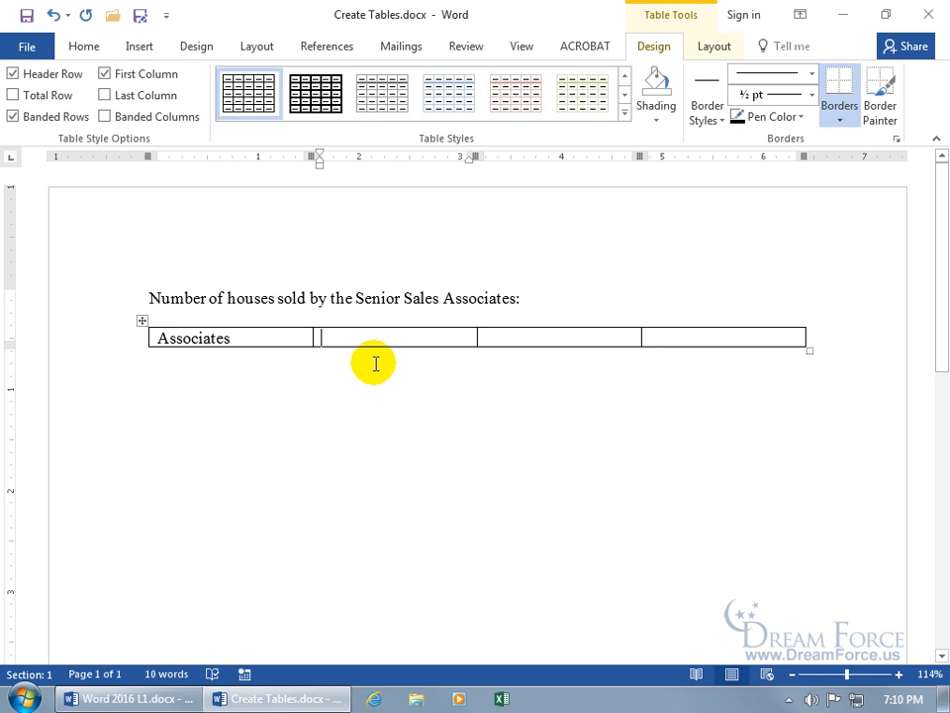
text(Jan)
key(Tab)
text(Feb)
key(Tab)
text(Mar)
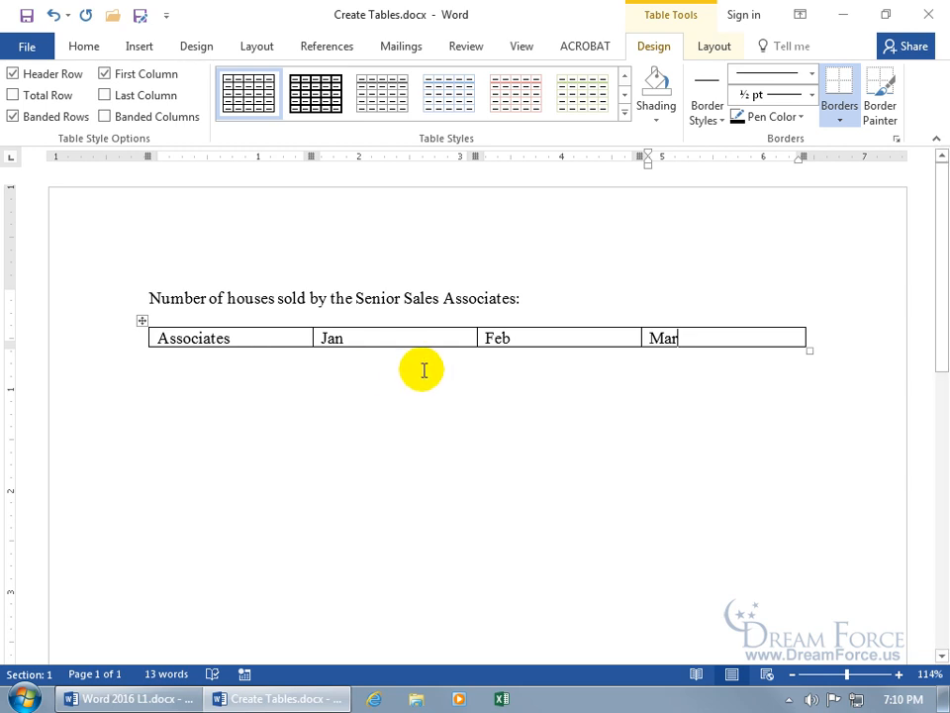
- Add a second table row with the associate's full name and the monthly values 44, 56 and 19
key(Tab)
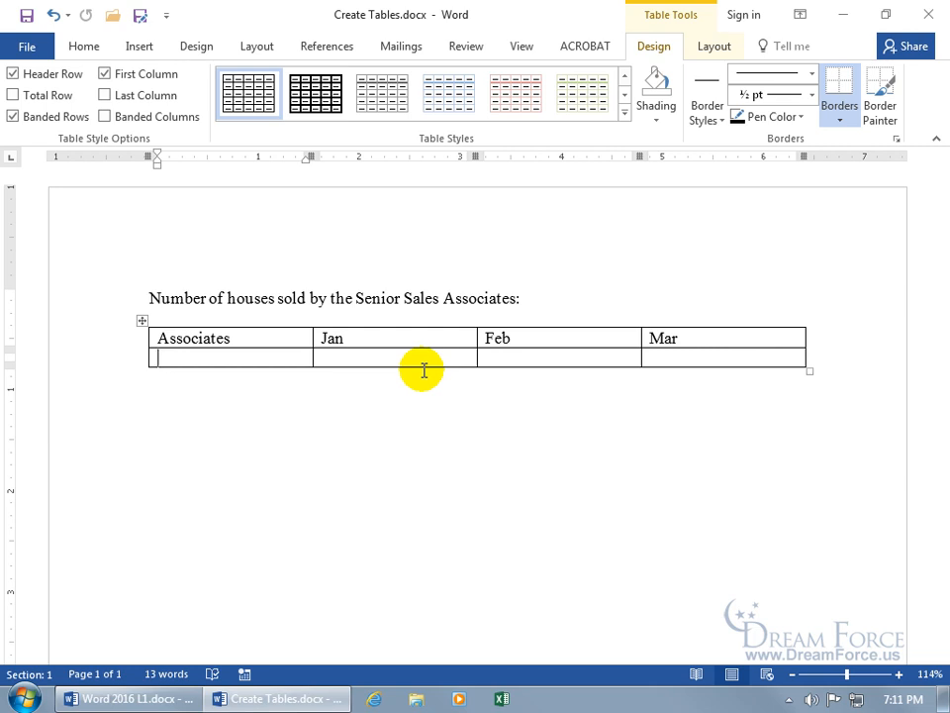
text(Bob Jones)
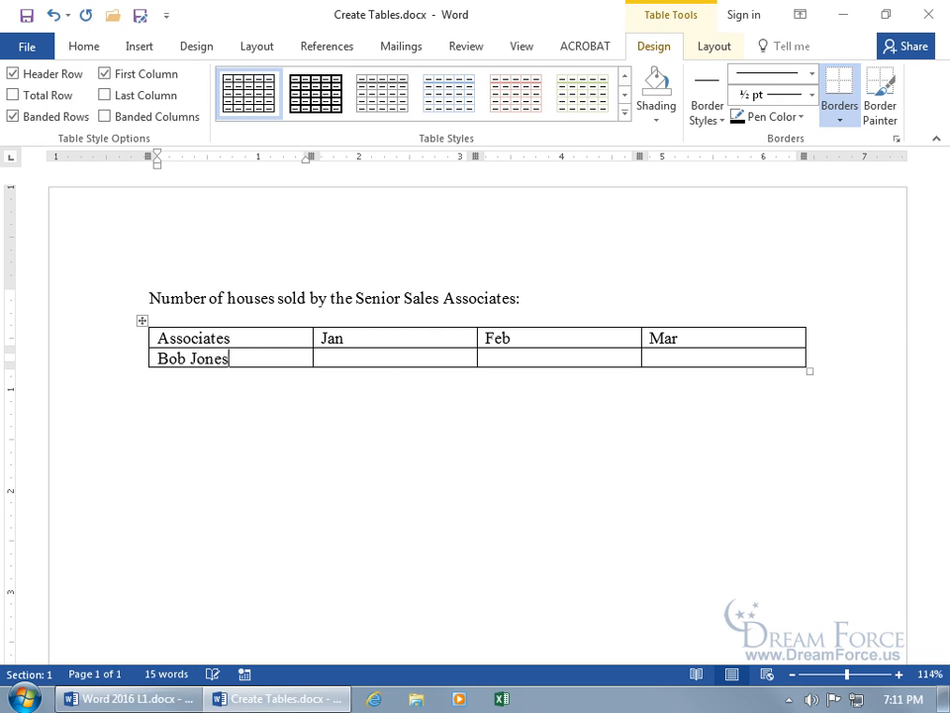
click(424, 370)
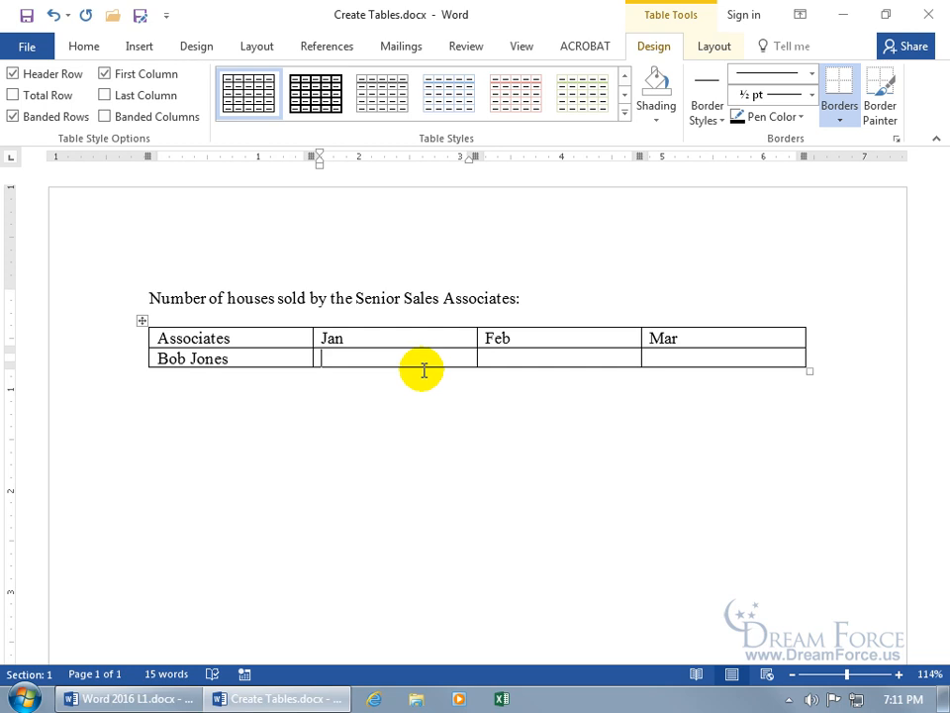
text(44)
key(Tab)
text(56)
key(Tab)
text(19)
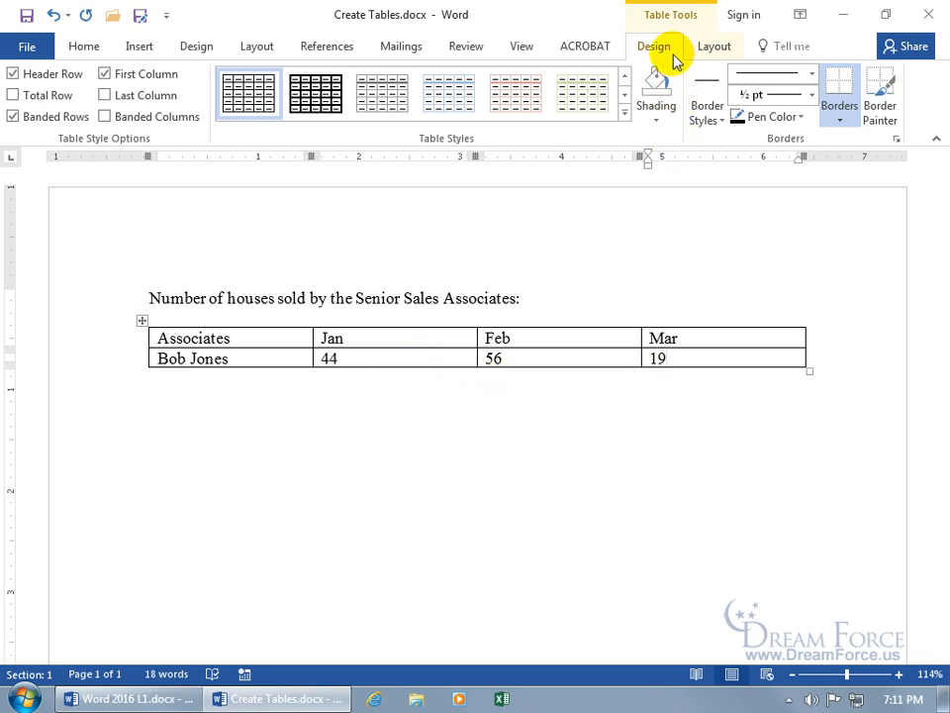
- Show the table layout tools, place the cursor below the table and return it to the header row
click(714, 47)
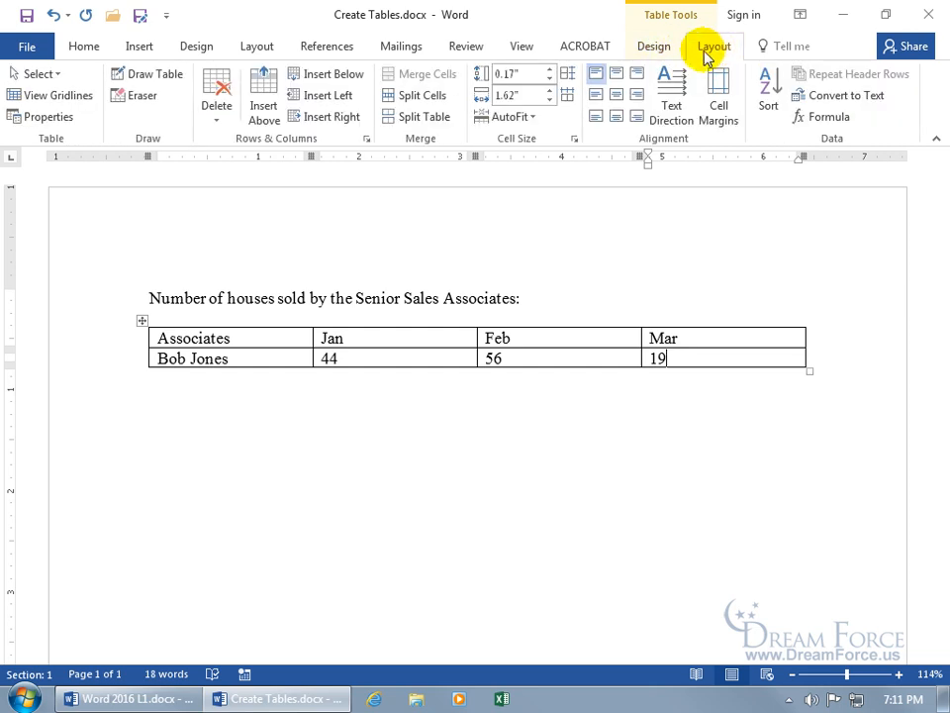
click(415, 385)
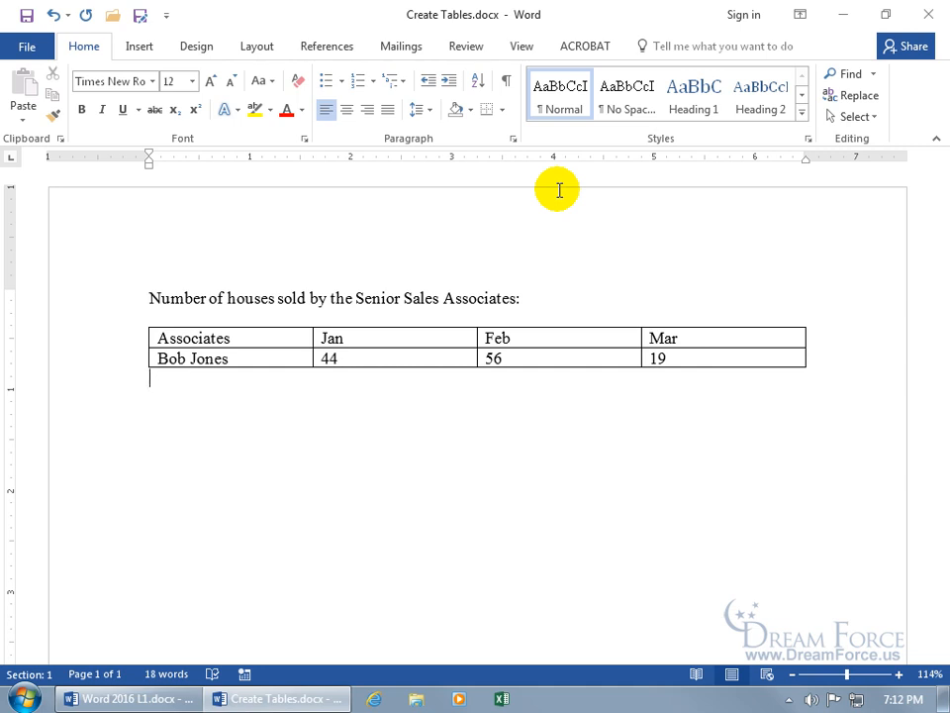
click(543, 337)
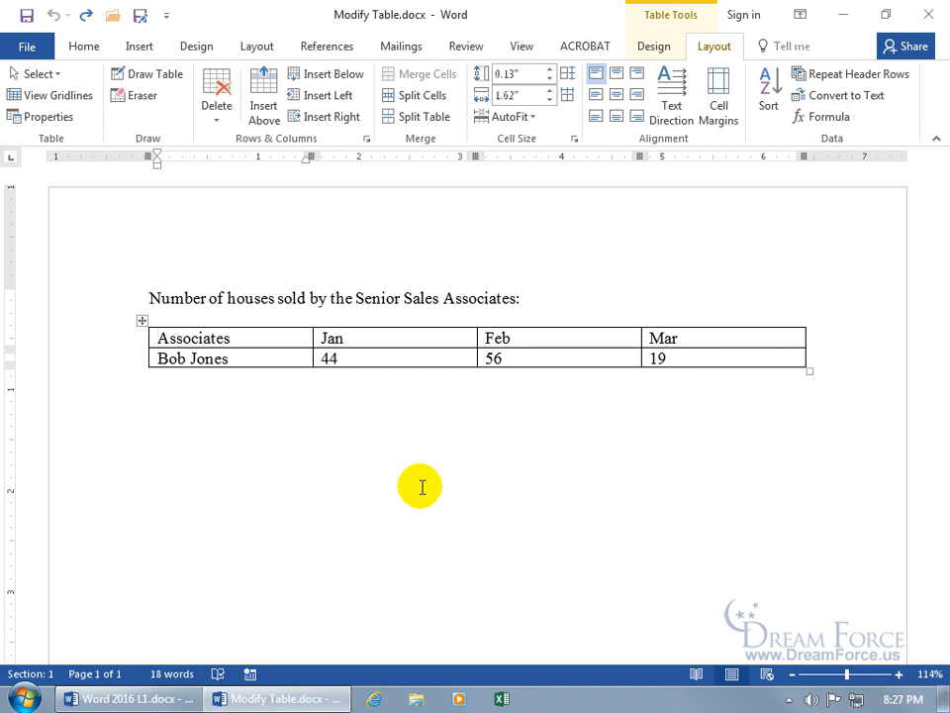
- Insert one column to the left of the Jan column in Modify Table.docx and undo the insertion
right_click(405, 358)
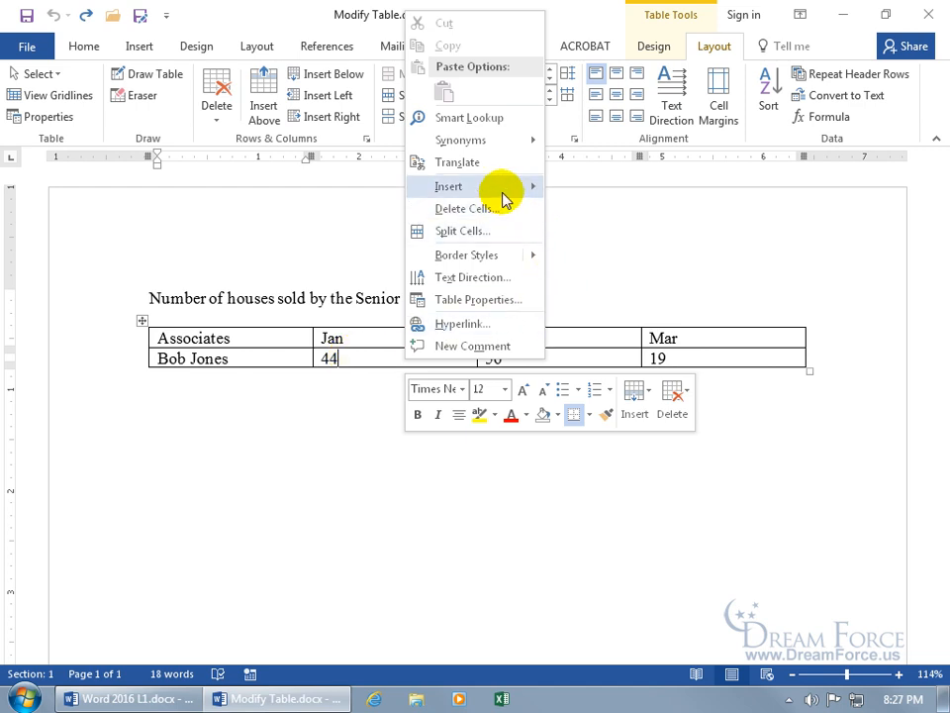
mouse_move(505, 196)
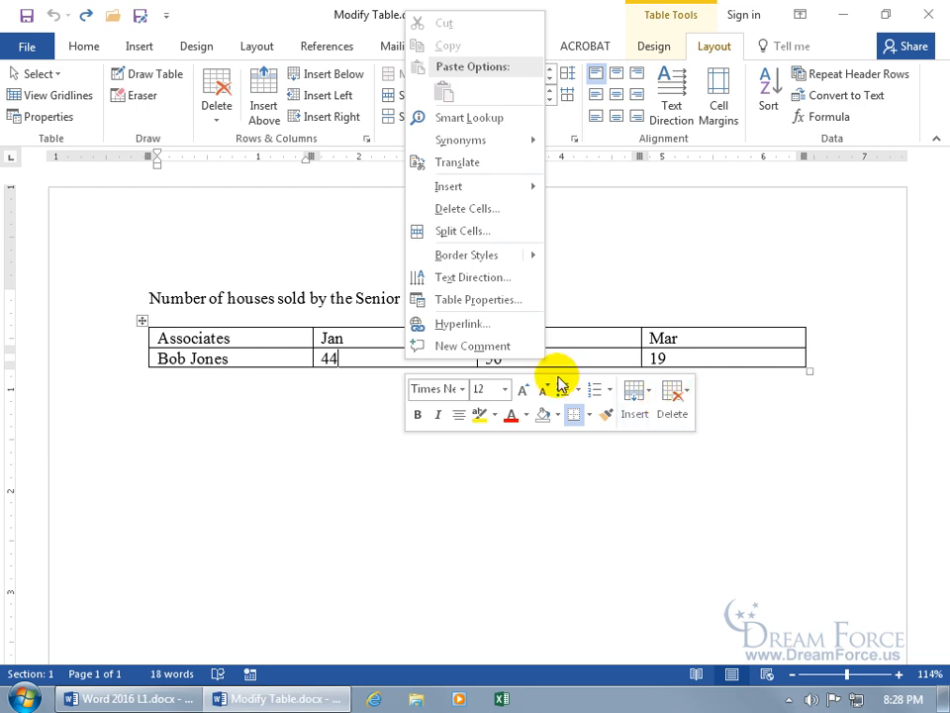
mouse_move(471, 192)
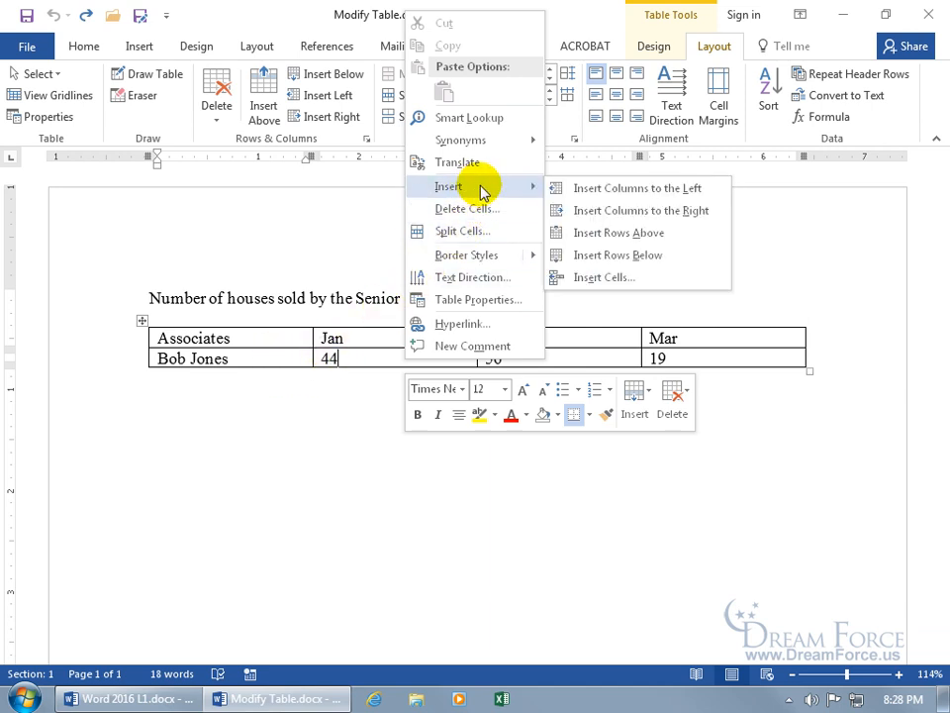
click(587, 188)
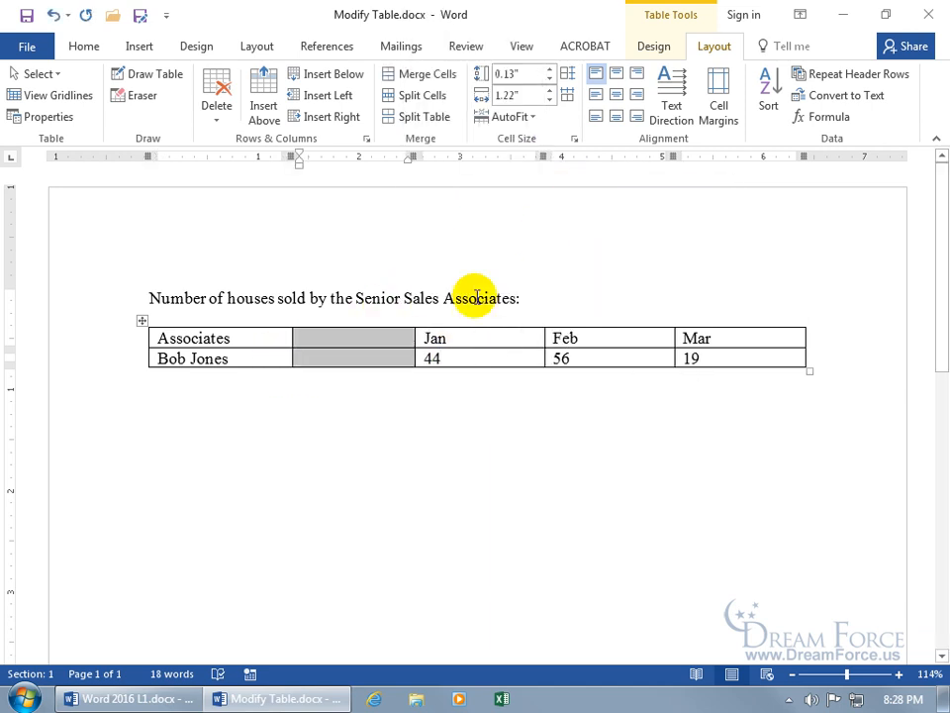
click(55, 16)
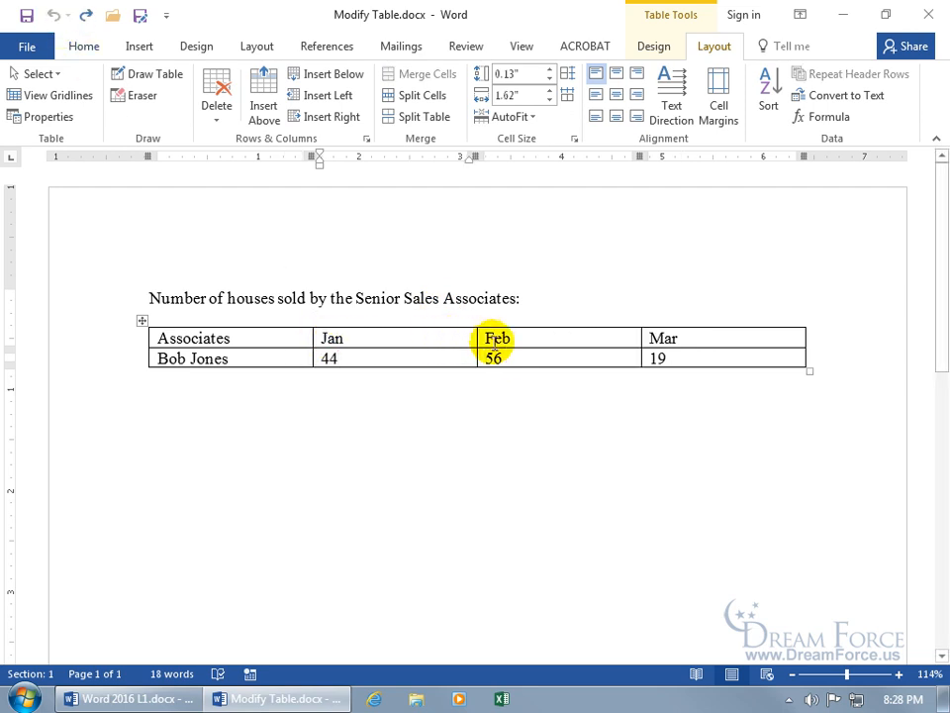
- Insert two columns to the left of the selected Associates and Jan columns and undo the insertion
drag(454, 332, 276, 358)
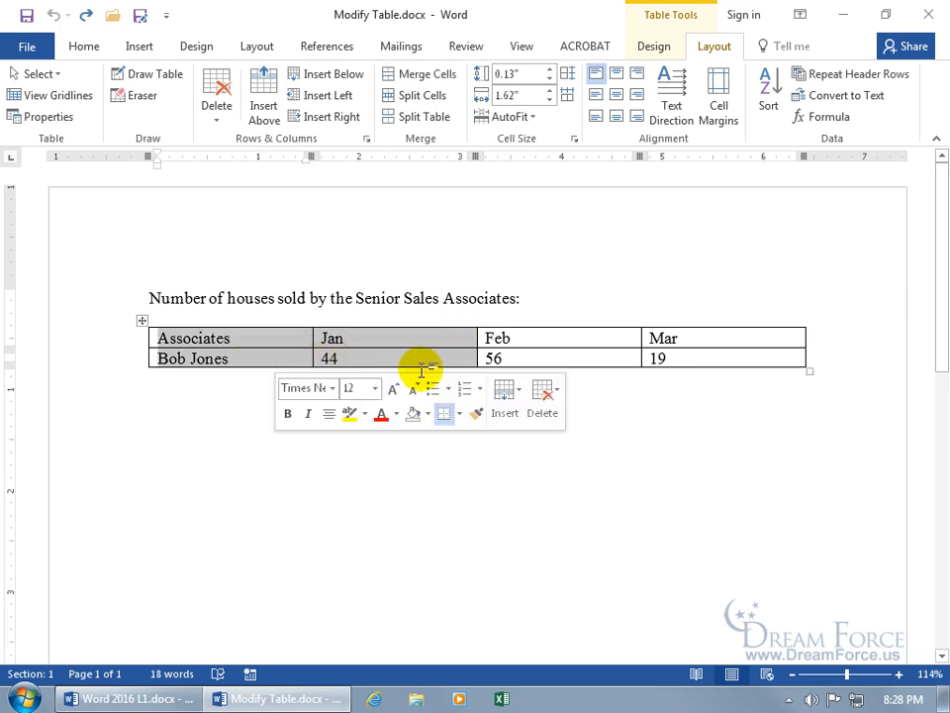
right_click(428, 364)
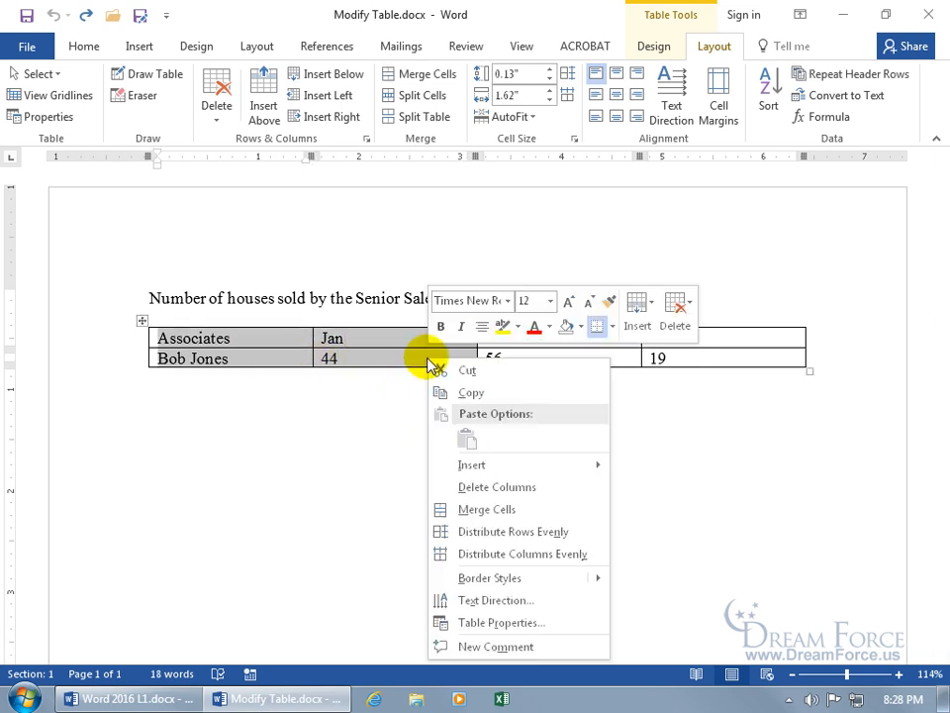
mouse_move(466, 464)
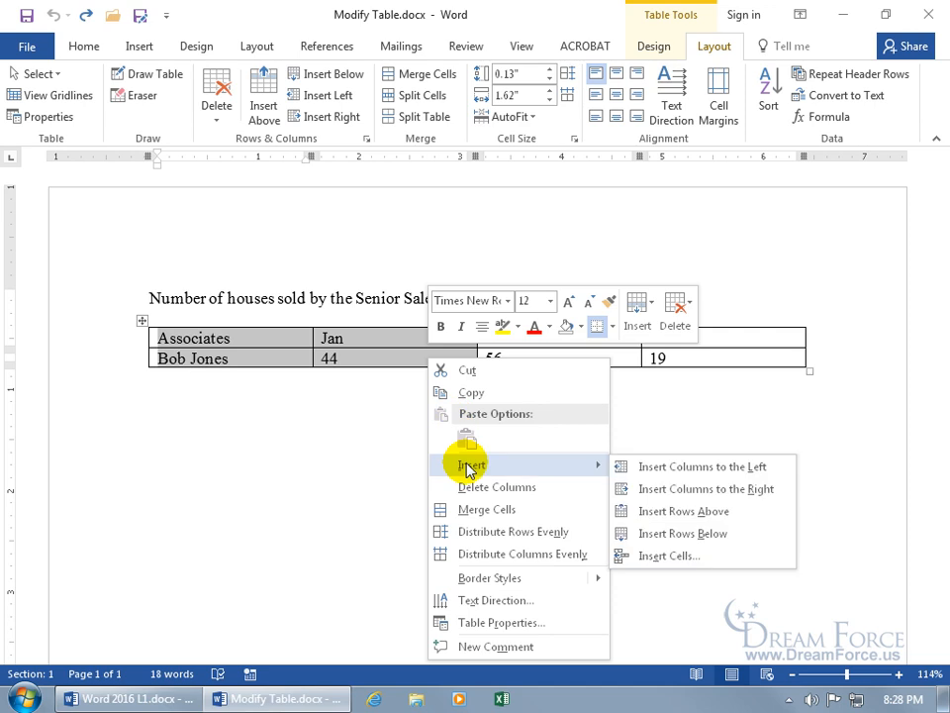
click(633, 469)
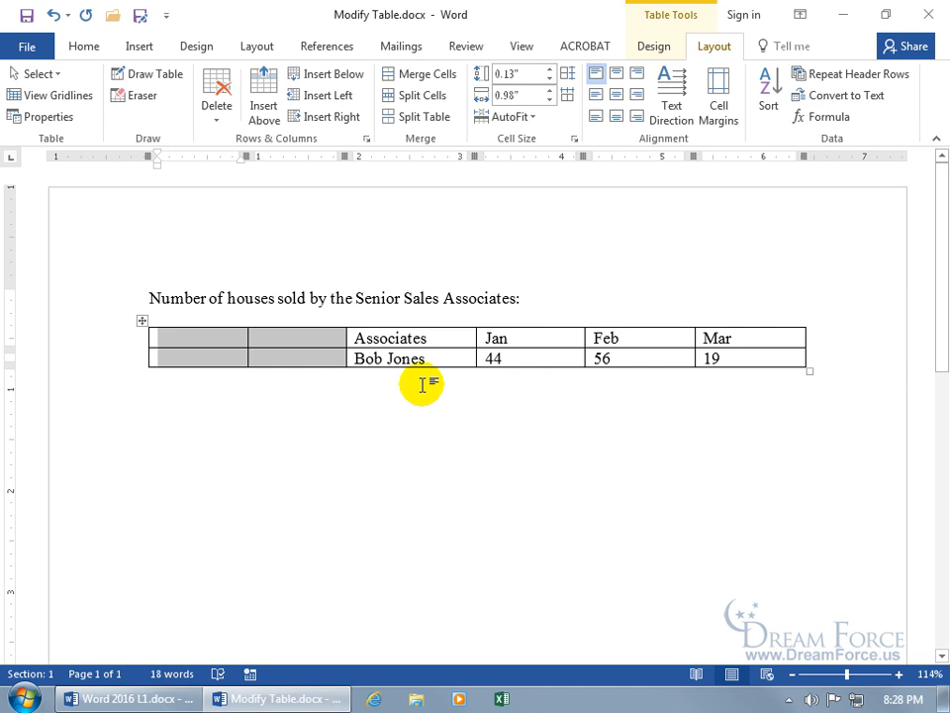
click(53, 15)
- Insert a row above the associate's data row and undo the insertion
click(365, 342)
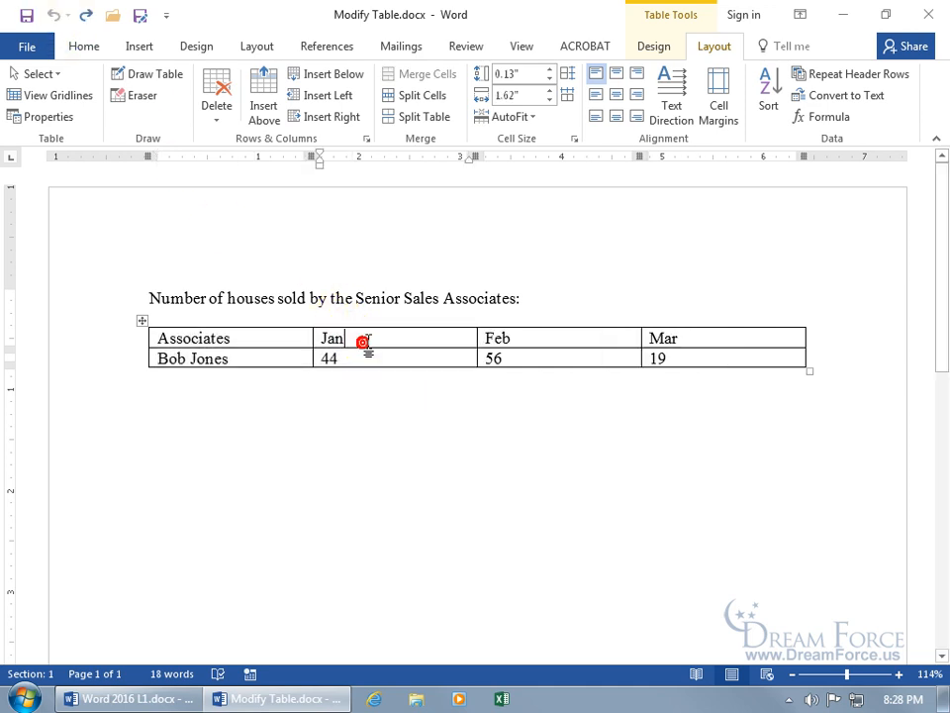
right_click(373, 358)
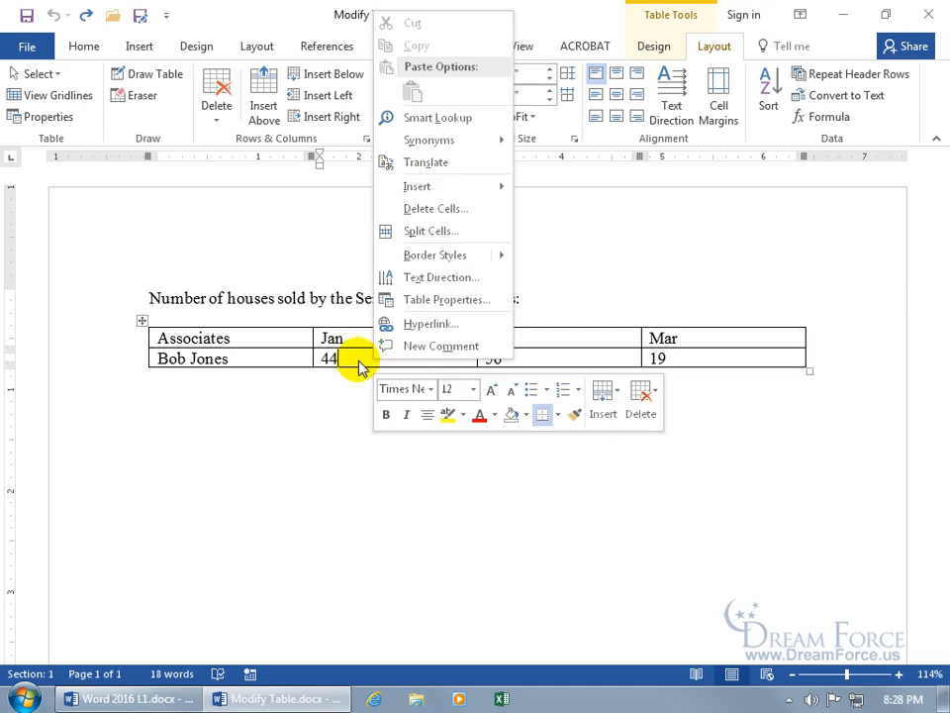
mouse_move(452, 192)
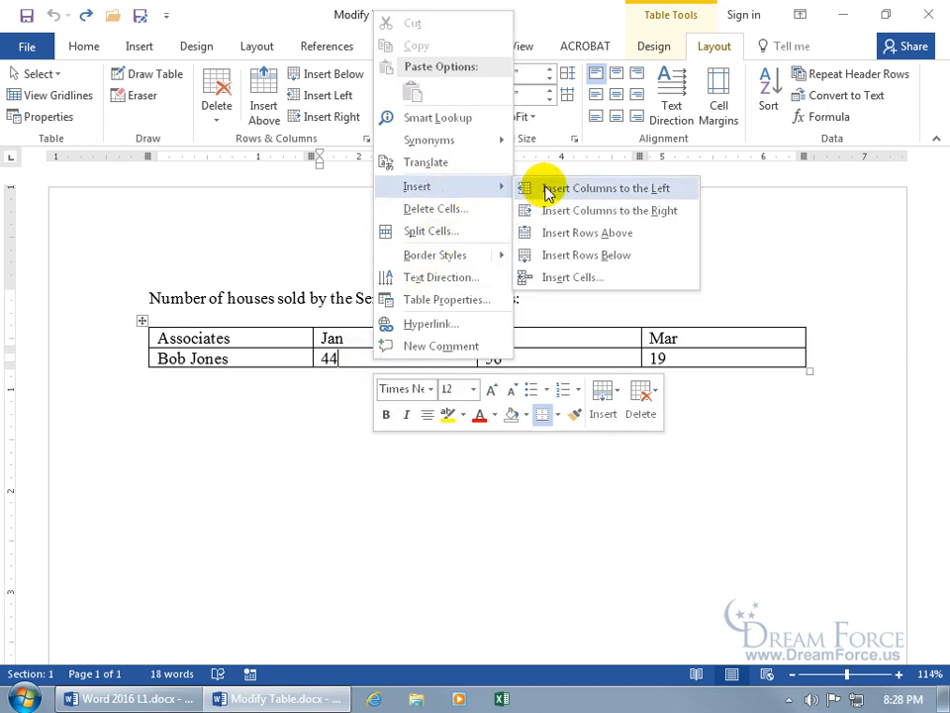
click(564, 238)
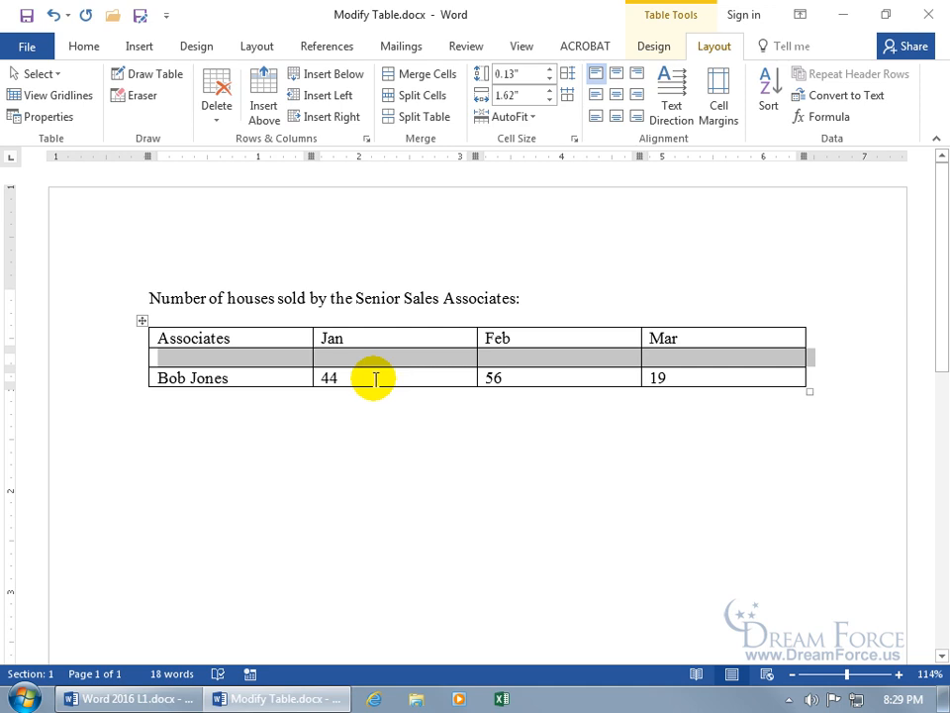
click(52, 15)
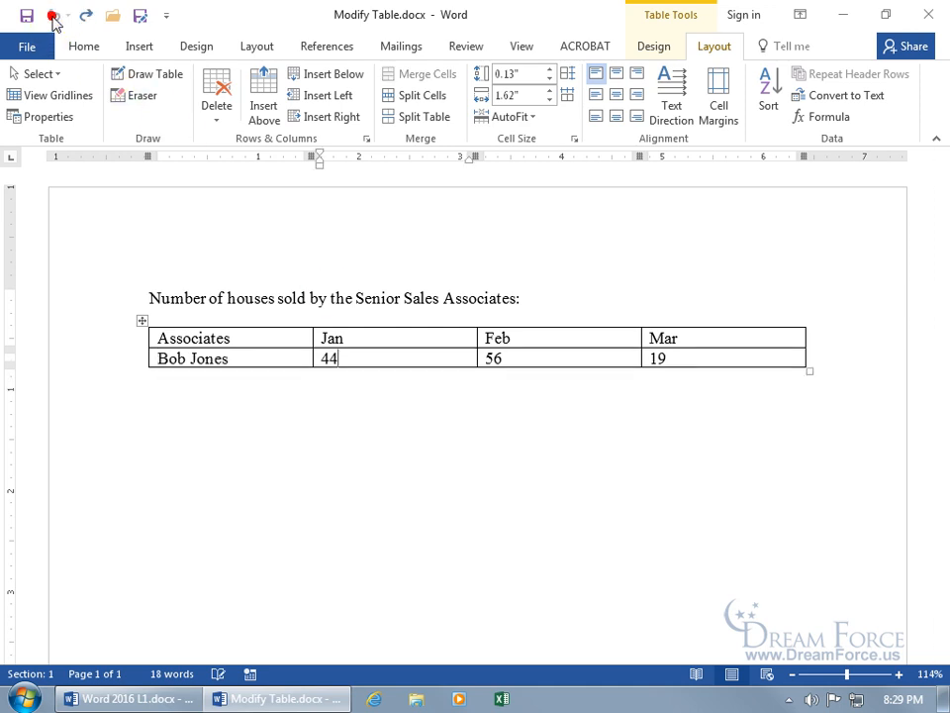
- Insert a cell at the associate's Jan value with the Shift cells down option
right_click(358, 360)
mouse_move(440, 191)
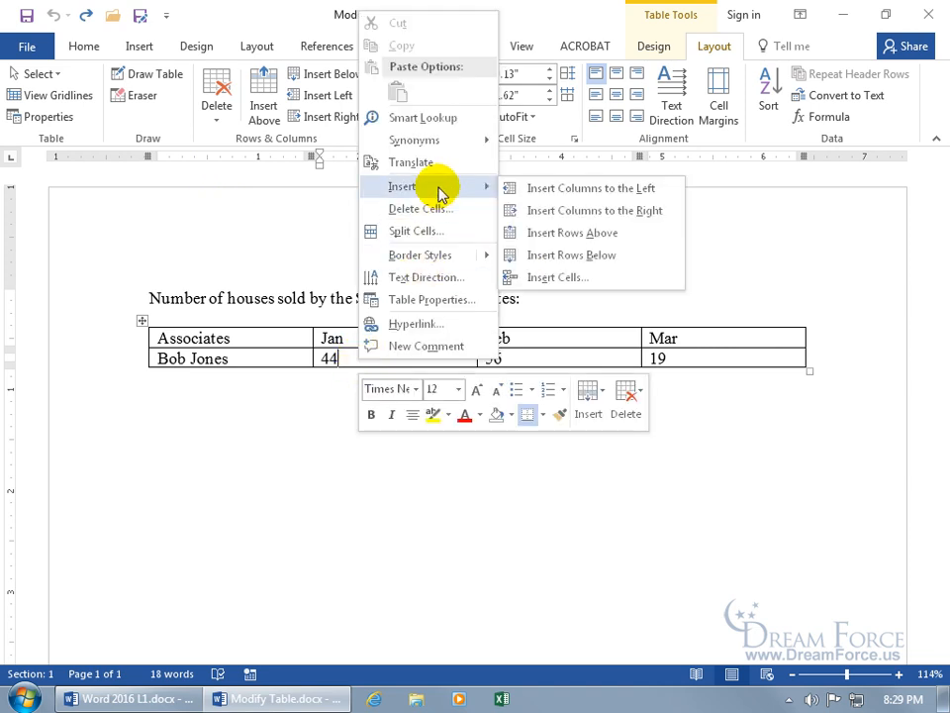
click(556, 279)
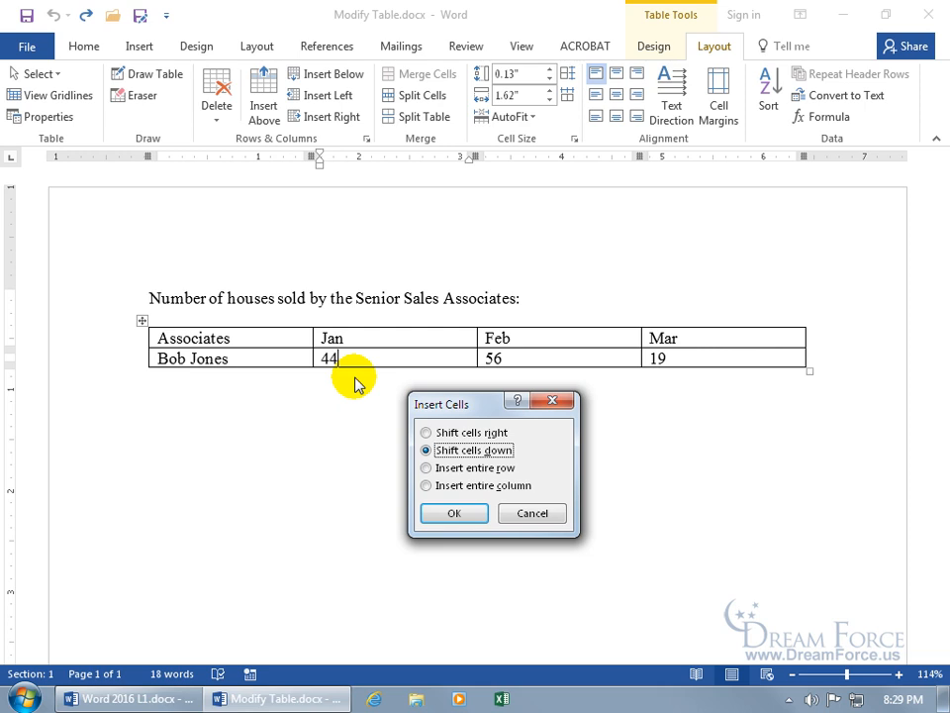
click(452, 513)
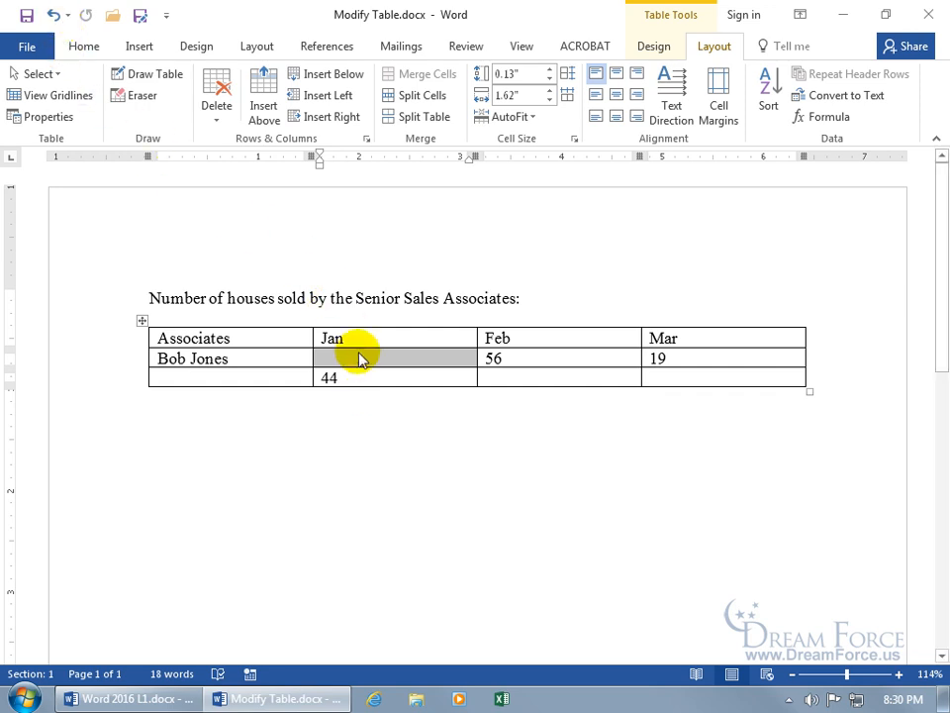
- Delete the blank cell under Jan with the Shift cells up option
right_click(361, 358)
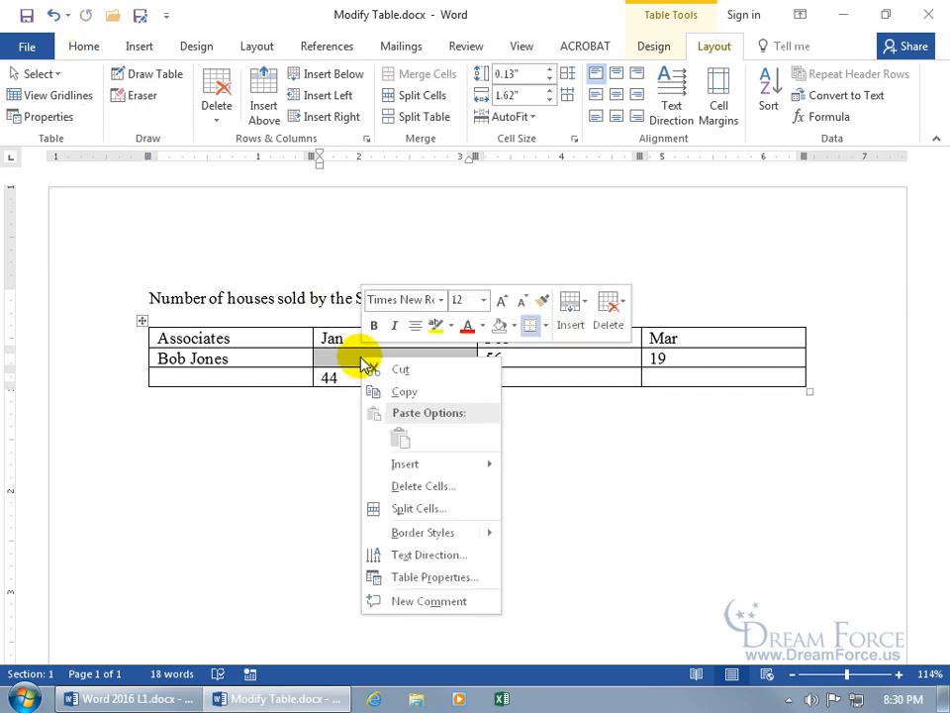
click(416, 485)
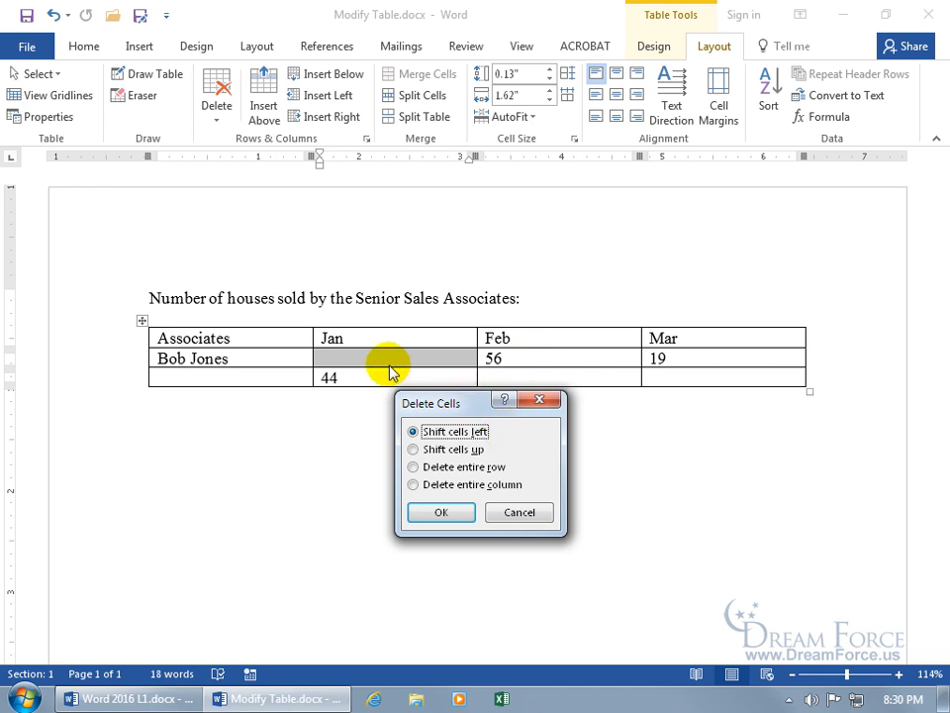
click(413, 450)
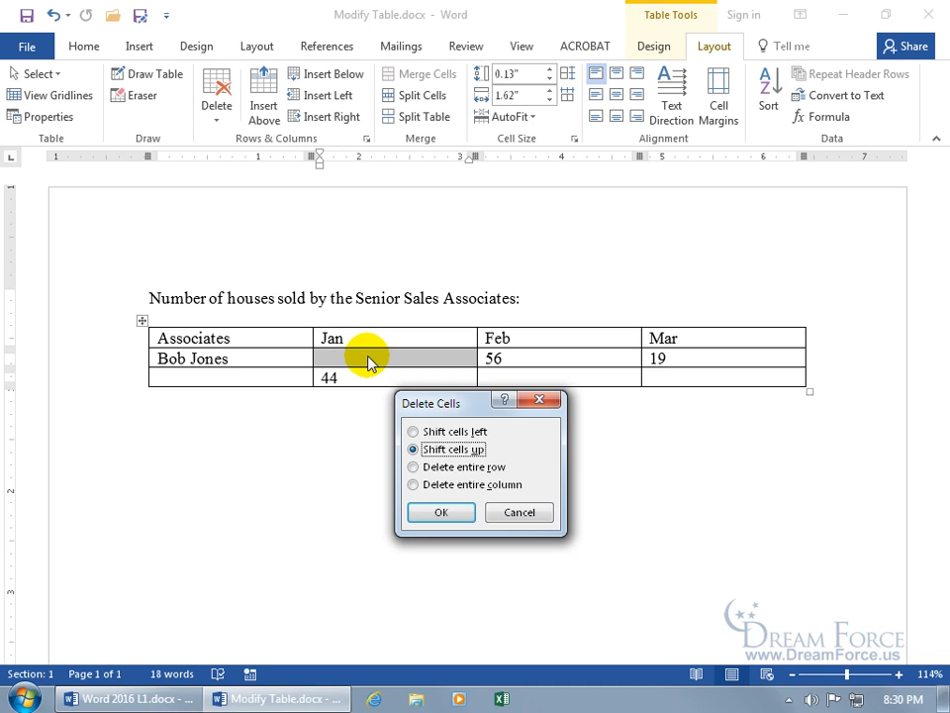
click(439, 509)
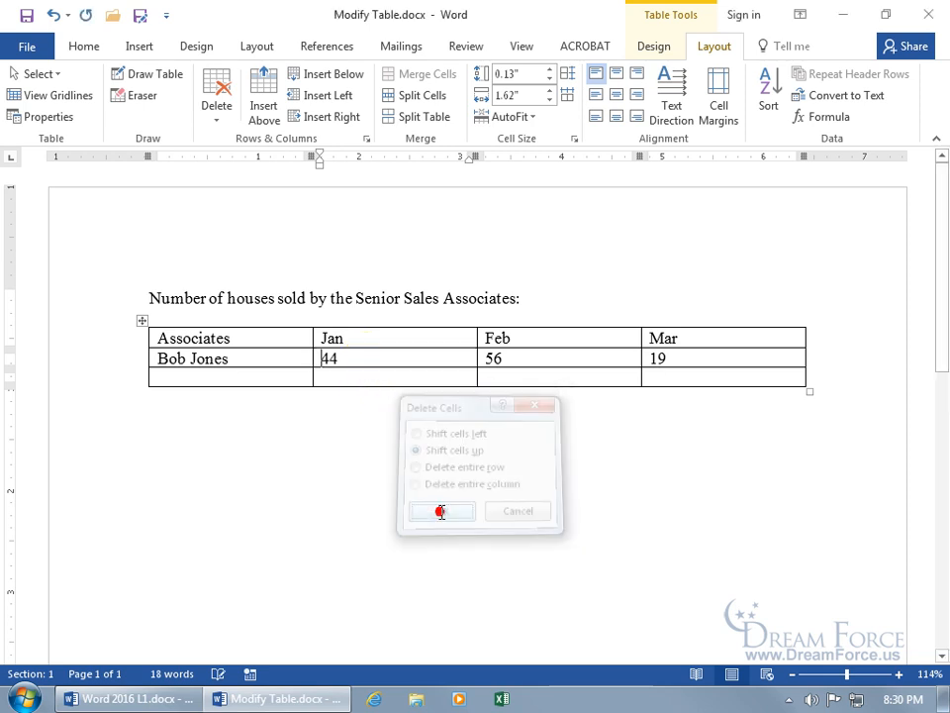
- Examine the insert and delete choices available for the cell with the associate's Jan value
right_click(356, 361)
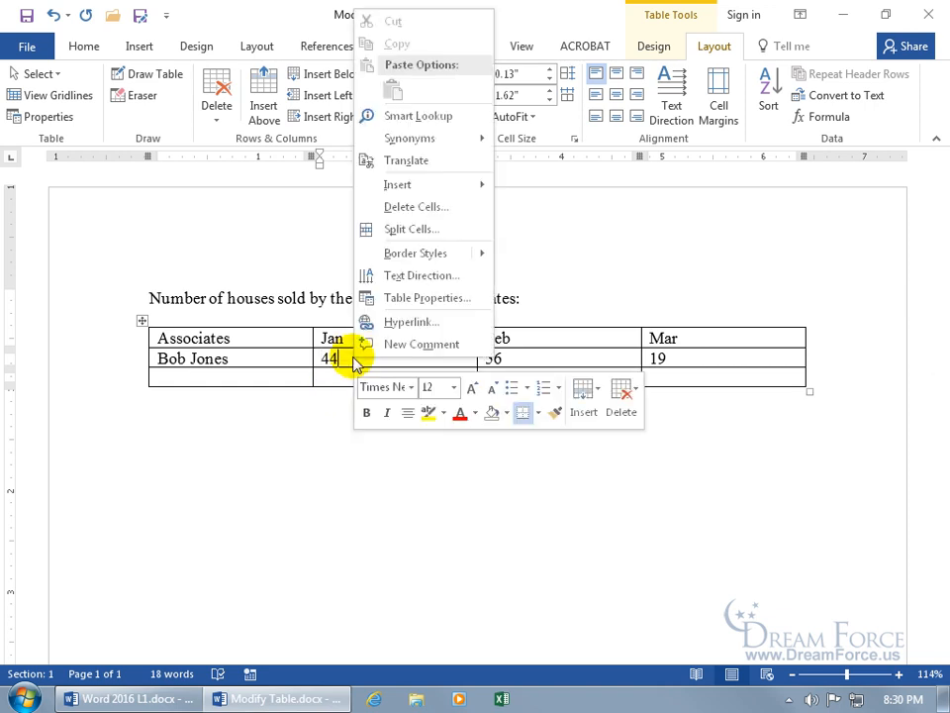
mouse_move(420, 193)
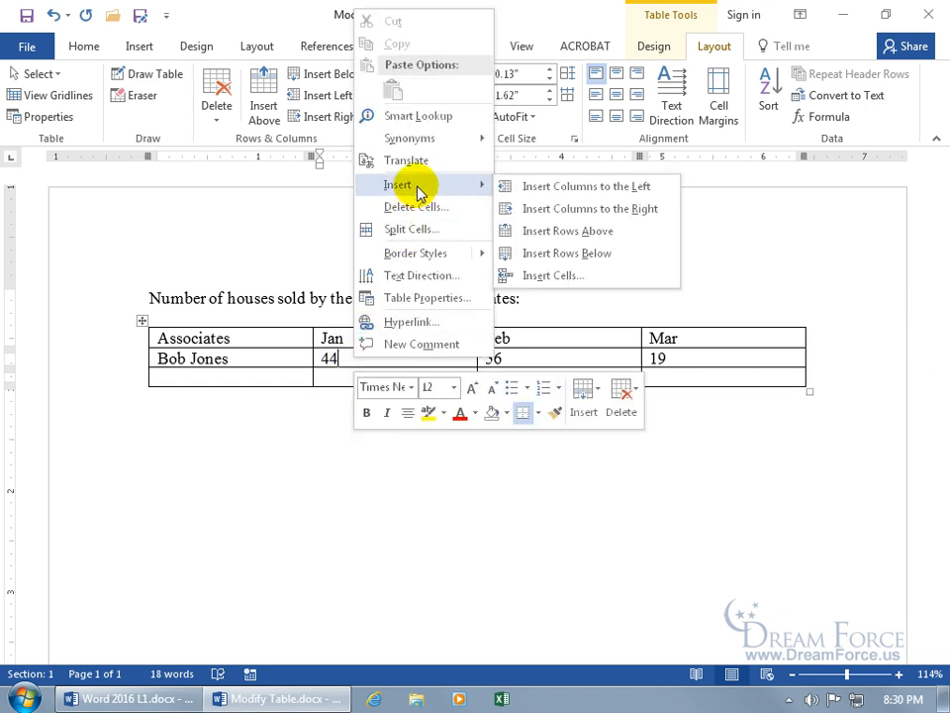
click(584, 396)
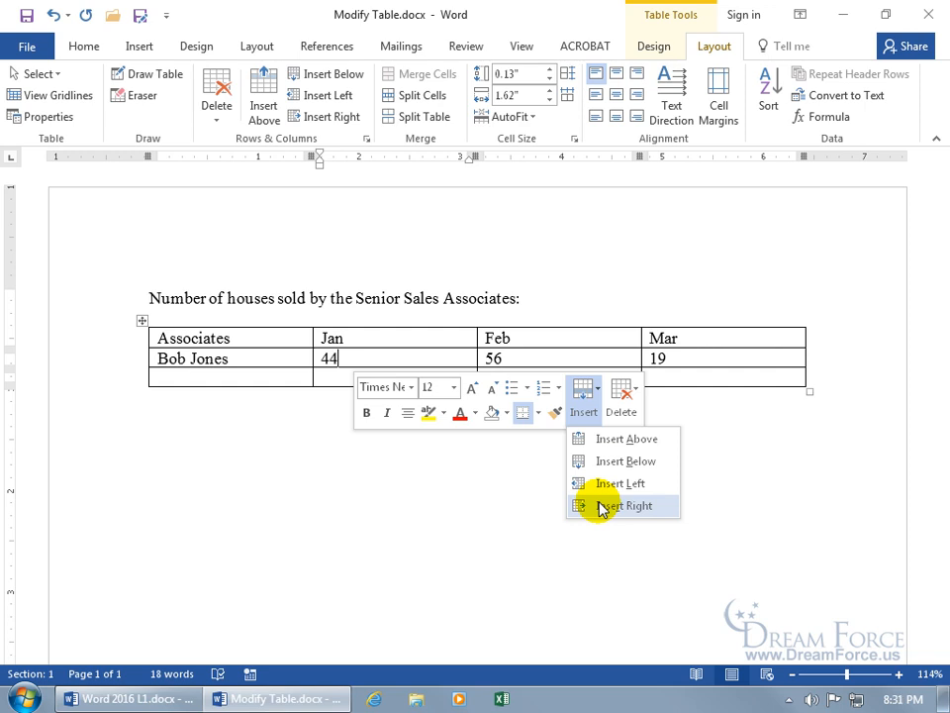
click(635, 397)
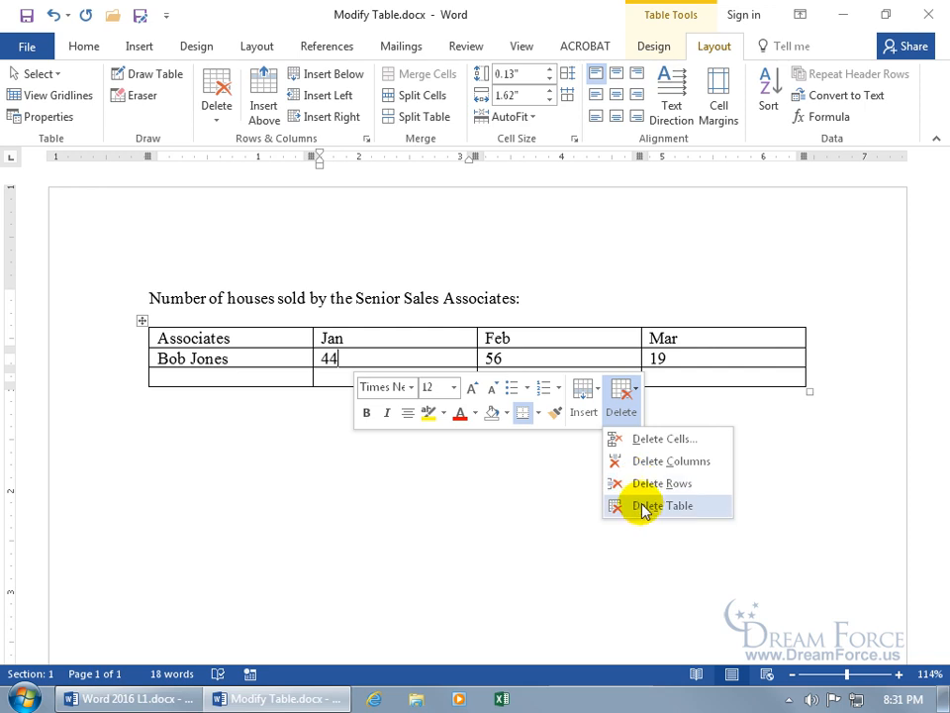
right_click(347, 359)
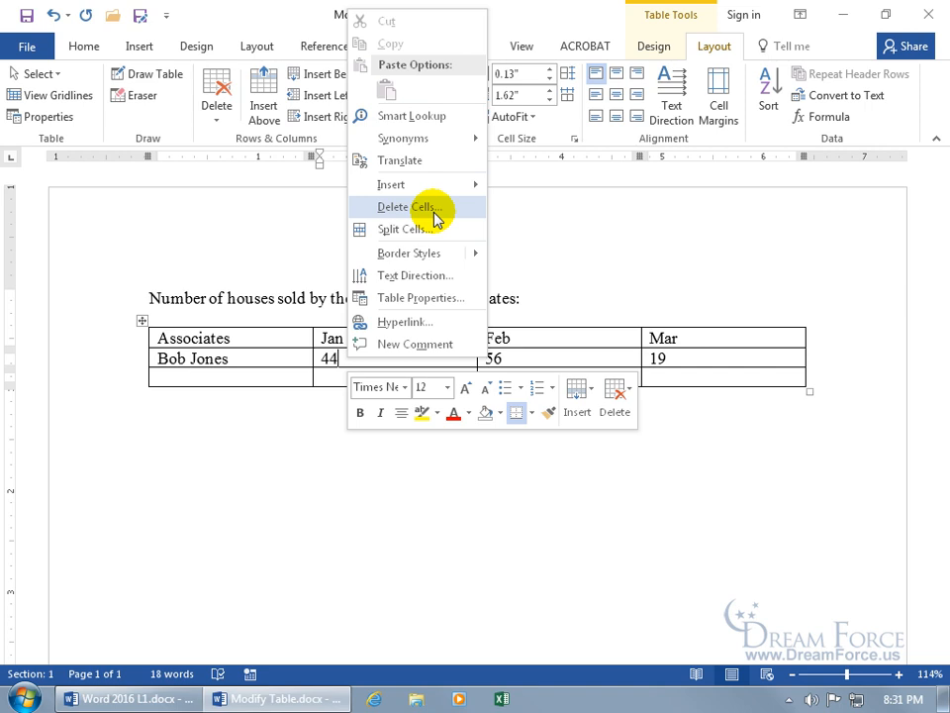
- Delete the whole table from the document and undo the deletion
click(330, 358)
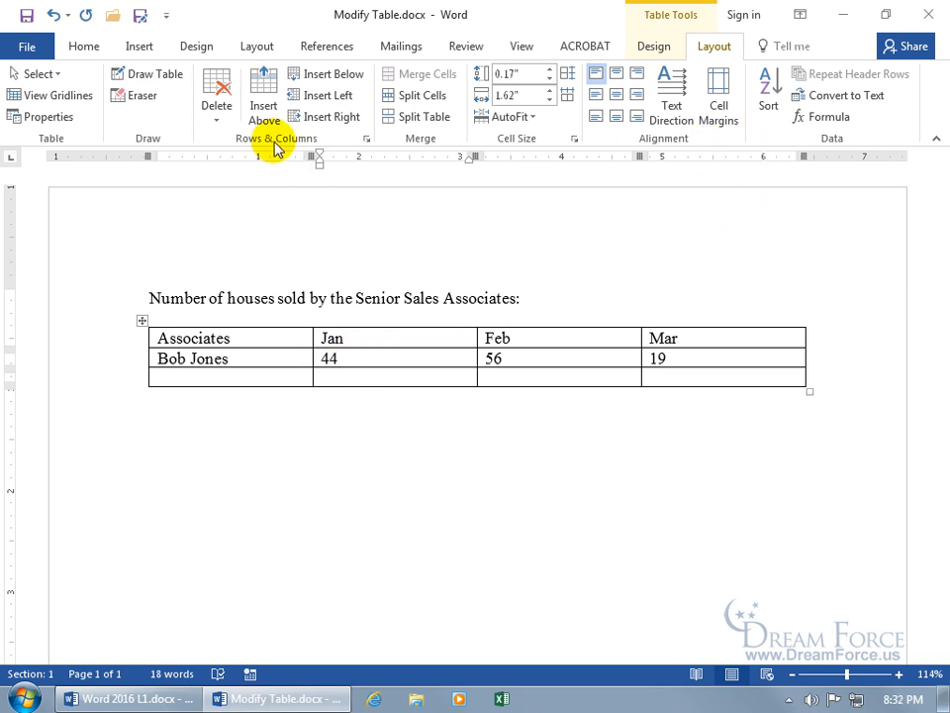
click(219, 116)
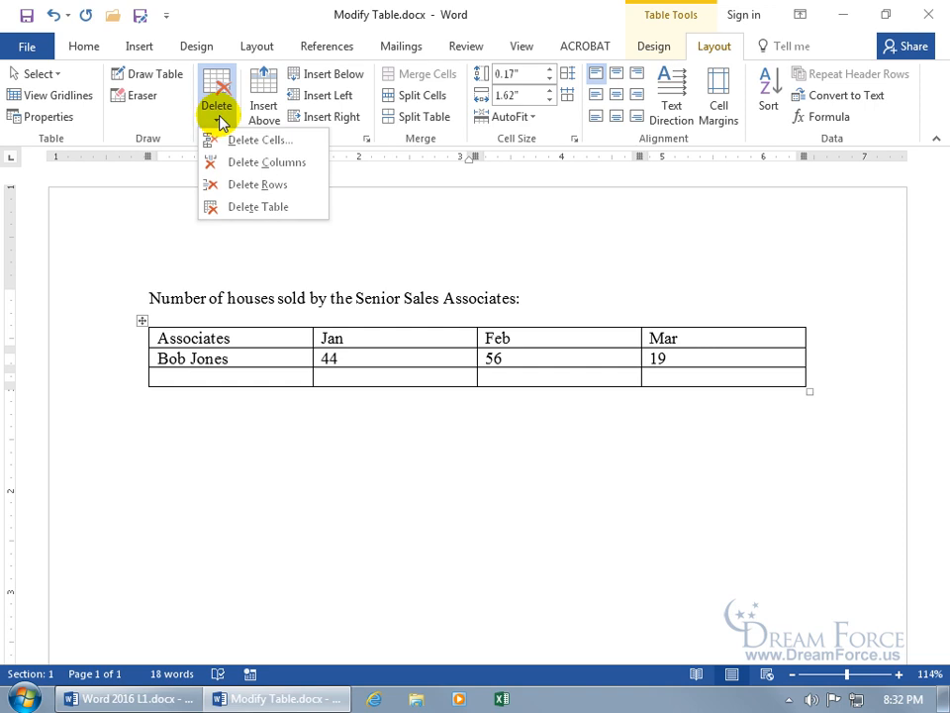
click(238, 185)
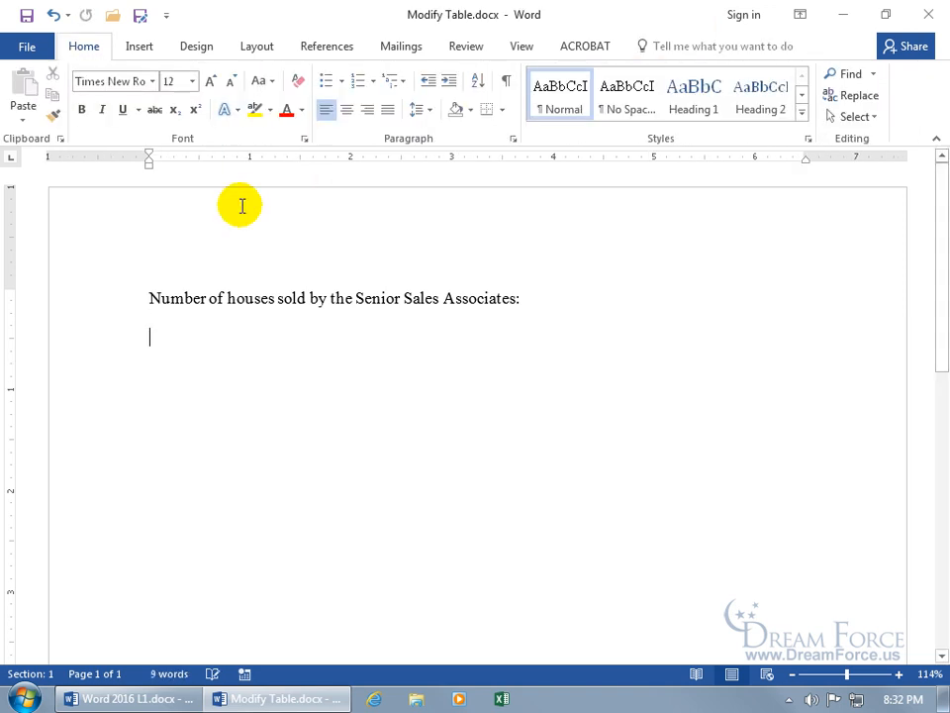
click(53, 14)
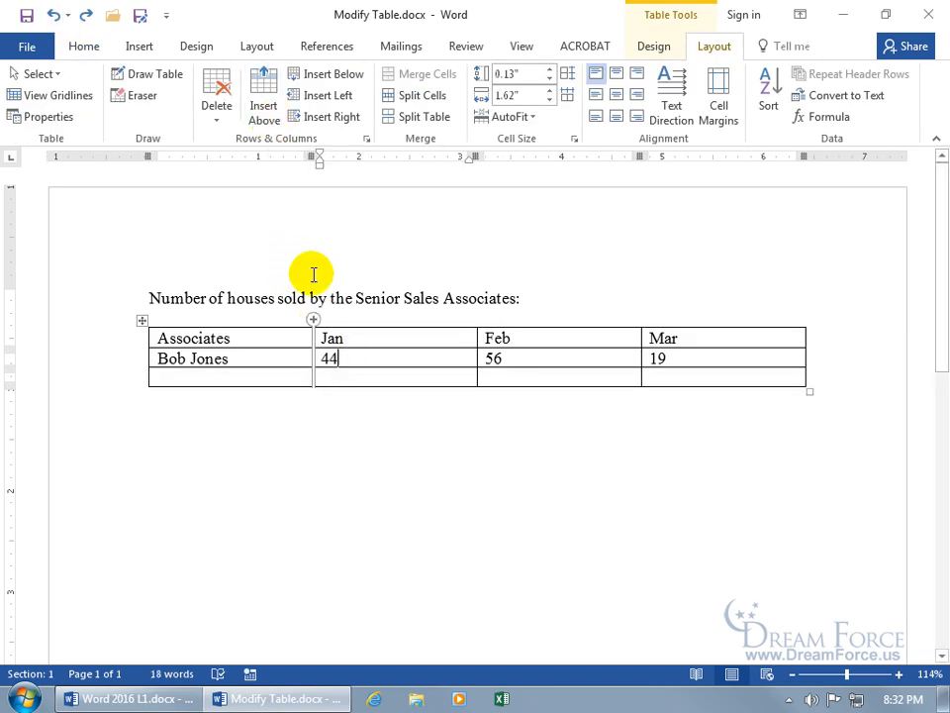
- Insert a blank row between the header row and the associate's row and undo it
click(263, 95)
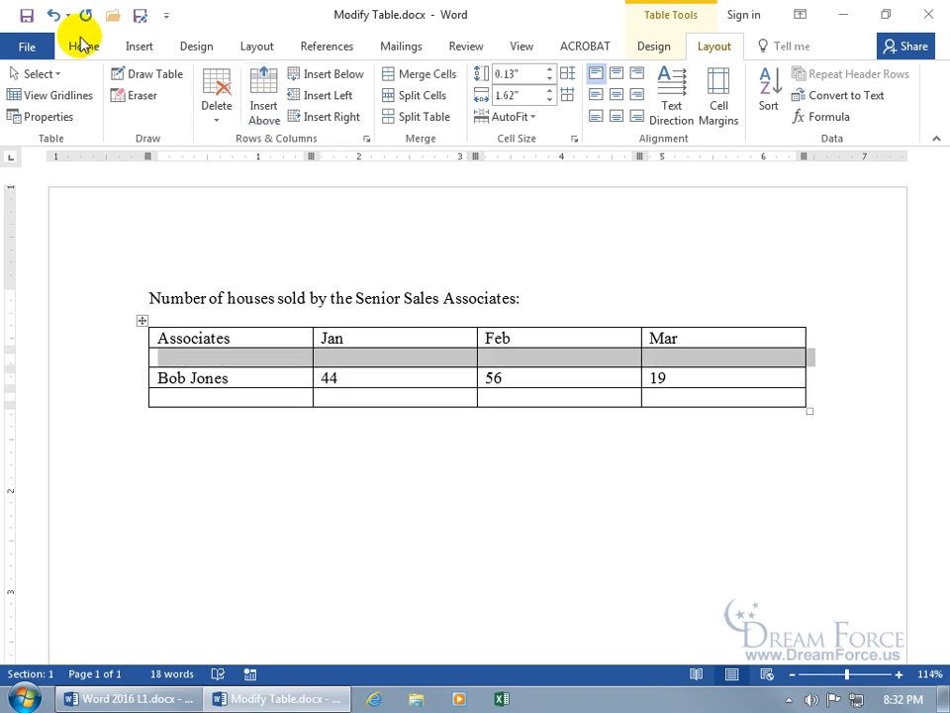
click(52, 16)
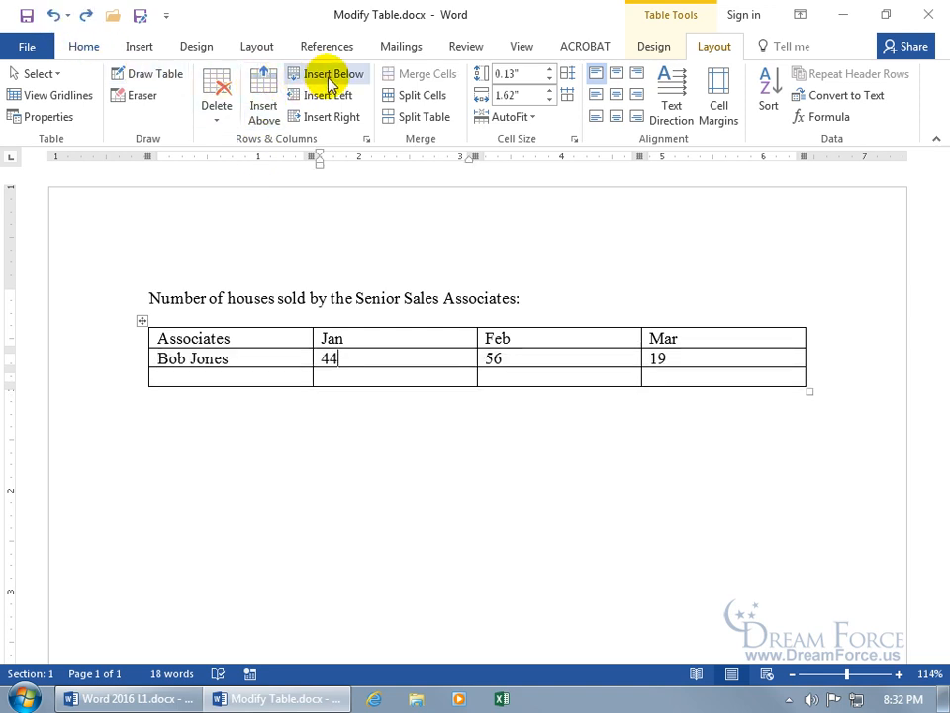
- Review the Insert Cells options for the associate's Jan cell without inserting anything
click(367, 144)
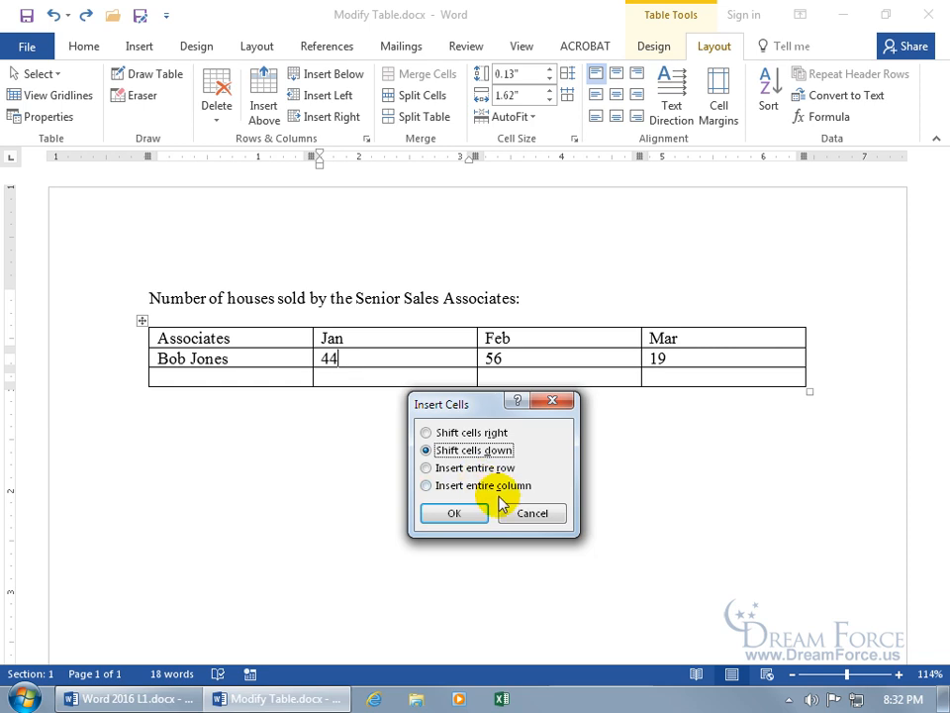
click(532, 512)
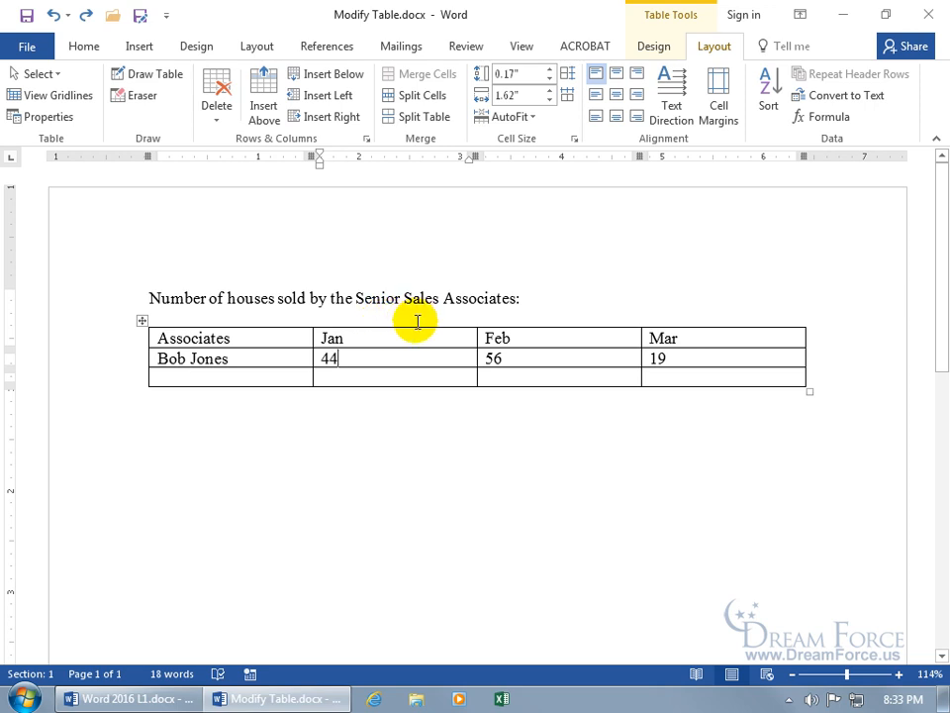
- Insert three blank columns between the Jan and Feb columns and undo all three insertions
mouse_move(477, 320)
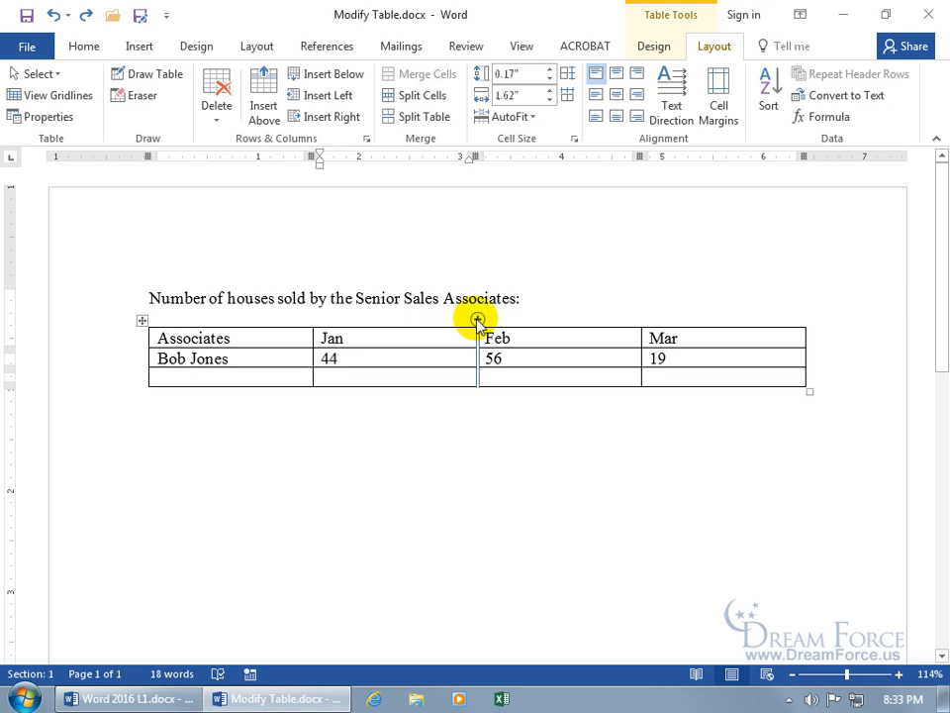
click(477, 320)
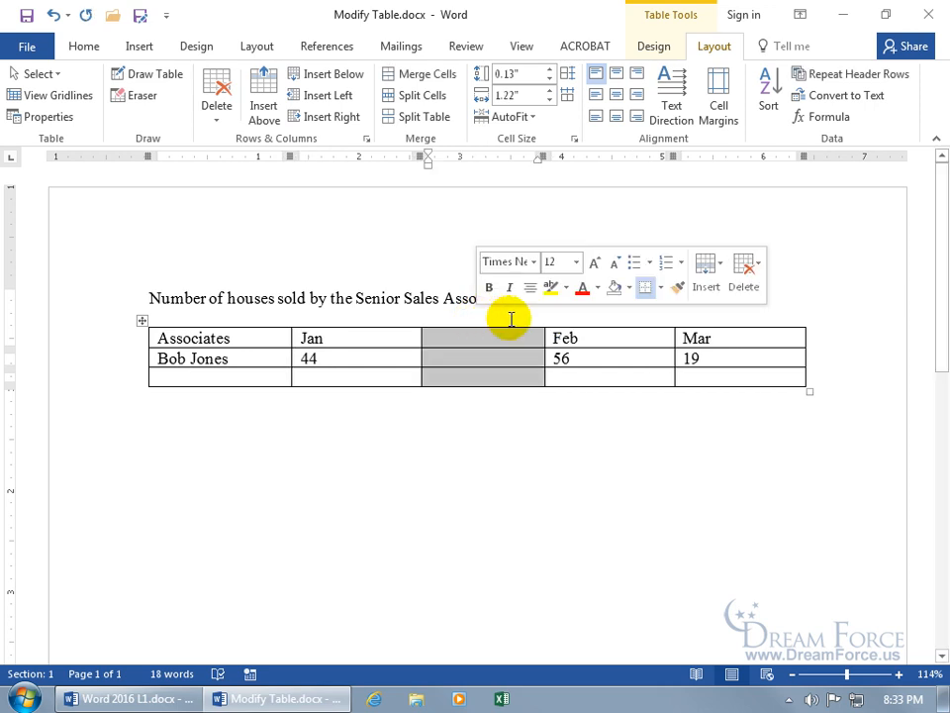
click(545, 319)
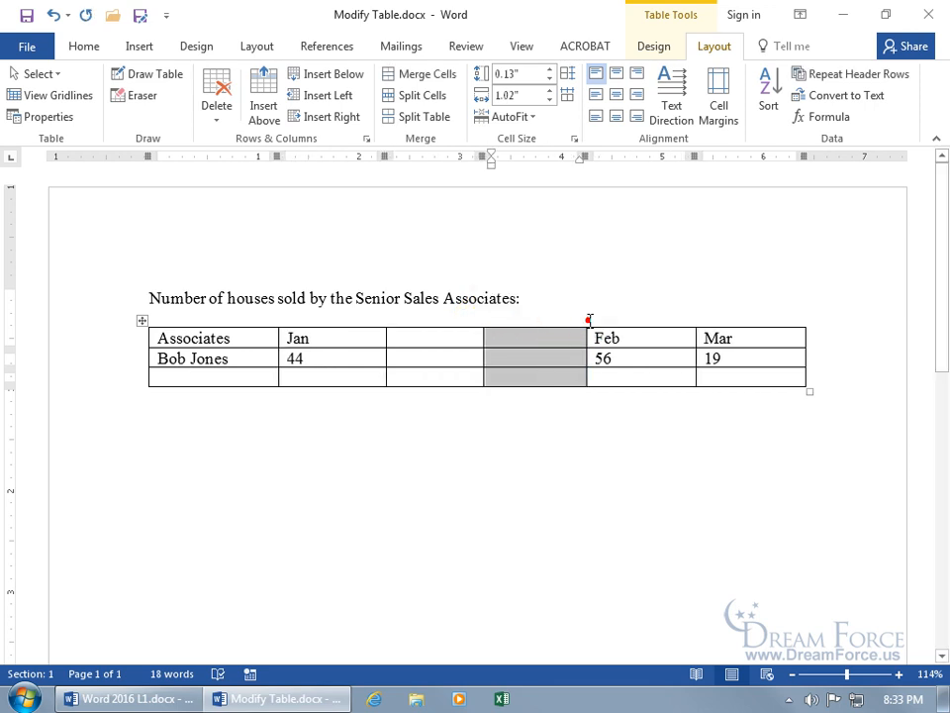
click(585, 320)
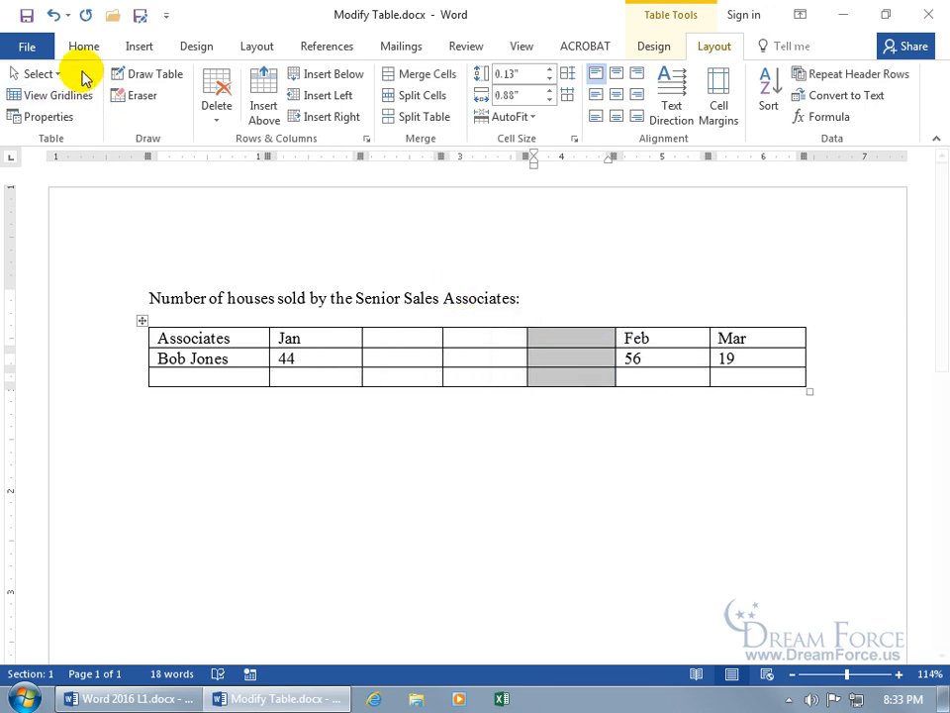
click(54, 17)
click(54, 17)
click(53, 17)
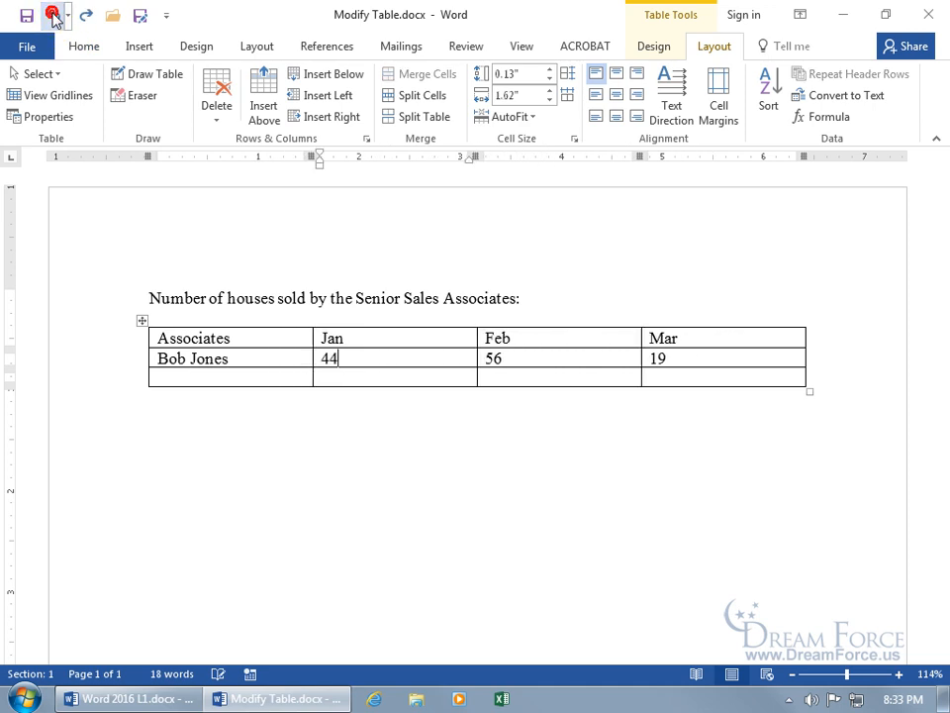
- Insert four blank rows between the header row and the associate's row
mouse_move(138, 354)
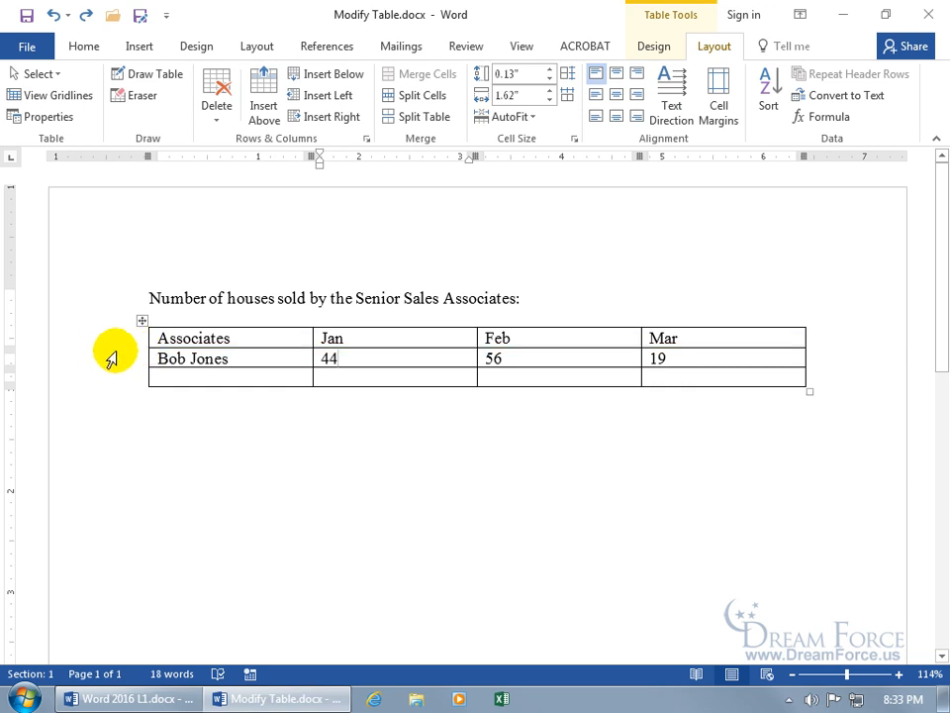
click(139, 350)
click(140, 349)
click(140, 349)
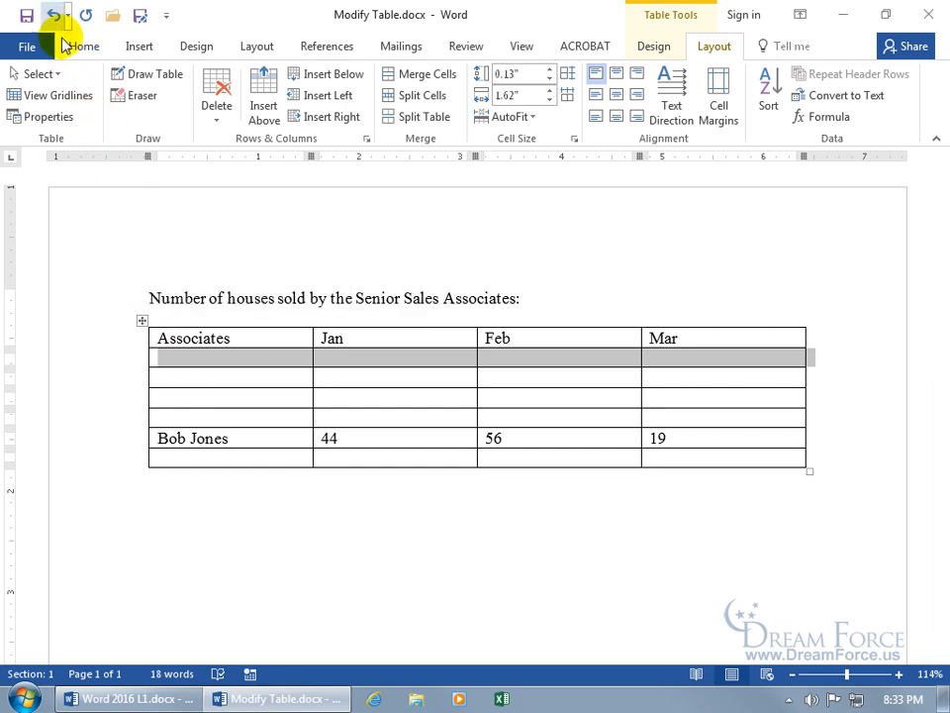
- Compare the delete options offered for the selected blank row with those offered for a single blank cell
mouse_move(146, 375)
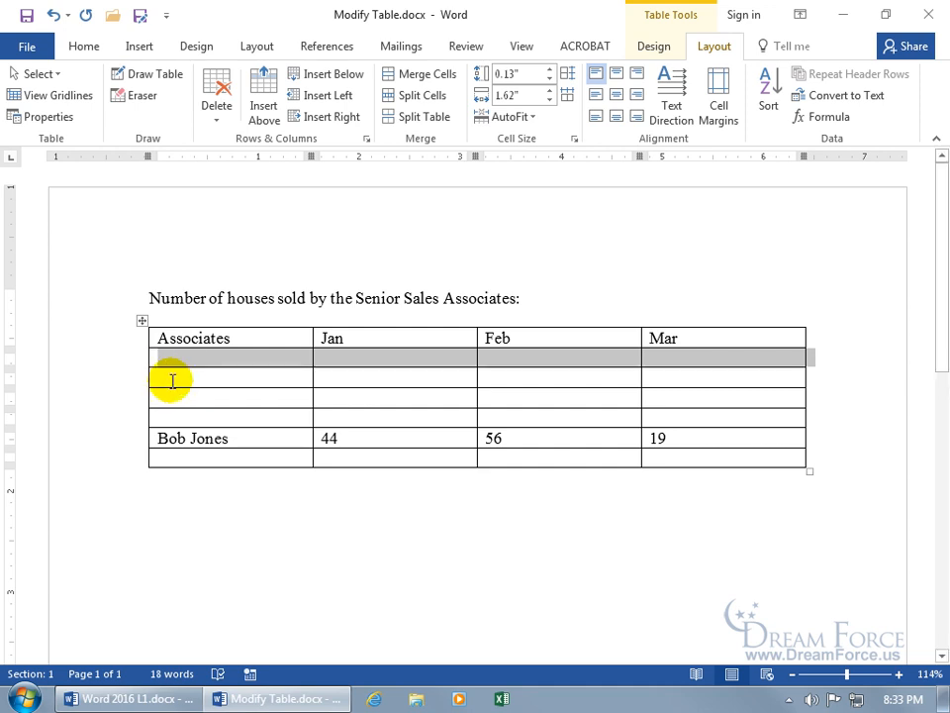
right_click(188, 364)
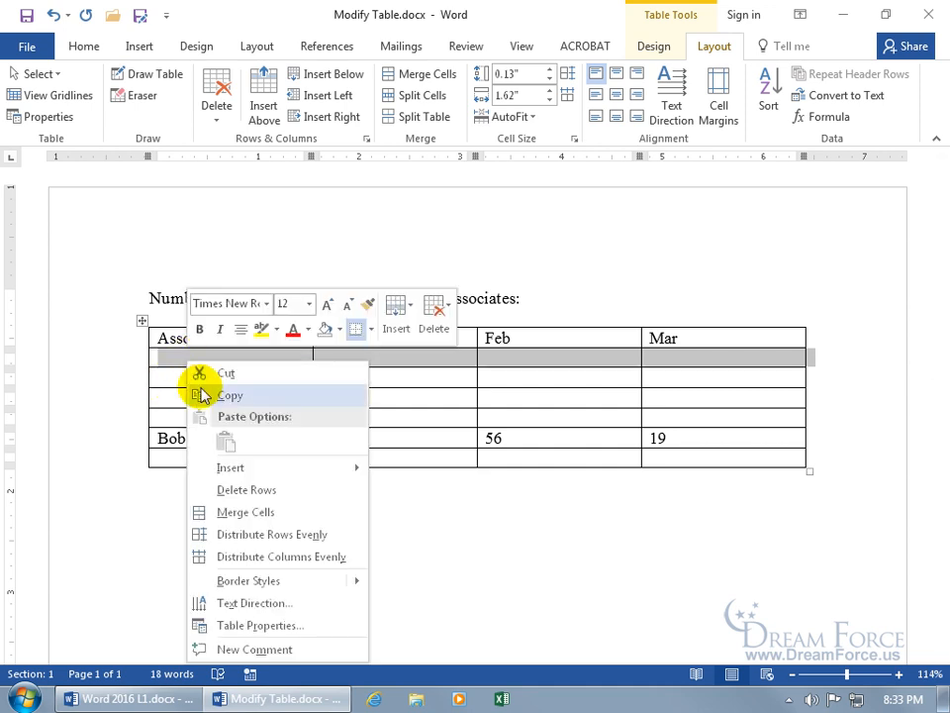
right_click(188, 384)
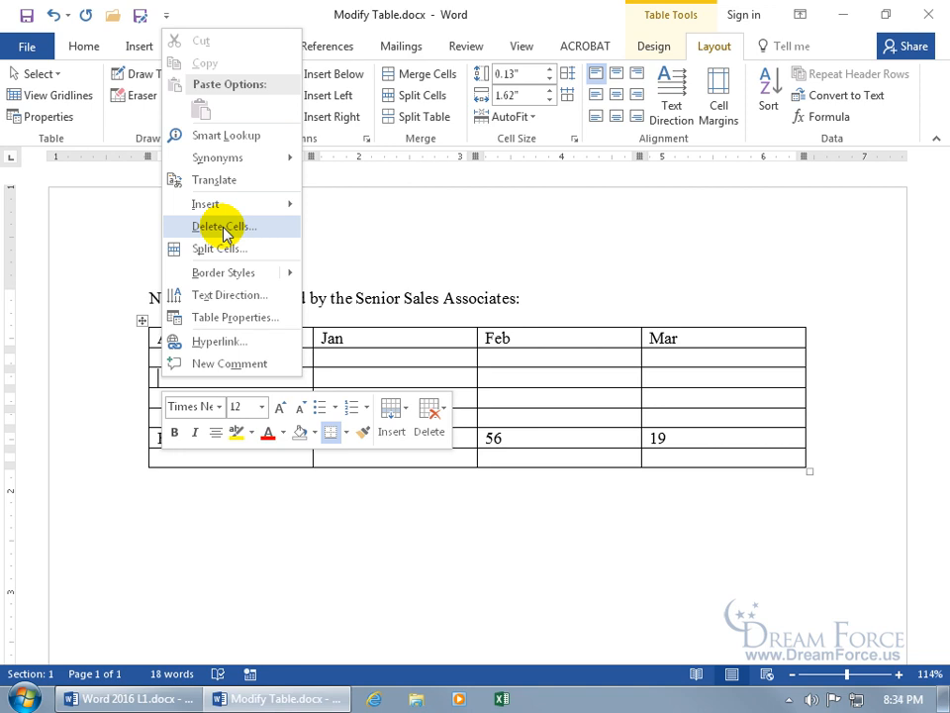
key(Escape)
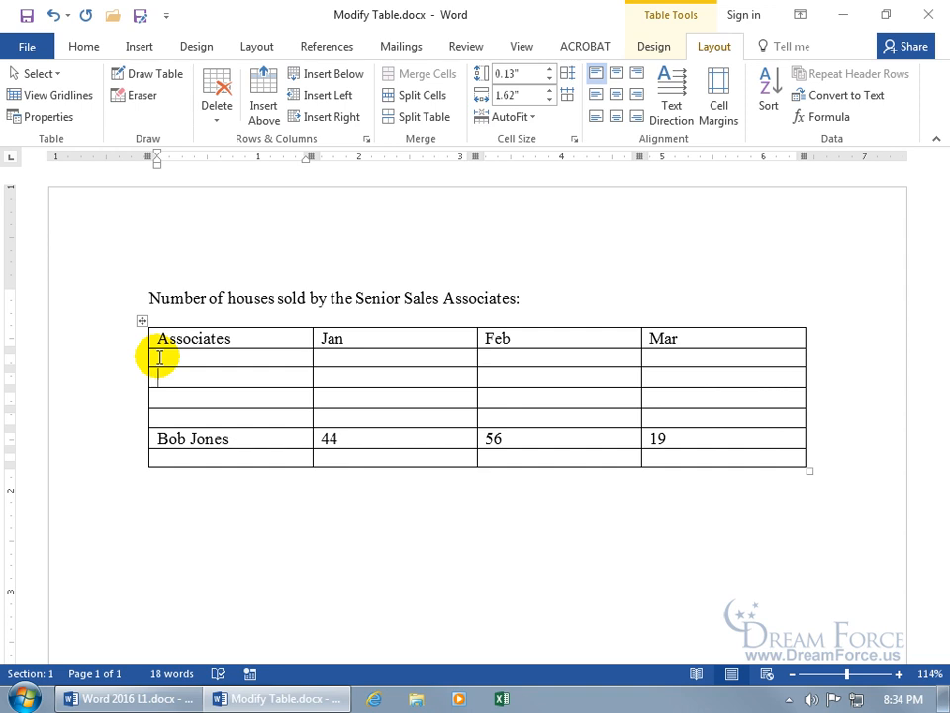
- Delete the four blank rows under the header with the Delete entire row option and undo the deletion
drag(160, 357, 297, 362)
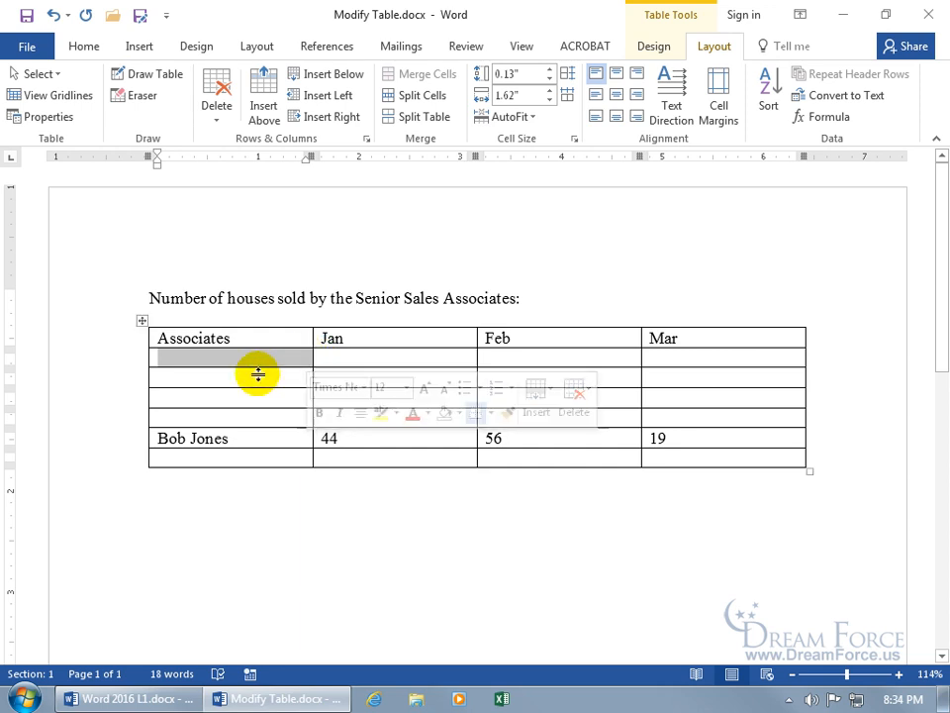
click(227, 358)
drag(161, 357, 692, 416)
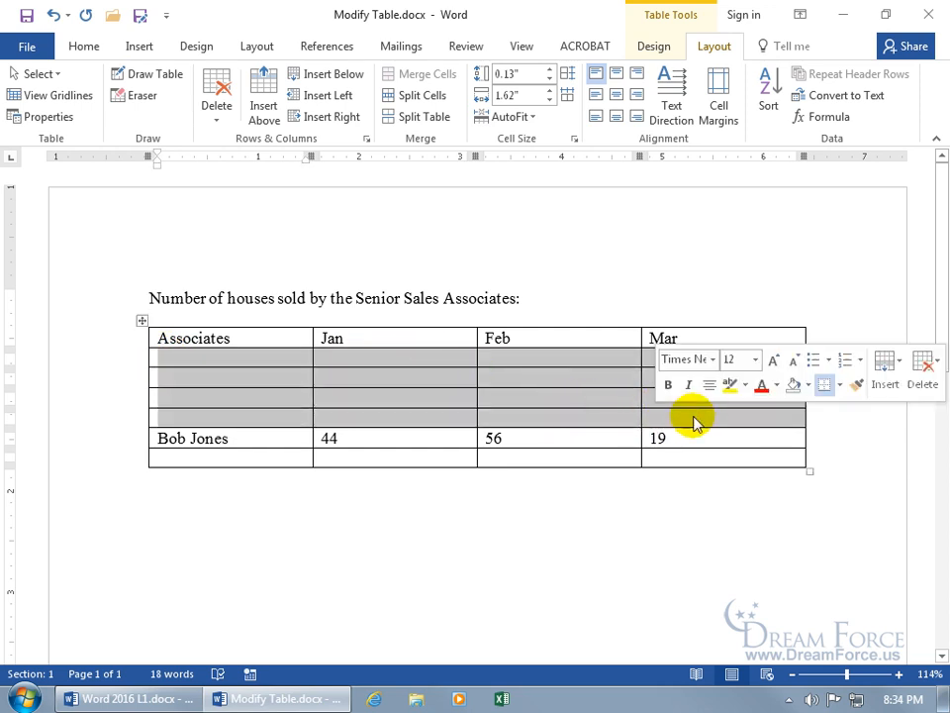
right_click(403, 393)
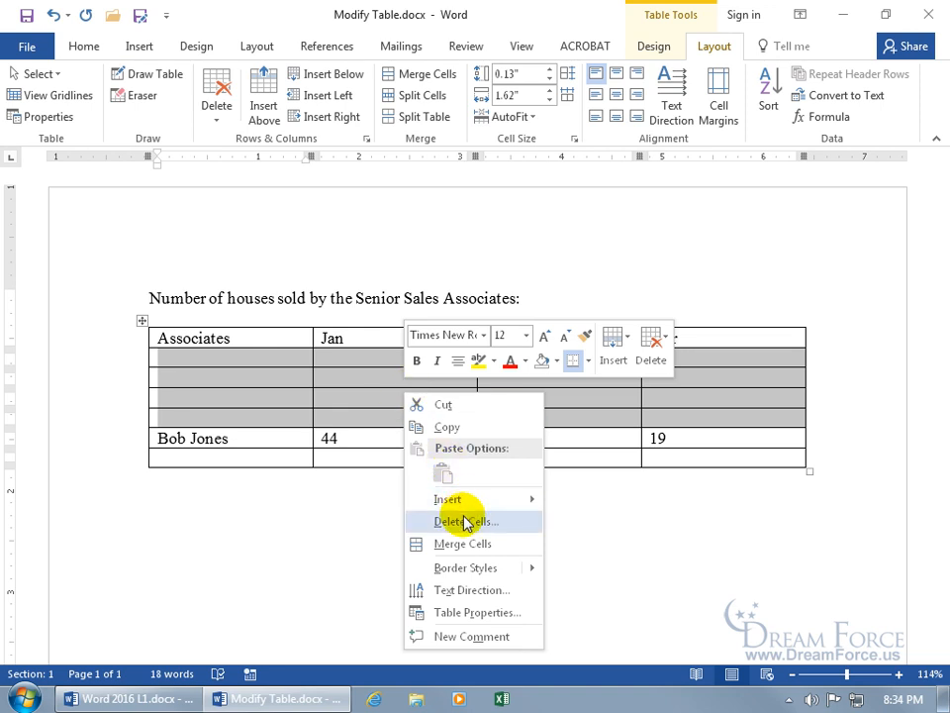
click(463, 520)
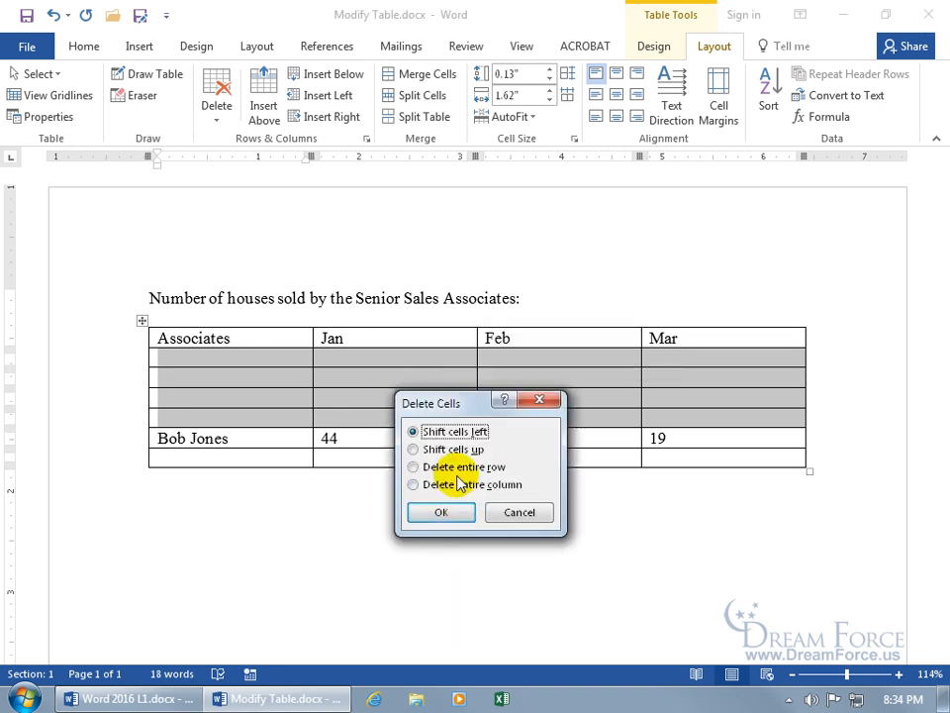
click(417, 467)
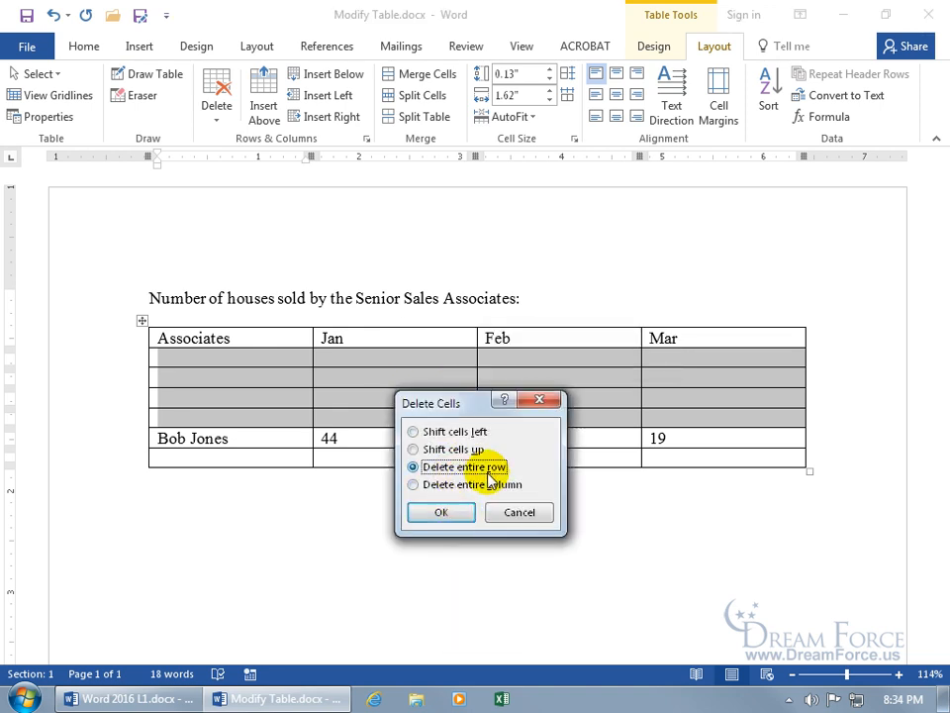
click(434, 512)
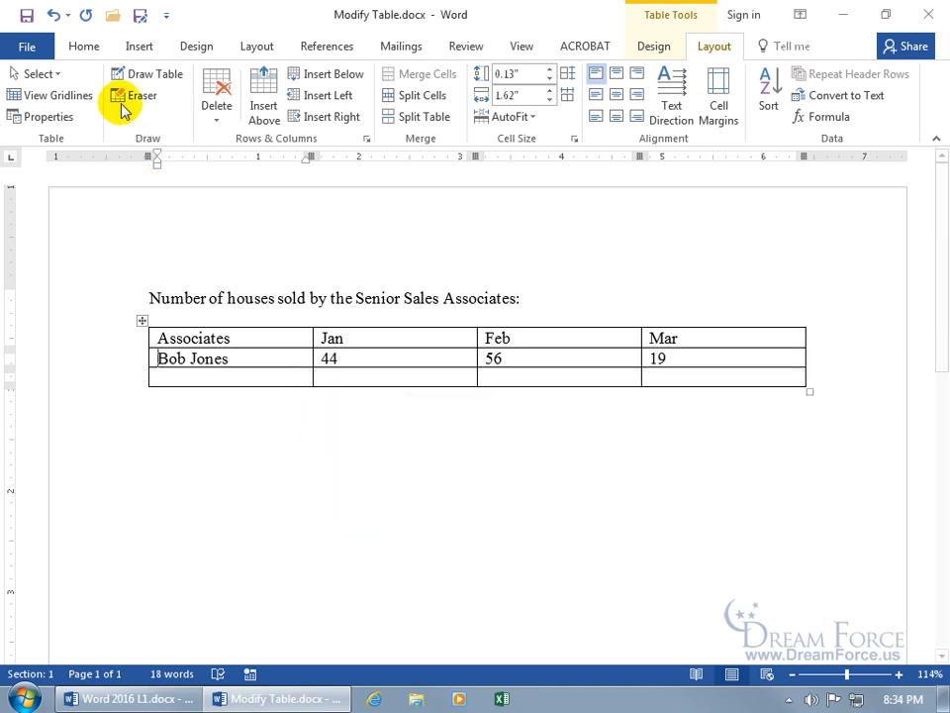
click(56, 19)
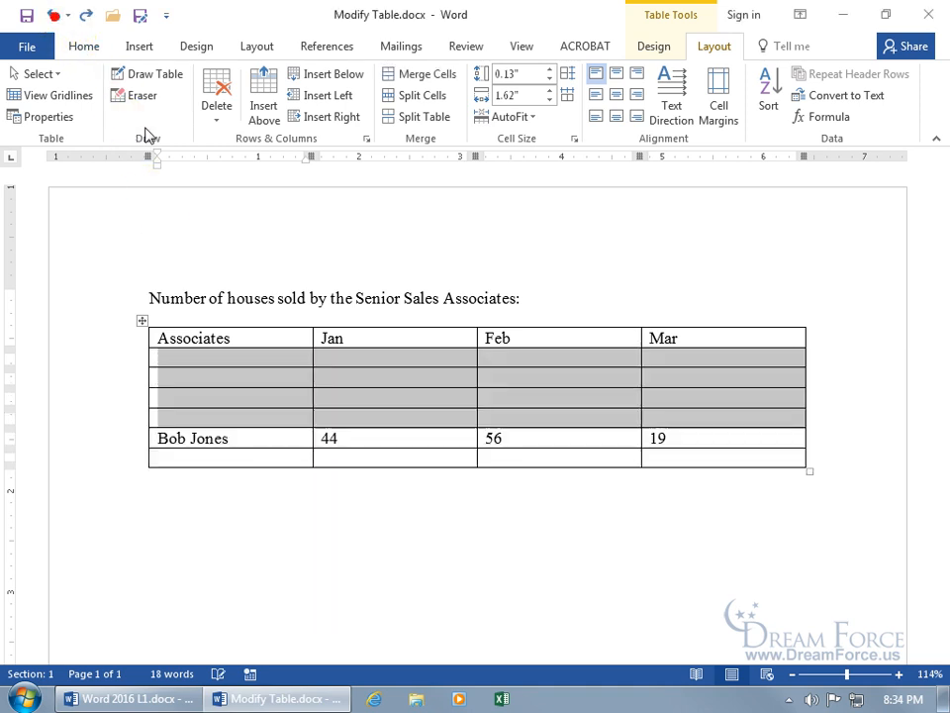
- Select the first blank cell under Associates, its whole row, the entire document, and the block of four blank rows, and clear the selection
click(207, 358)
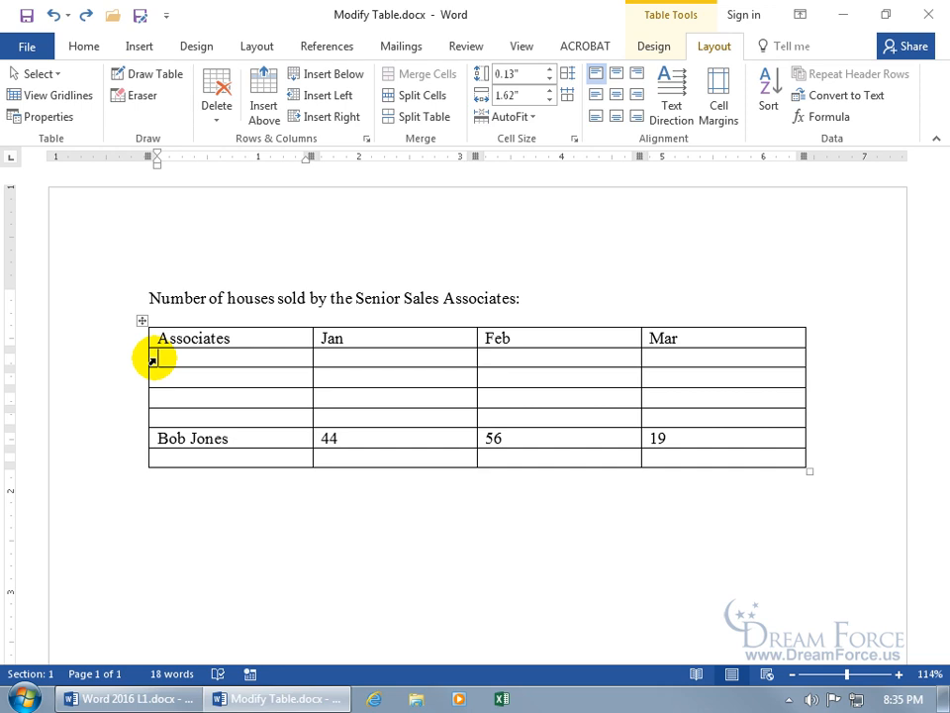
click(153, 361)
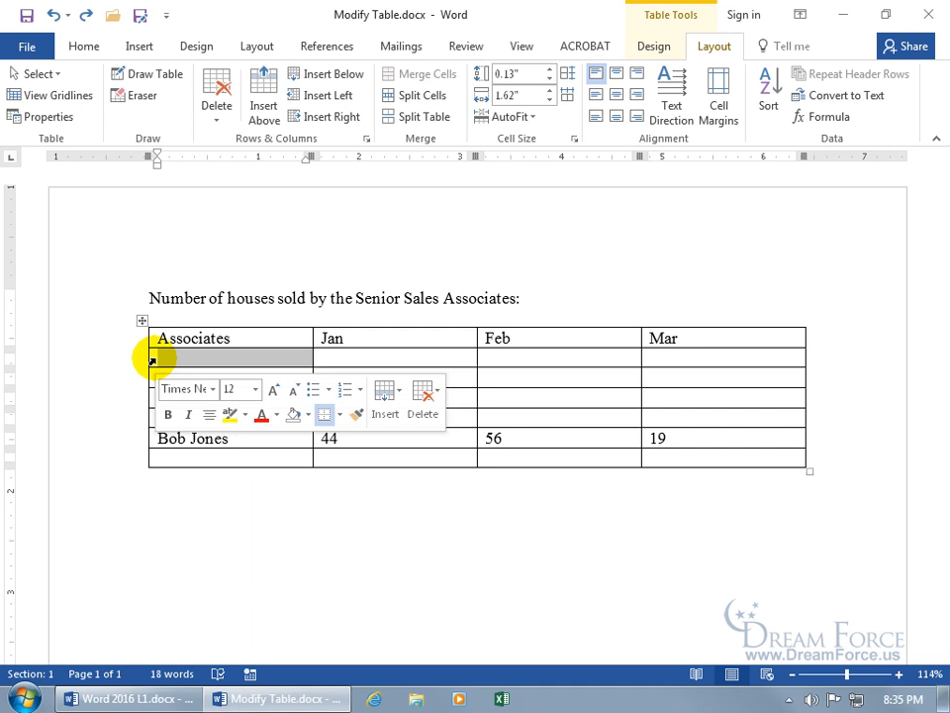
double_click(152, 361)
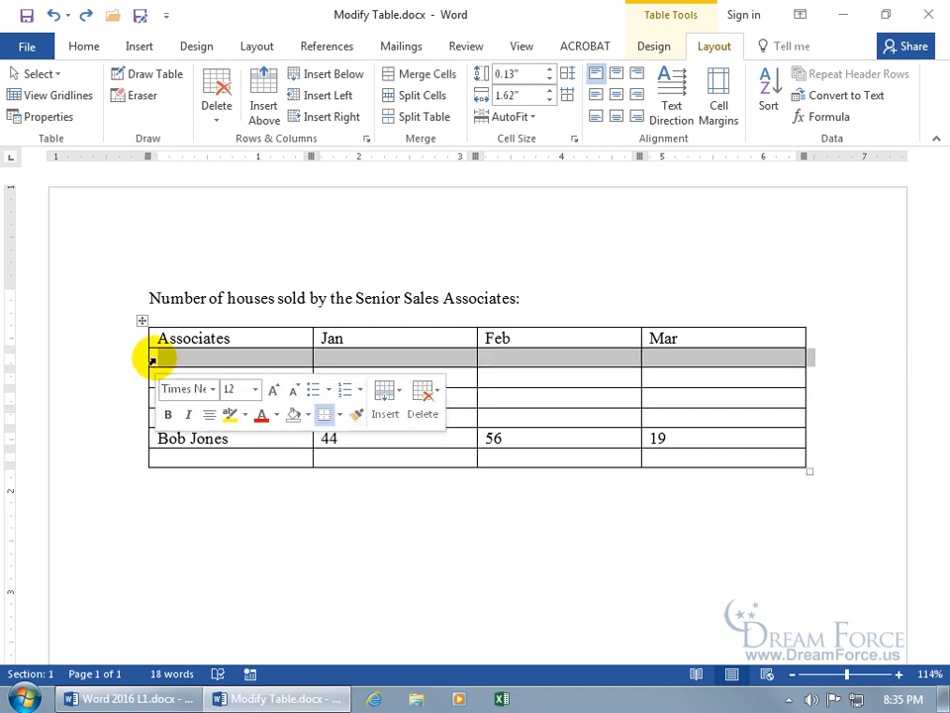
triple_click(153, 360)
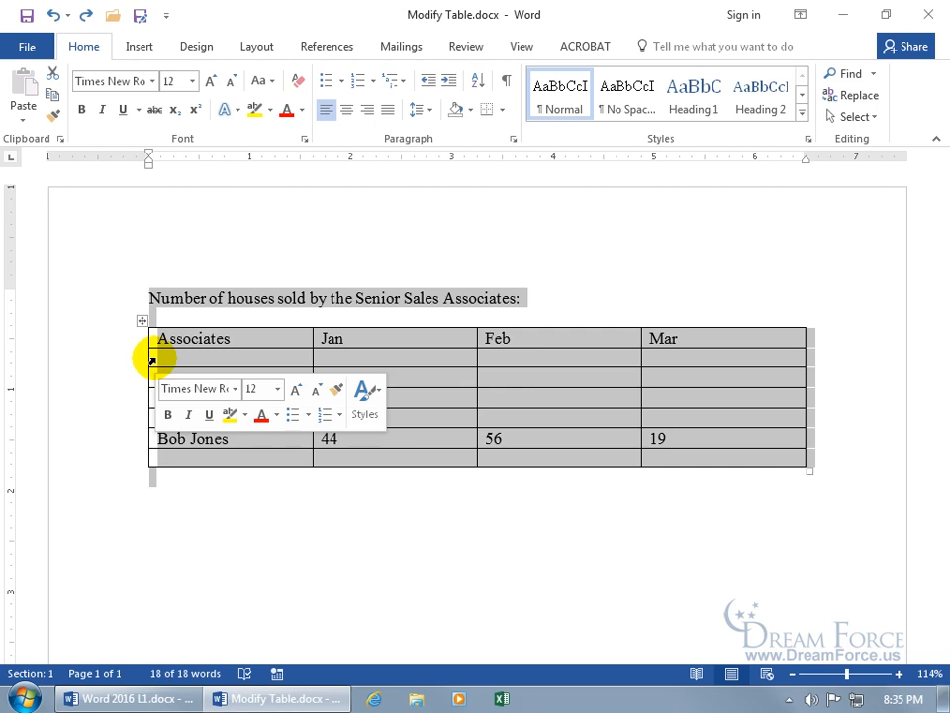
click(152, 361)
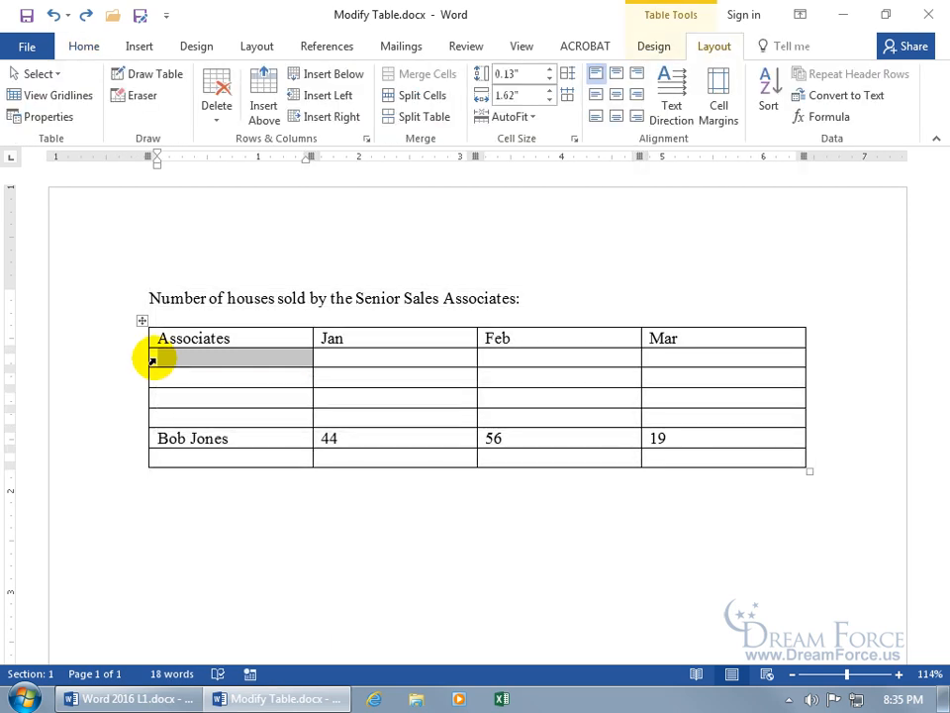
drag(153, 361, 689, 422)
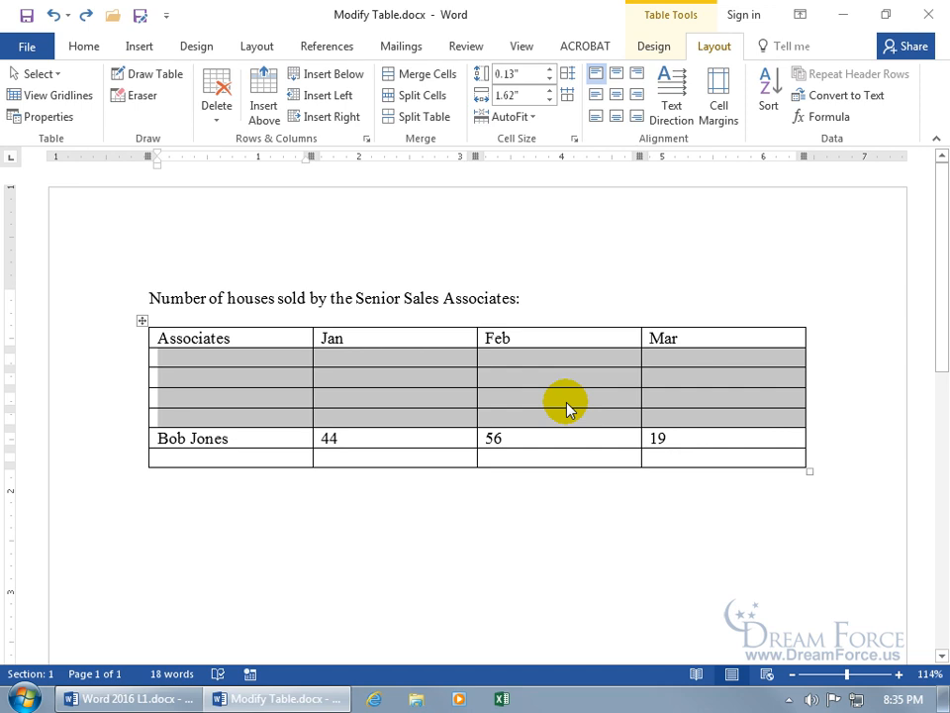
click(254, 377)
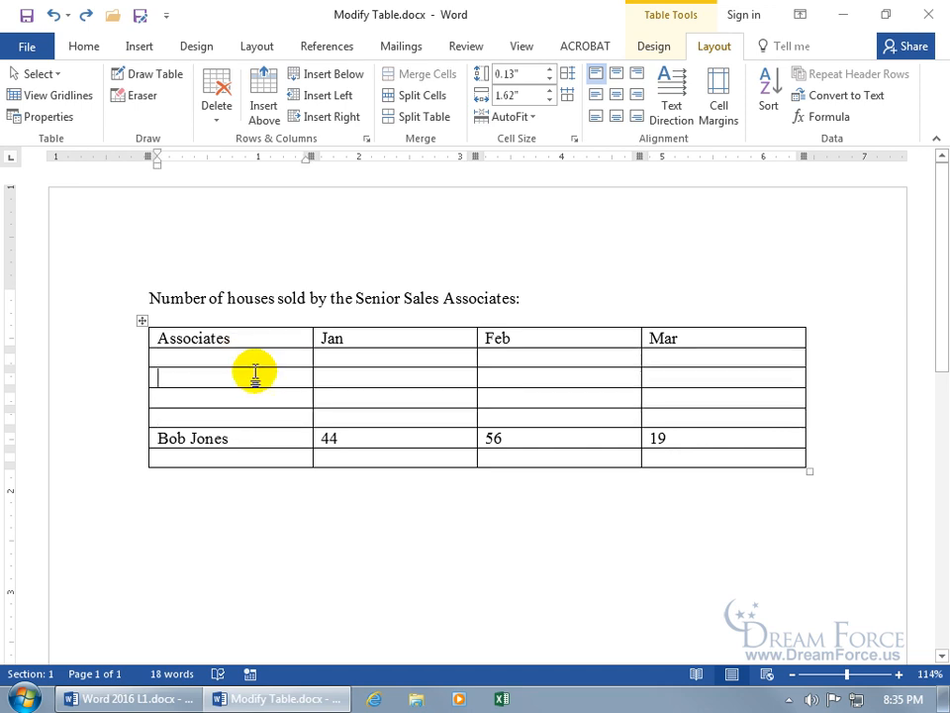
- Select the Associates column, extend the selection to the Jan column, and clear it
click(236, 323)
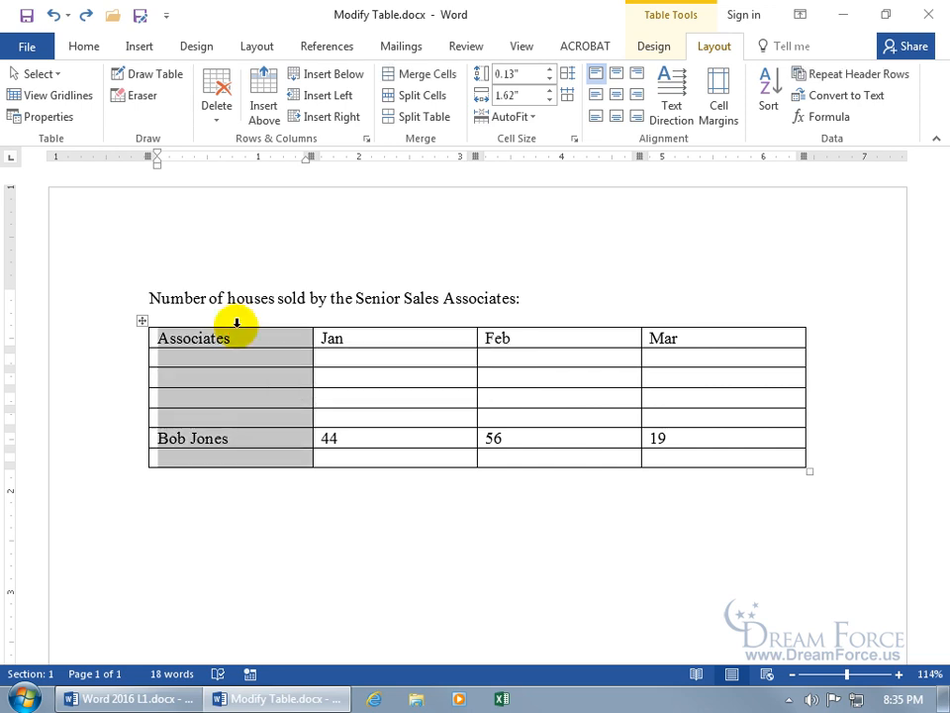
drag(237, 322, 417, 340)
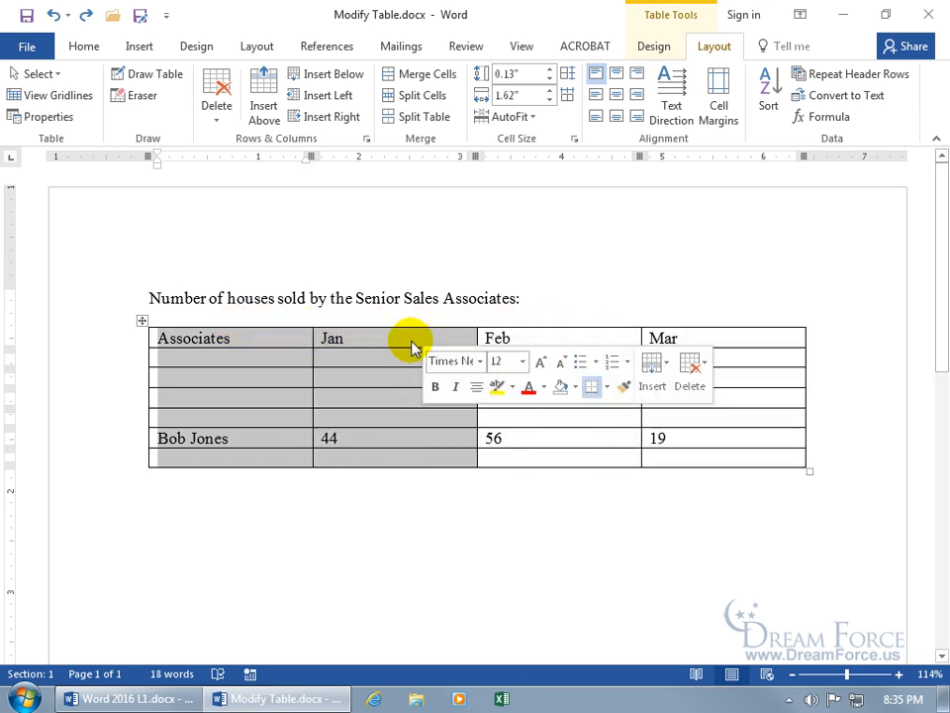
click(374, 379)
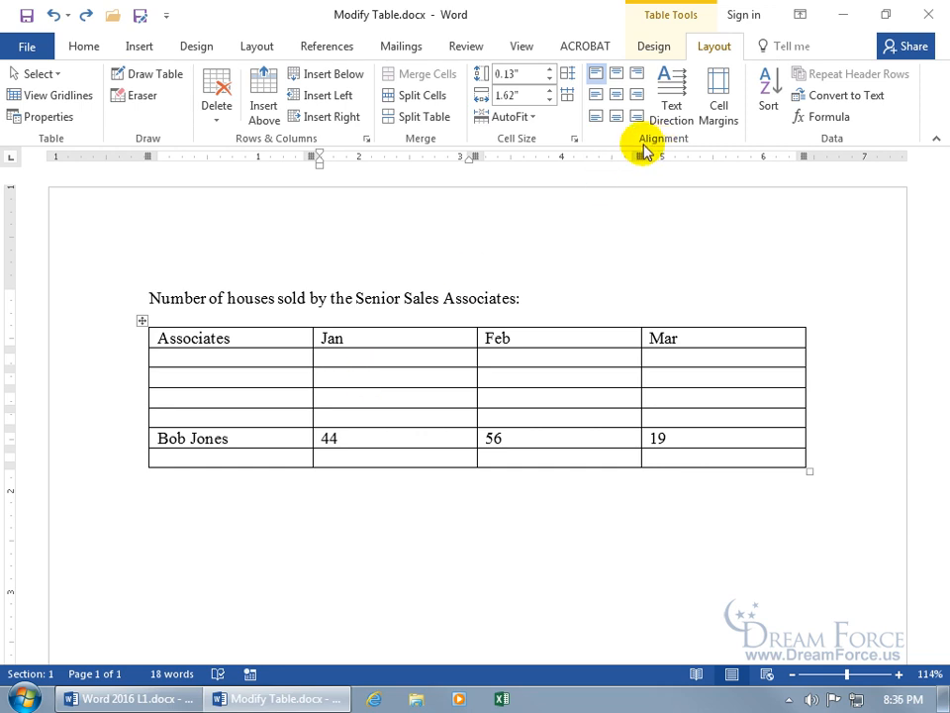
- Select the whole table with the Select Table command, show the text formatting options, and clear the selection
click(59, 80)
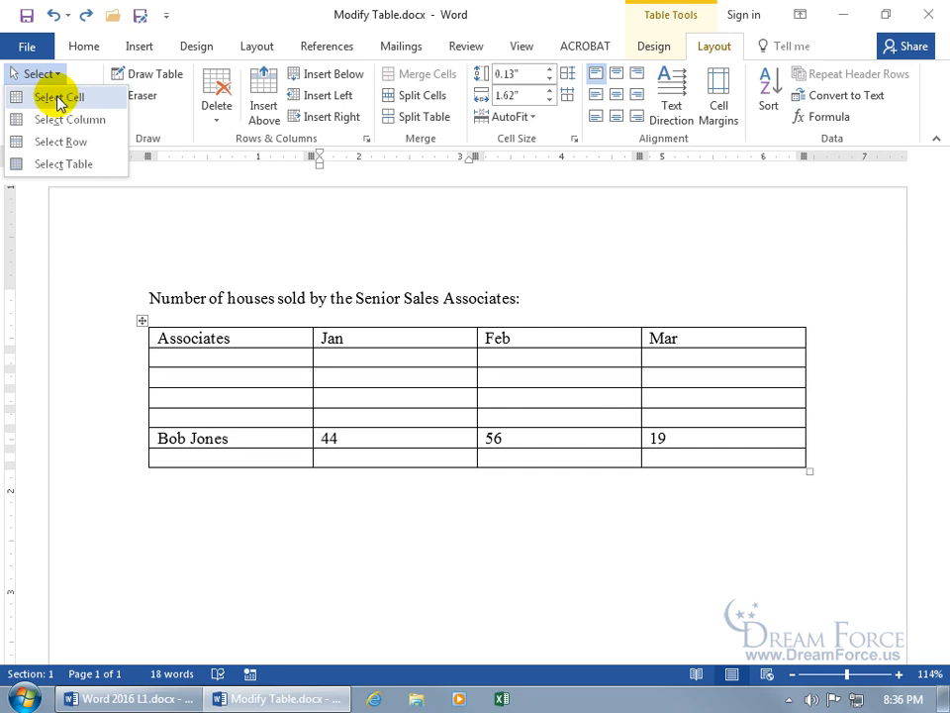
click(55, 161)
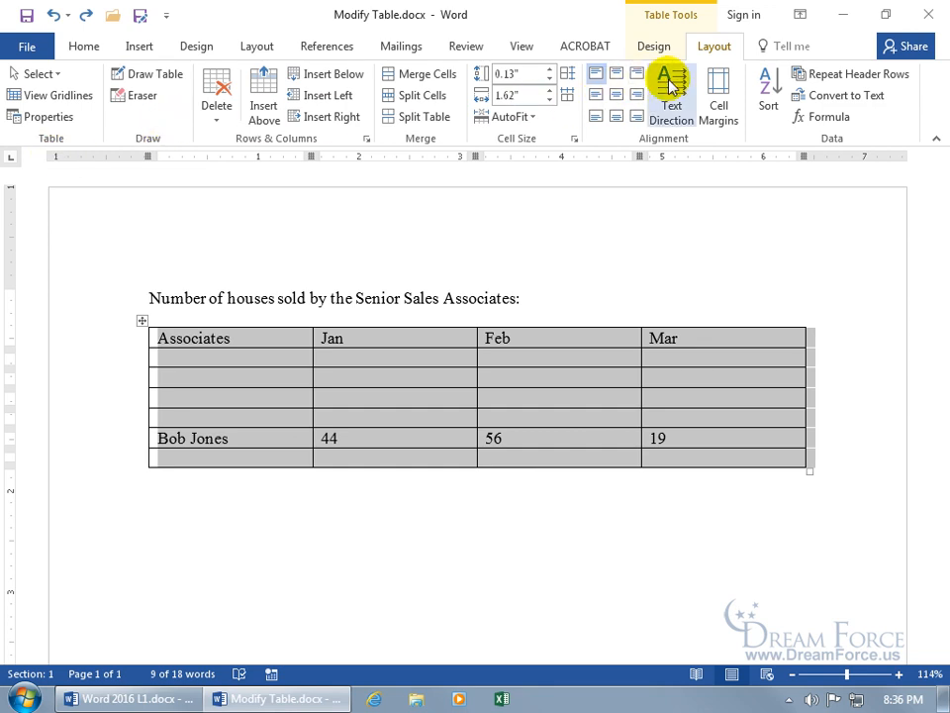
click(93, 48)
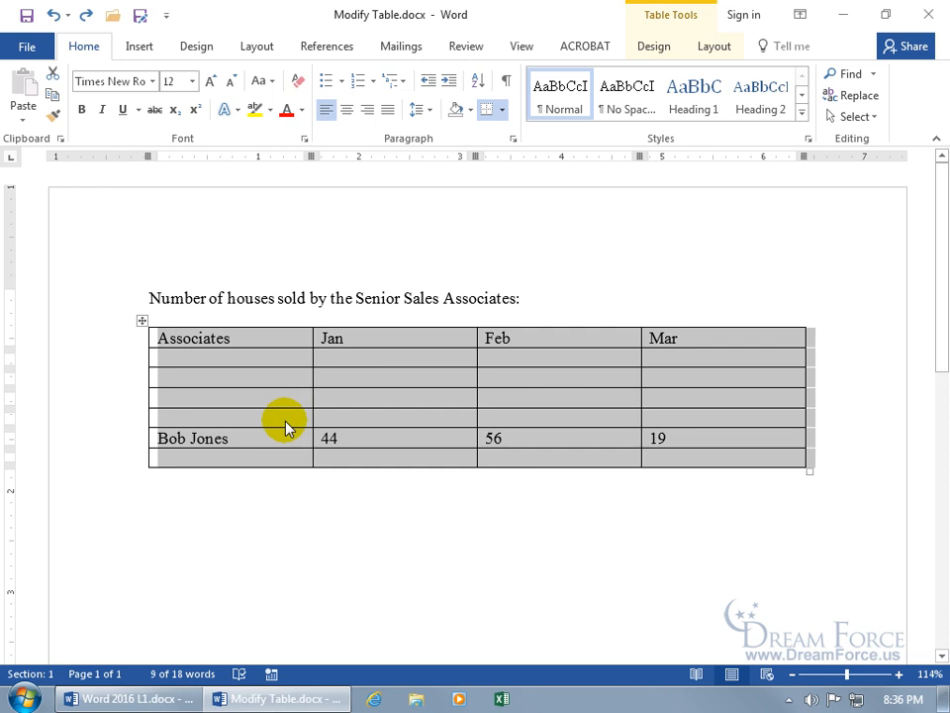
click(263, 481)
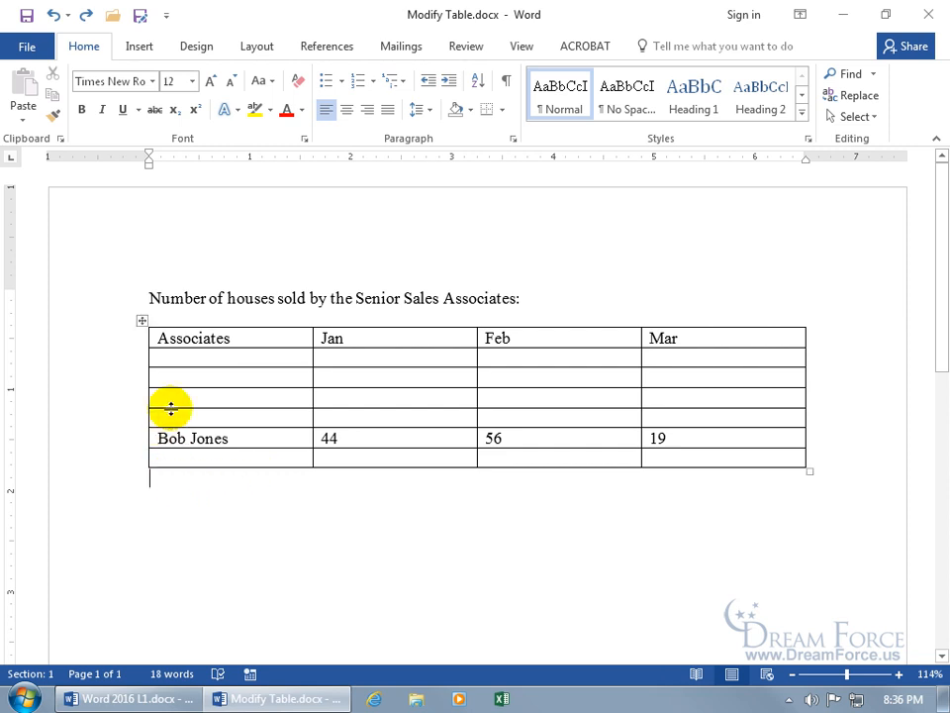
mouse_move(138, 342)
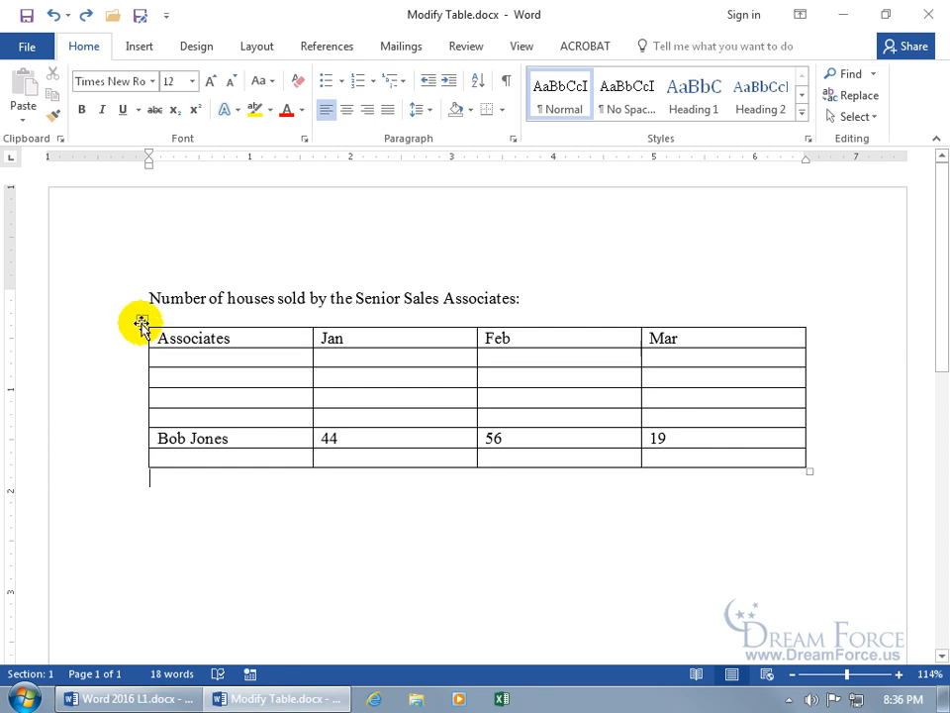
- Select the whole table at once, show the table layout options, and clear the selection
click(142, 320)
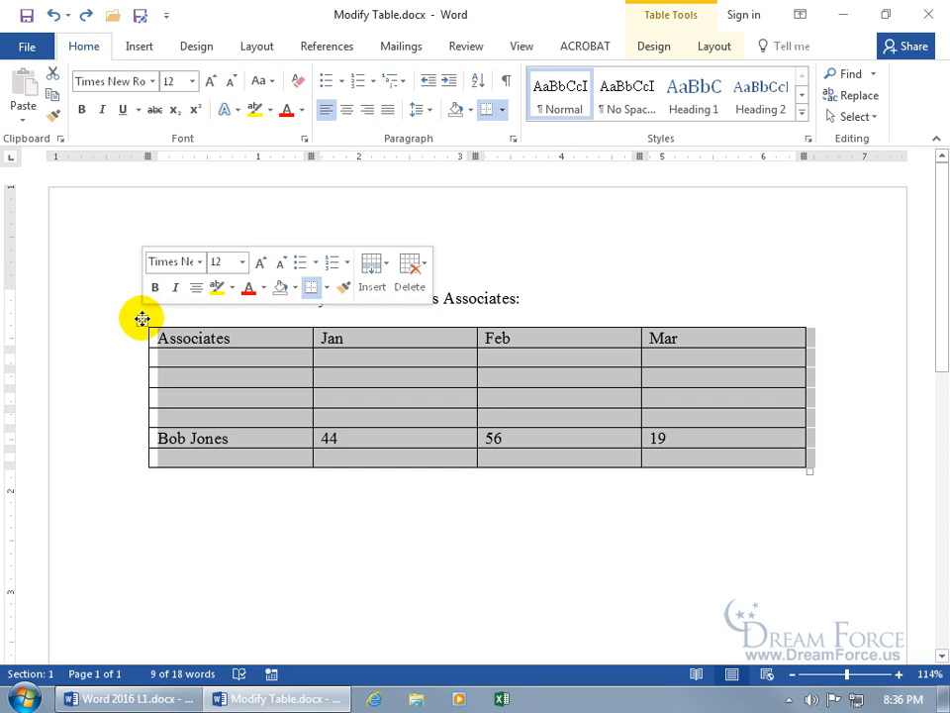
click(715, 46)
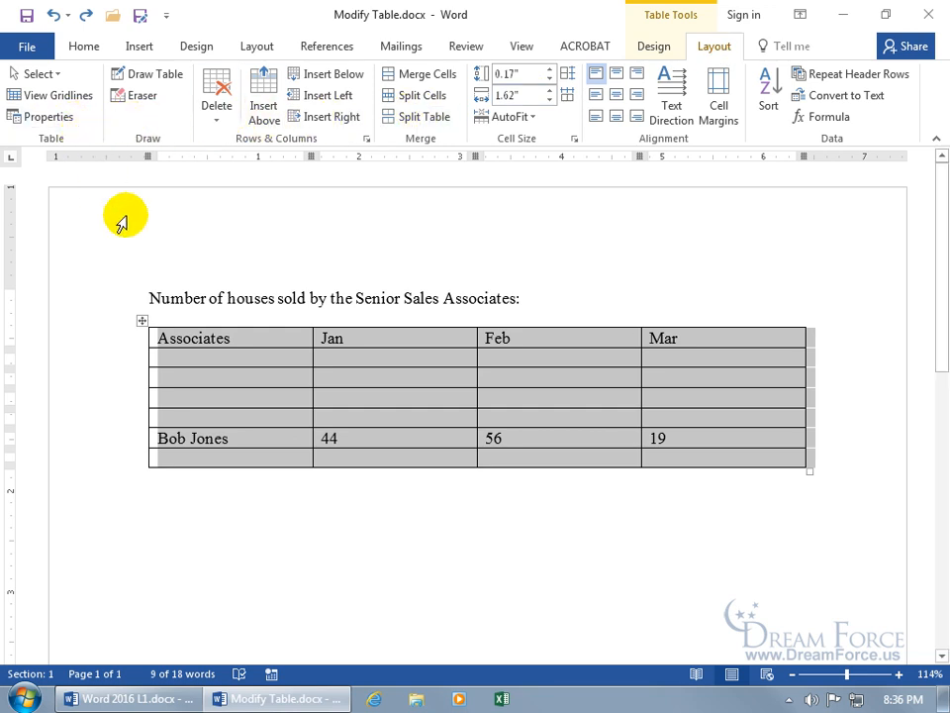
click(243, 345)
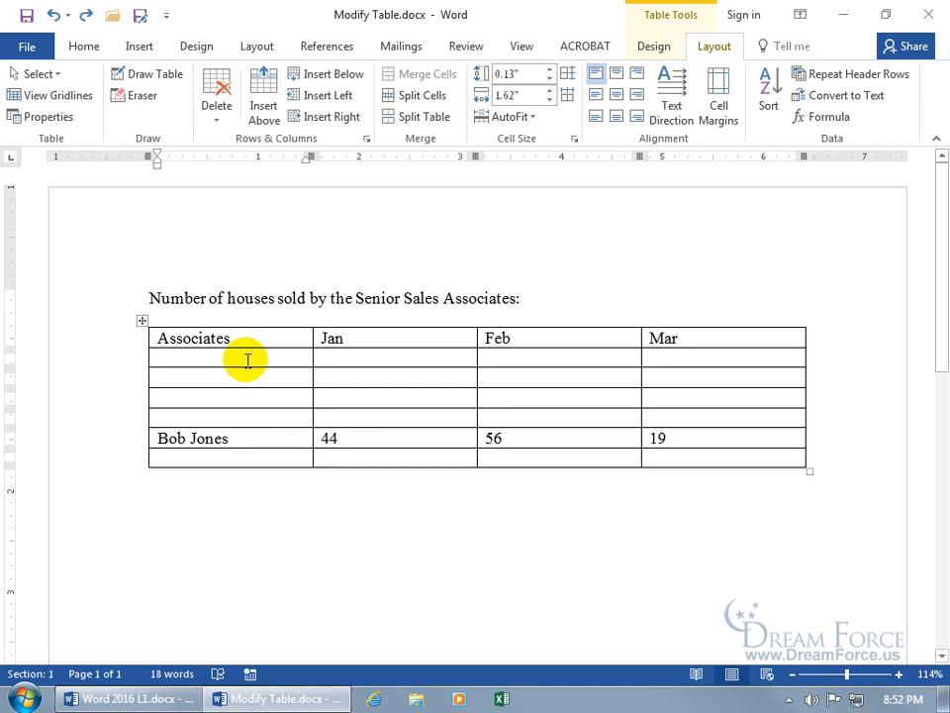
- Show the formatting marks, remove the trailing space after Associates, and move to the Jan header cell
click(86, 46)
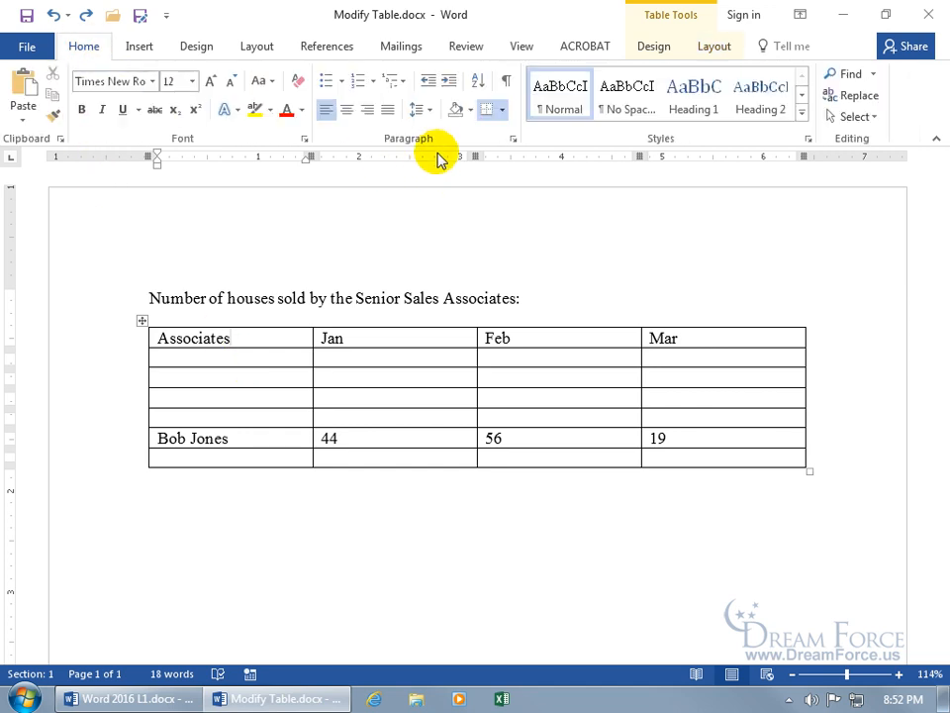
click(506, 80)
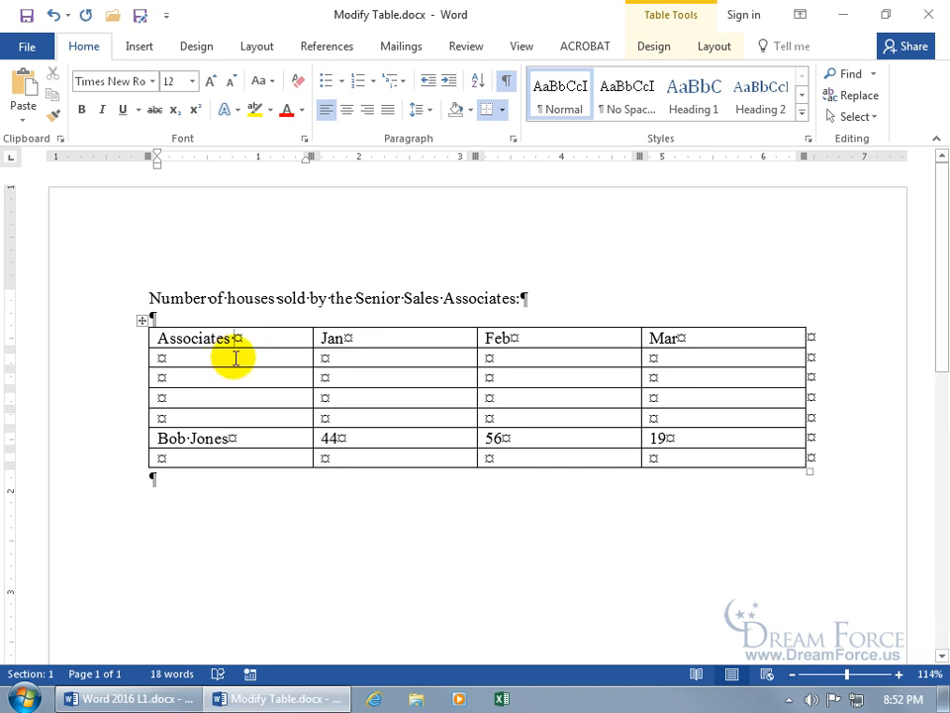
key(BackSpace)
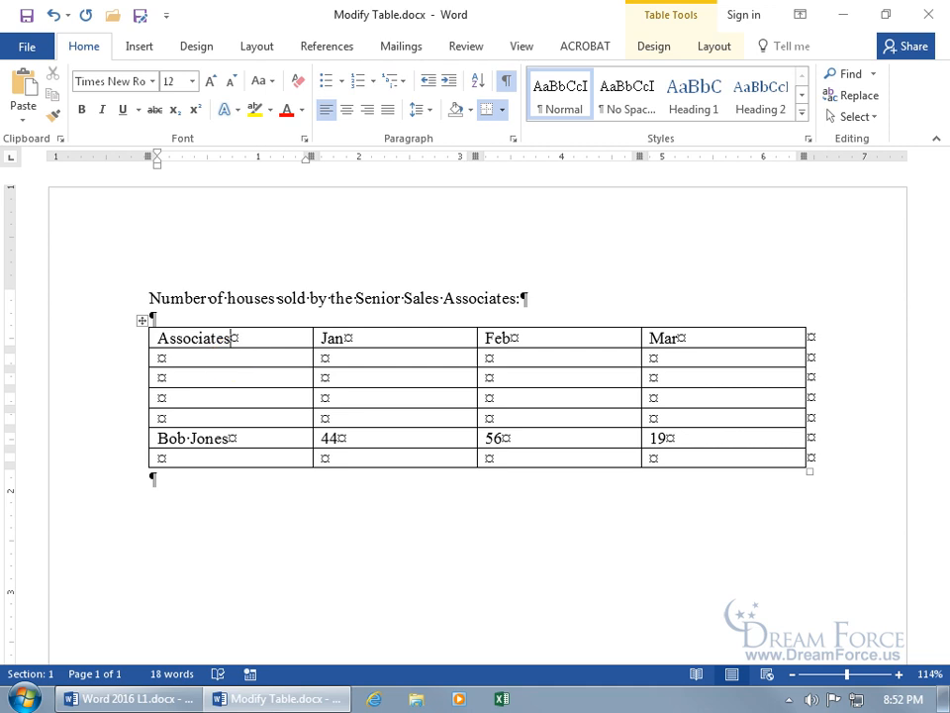
key(Tab)
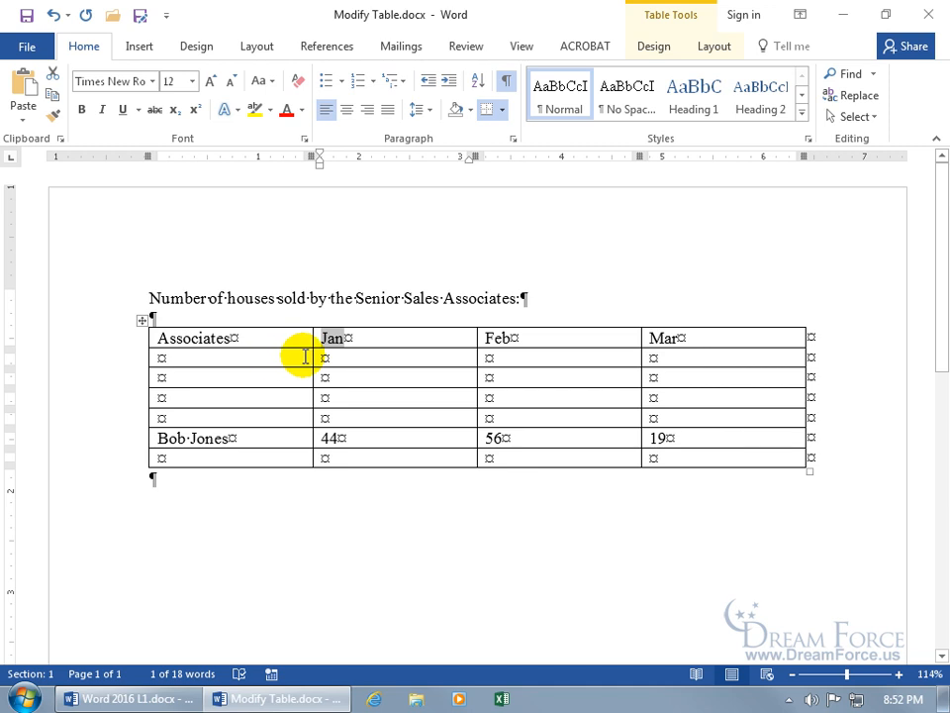
- Insert a tab character after Associates in its header cell, remove it, and hide the formatting marks
click(231, 337)
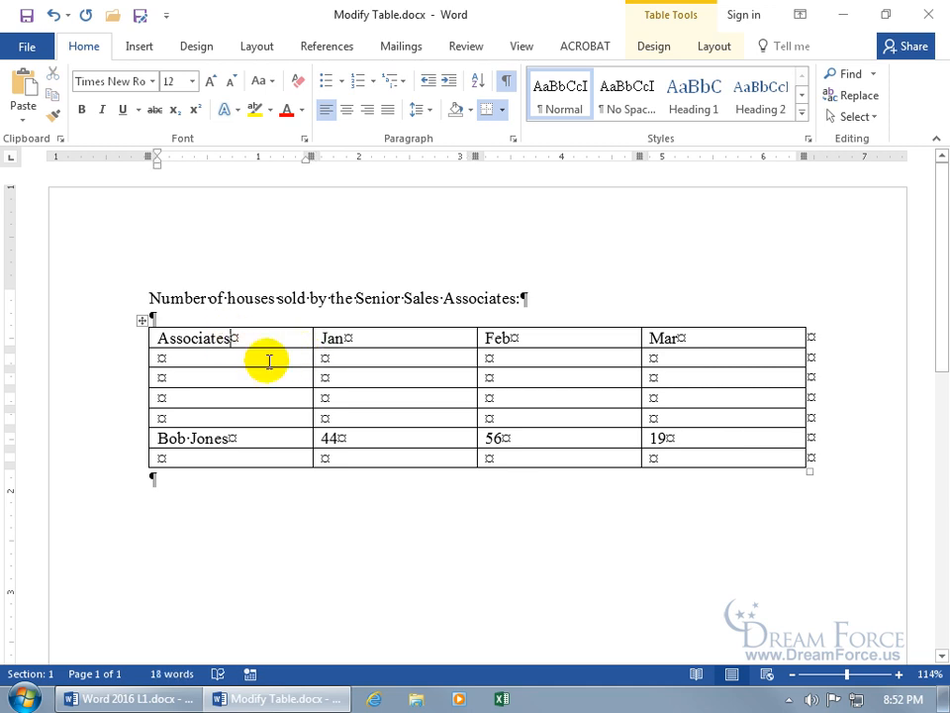
key(ctrl+Tab)
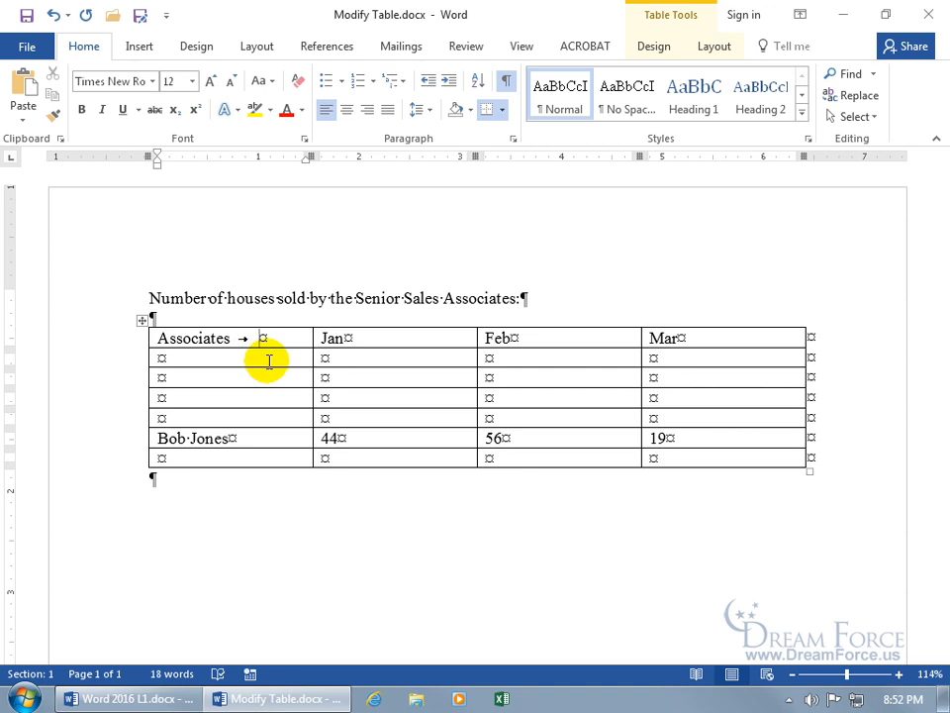
key(BackSpace)
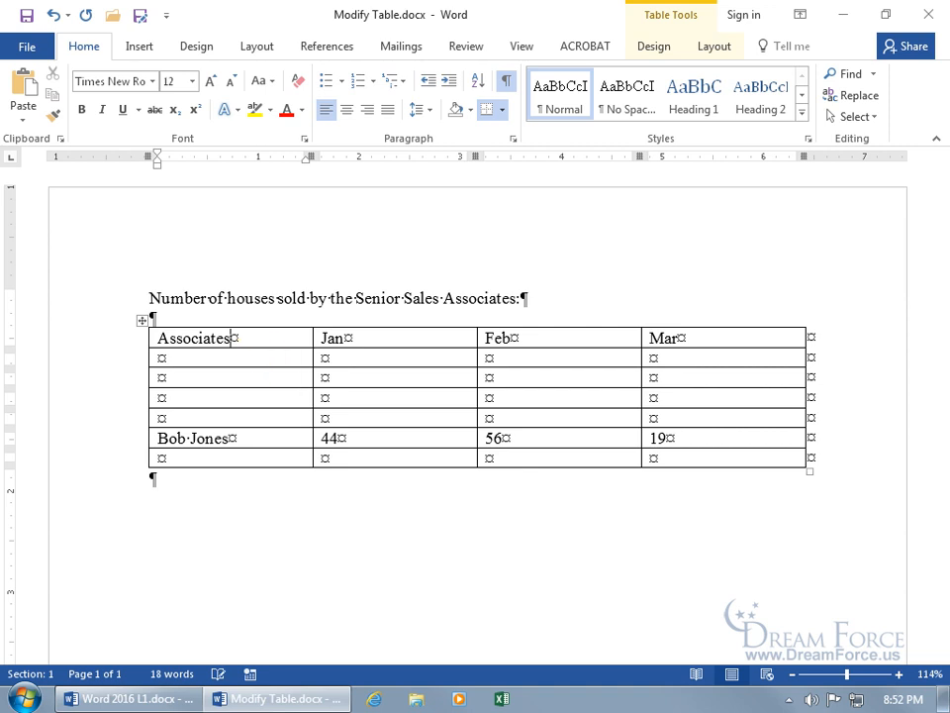
click(504, 81)
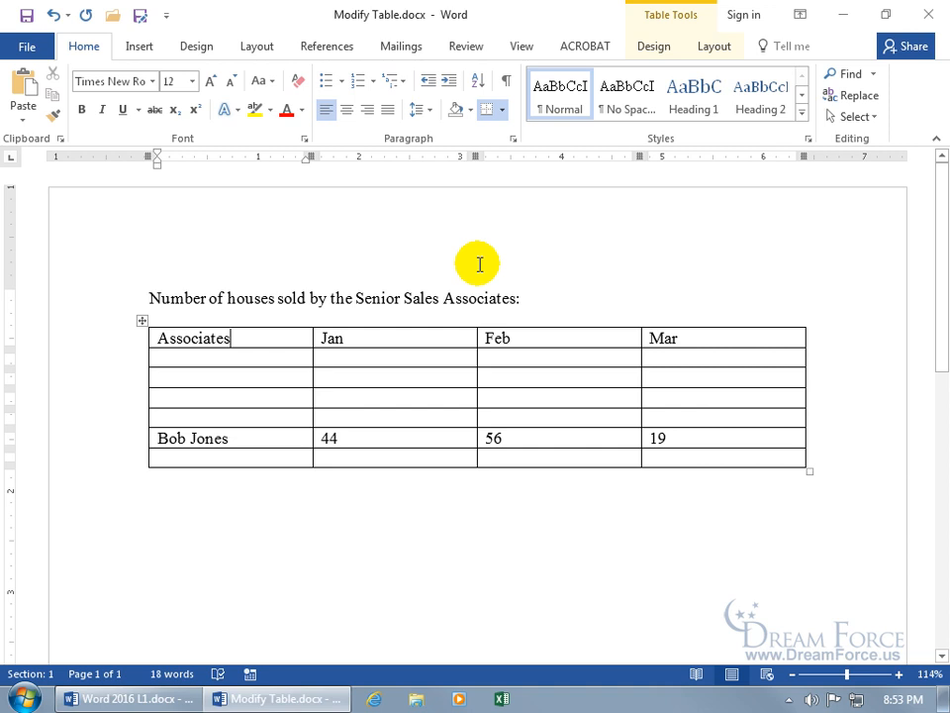
- Move the Feb column ahead of the Jan column by cutting it and pasting it at the Jan header
click(548, 324)
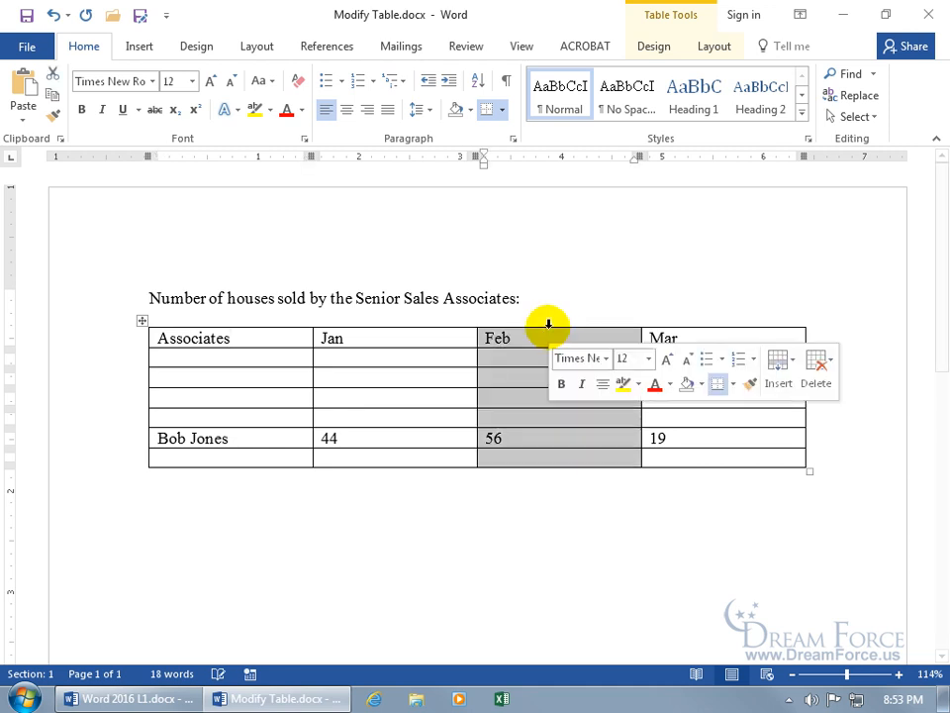
click(533, 336)
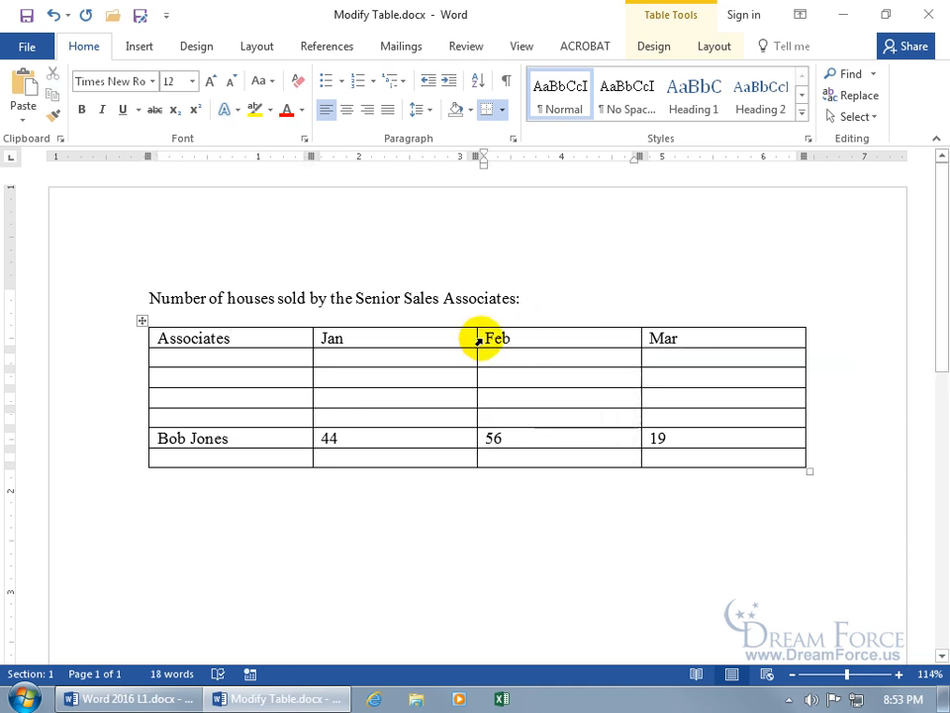
double_click(486, 337)
drag(547, 359, 597, 449)
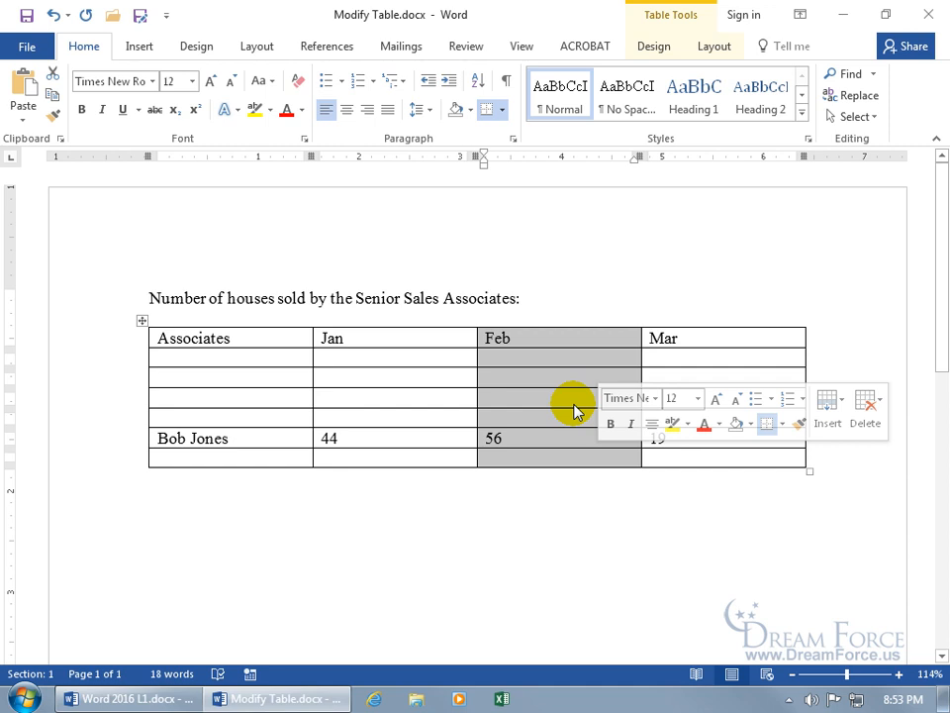
key(BackSpace)
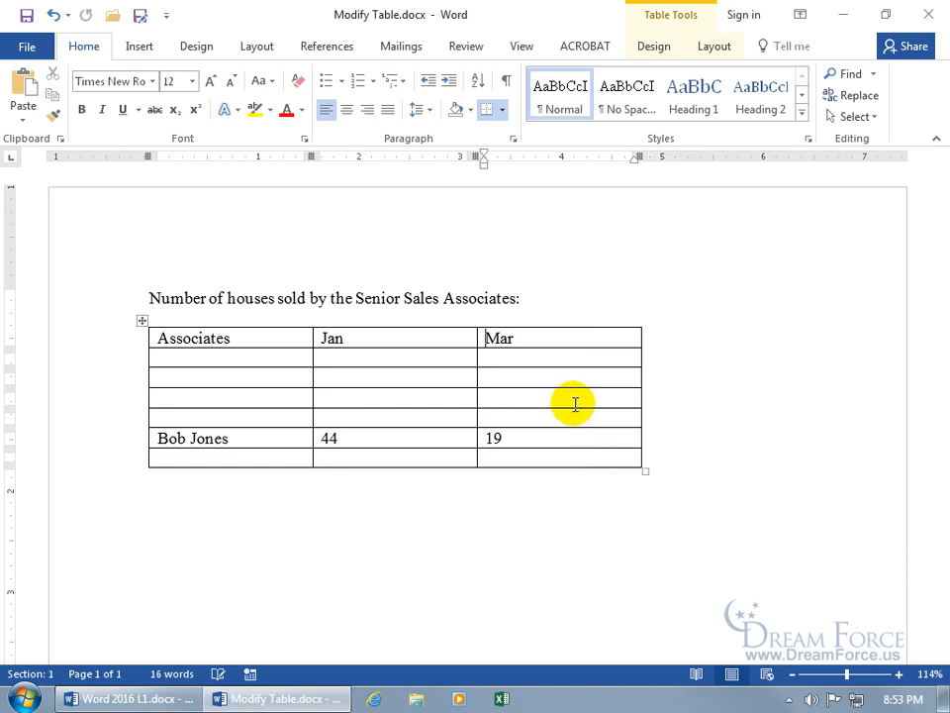
click(345, 338)
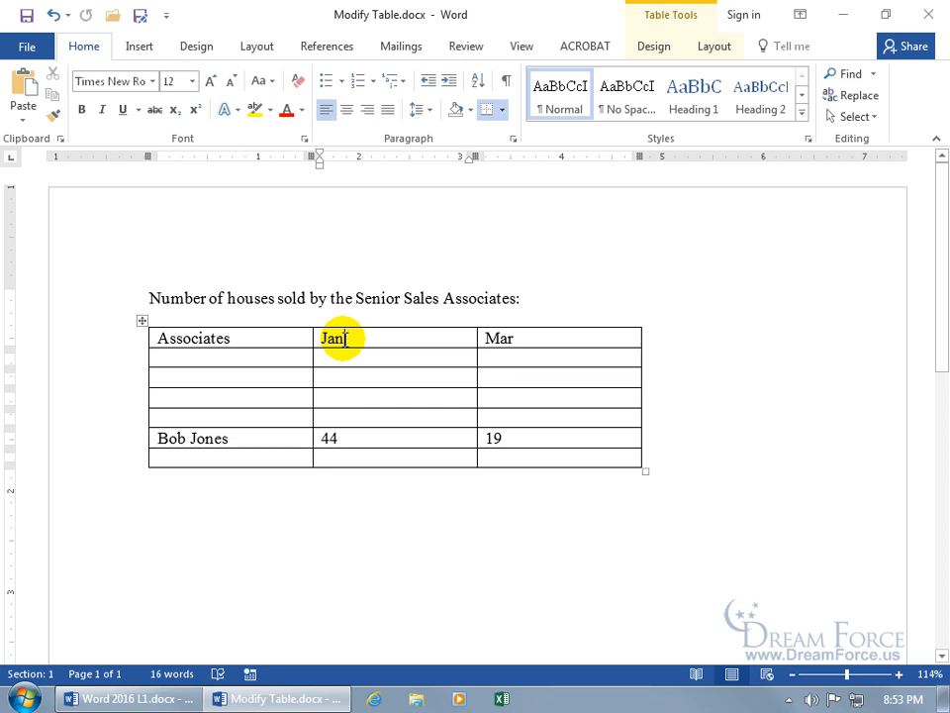
key(ctrl+v)
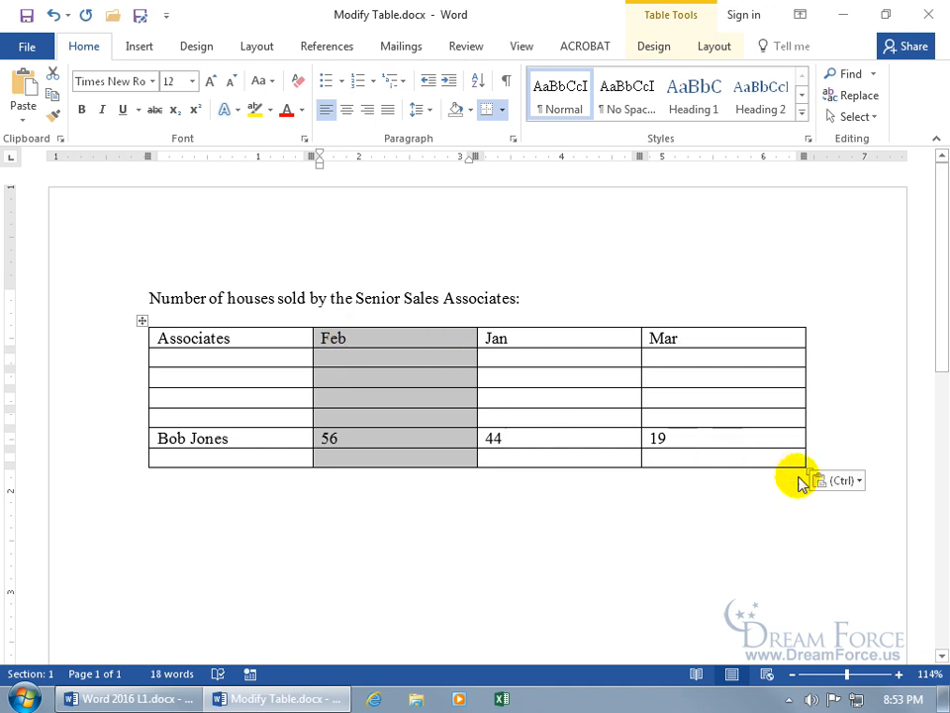
- Show the paste options for the pasted Feb column and undo both the paste and the cut
click(856, 482)
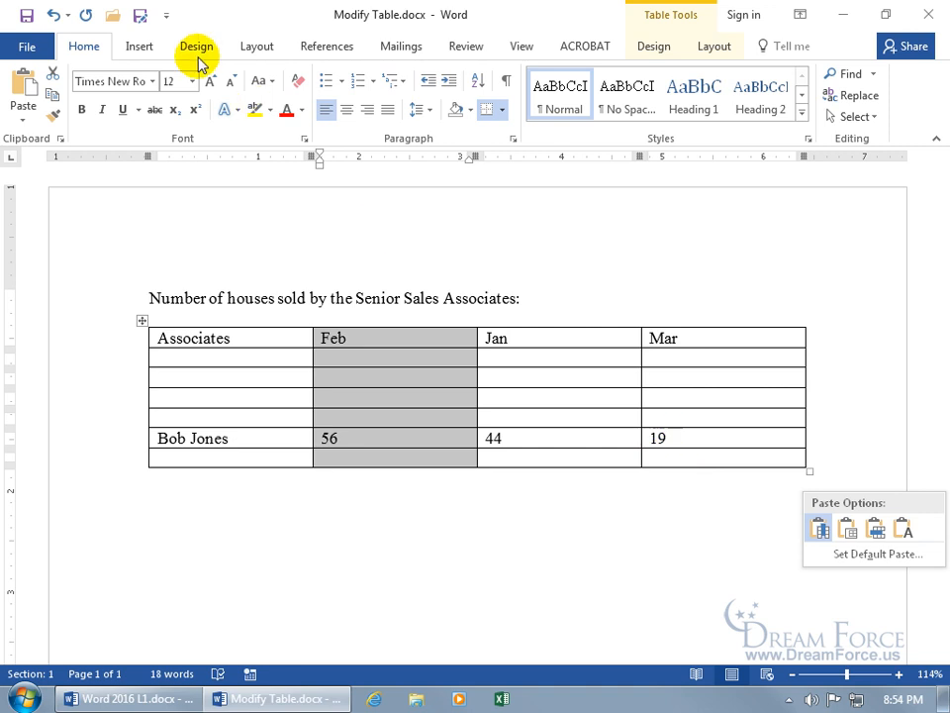
click(54, 15)
click(54, 15)
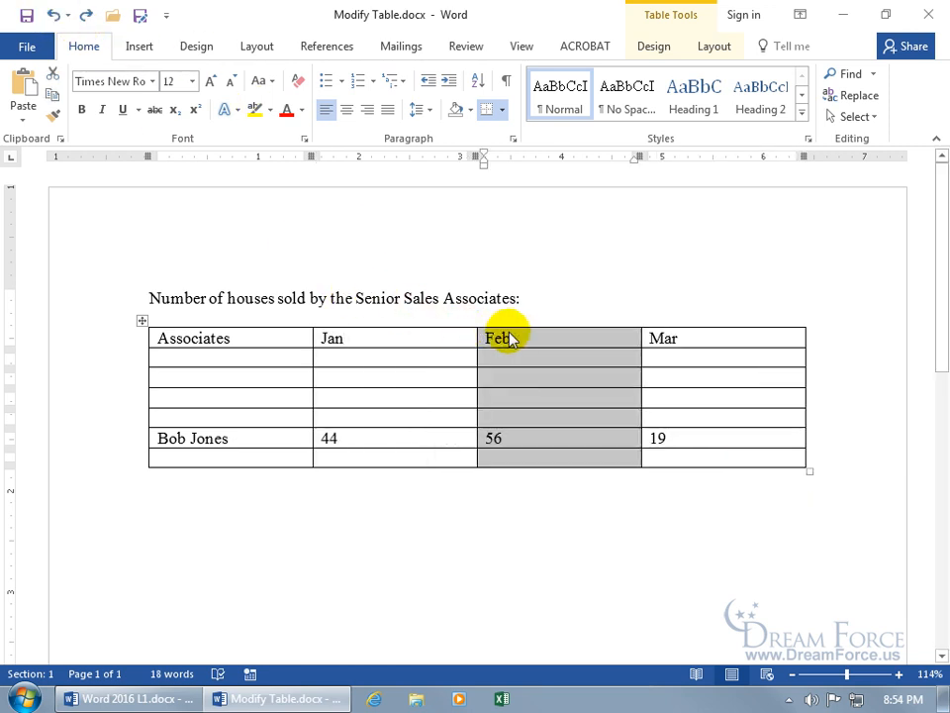
- Cut the Feb column, preview the Nest Table paste option, paste it as a new column before Jan, and undo the move
key(BackSpace)
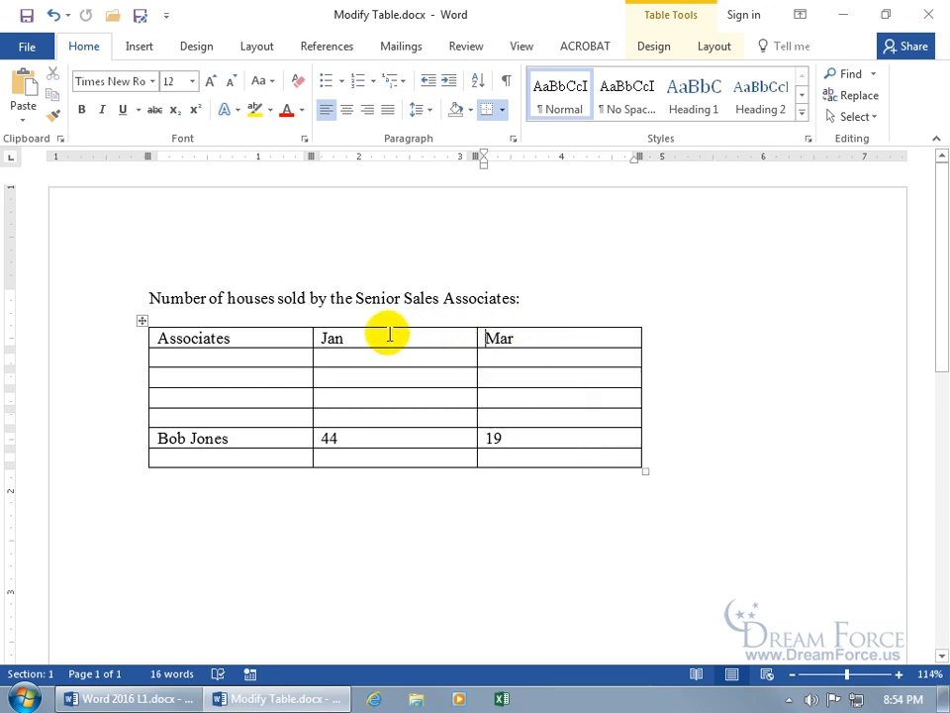
right_click(354, 340)
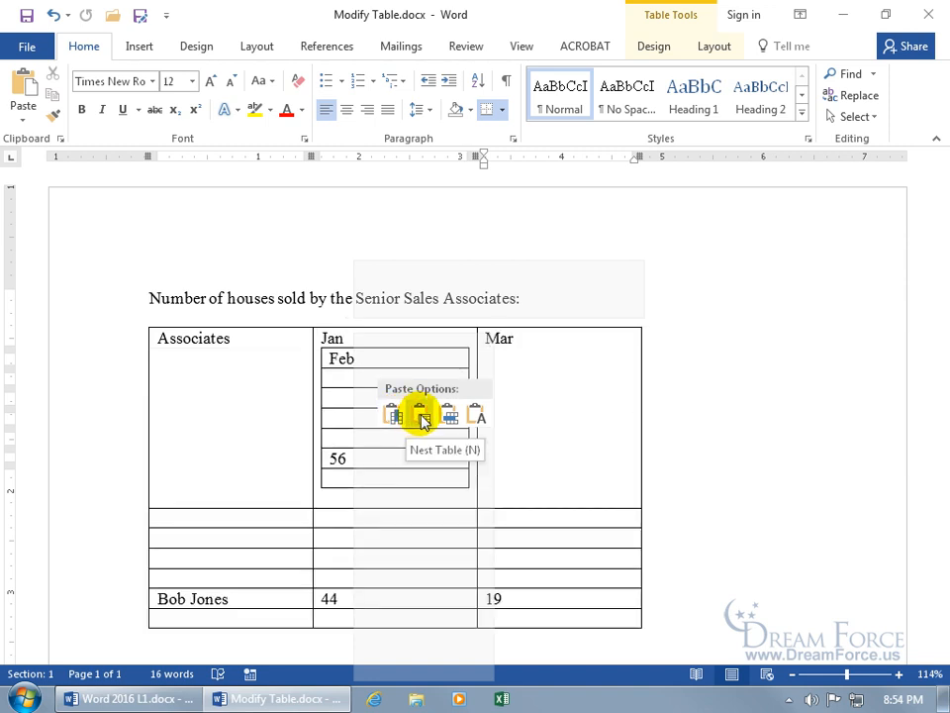
click(395, 416)
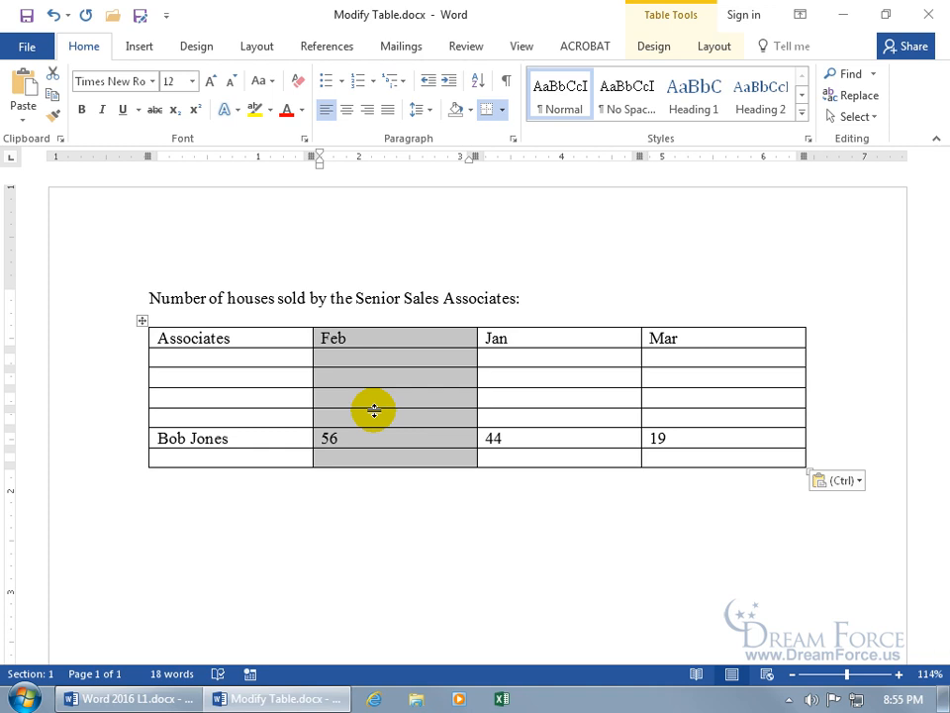
click(56, 18)
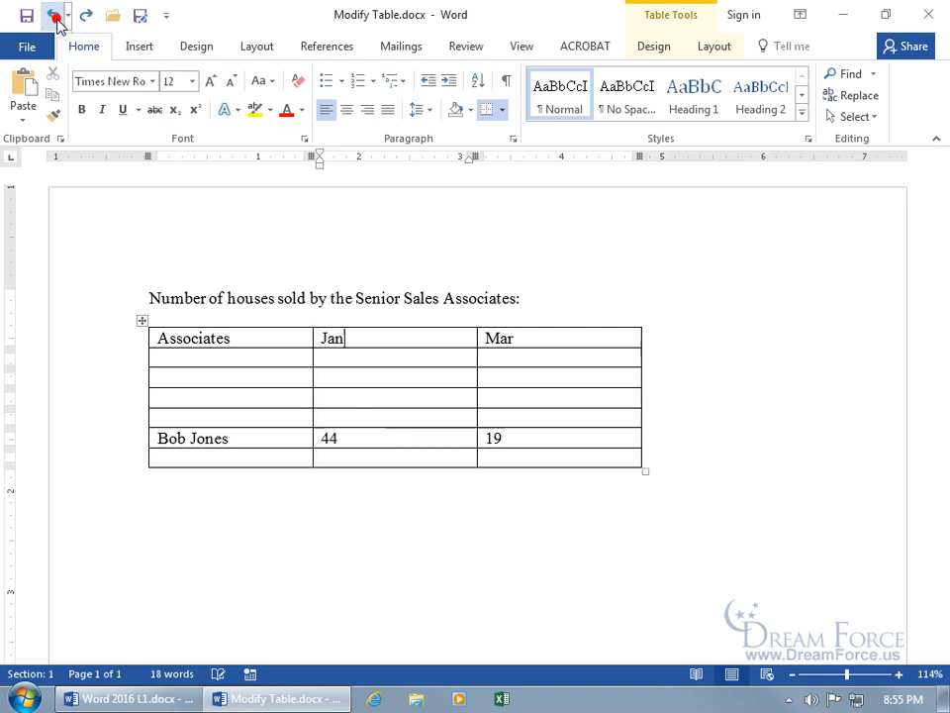
key(ctrl+y)
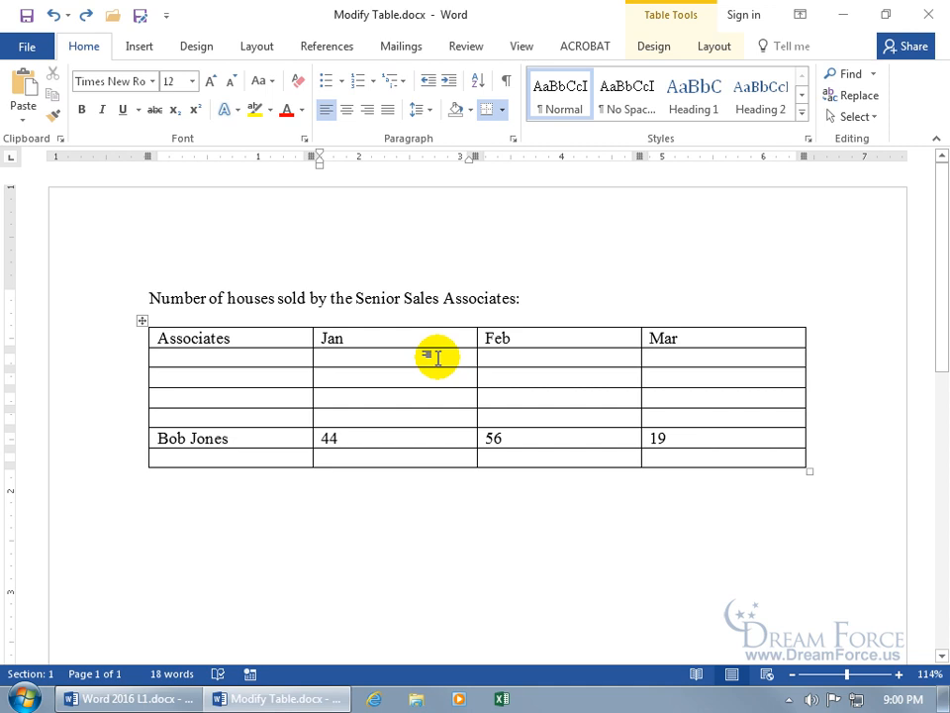
- Narrow the Jan column by moving its border with Feb, and fit its width to the contents
click(438, 357)
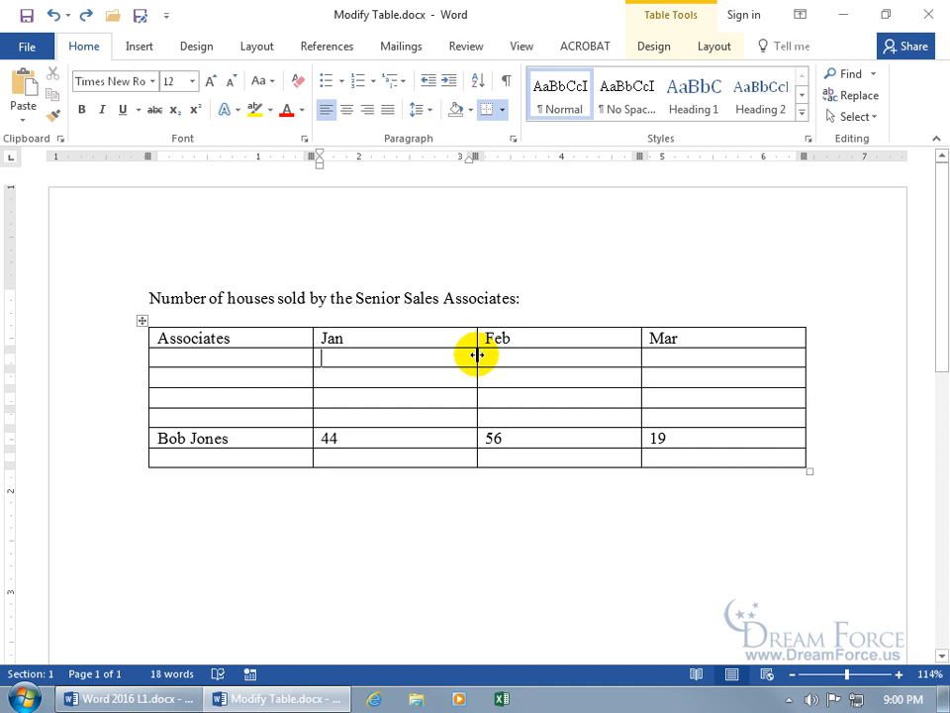
drag(478, 354, 401, 357)
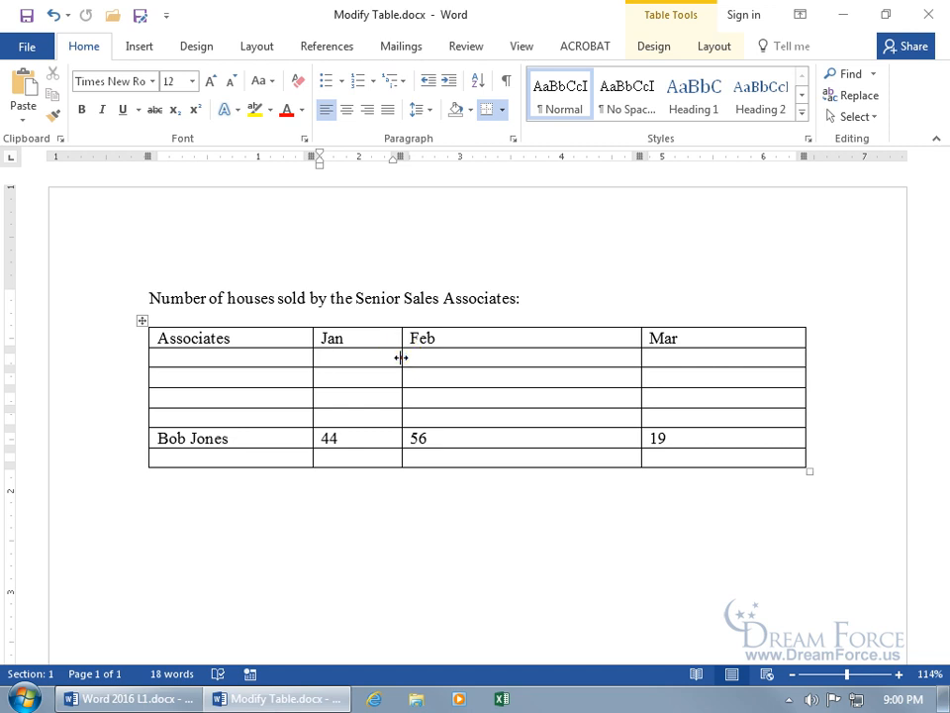
double_click(401, 357)
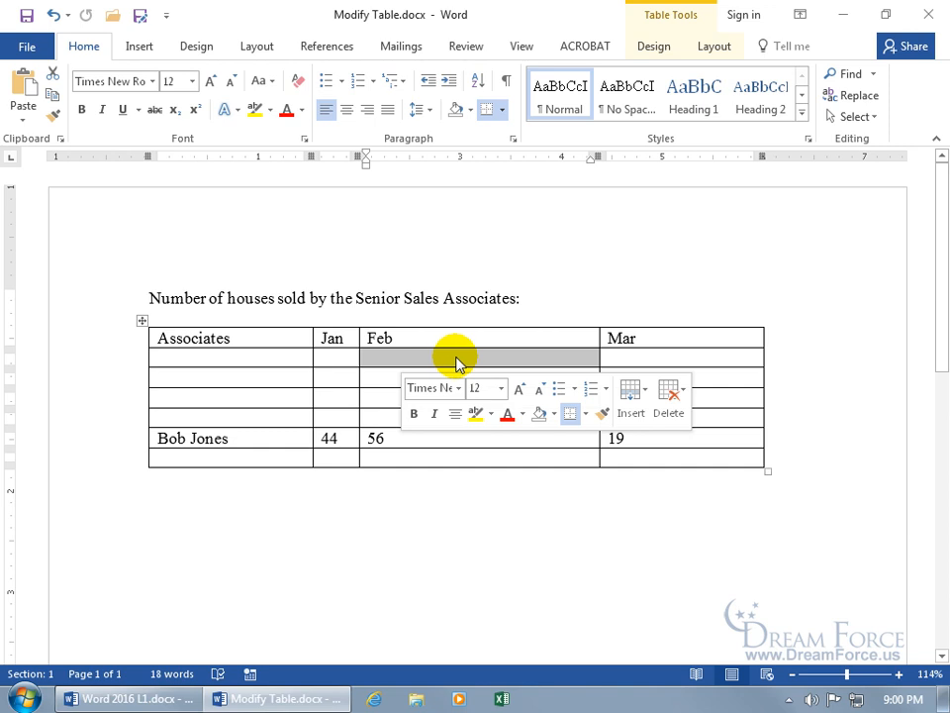
- Fit the width of the Feb column to its contents
click(598, 356)
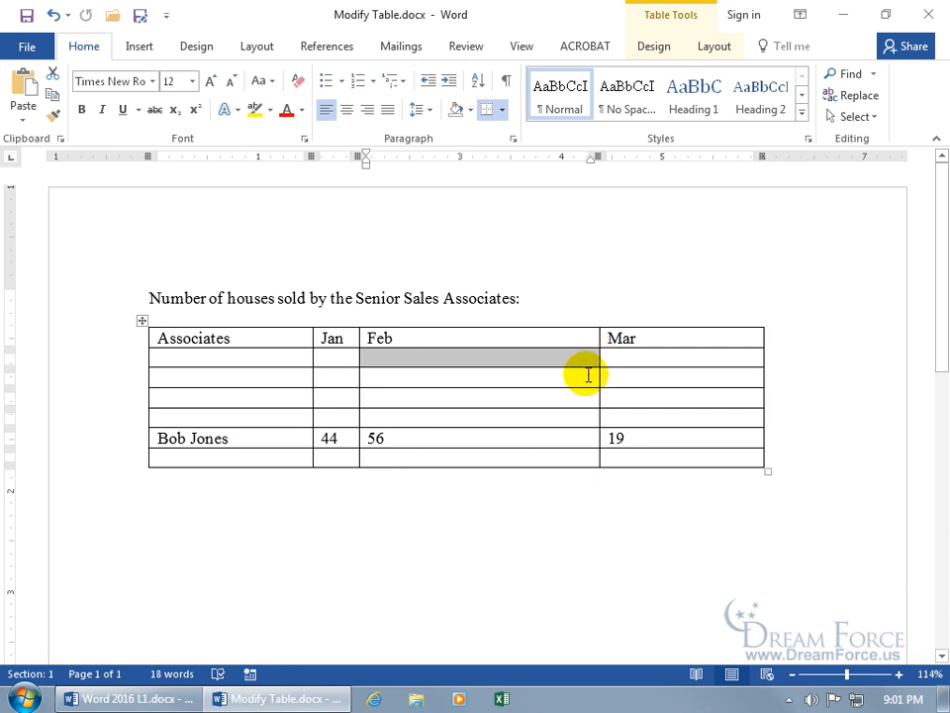
double_click(597, 365)
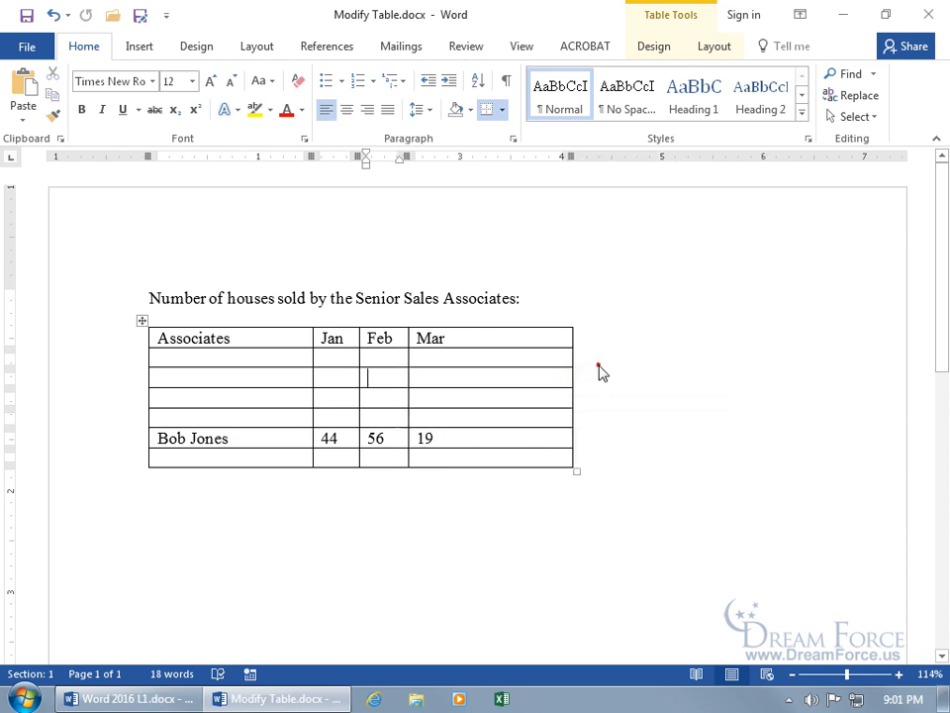
right_click(599, 367)
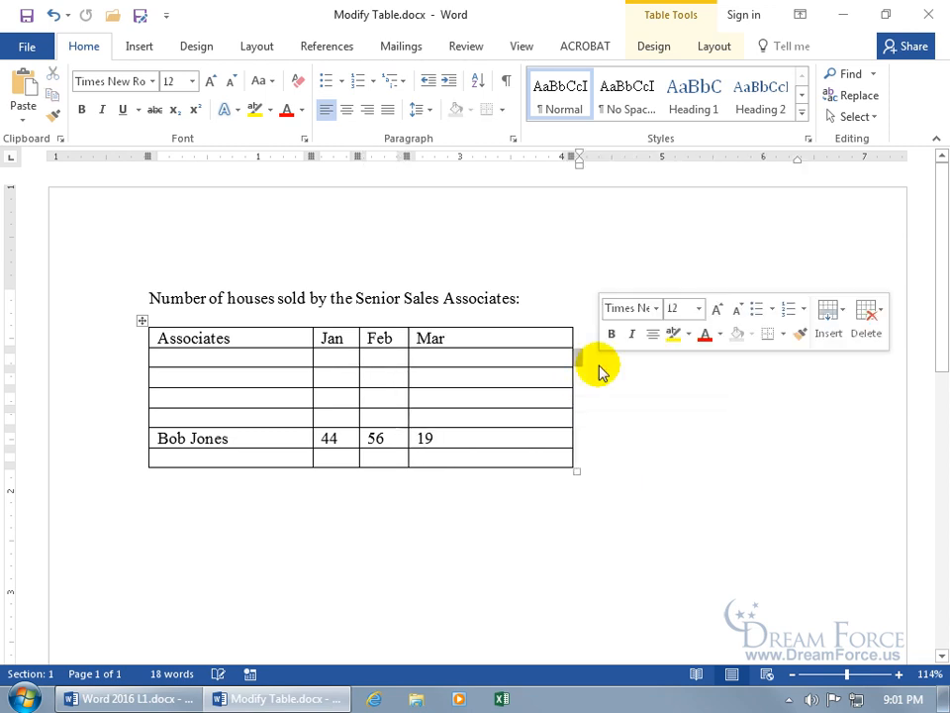
- Fit all columns of the table to their text with AutoFit Contents, starting from the first blank cell under Mar
click(520, 358)
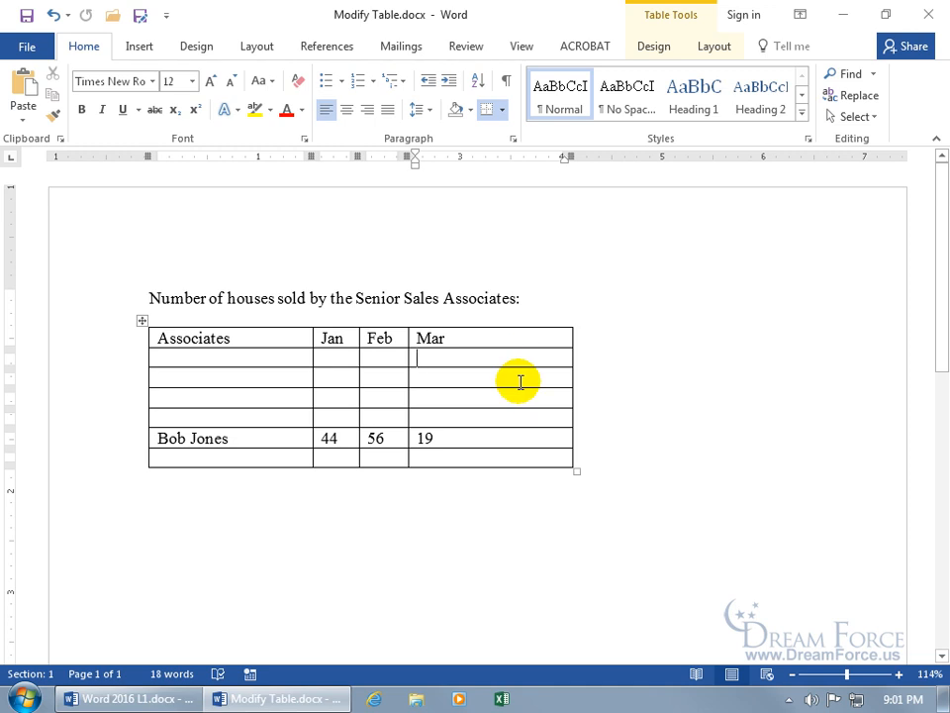
click(716, 50)
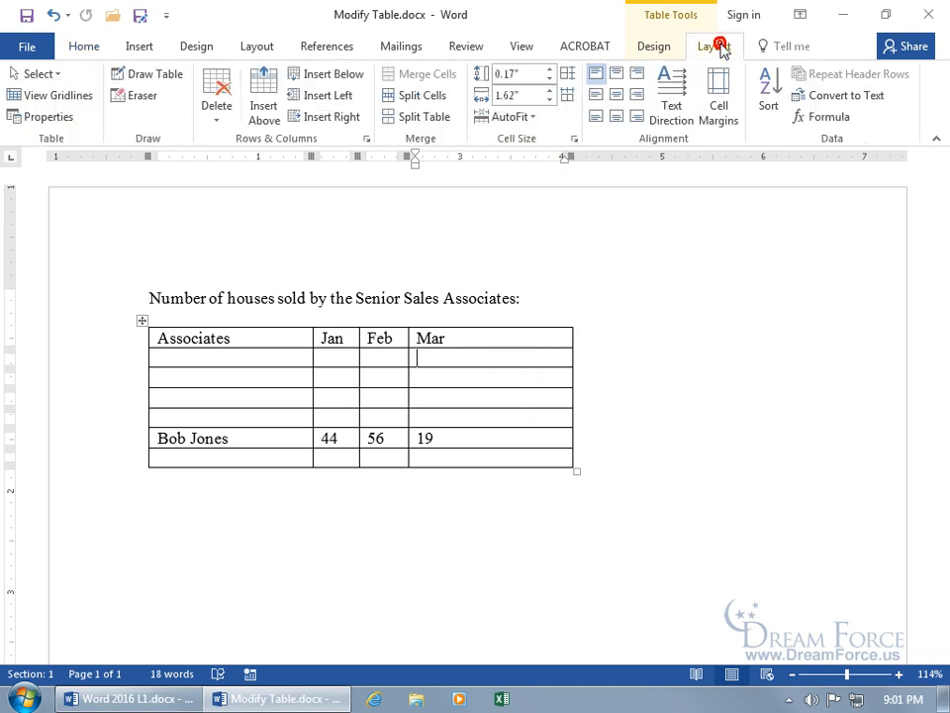
click(534, 119)
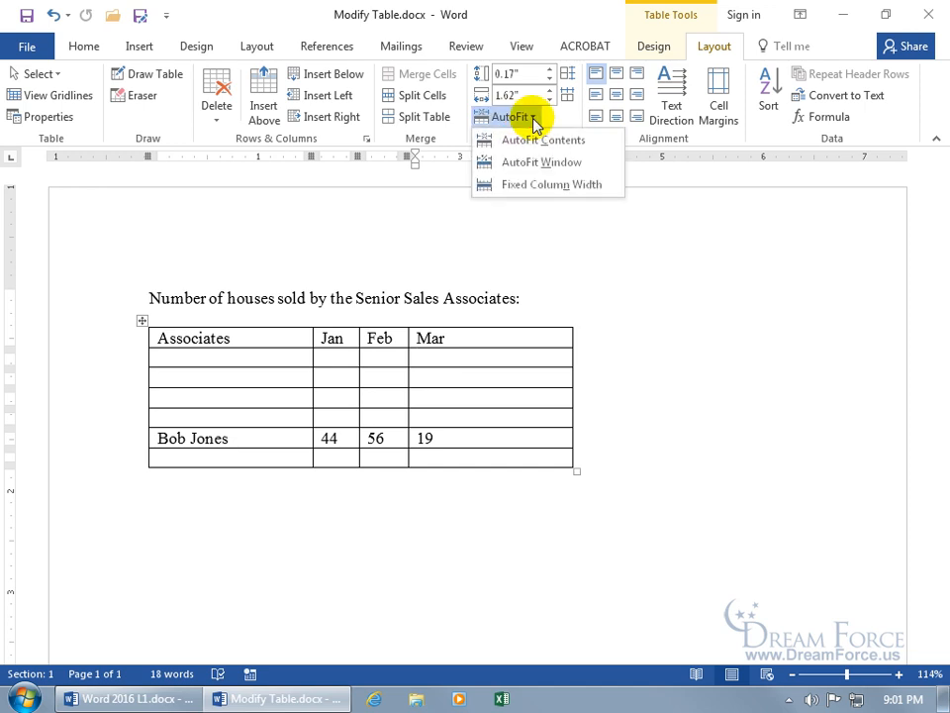
click(542, 142)
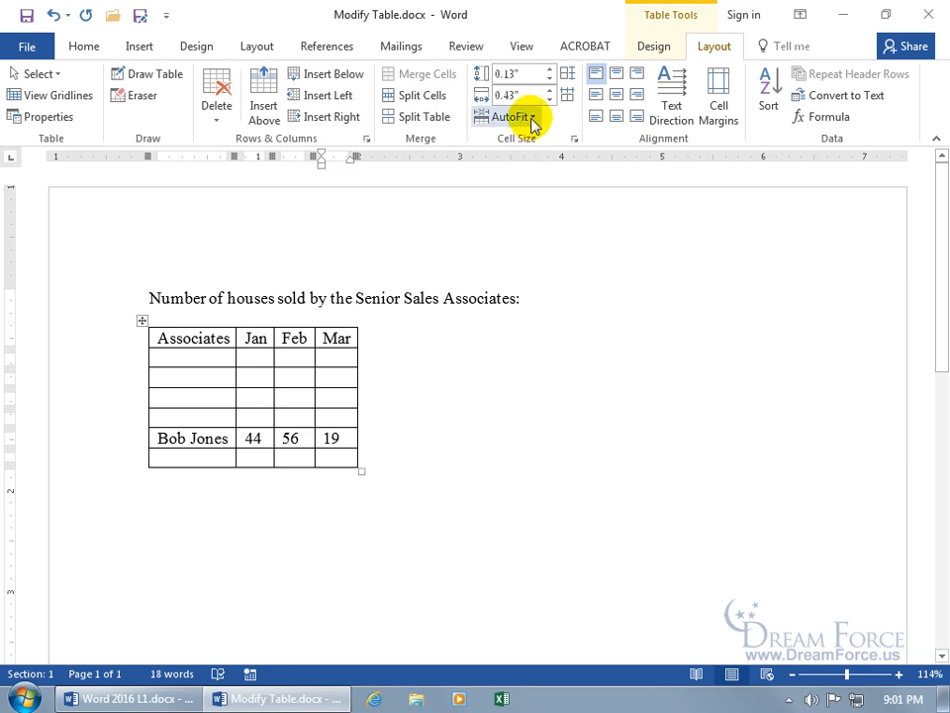
- Stretch the table of houses sold across the full width between the page margins with AutoFit Window
click(531, 119)
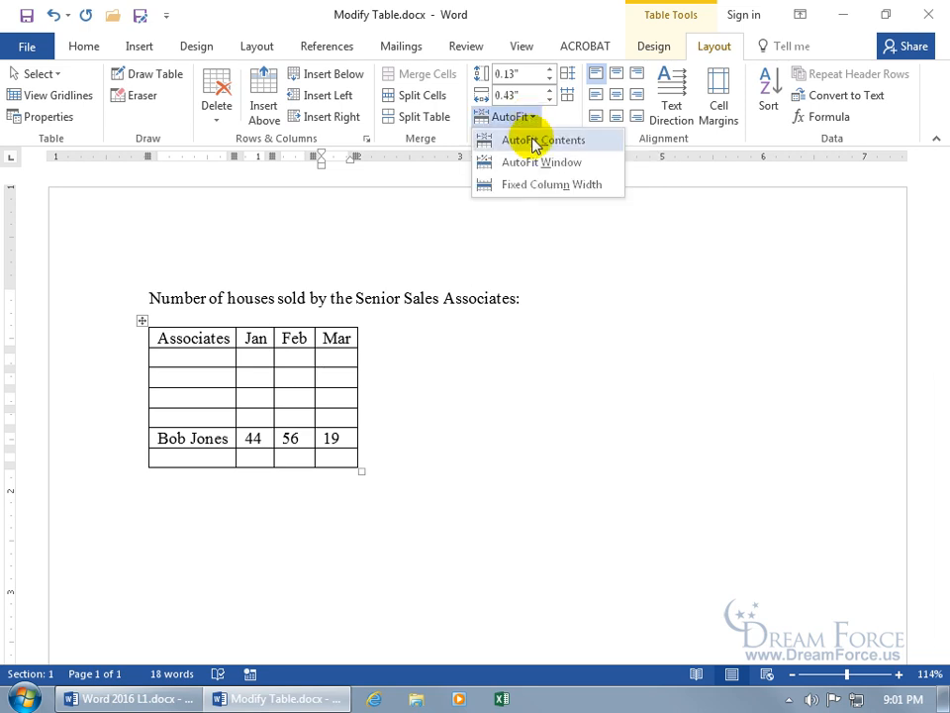
click(534, 167)
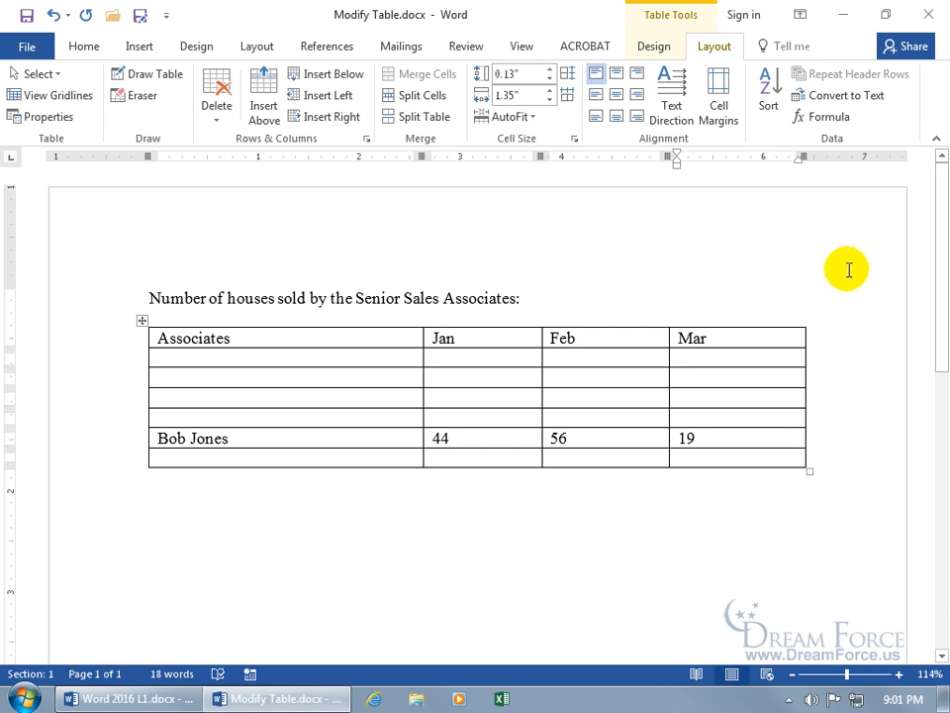
- Select the whole table, fit its columns with AutoFit to Contents, and place the cursor in the empty area below the table
right_click(143, 321)
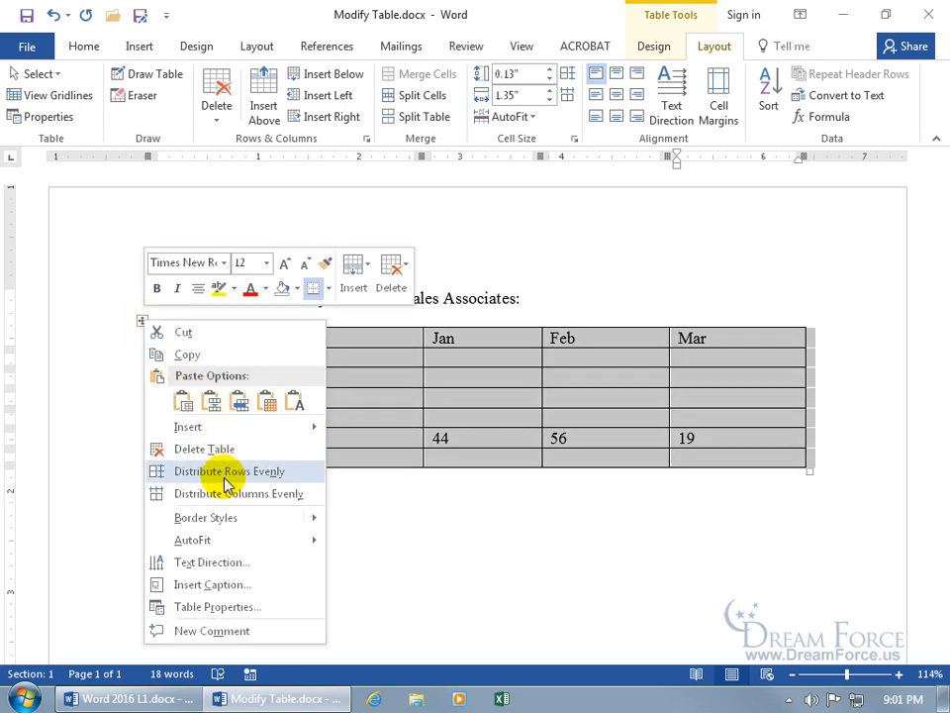
mouse_move(227, 546)
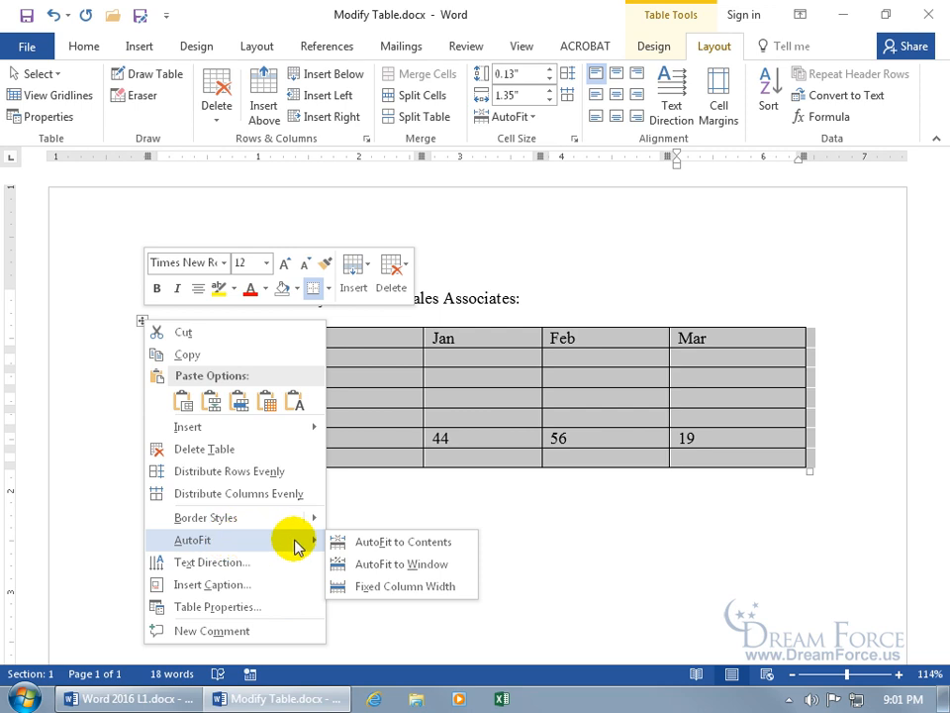
click(359, 541)
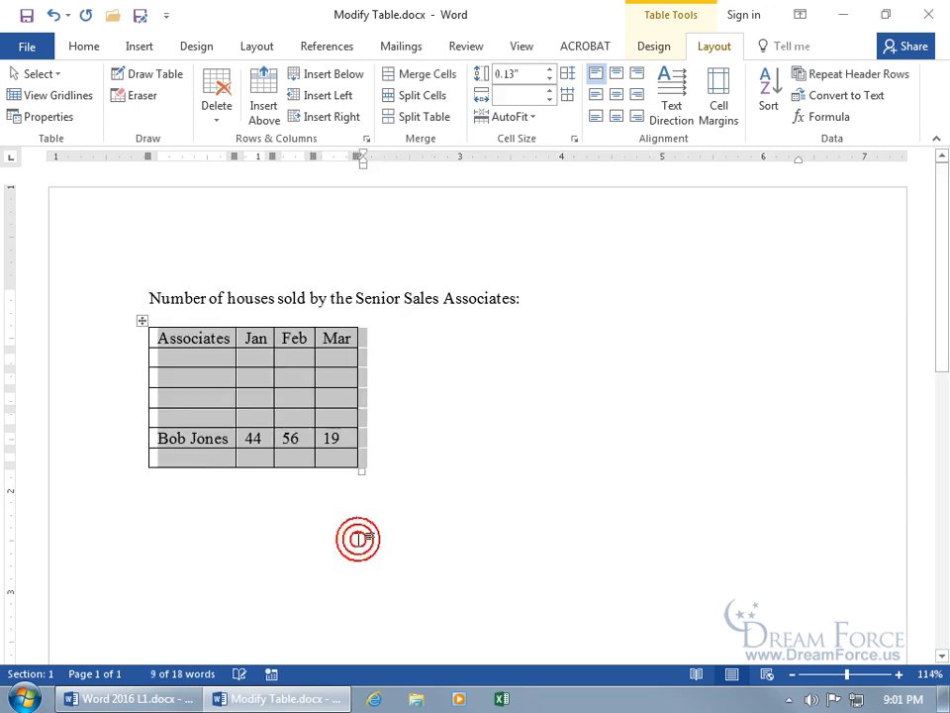
click(386, 461)
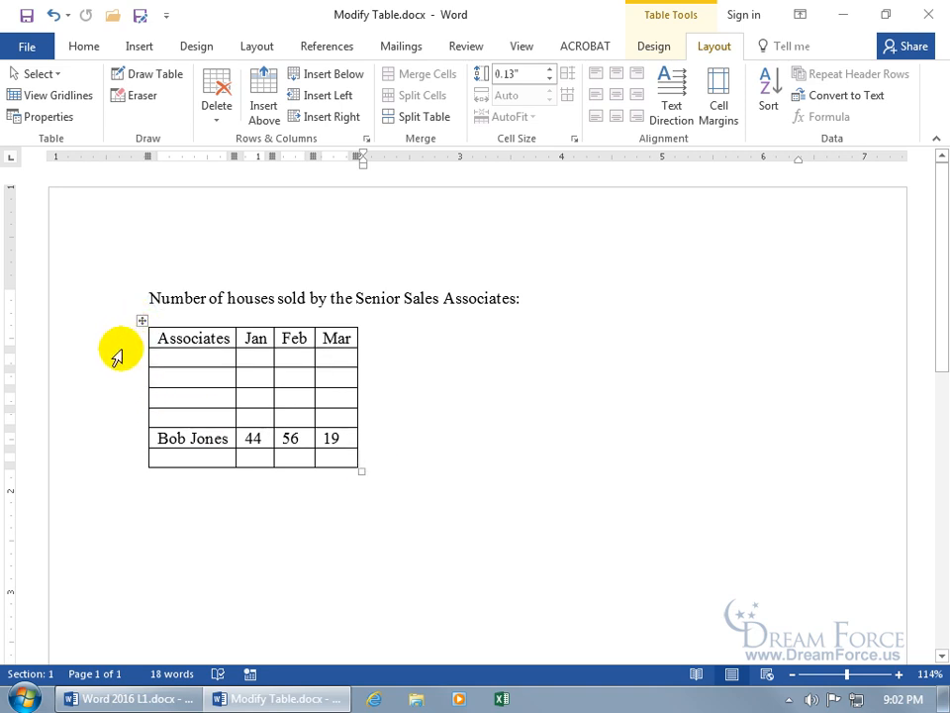
click(260, 494)
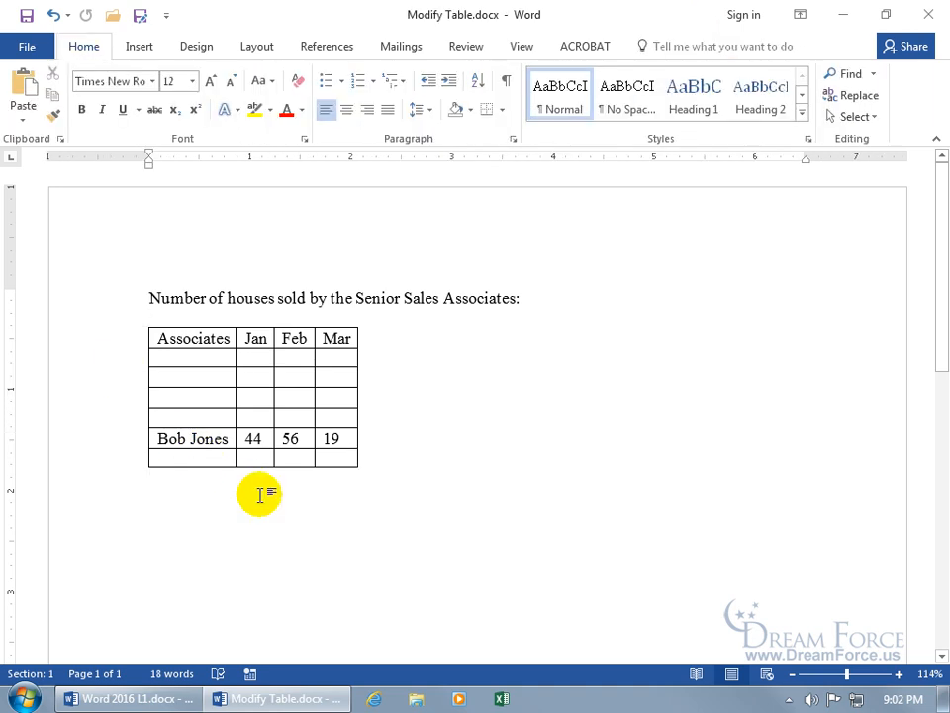
- Move the whole table about 3 inches to the right, so it starts beneath the word "Associates" in the heading line
click(213, 396)
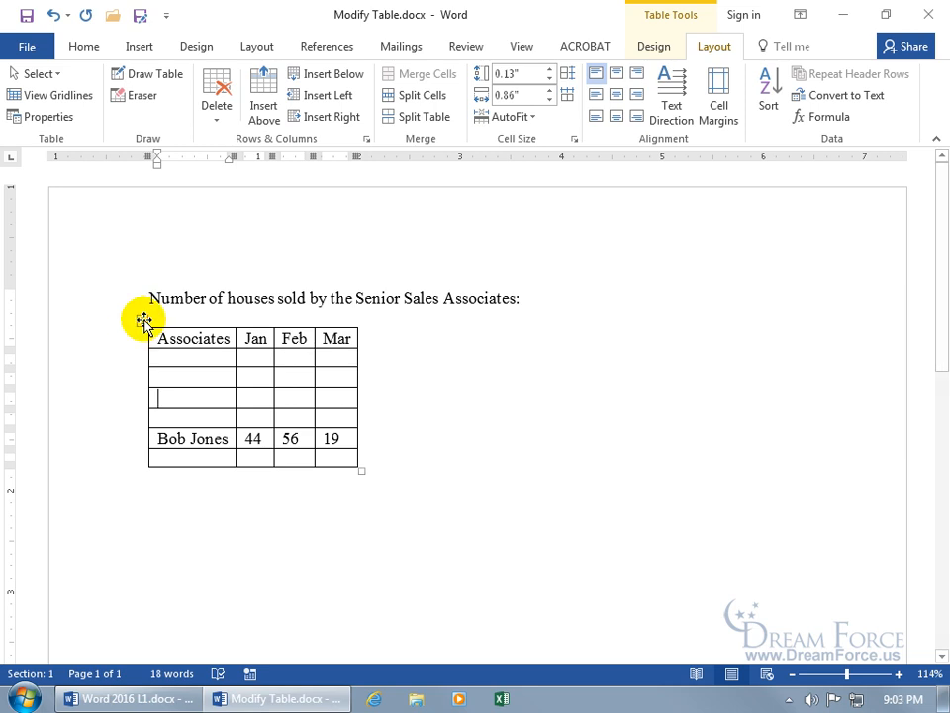
drag(143, 320, 448, 473)
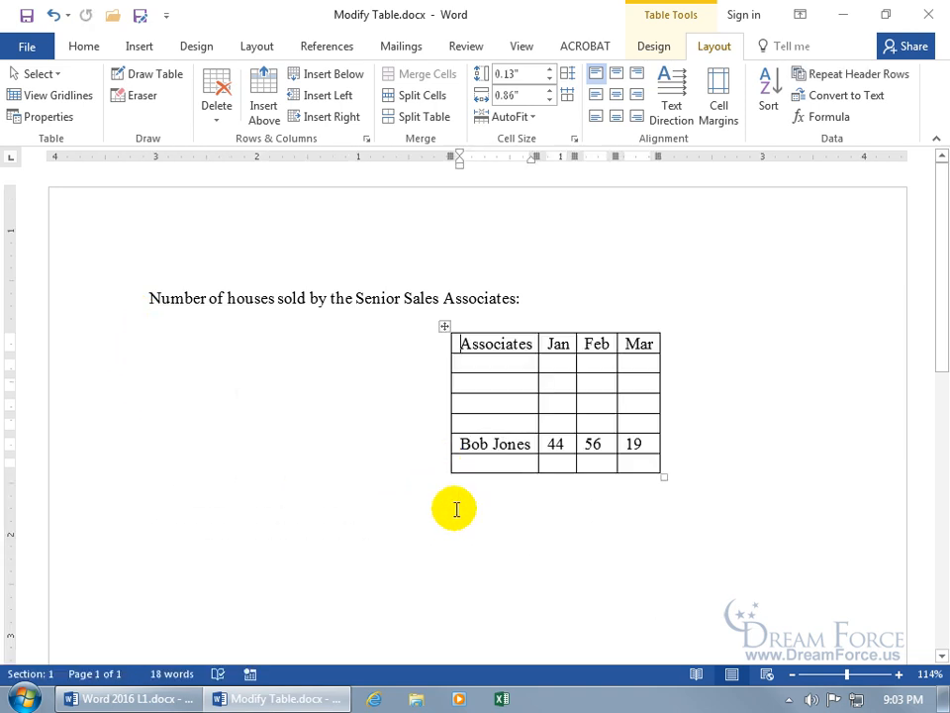